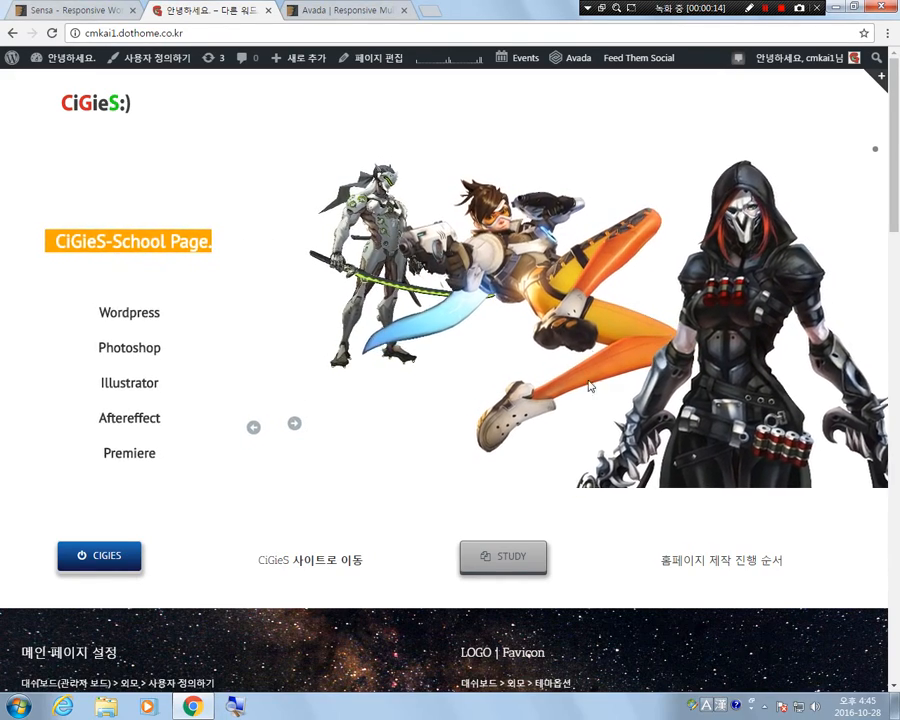
Browse forward and backward through the slides of the site's homepage slider.
click(292, 425)
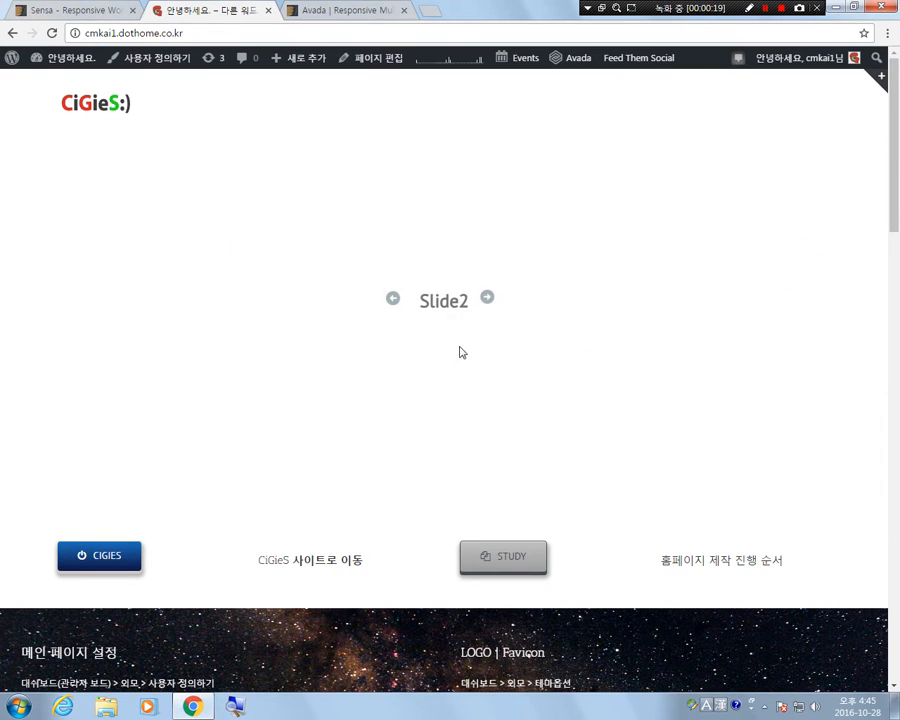
click(486, 298)
click(475, 336)
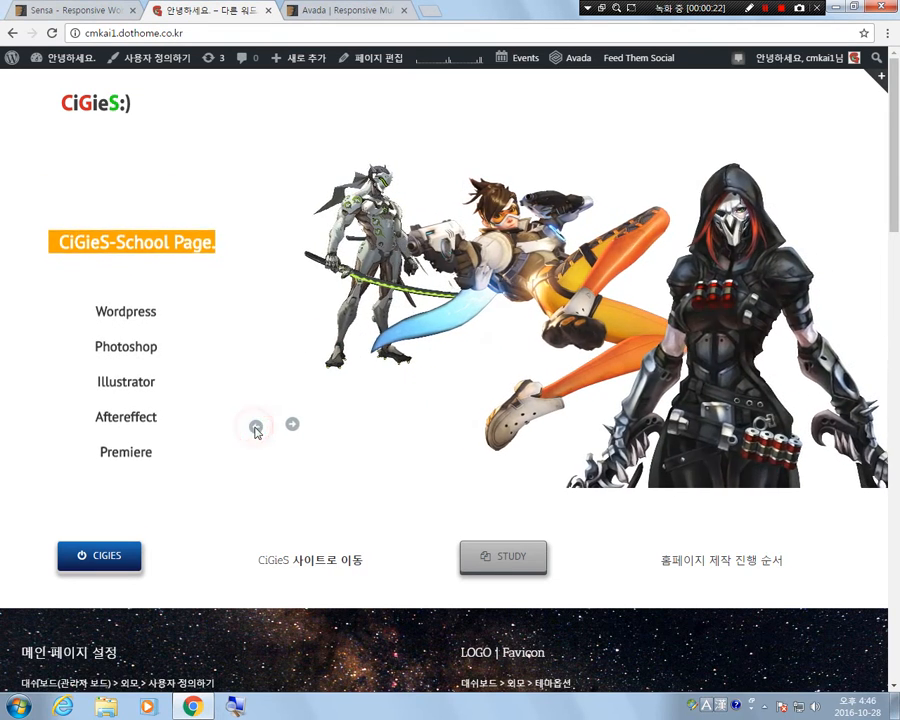
click(256, 428)
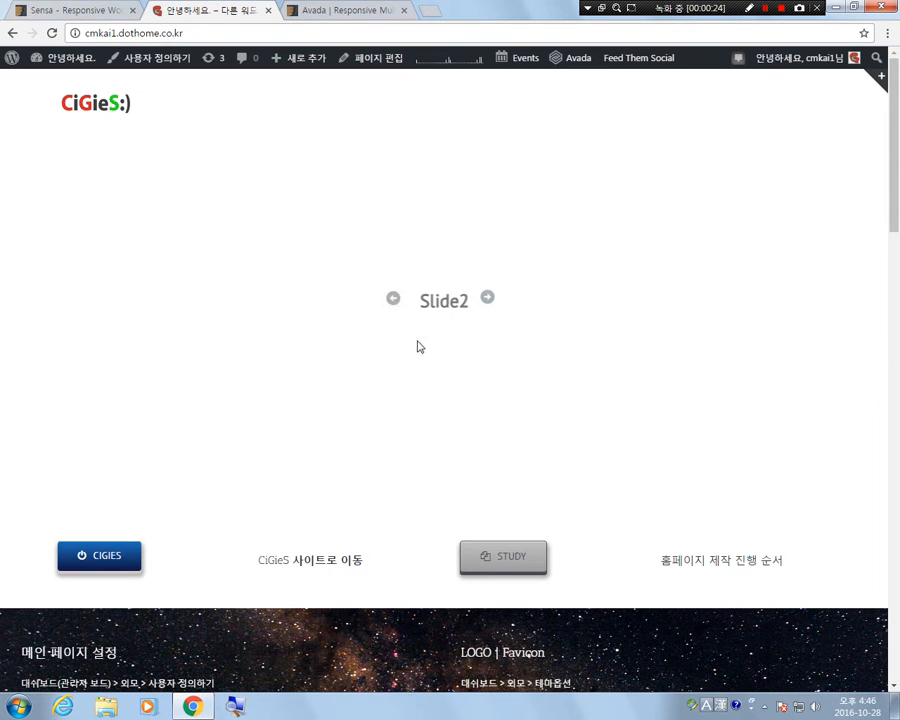
click(394, 299)
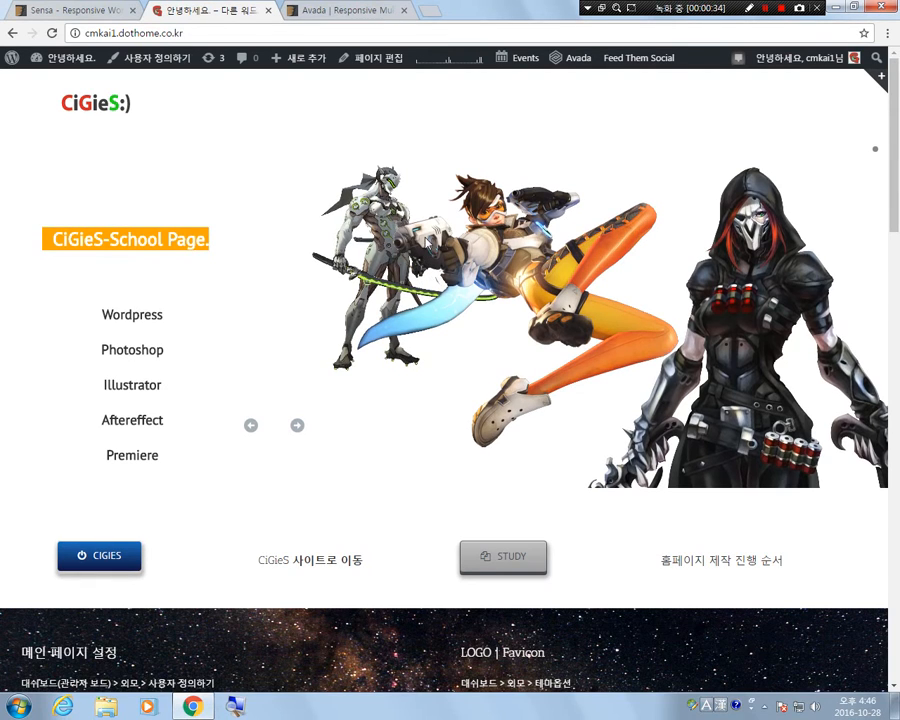
Go to the site's WordPress dashboard and open the LayerSlider WP slider list.
click(68, 58)
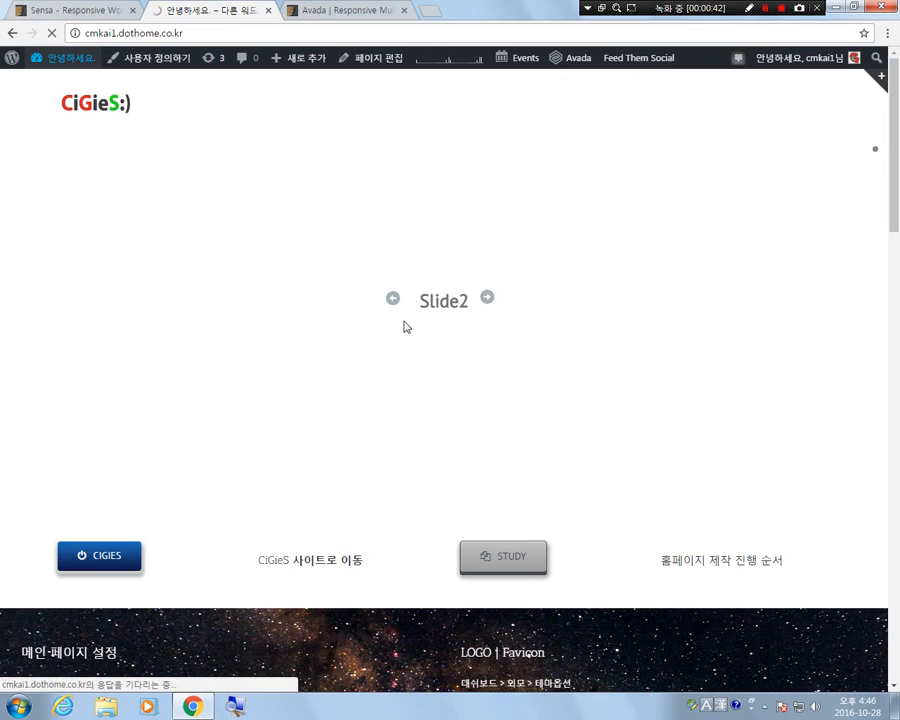
scroll(88, 496, down, 5)
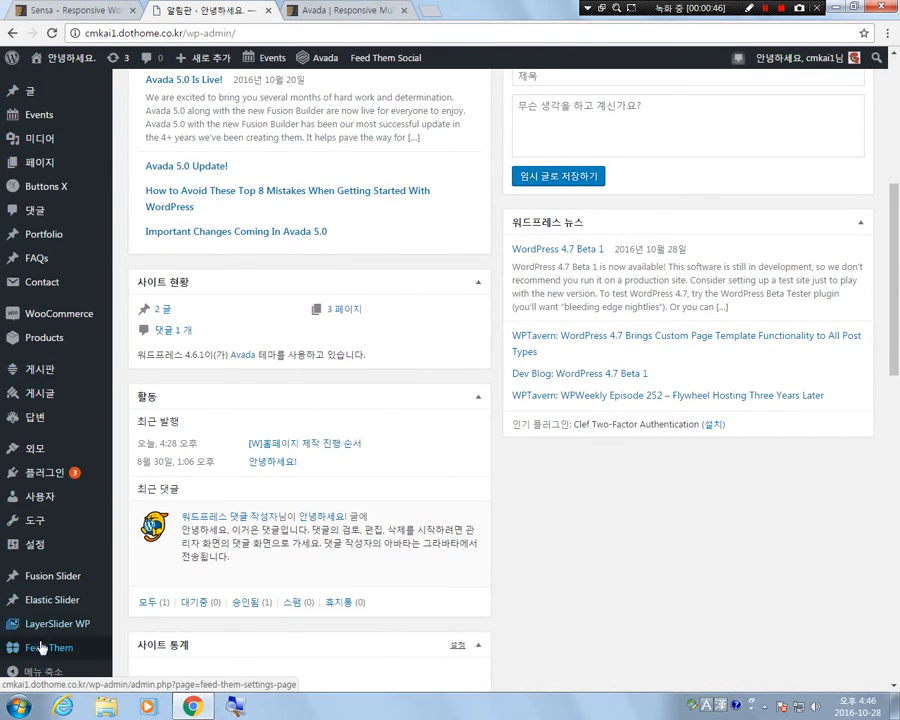
mouse_move(58, 632)
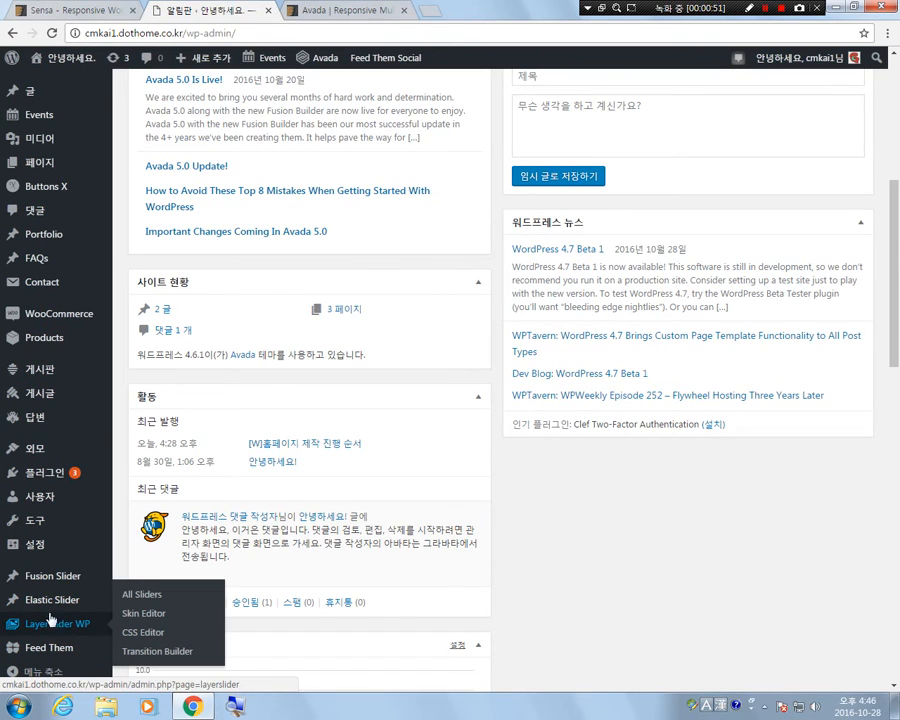
click(48, 627)
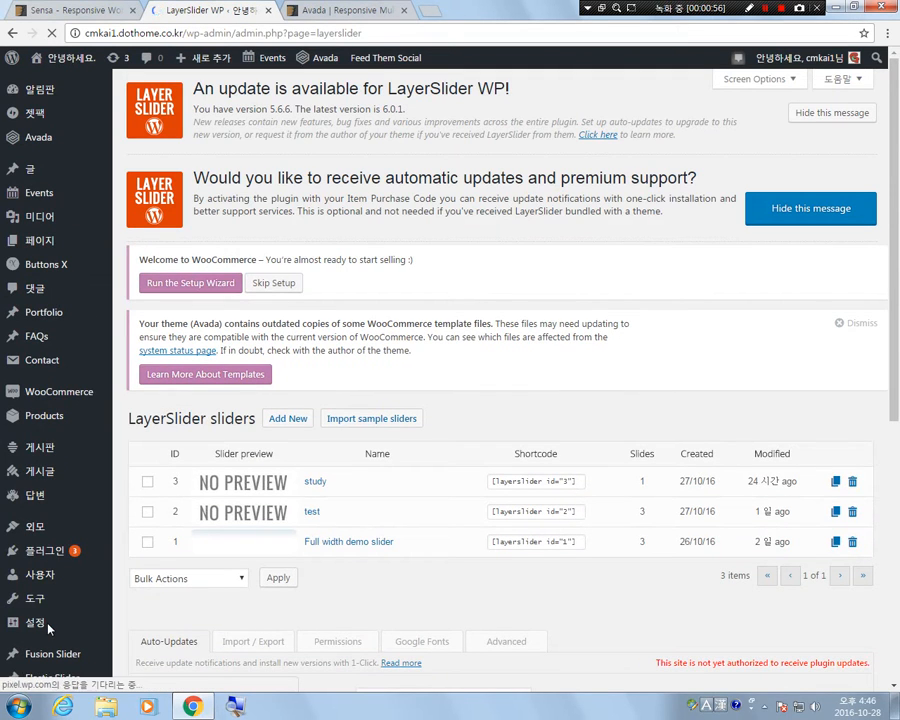
mouse_move(48, 627)
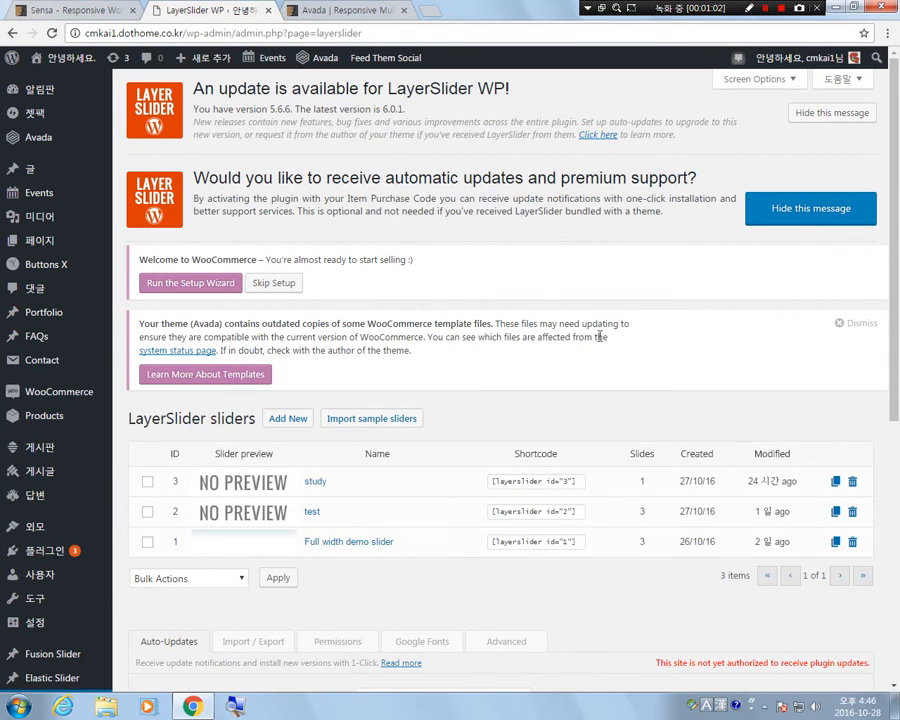
Review the existing sliders and the demo sliders available for import, without importing any.
scroll(395, 445, down, 2)
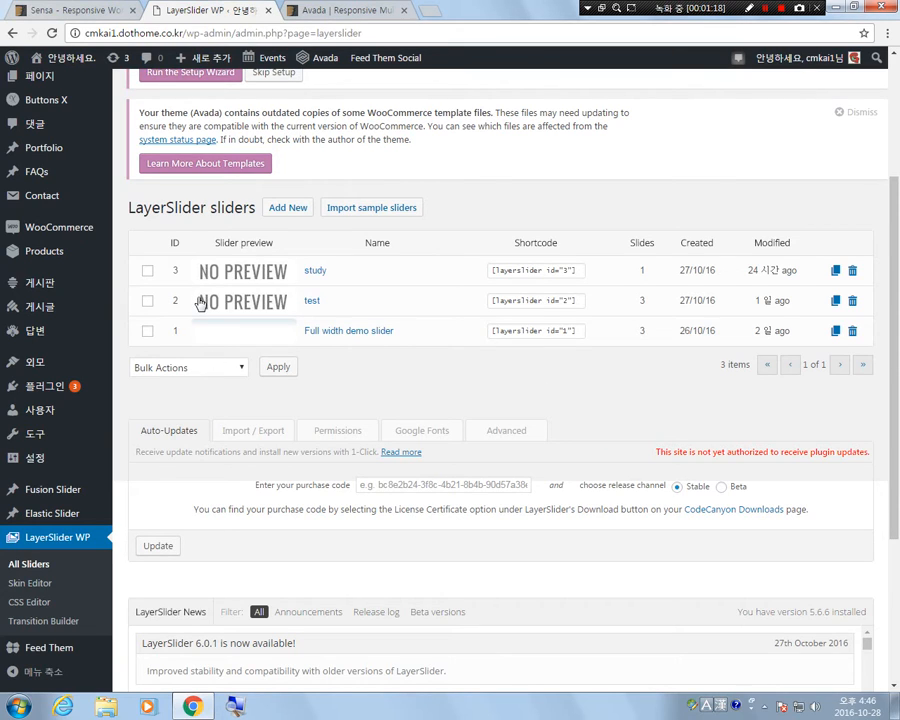
scroll(206, 236, up, 3)
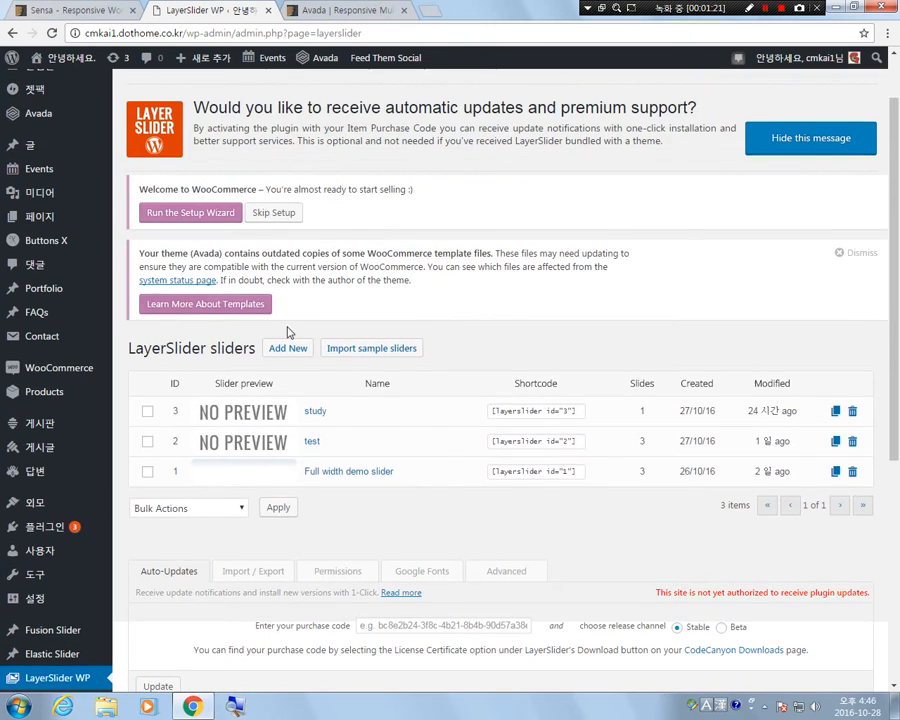
scroll(230, 340, down, 1)
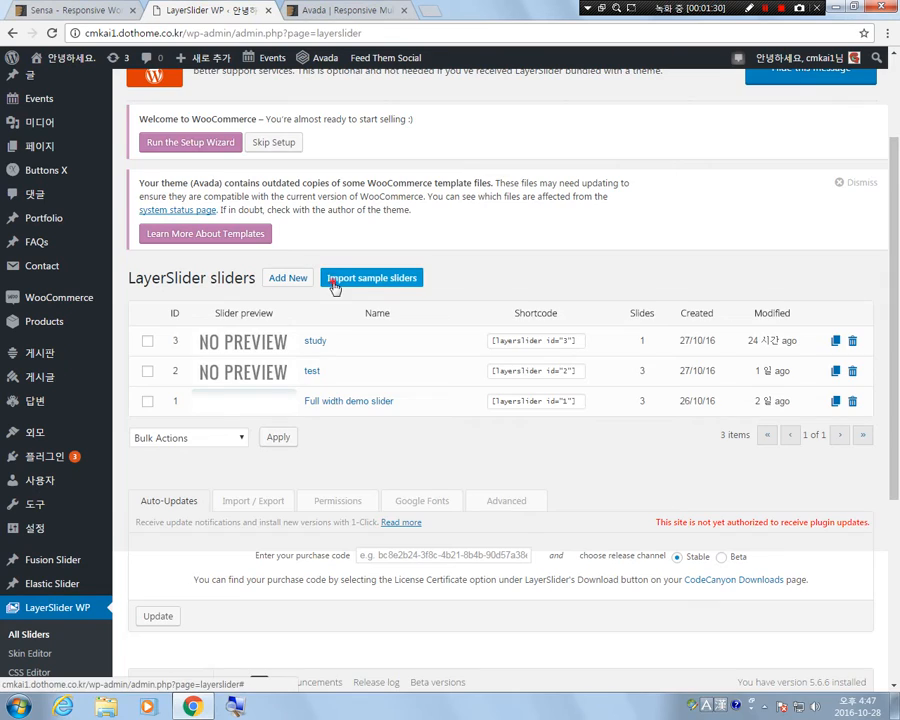
click(371, 278)
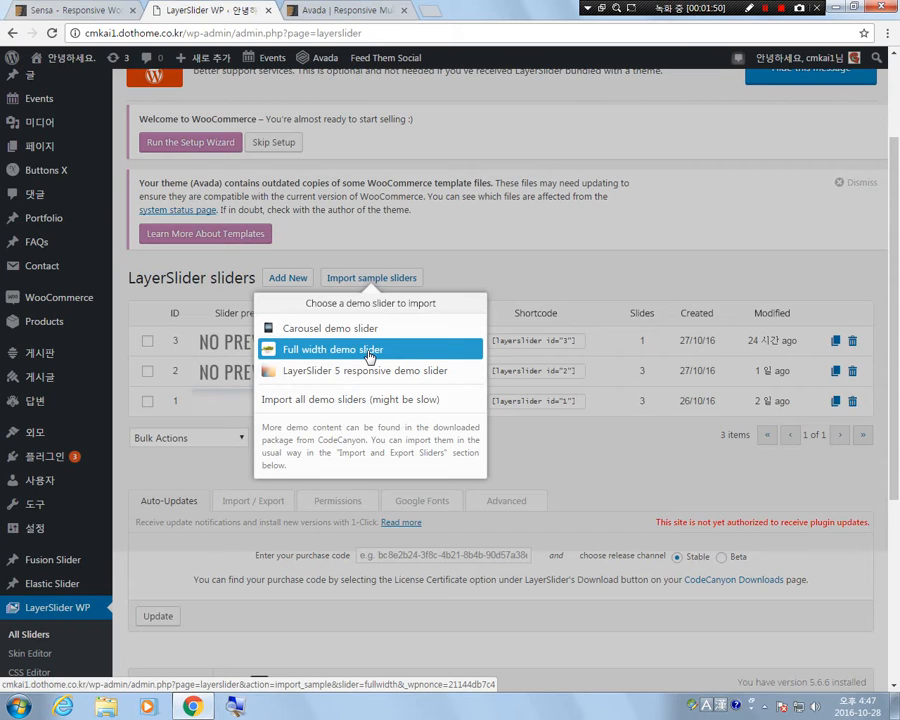
click(528, 280)
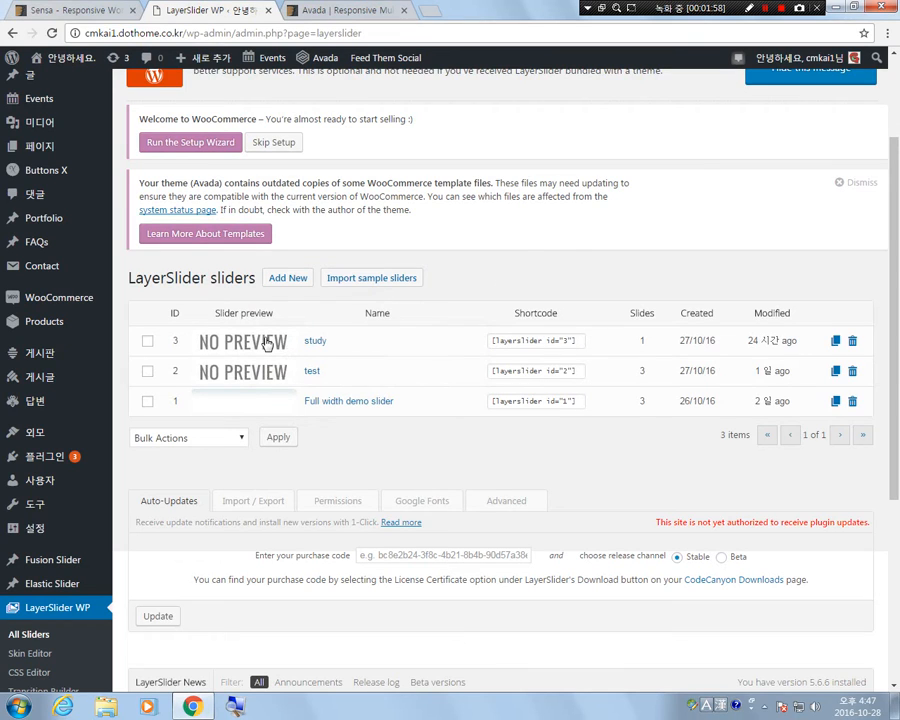
Create a new LayerSlider slider named "cigies slider".
click(289, 286)
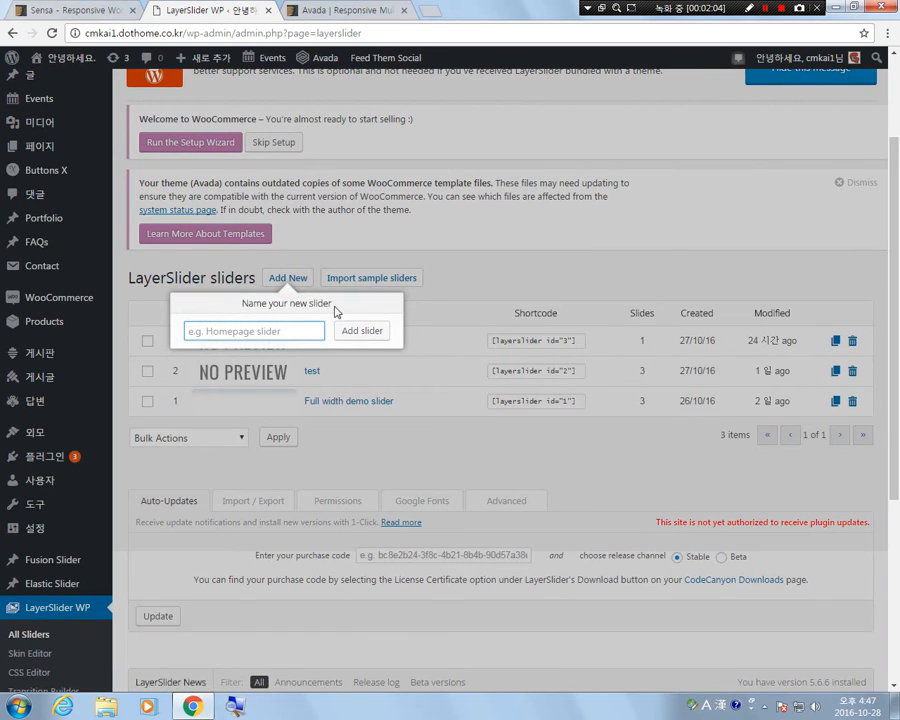
click(196, 331)
click(197, 331)
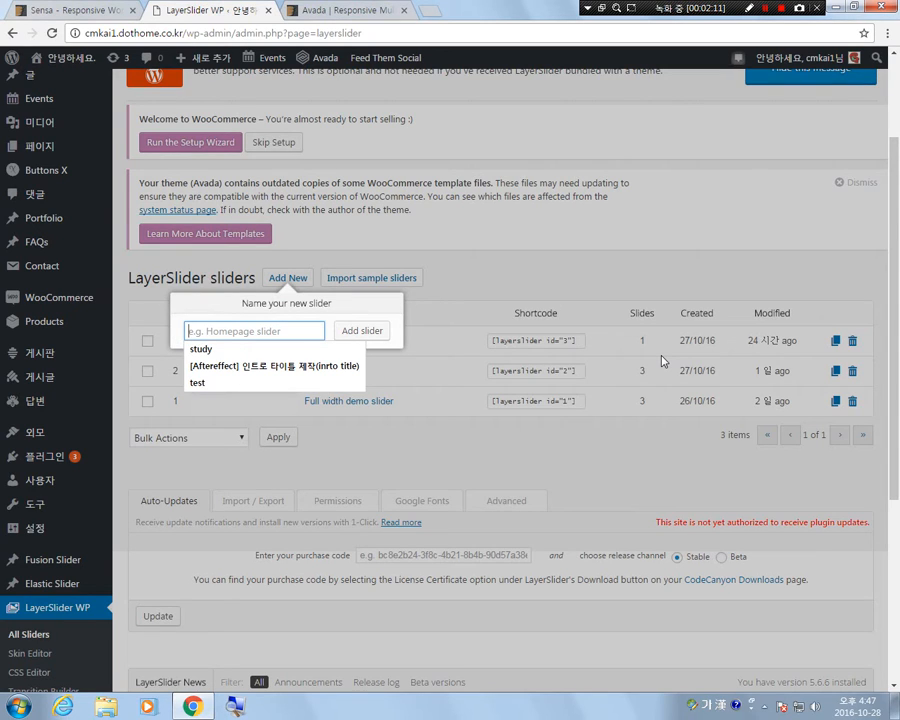
text(자막)
key(BackSpace)
key(BackSpace)
key(BackSpace)
key(BackSpace)
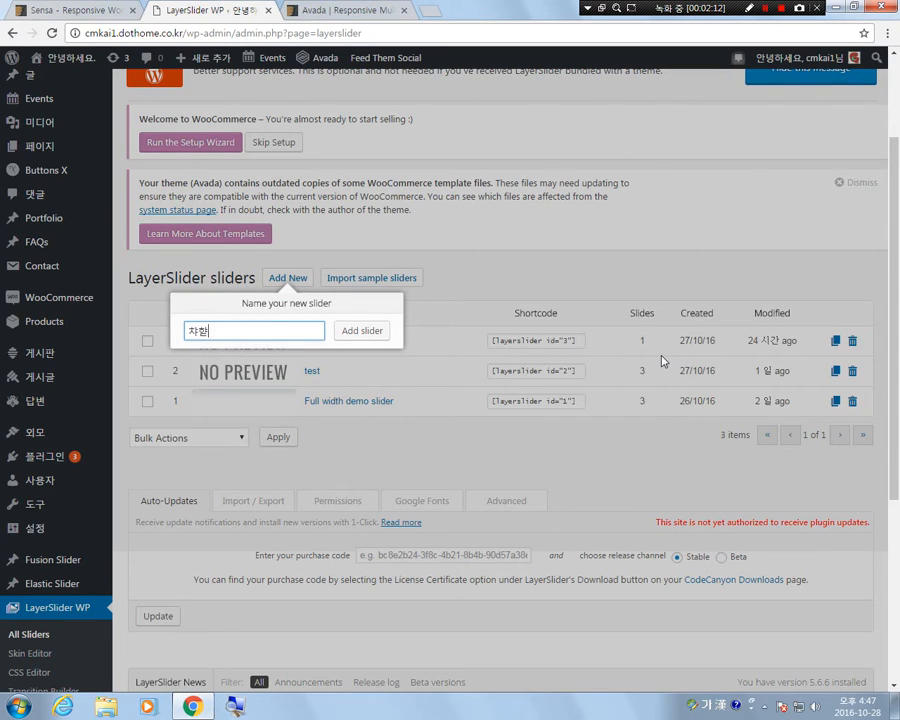
text(cigies slider)
click(364, 334)
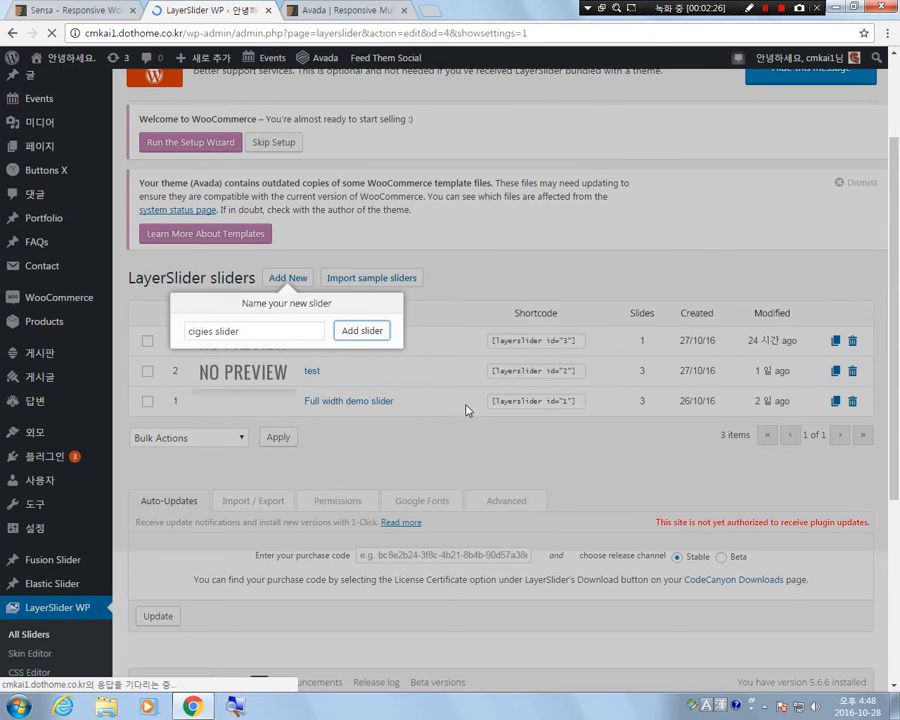
Examine the new slider's layout settings page along with its shortcode and PHP function.
scroll(508, 368, down, 2)
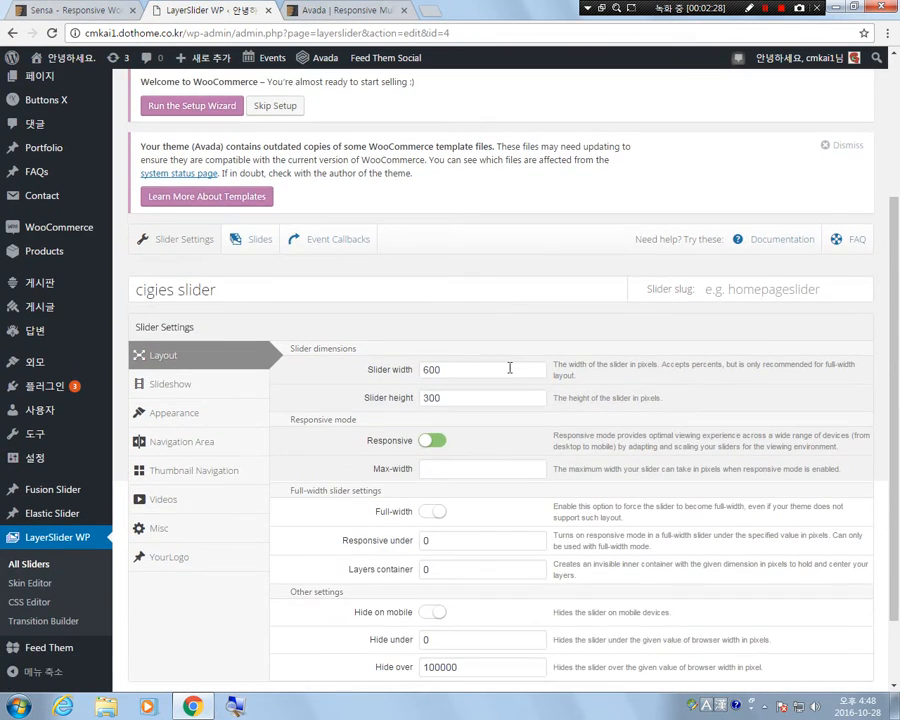
scroll(508, 368, up, 2)
scroll(511, 366, down, 2)
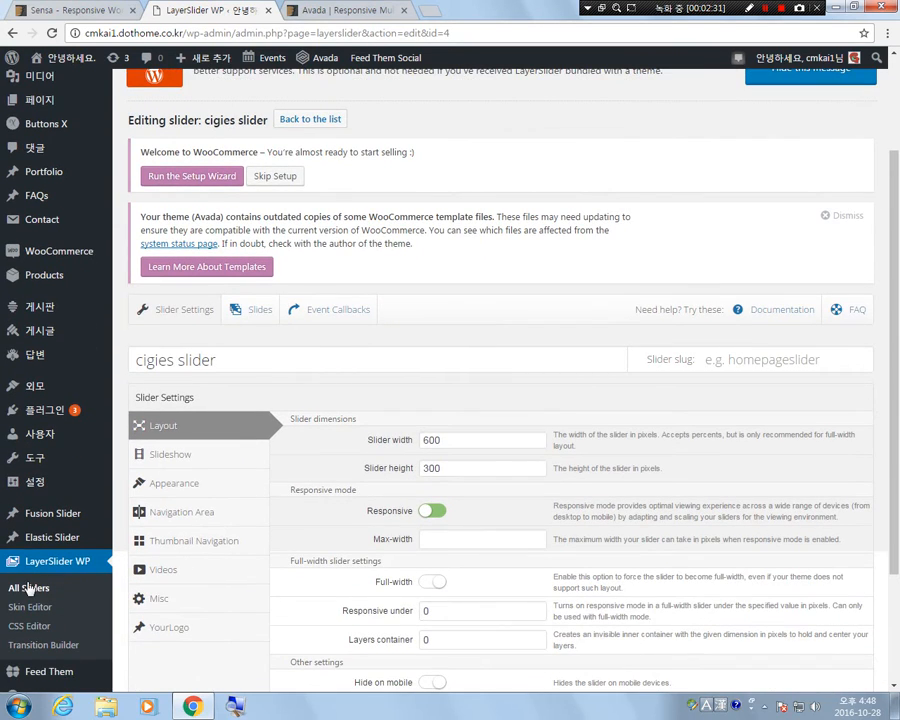
scroll(572, 290, down, 2)
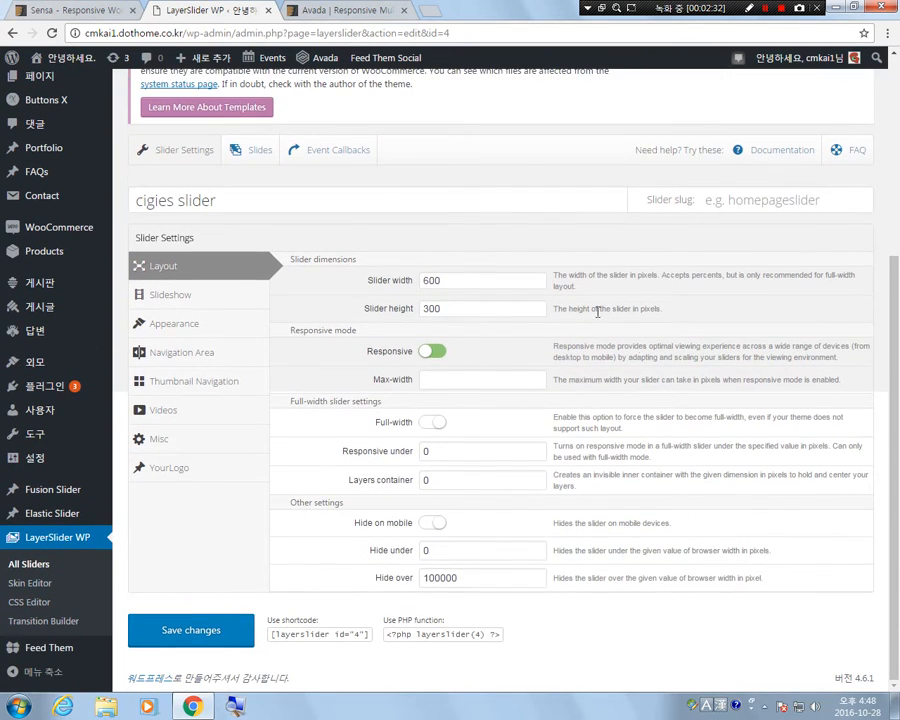
click(271, 630)
mouse_move(271, 634)
mouse_down()
mouse_move(320, 637)
mouse_move(268, 621)
mouse_up()
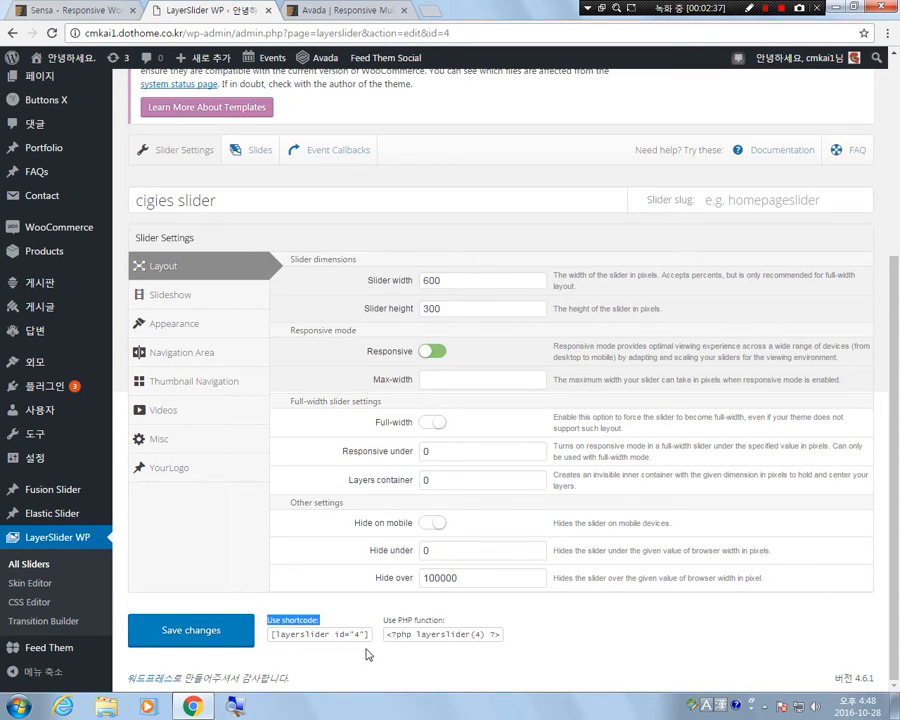
click(273, 634)
drag(273, 634, 368, 638)
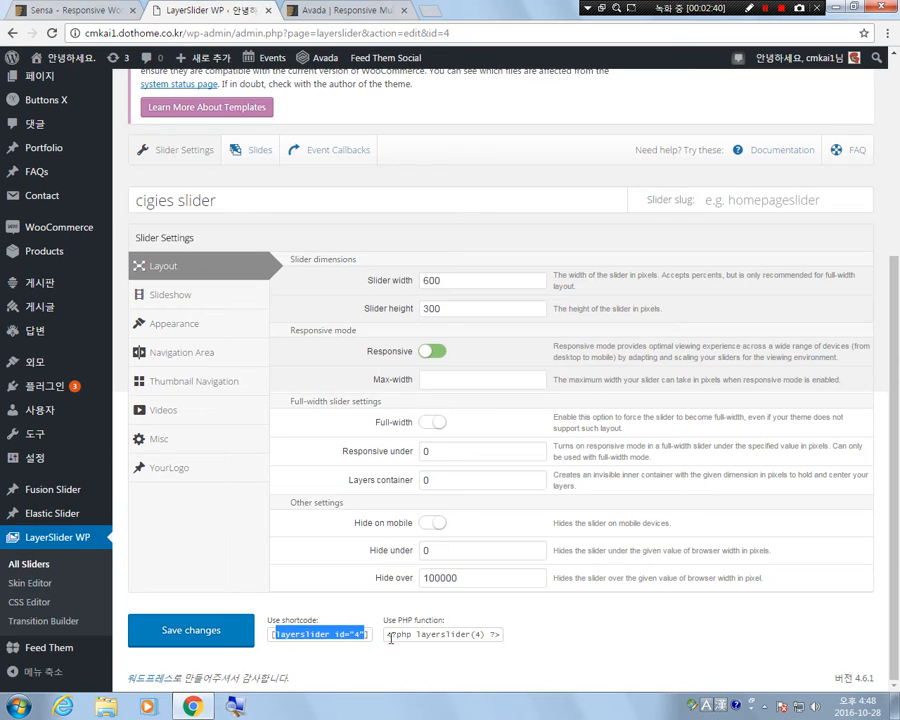
drag(390, 634, 498, 634)
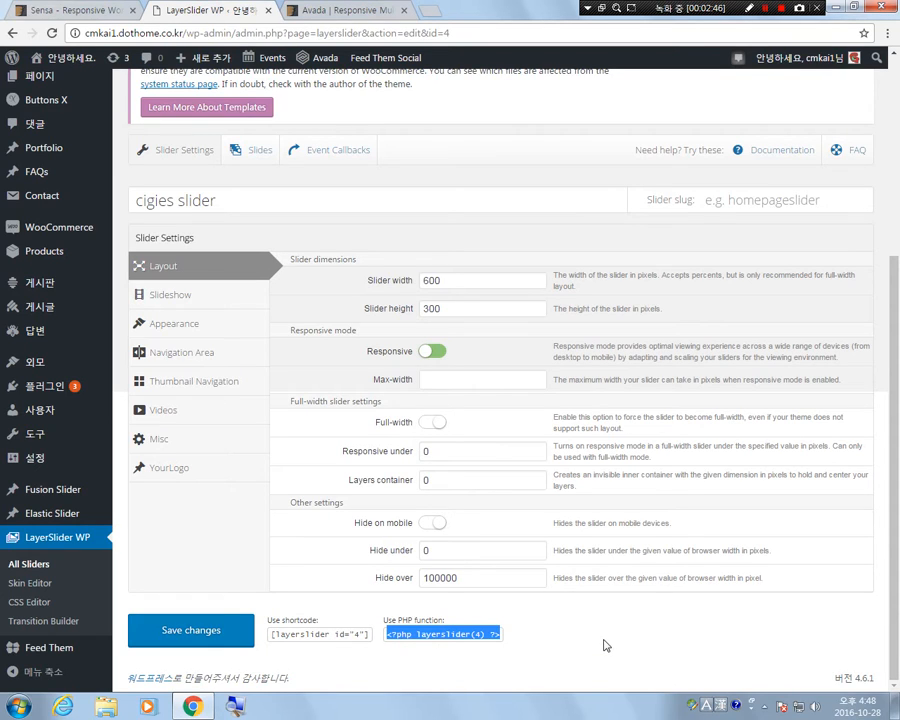
click(541, 642)
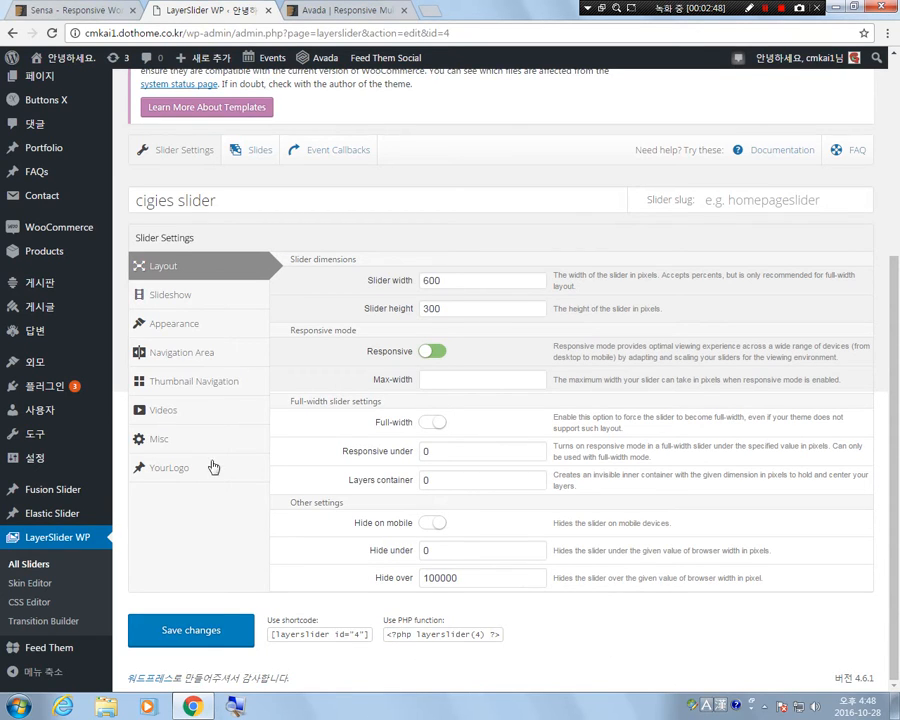
Review the slider's name and the width and height entries under its layout dimensions.
triple_click(257, 201)
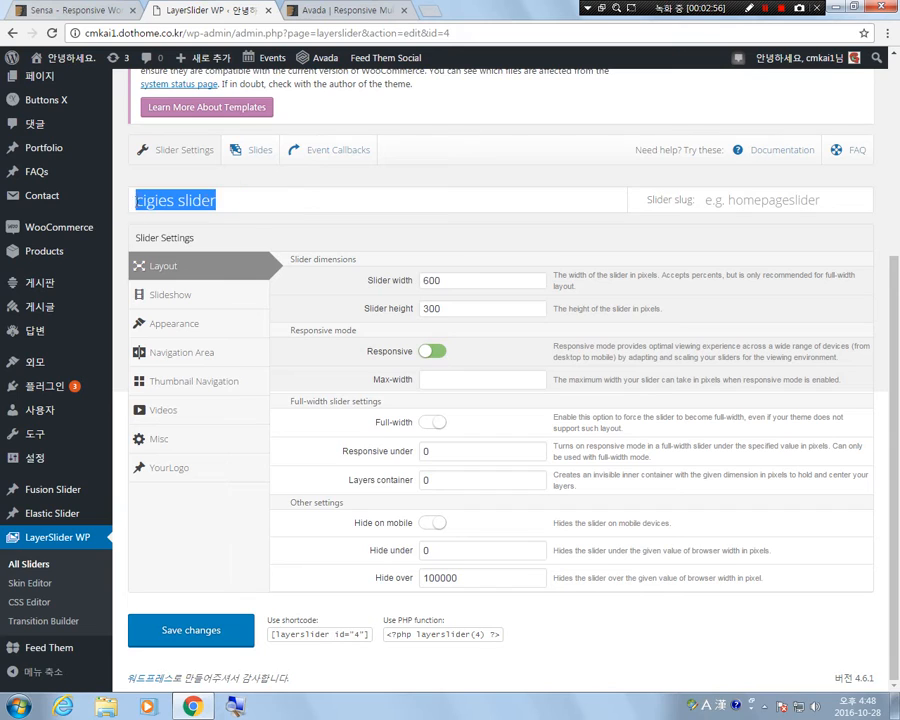
click(231, 197)
click(167, 200)
click(243, 197)
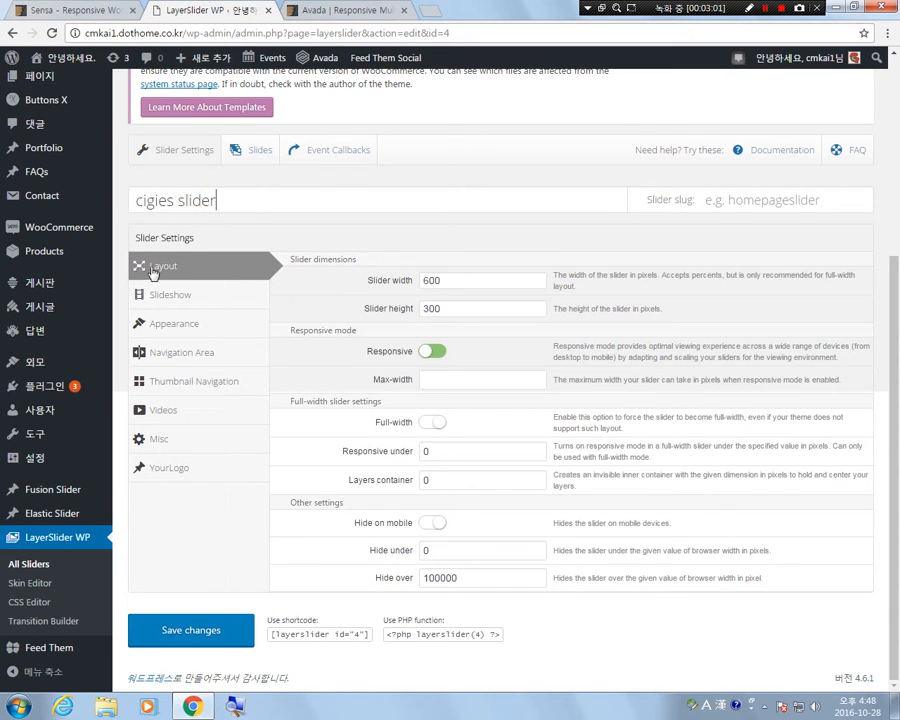
triple_click(379, 281)
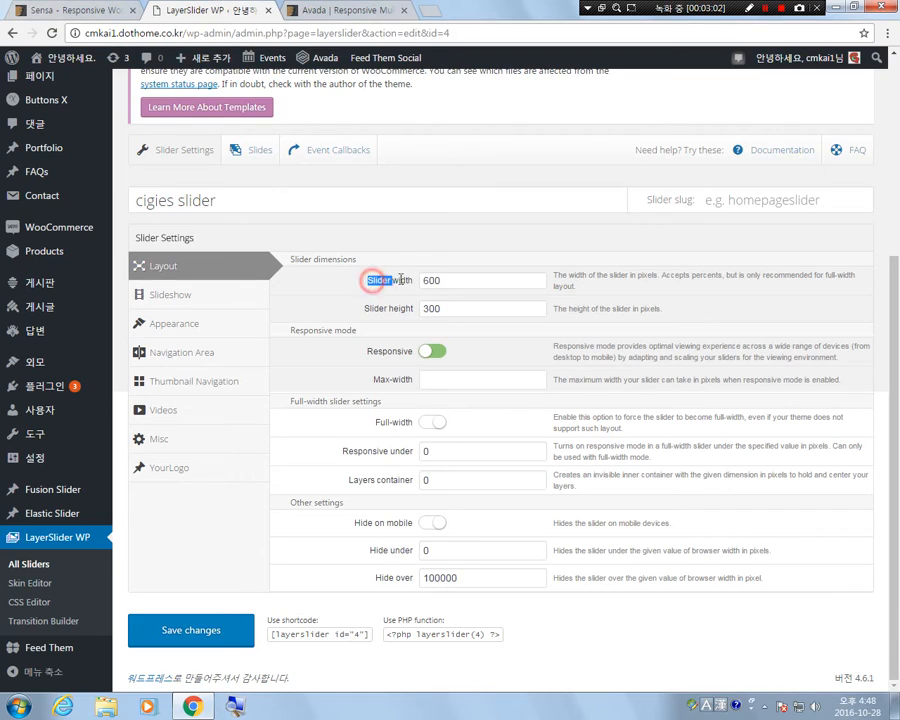
drag(365, 310, 418, 313)
click(412, 300)
click(409, 280)
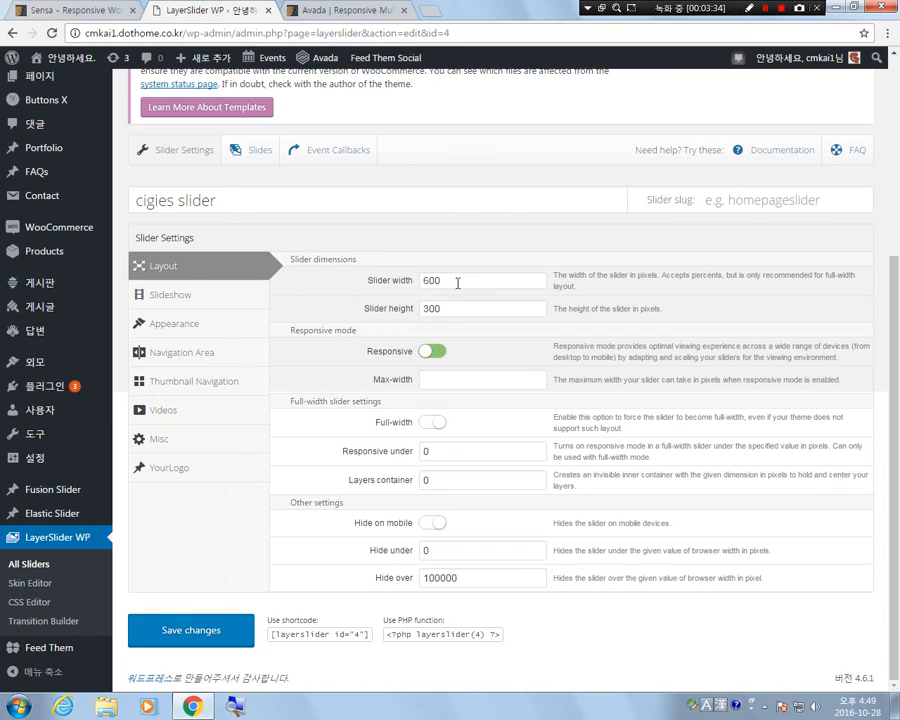
Set the slider width to 100% in the layout dimensions.
double_click(457, 282)
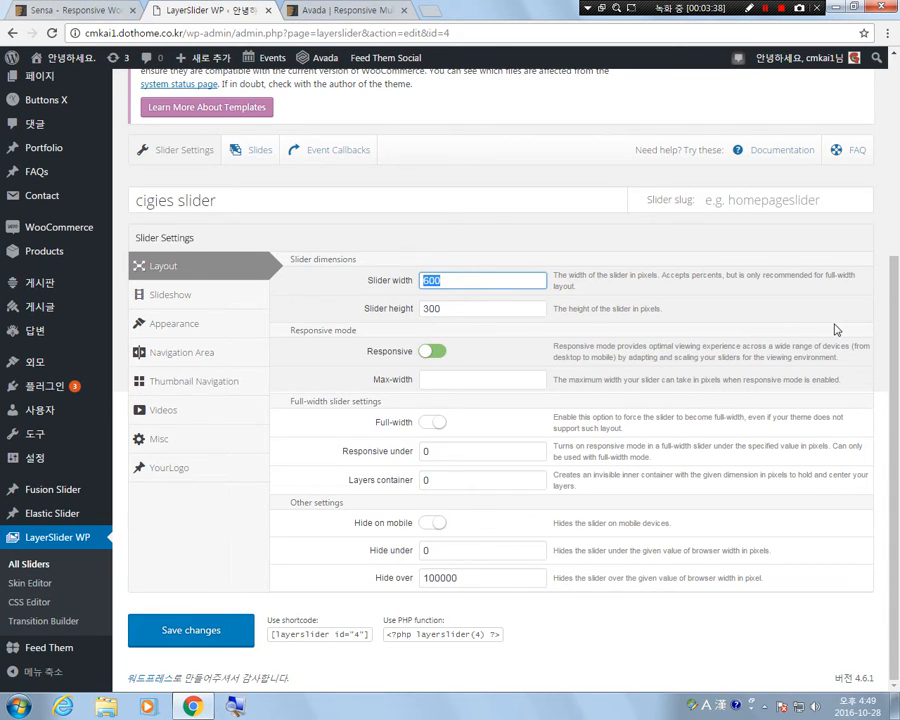
text(1170p)
key(BackSpace)
key(BackSpace)
key(BackSpace)
key(BackSpace)
key(BackSpace)
text(100)
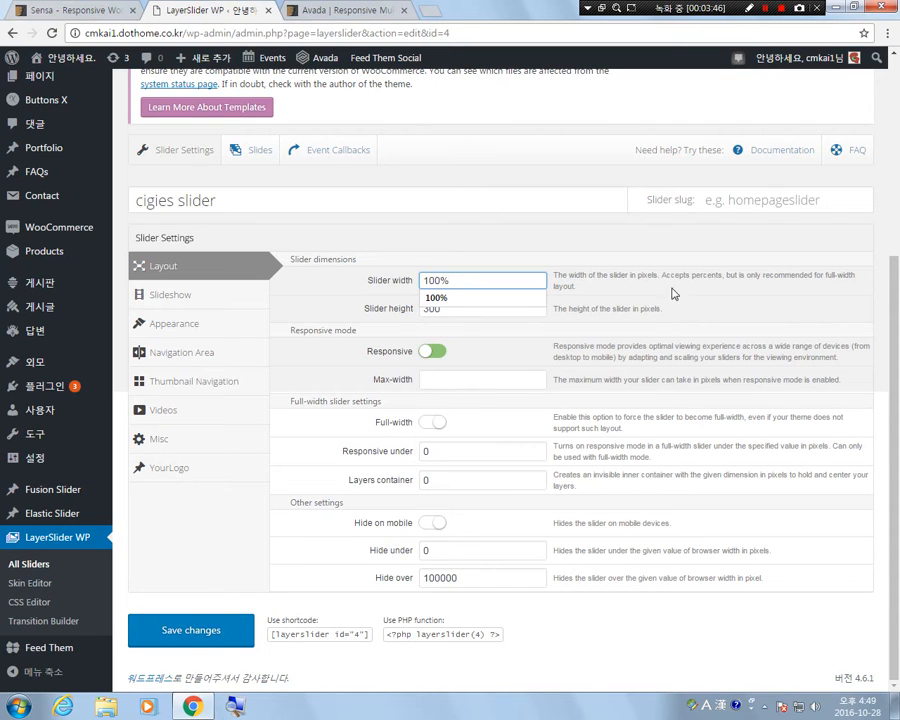
click(519, 283)
click(592, 276)
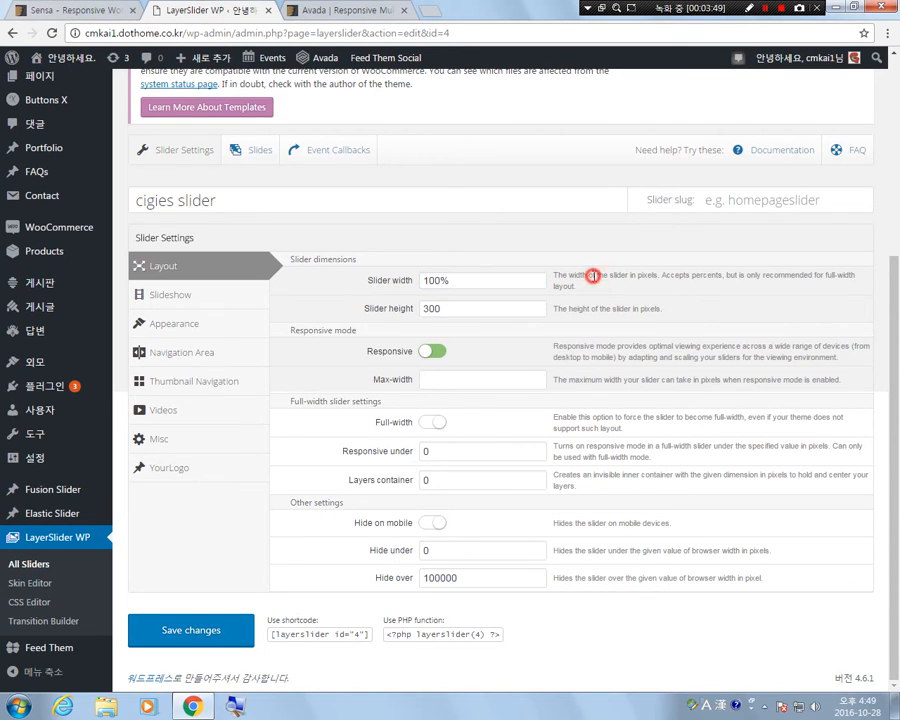
Clear the slider height value and open the site's front page in a new browser tab.
double_click(454, 308)
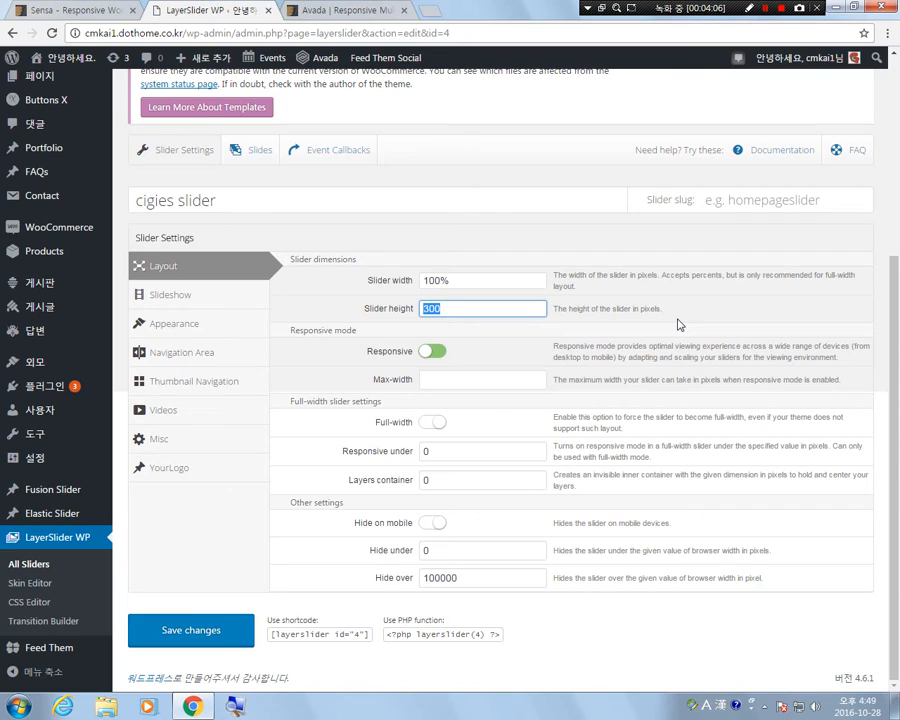
text(100%)
right_click(72, 58)
click(110, 74)
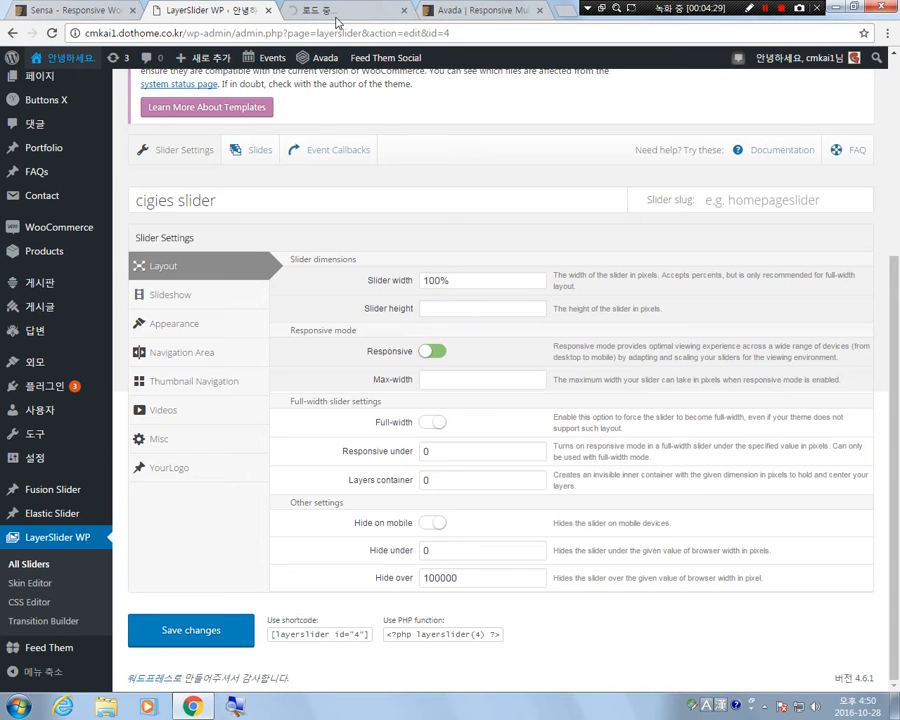
Check the current slider on the site's front page, and set the new slider's height to 600px in its layout dimensions.
click(343, 13)
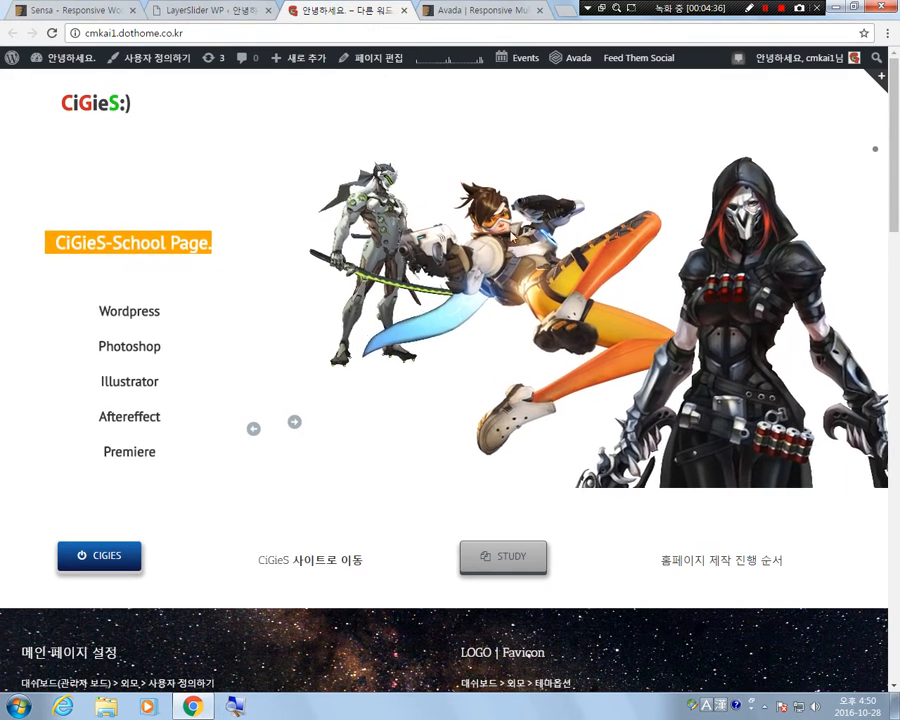
click(195, 12)
click(429, 307)
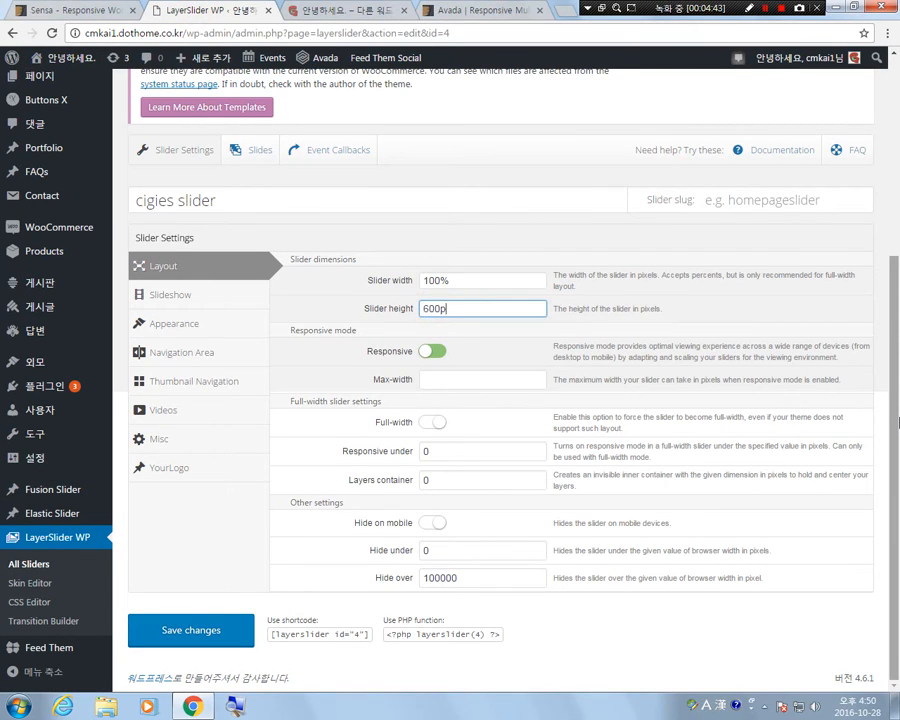
click(446, 381)
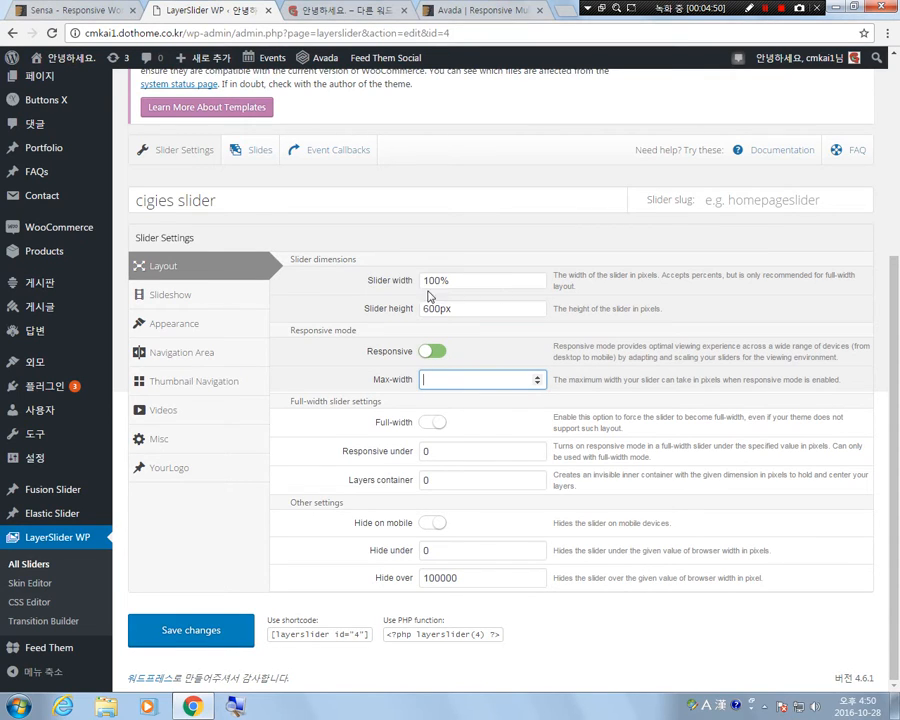
Enable the Full-width option for the slider while keeping the slider width at 100%.
click(434, 422)
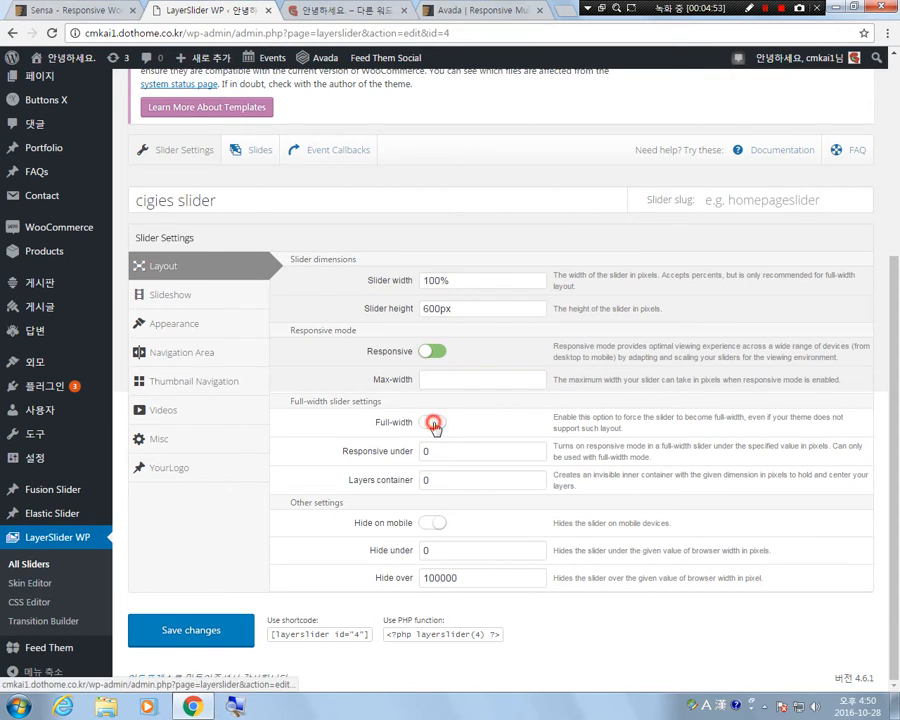
double_click(460, 280)
click(467, 280)
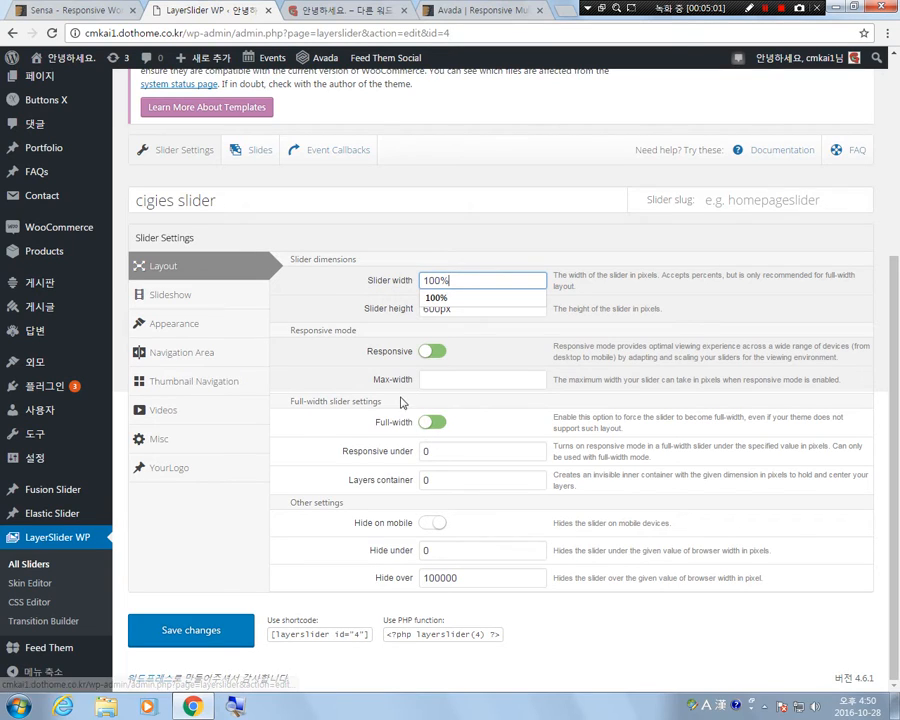
click(438, 421)
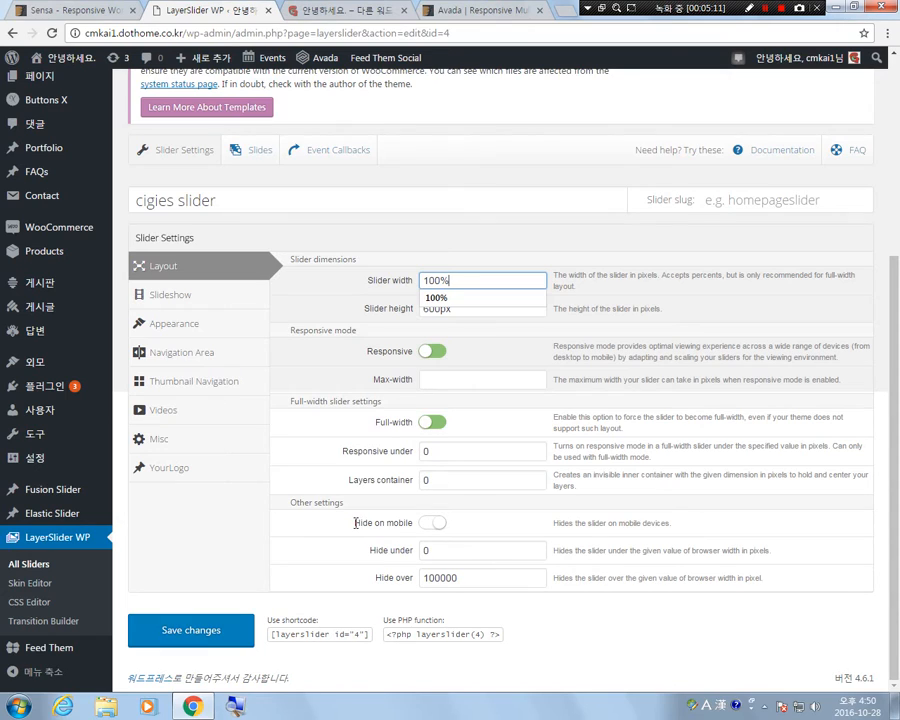
drag(355, 522, 401, 522)
click(477, 525)
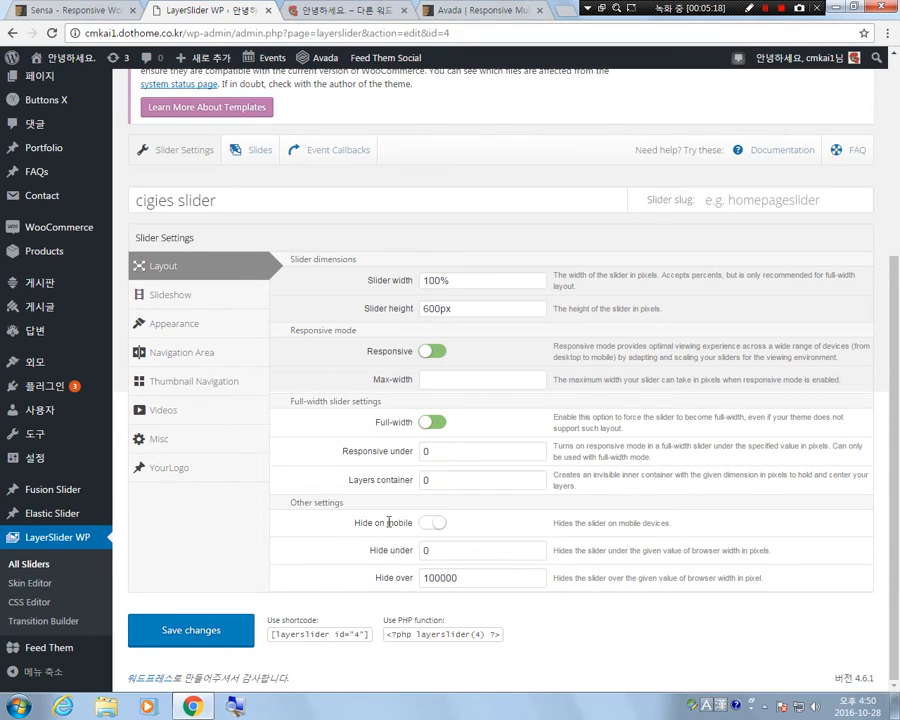
click(436, 523)
click(428, 524)
Set the slider's skin to "No skin - Hides everything, including buttons" in the appearance settings.
click(184, 323)
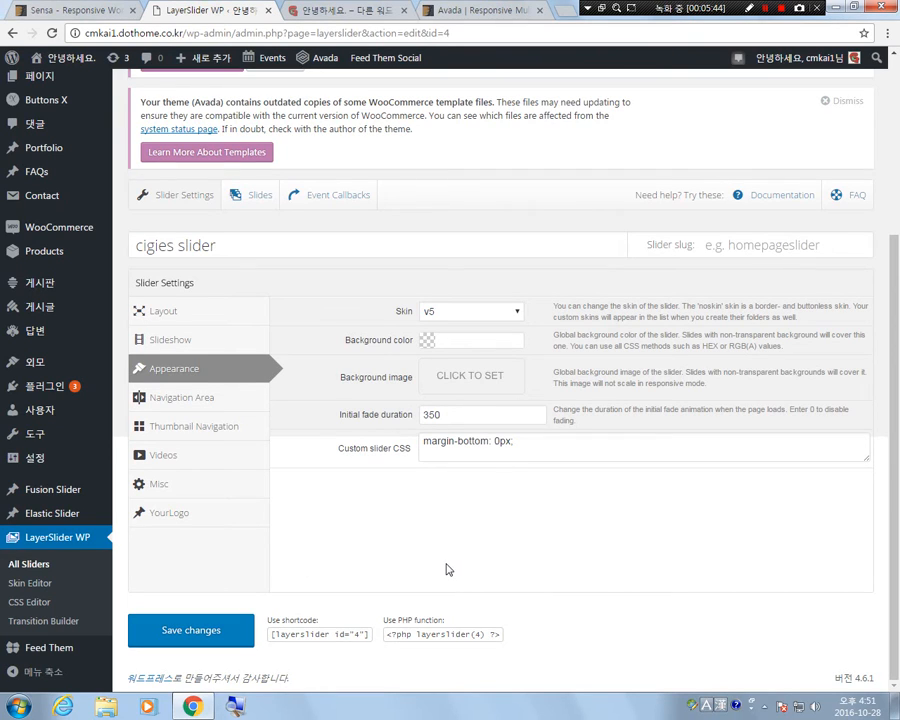
click(516, 311)
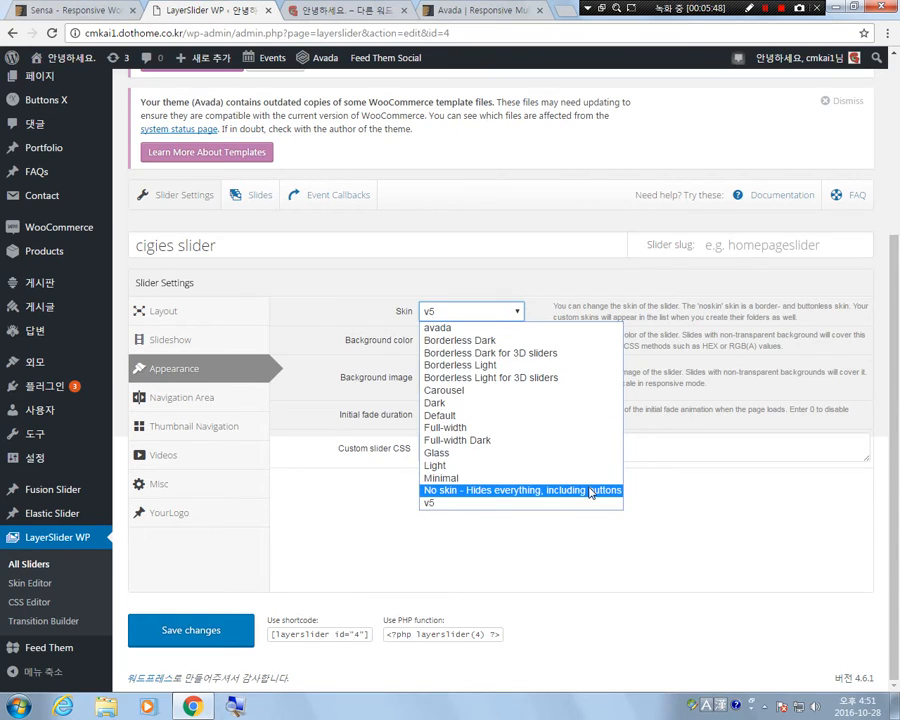
click(443, 492)
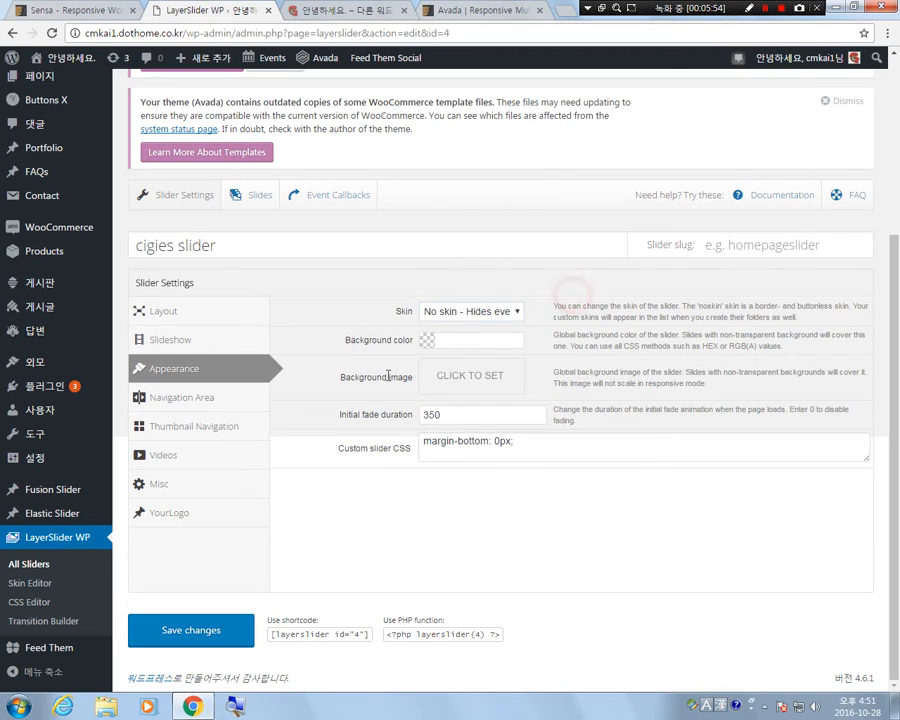
click(540, 312)
Set the slider's global background color to transparent, copying the word from the setting's description.
click(481, 341)
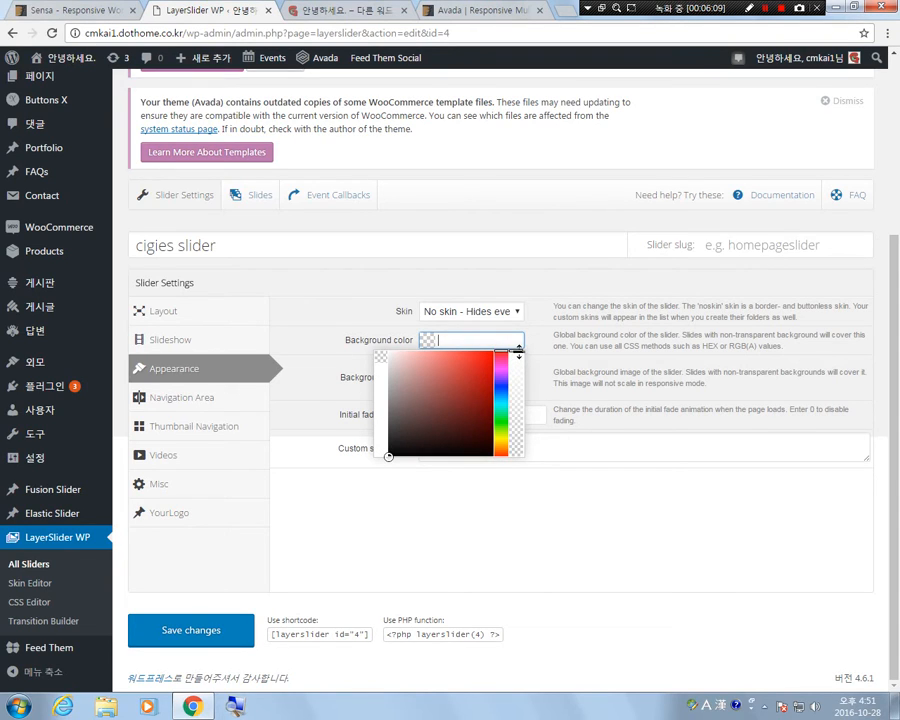
click(737, 335)
double_click(755, 335)
drag(736, 335, 775, 337)
key(ctrl+c)
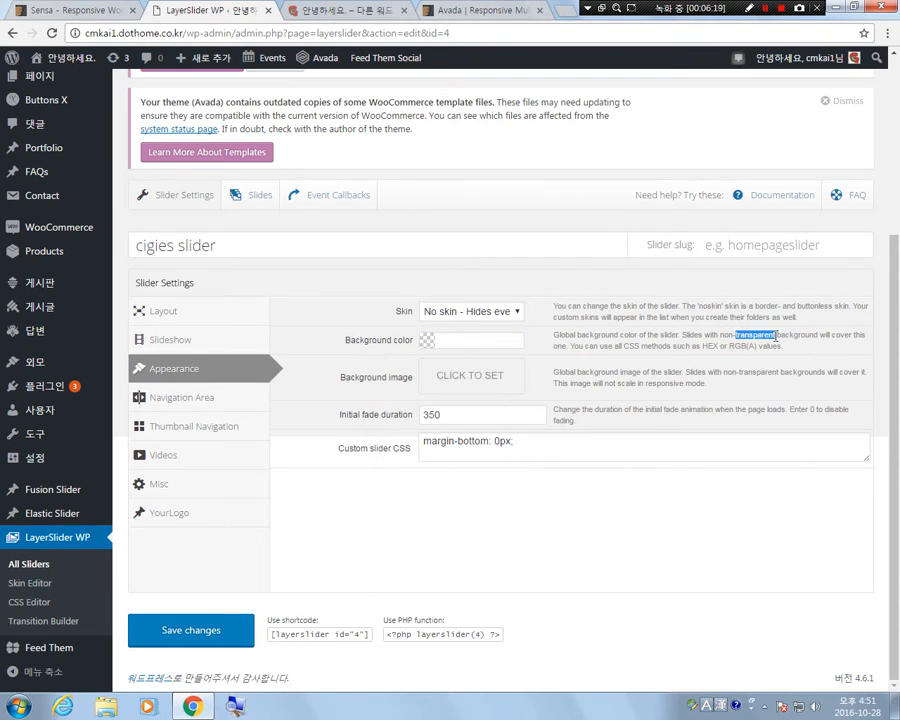
click(456, 337)
key(ctrl+v)
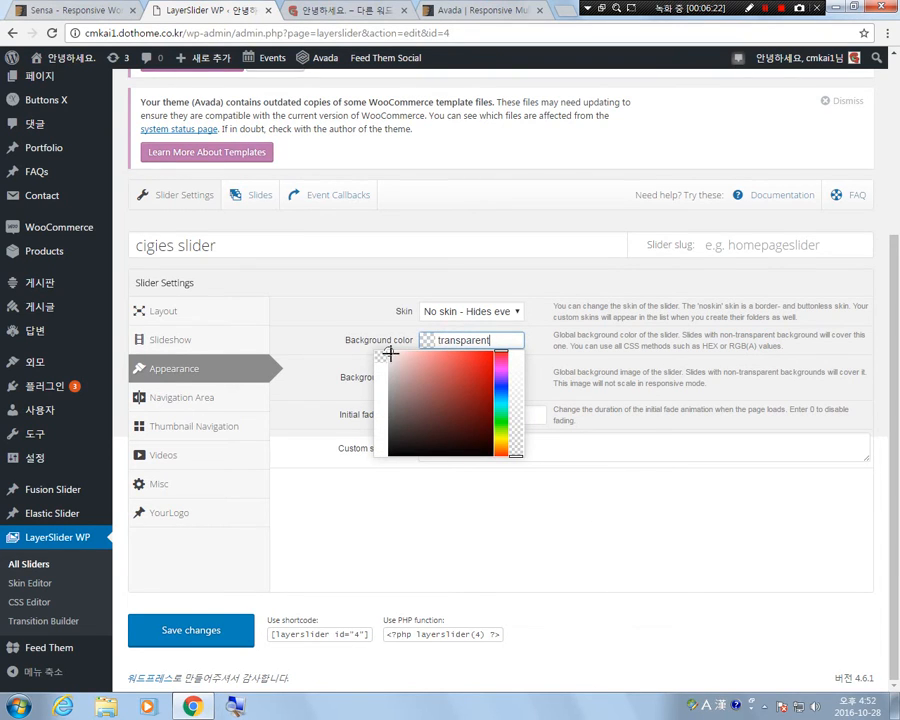
click(352, 293)
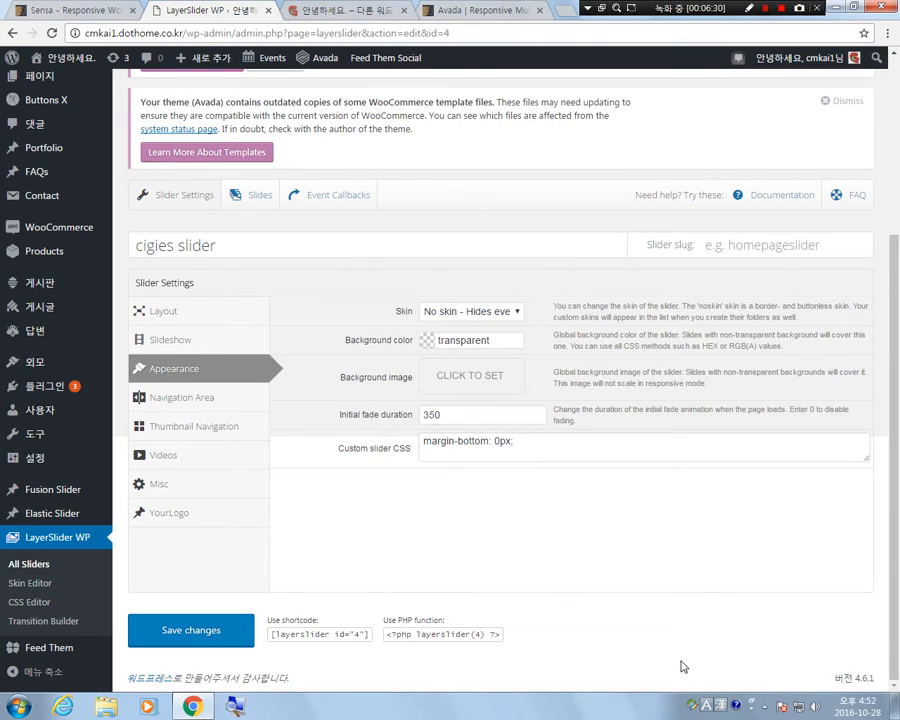
Open the slider's slides, look over the options of Slide #1, and add two more slides.
click(257, 198)
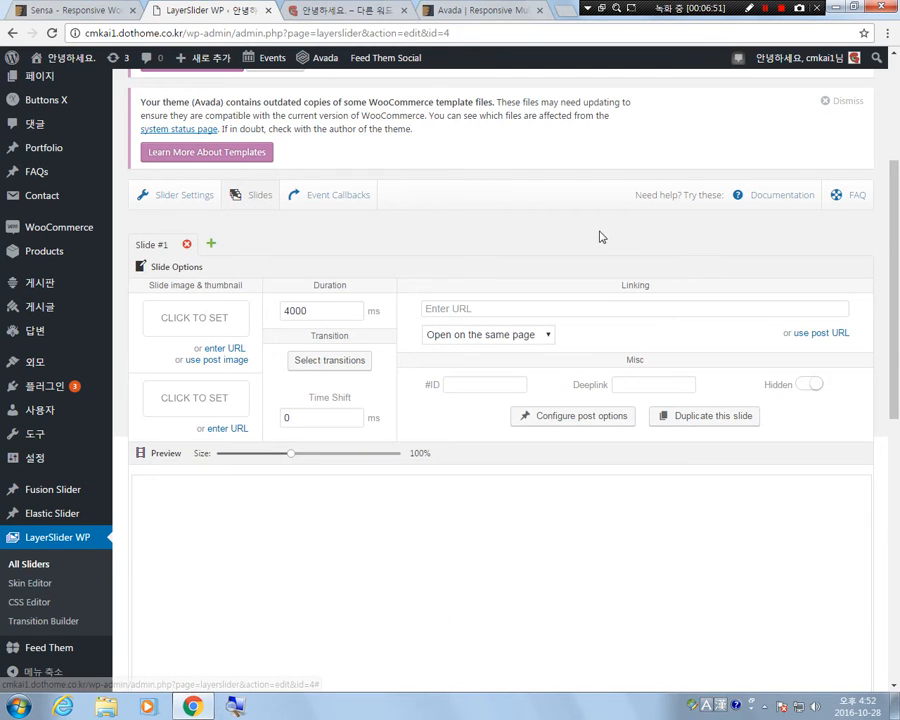
scroll(598, 236, down, 8)
scroll(598, 240, up, 5)
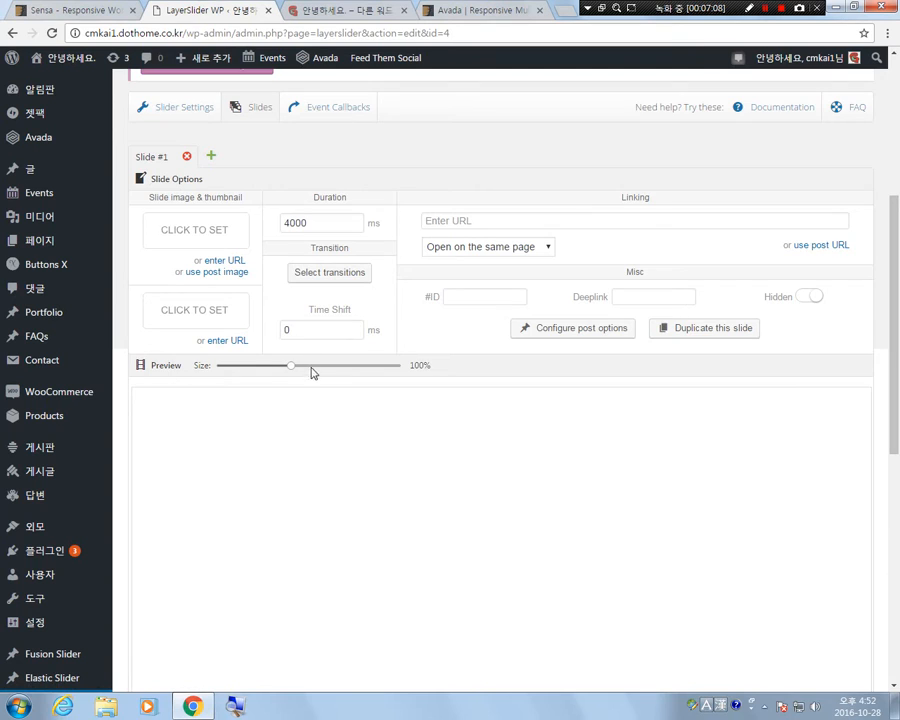
scroll(285, 387, up, 2)
click(150, 298)
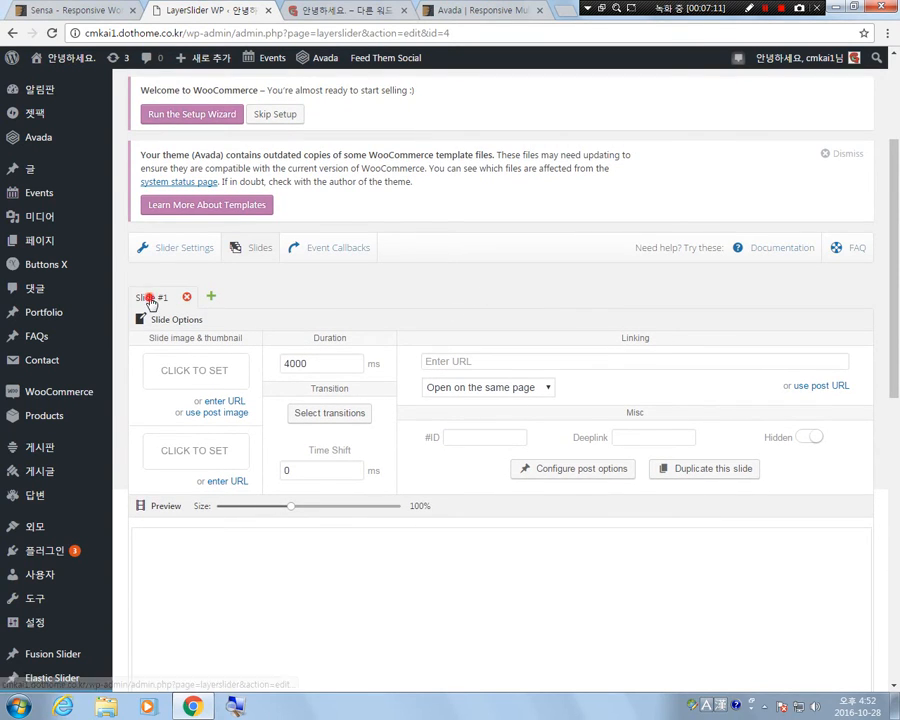
click(211, 297)
click(279, 297)
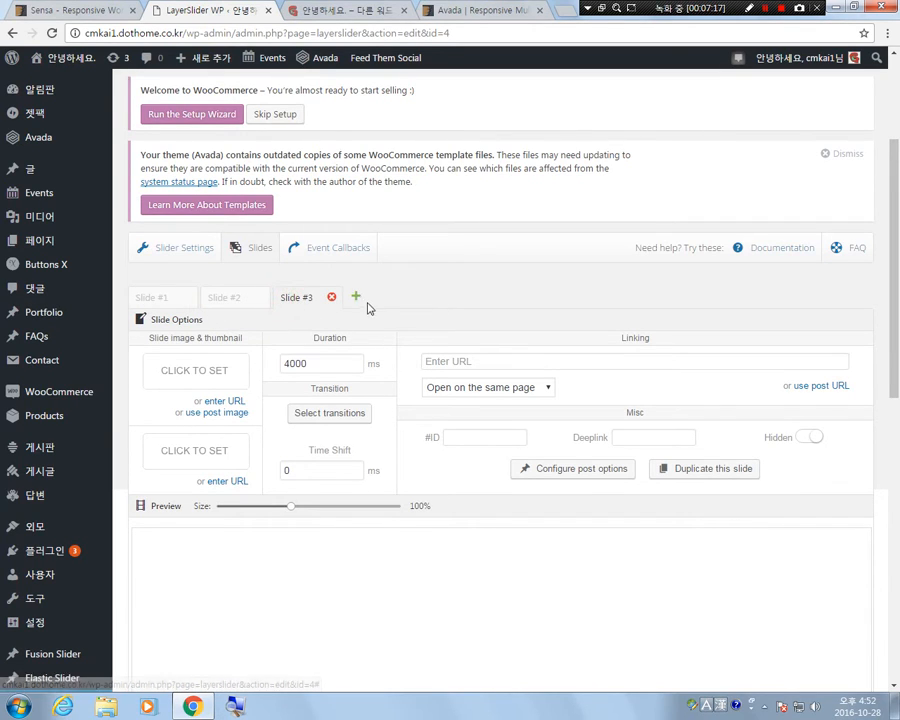
Add a fourth and a fifth slide, and remove both of them again.
click(356, 297)
click(429, 297)
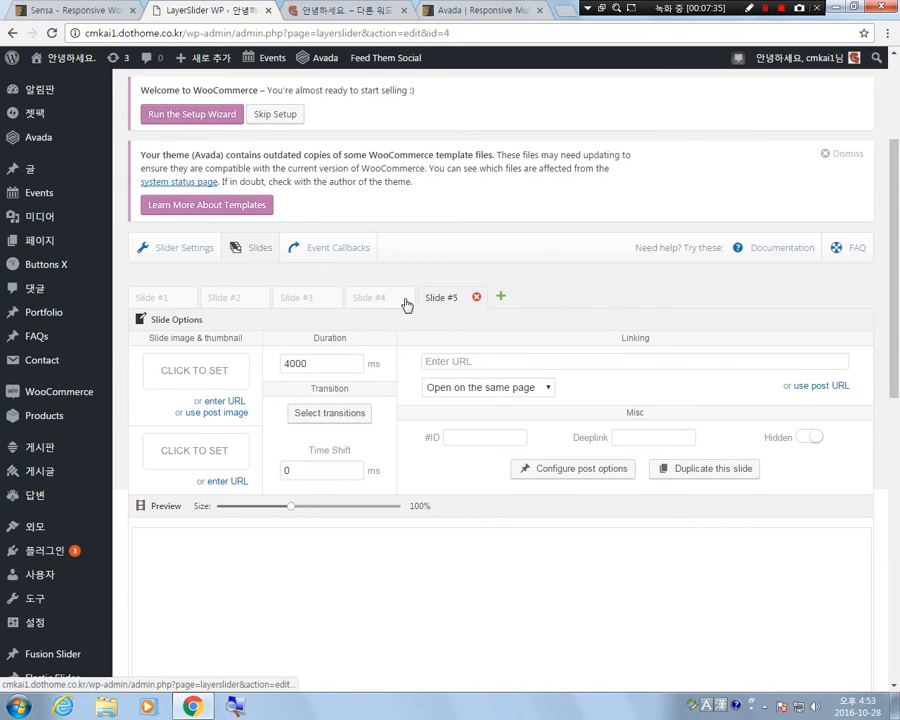
click(476, 297)
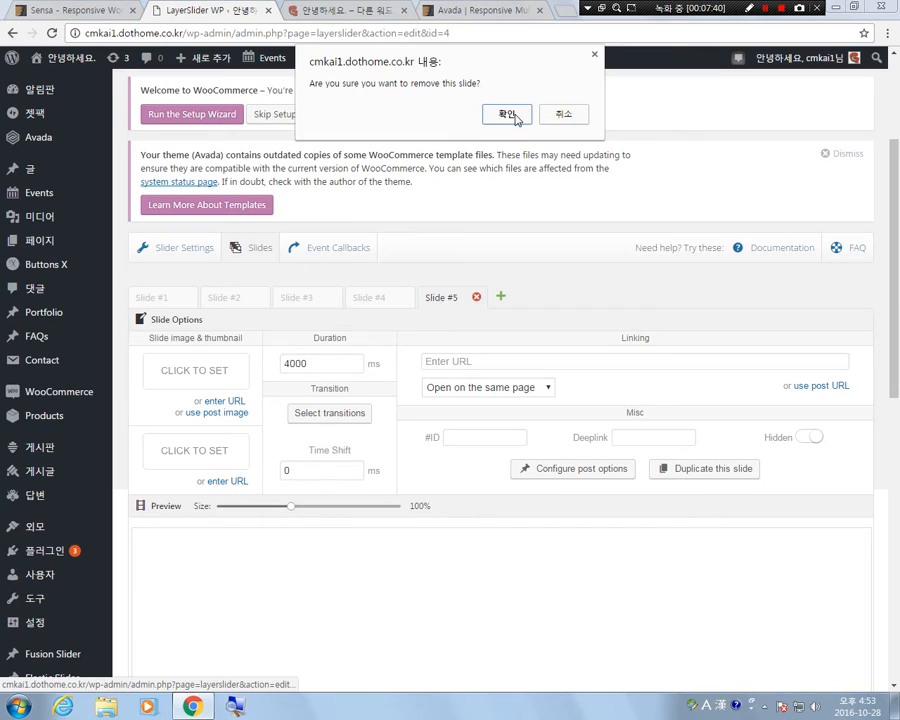
click(515, 113)
click(404, 297)
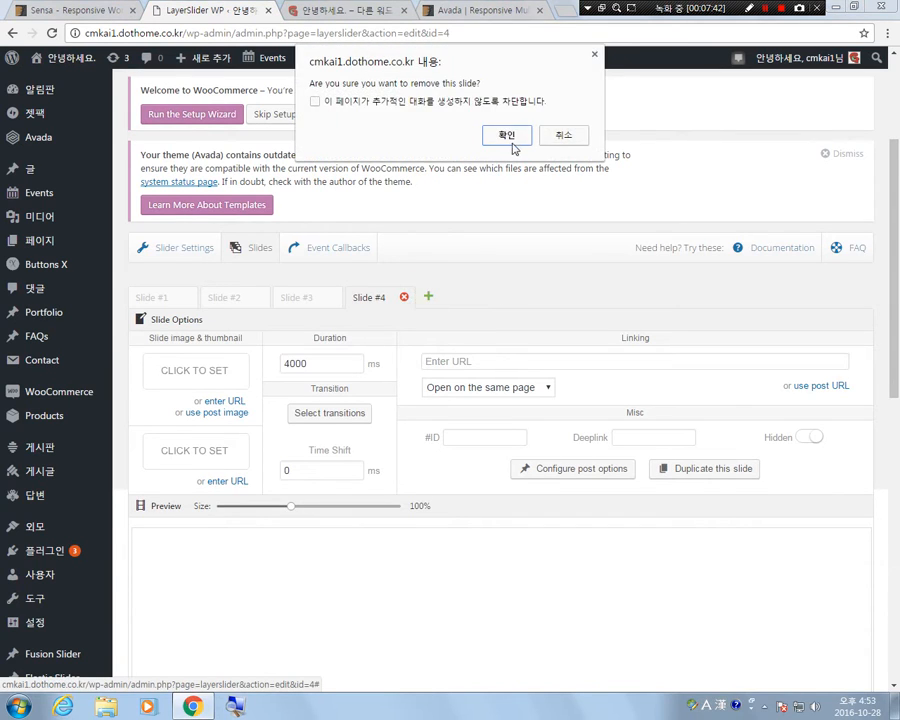
click(511, 135)
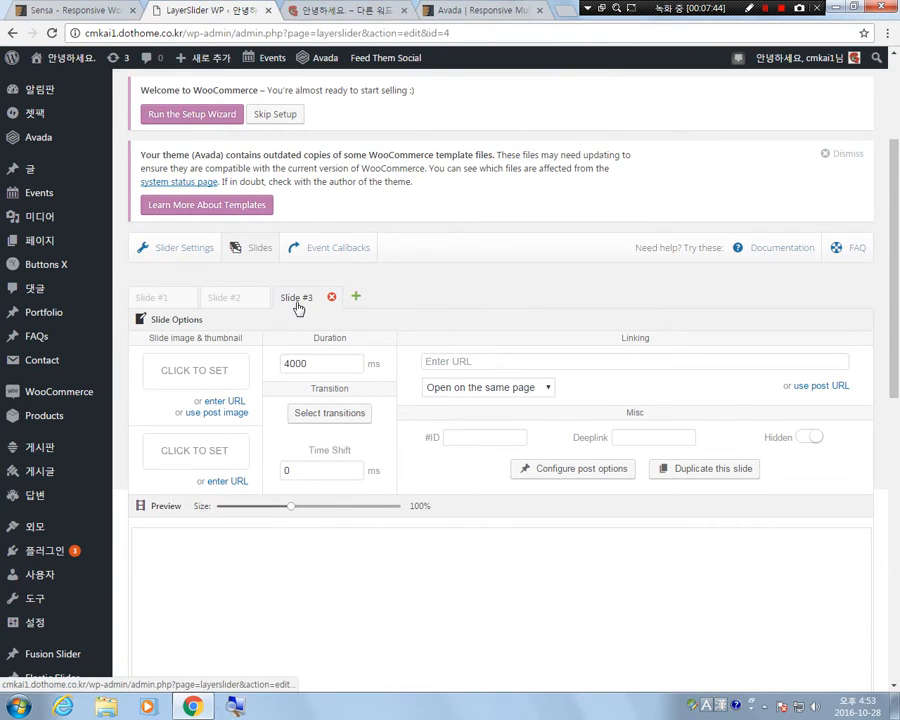
Return to Slide #1 and reduce its preview size to 70%.
click(153, 298)
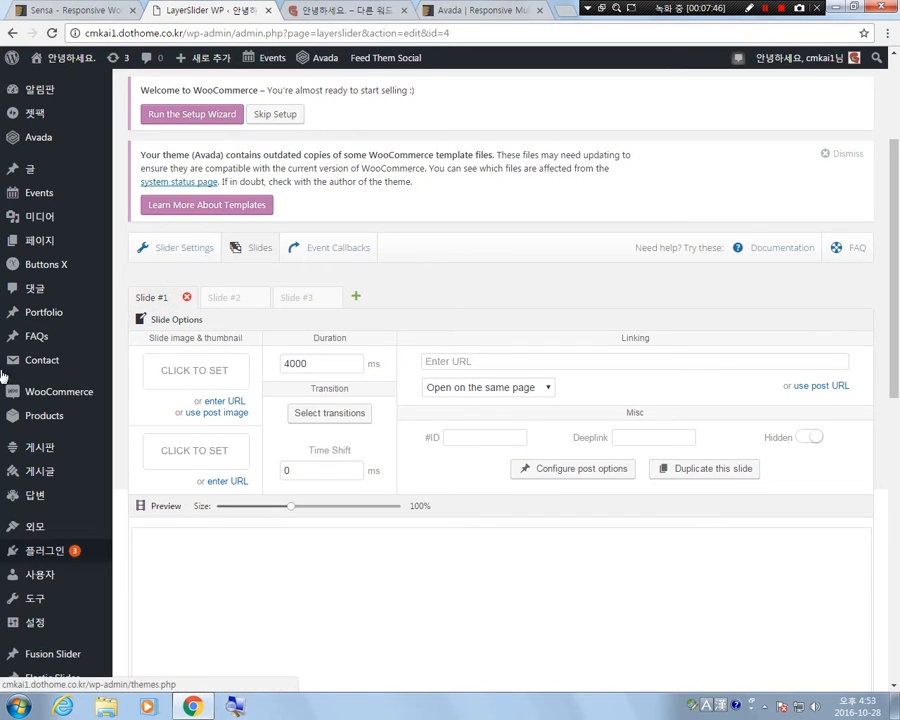
scroll(575, 458, down, 1)
scroll(618, 532, down, 5)
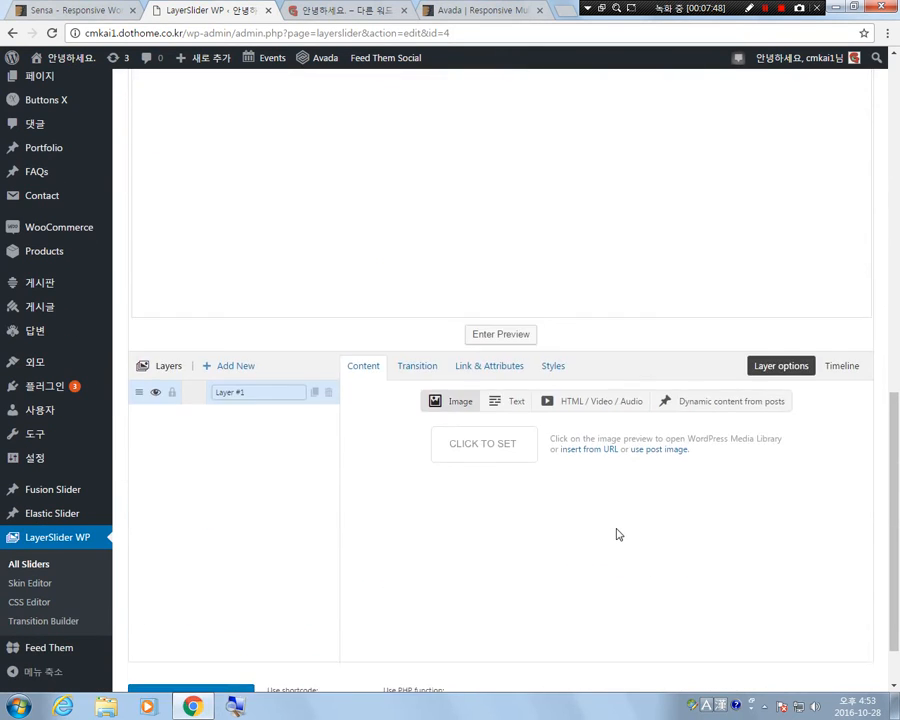
scroll(617, 533, up, 1)
scroll(617, 535, down, 1)
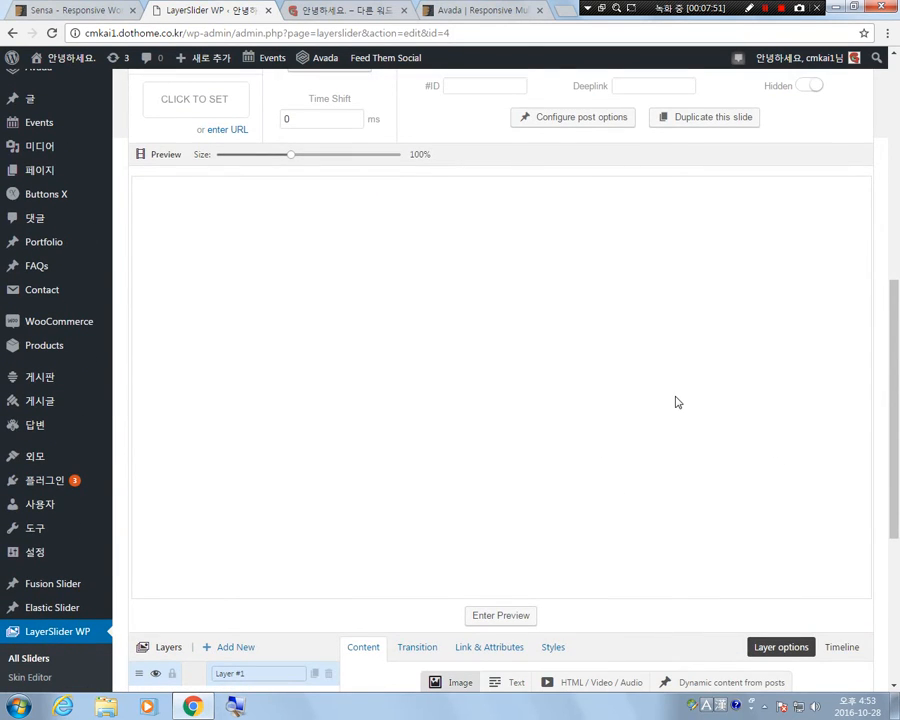
drag(292, 163, 266, 207)
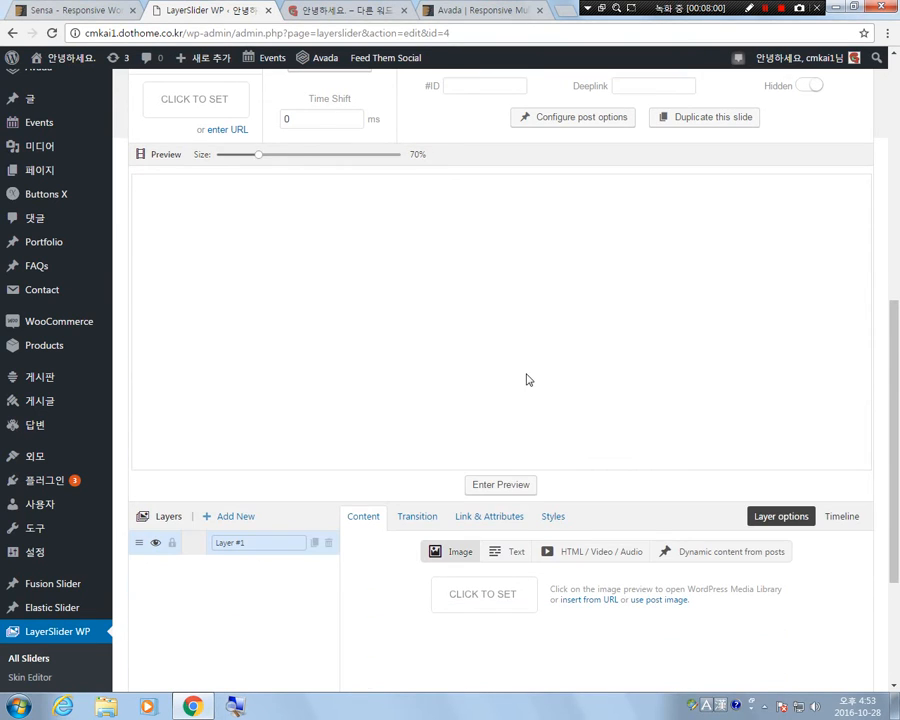
Rename the first layer of Slide #1 as background.
scroll(529, 380, down, 3)
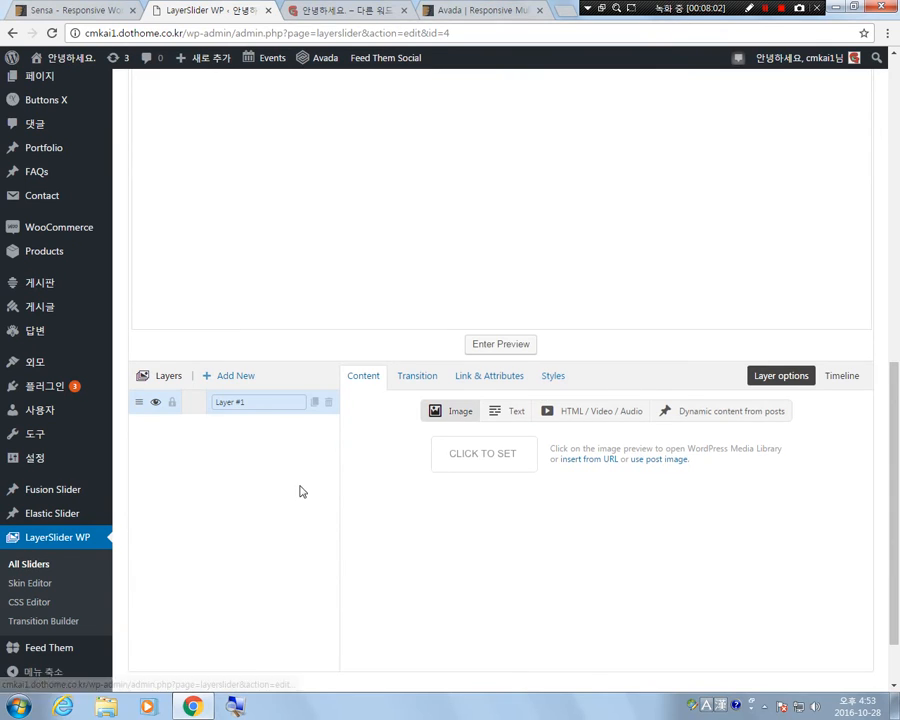
scroll(301, 487, up, 3)
scroll(305, 481, down, 1)
scroll(307, 481, up, 2)
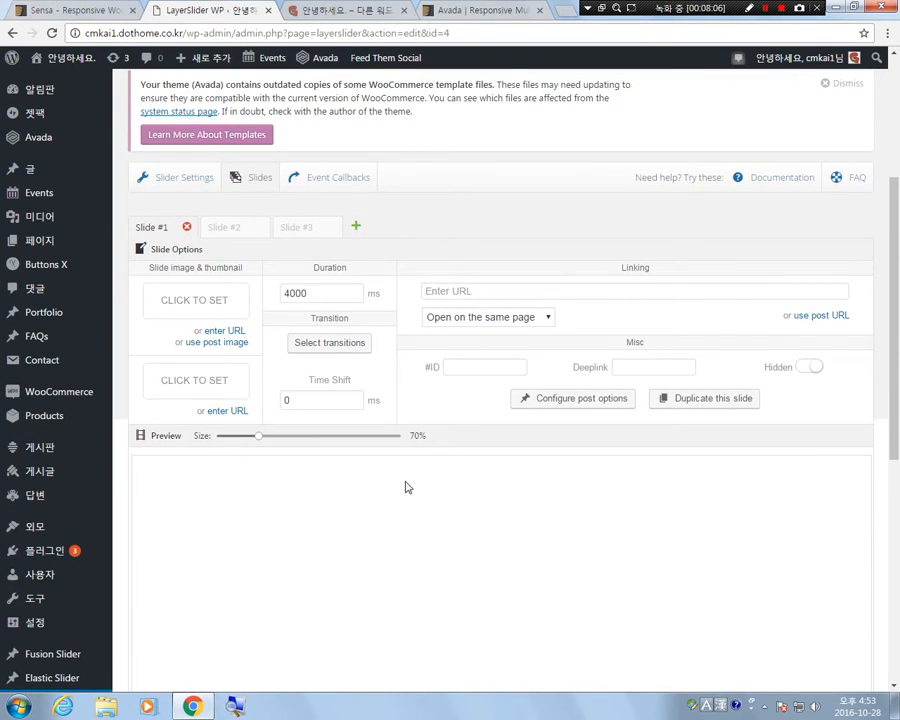
scroll(193, 474, down, 2)
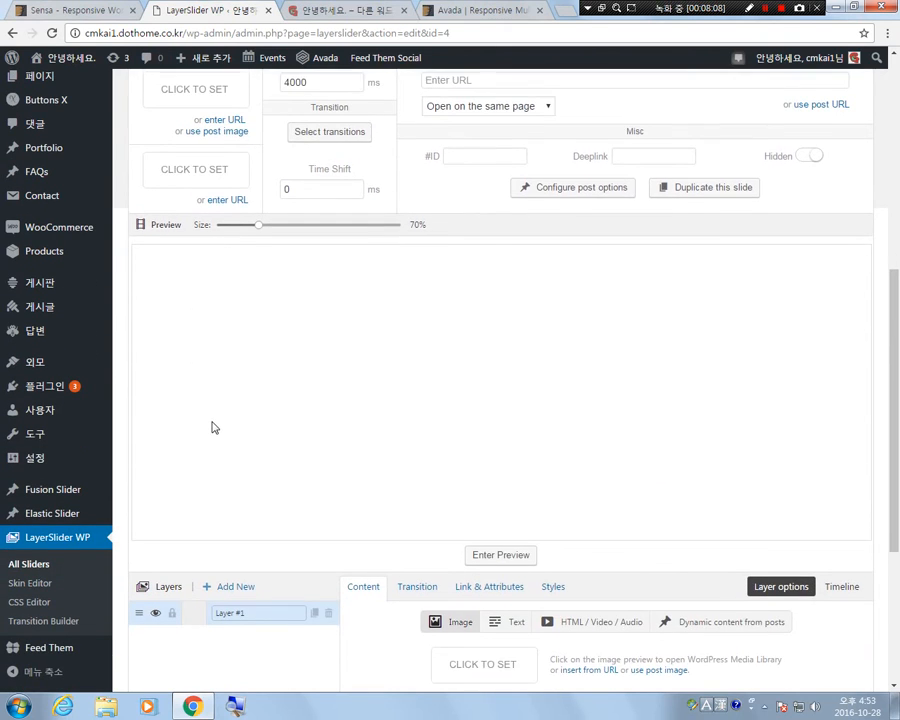
scroll(212, 428, down, 1)
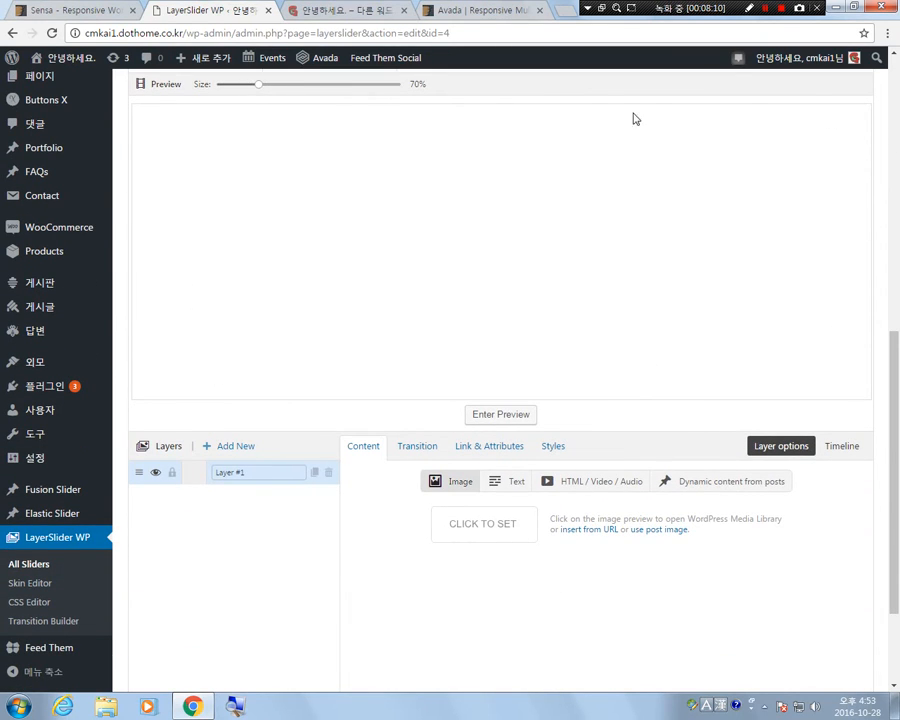
scroll(208, 558, down, 1)
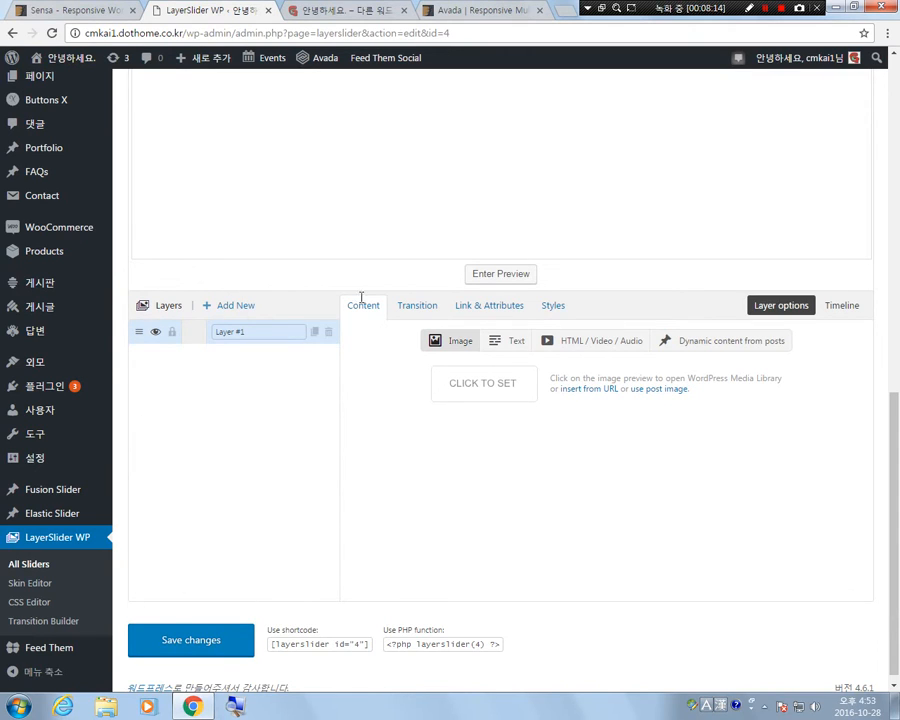
click(267, 331)
triple_click(267, 333)
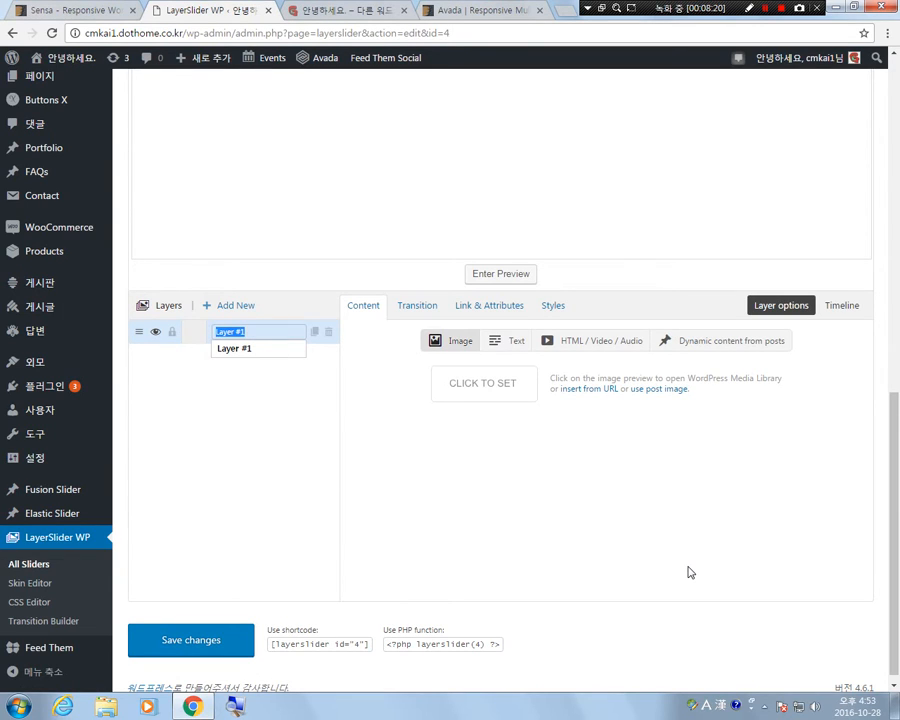
text(ba)
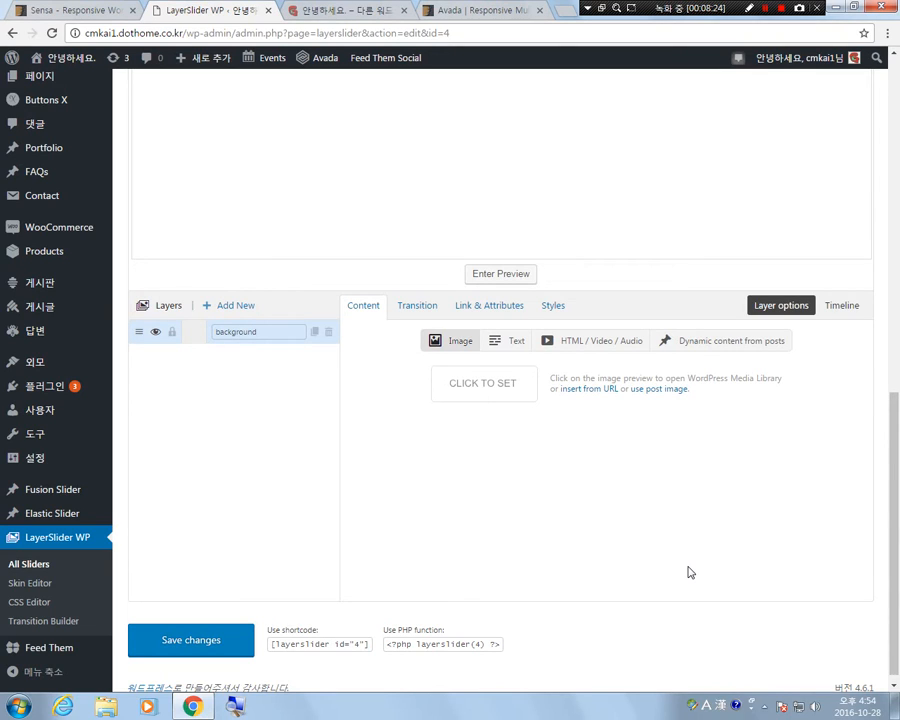
text(ckground)
click(248, 410)
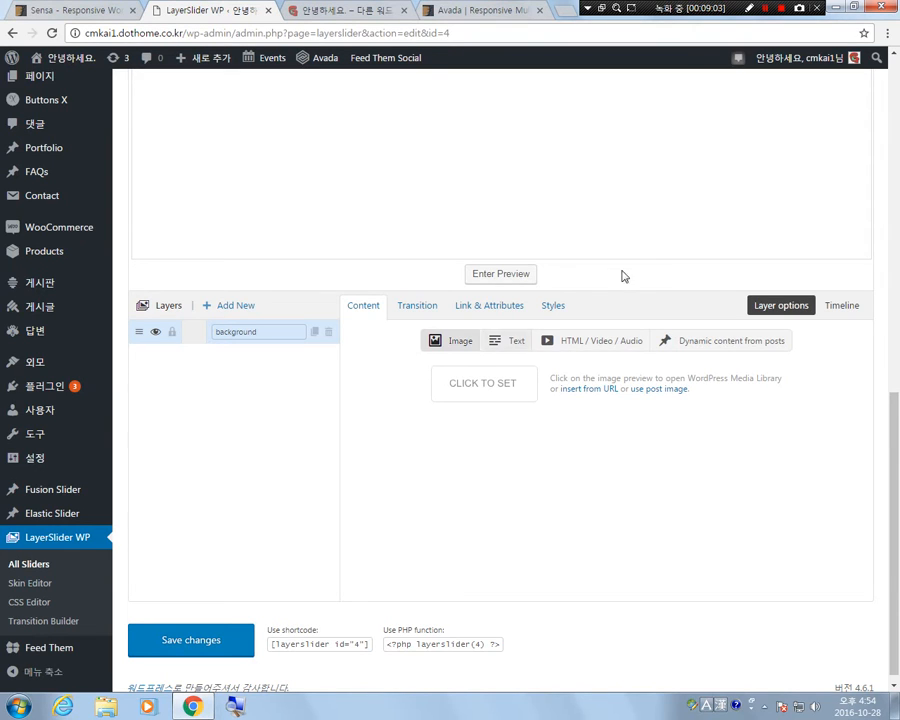
scroll(640, 340, up, 2)
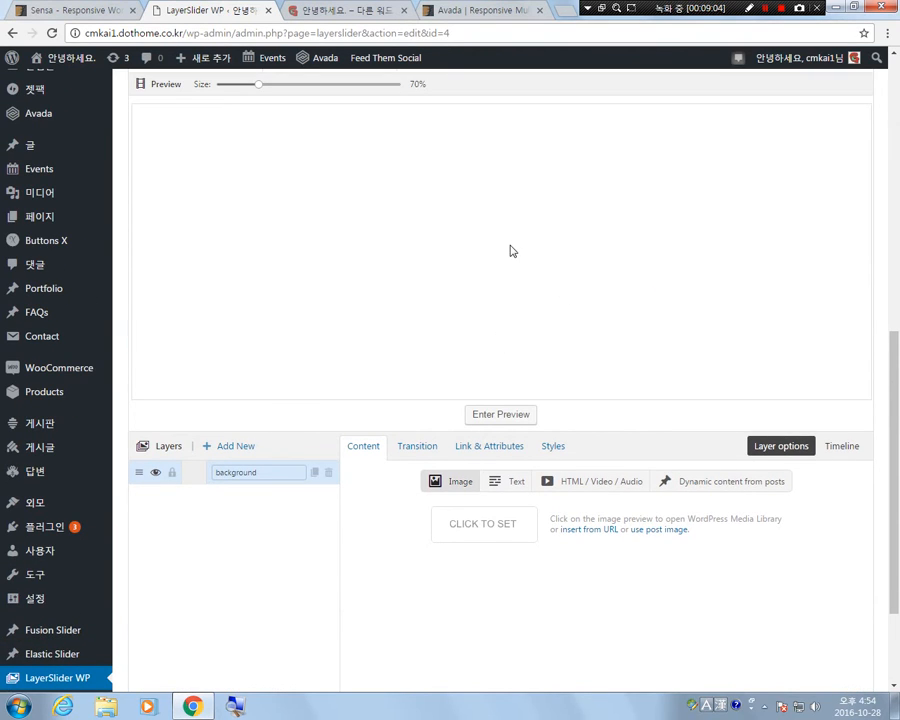
Set the background layer's image to the blue cloudy sky picture from the media library.
click(460, 483)
click(485, 527)
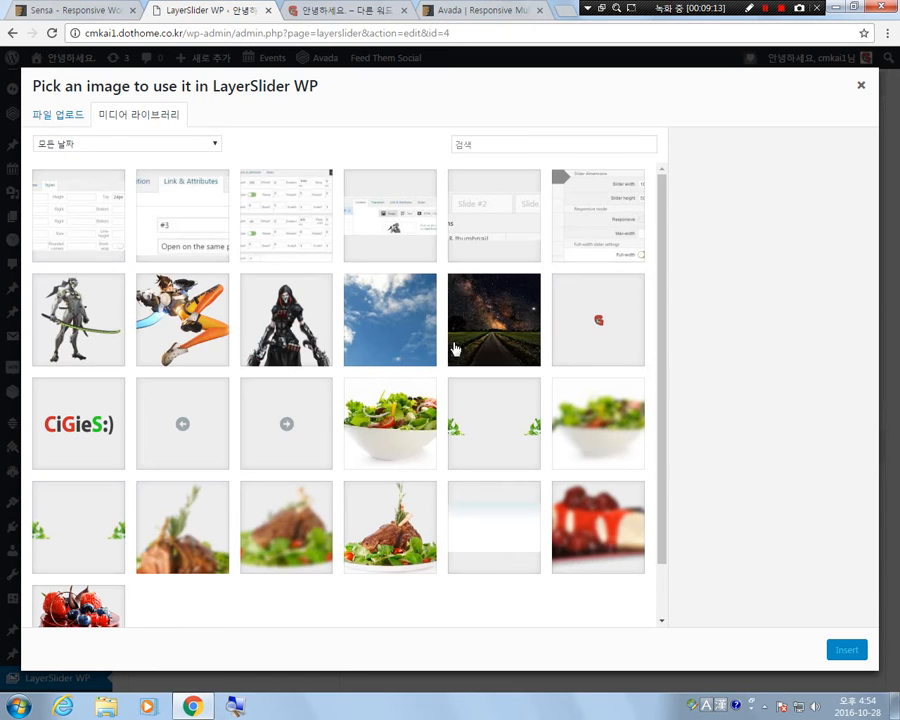
click(496, 330)
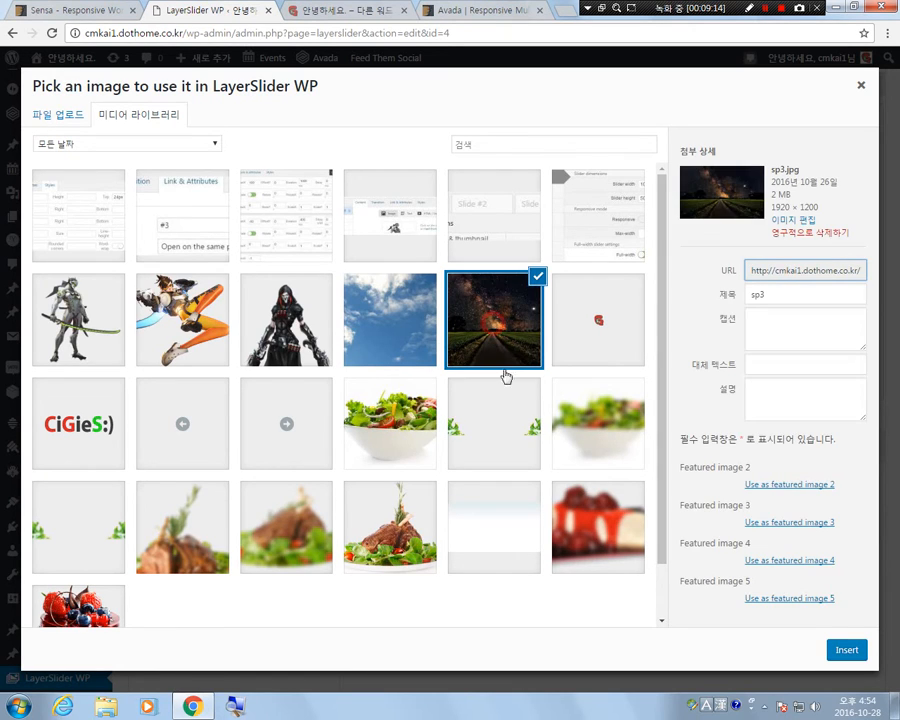
scroll(307, 476, down, 1)
click(397, 261)
scroll(304, 392, up, 1)
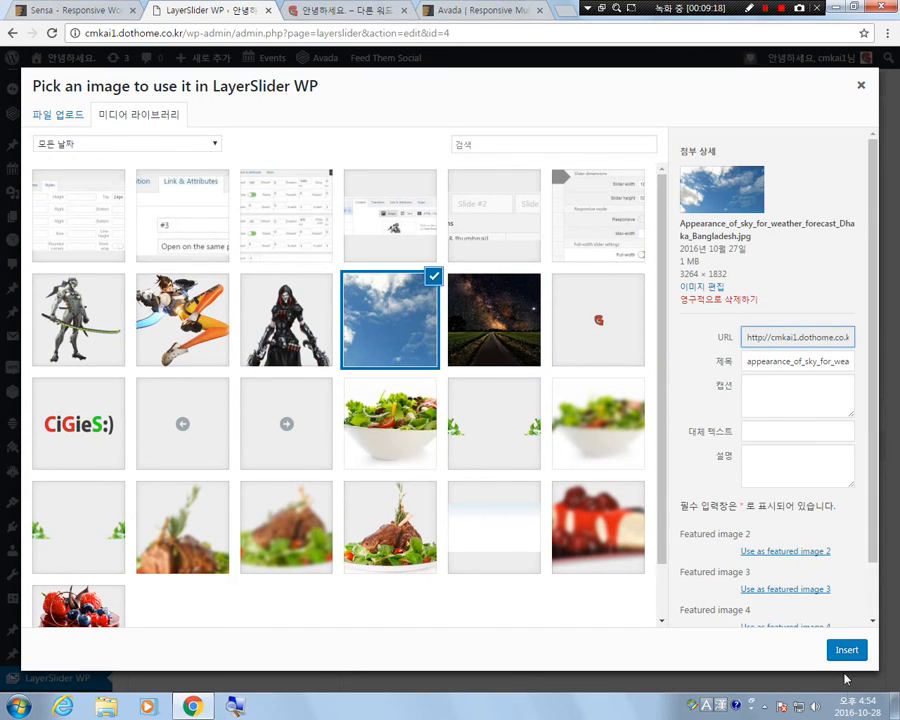
click(849, 654)
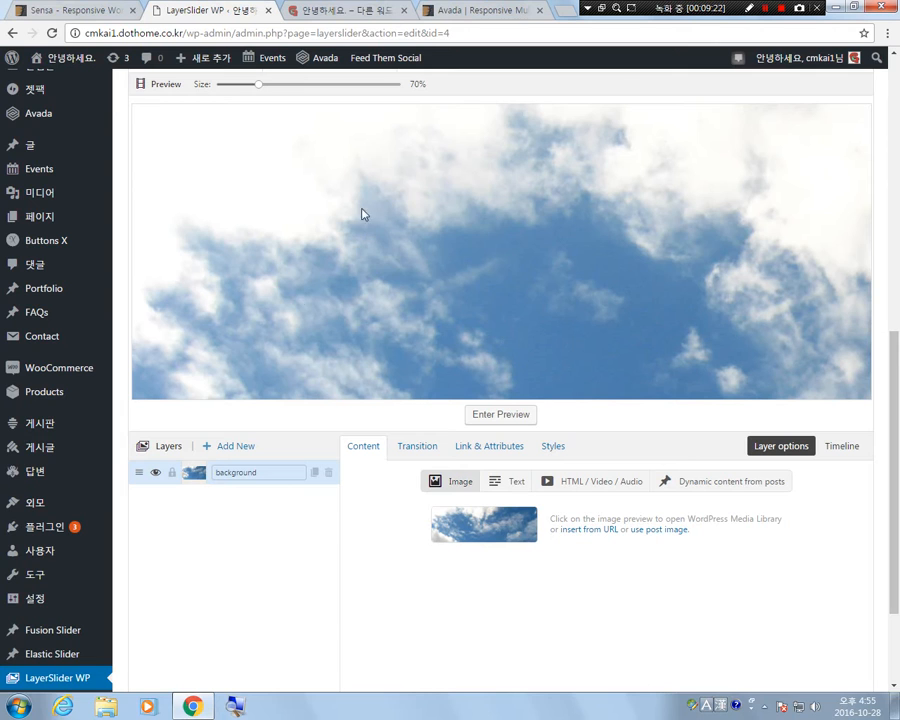
Shift the sky image within the slide to about -336 px top and -394 px left.
drag(655, 362, 786, 240)
drag(628, 401, 690, 338)
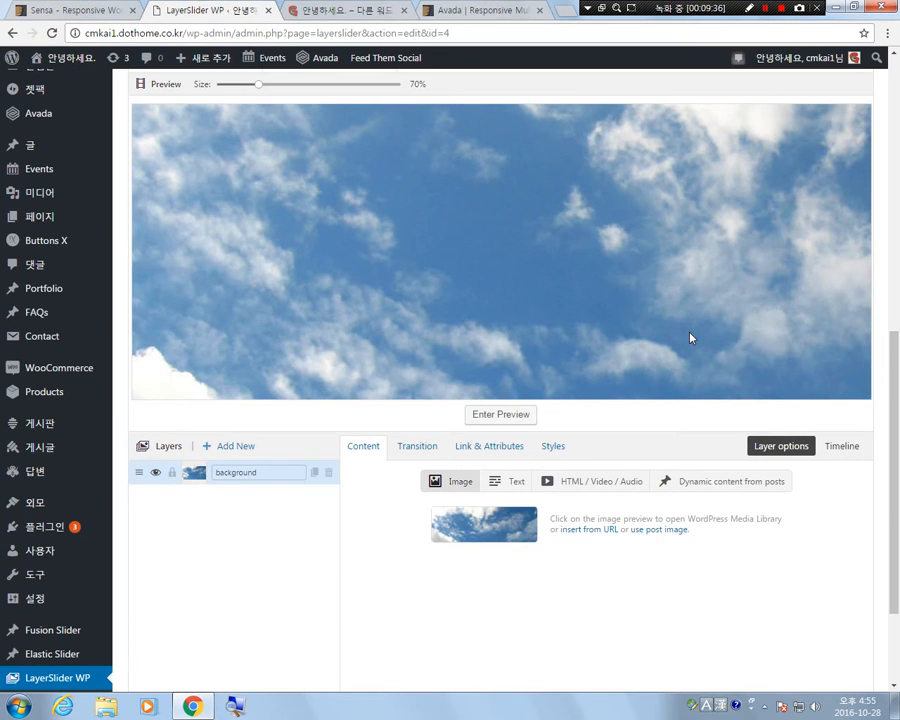
drag(327, 283, 558, 293)
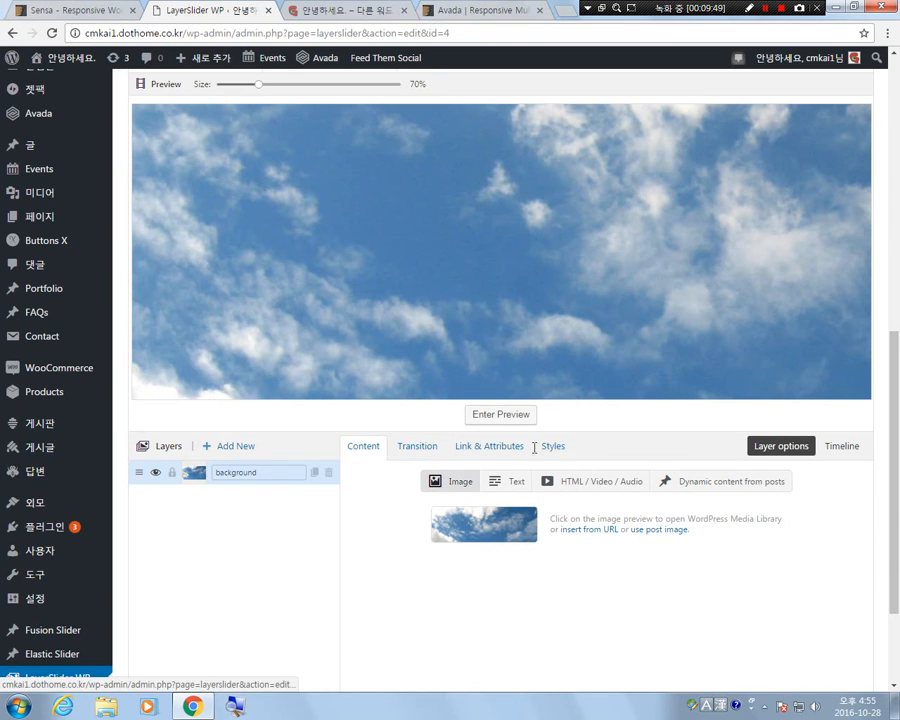
Set the background layer's width to 100% in its styles.
click(550, 450)
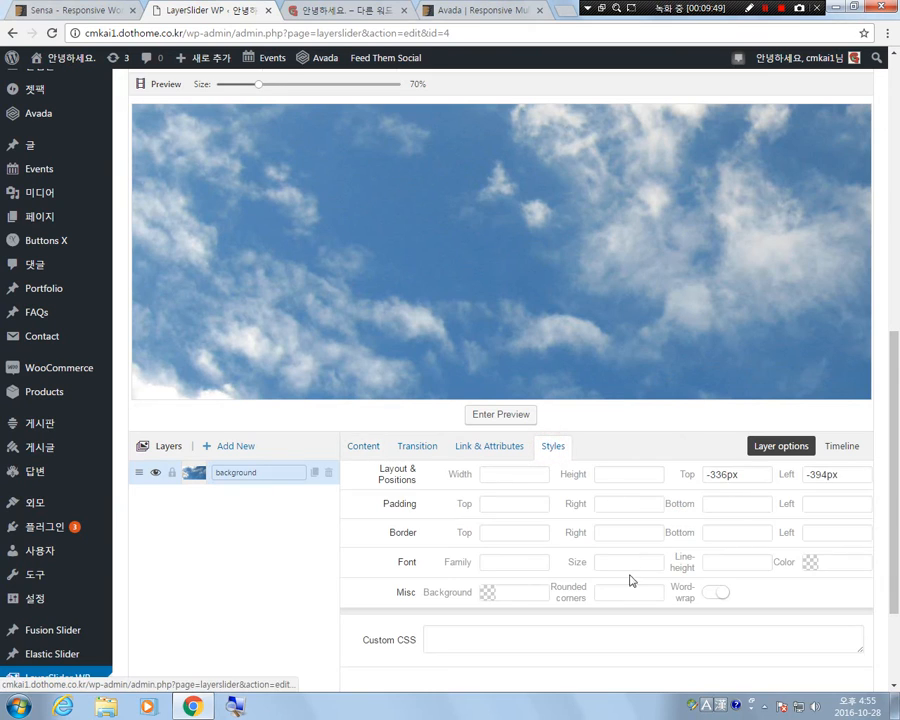
click(505, 474)
text(100)
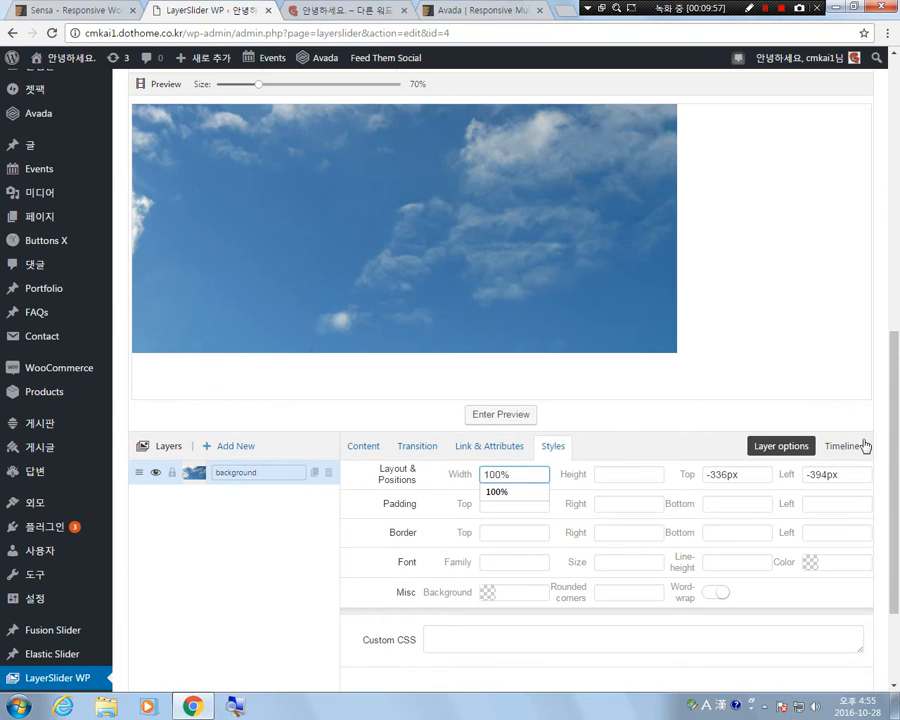
Reposition the sky image on the slide by hand to about 75 px top and 131 px left.
drag(512, 210, 536, 246)
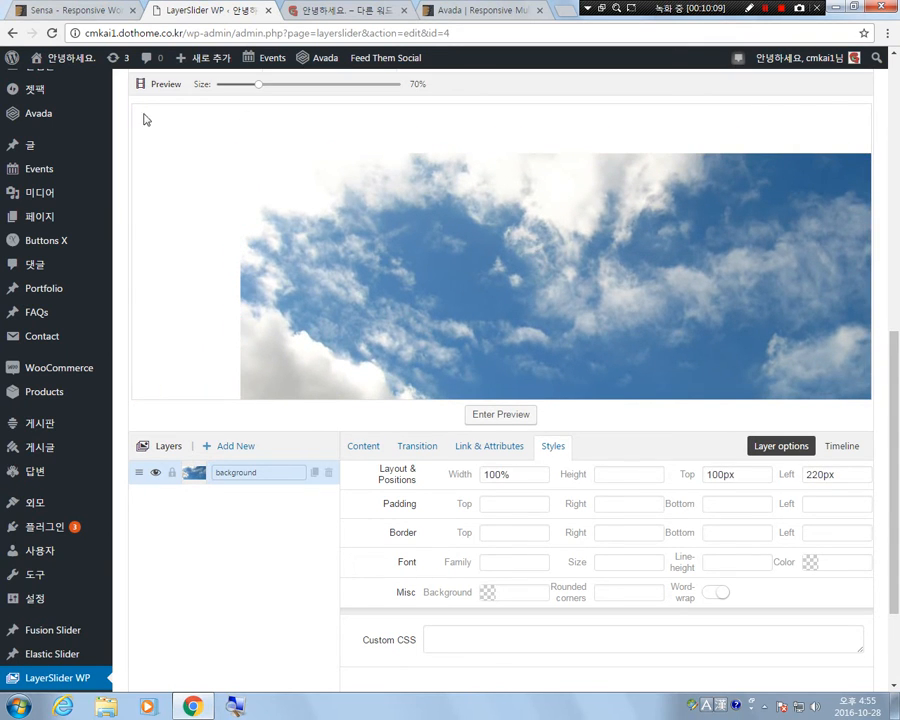
drag(405, 250, 293, 219)
drag(255, 193, 594, 304)
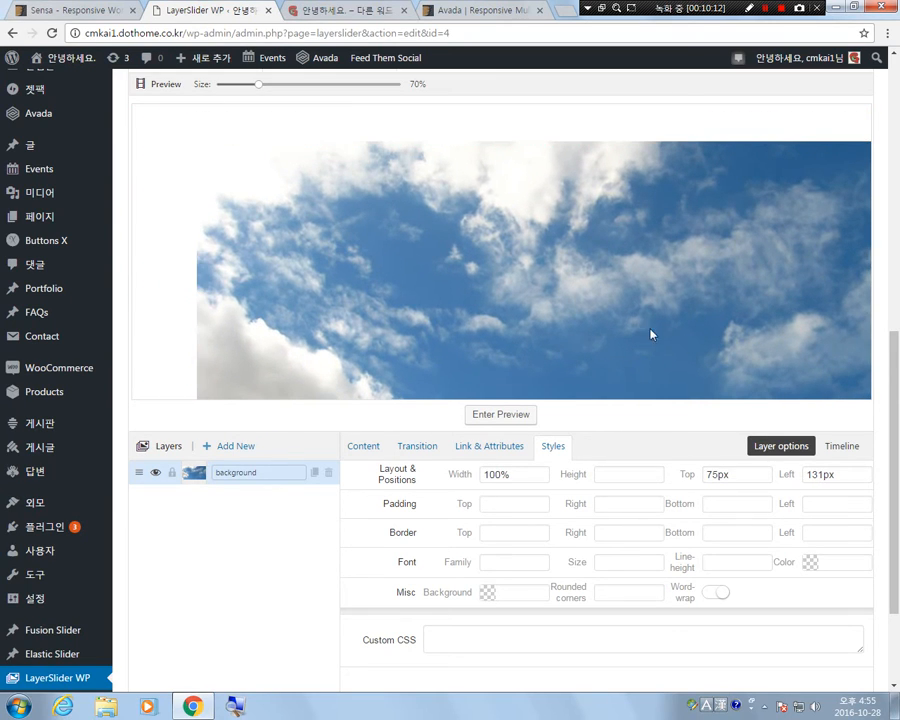
Align the background layer with the slide's corner by setting its top and left positions to 0.
double_click(682, 477)
double_click(735, 474)
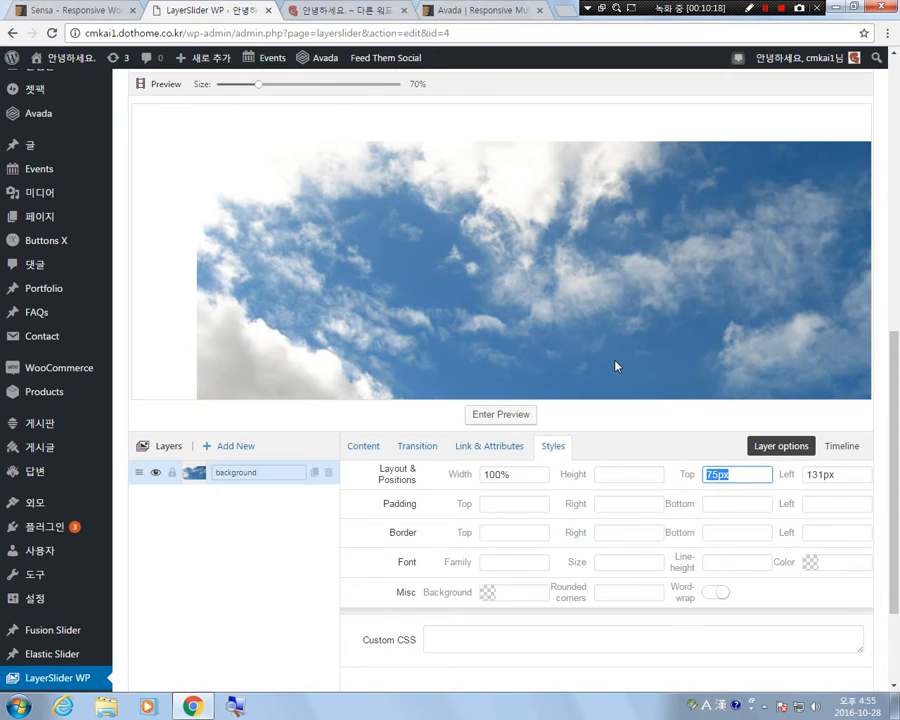
text(0)
key(Tab)
text(0)
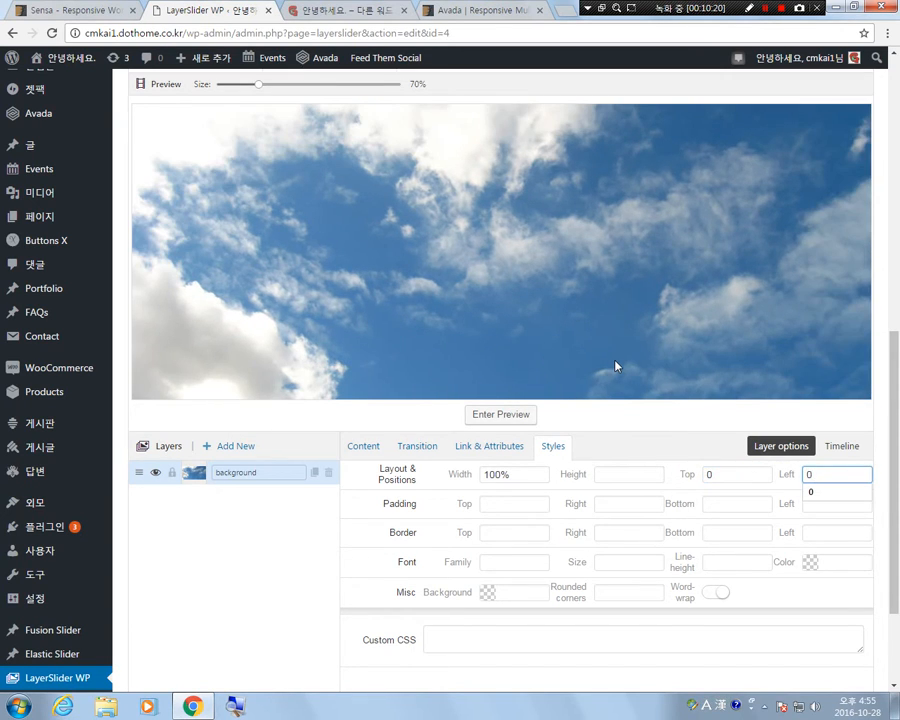
click(139, 112)
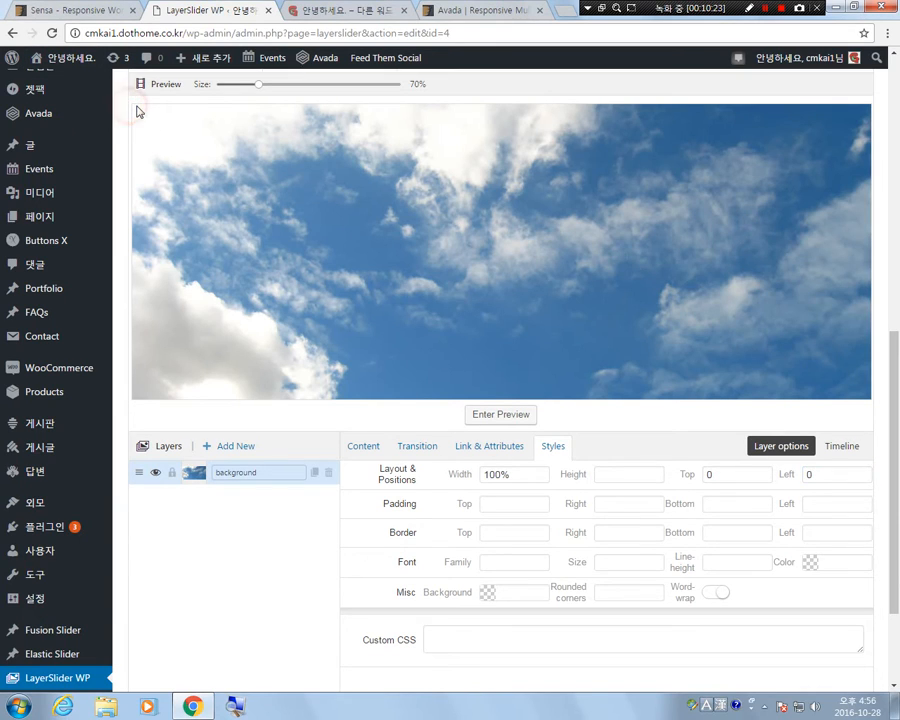
click(136, 106)
click(199, 568)
Add a second layer to Slide #1 and name it charater_far.
scroll(870, 556, down, 2)
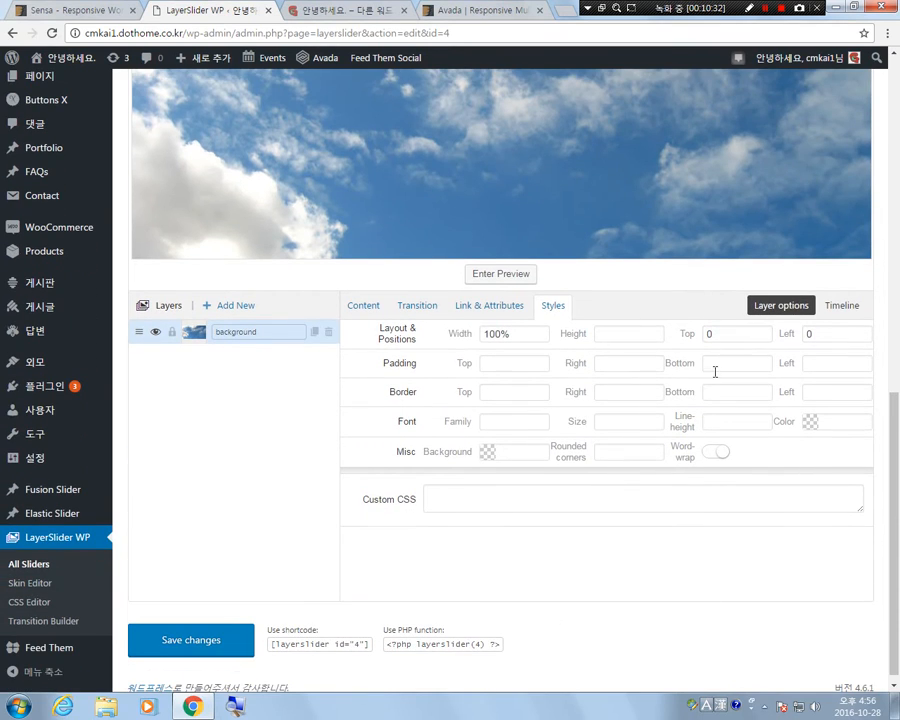
click(355, 306)
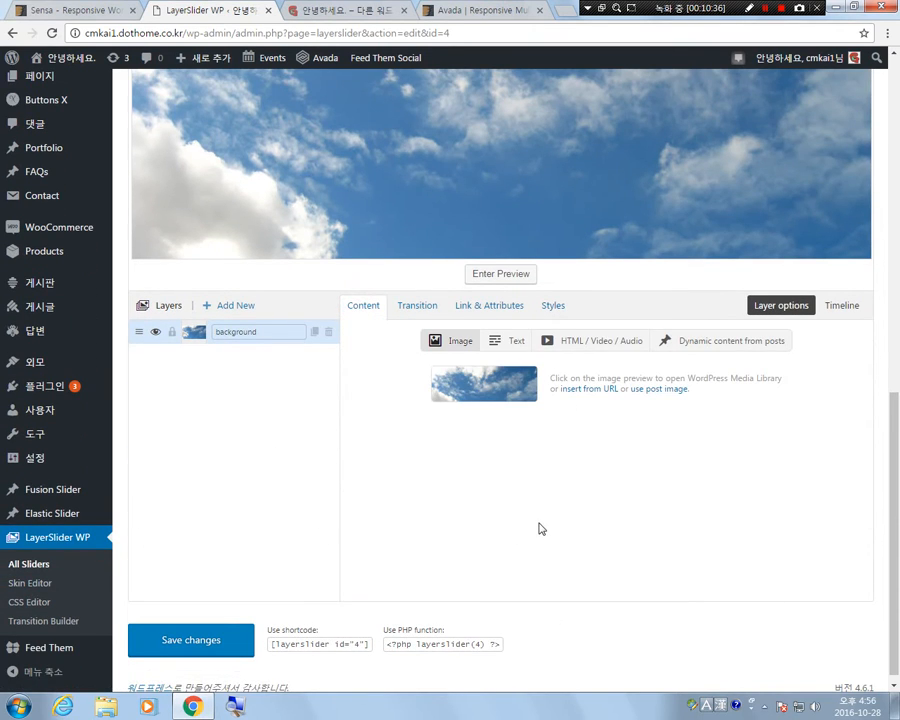
scroll(398, 544, up, 1)
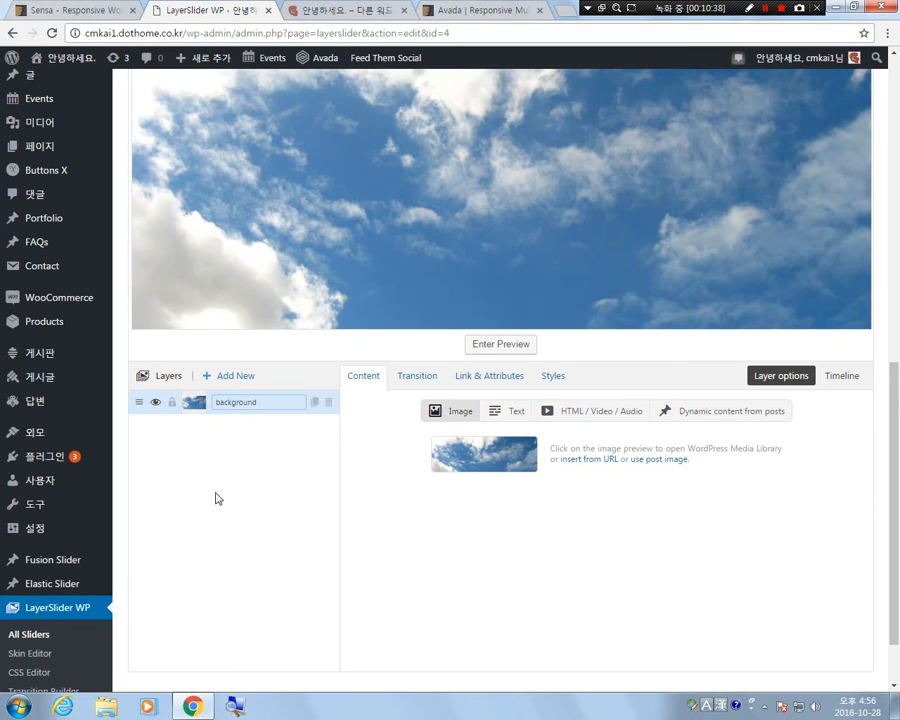
scroll(220, 494, up, 2)
scroll(210, 515, down, 1)
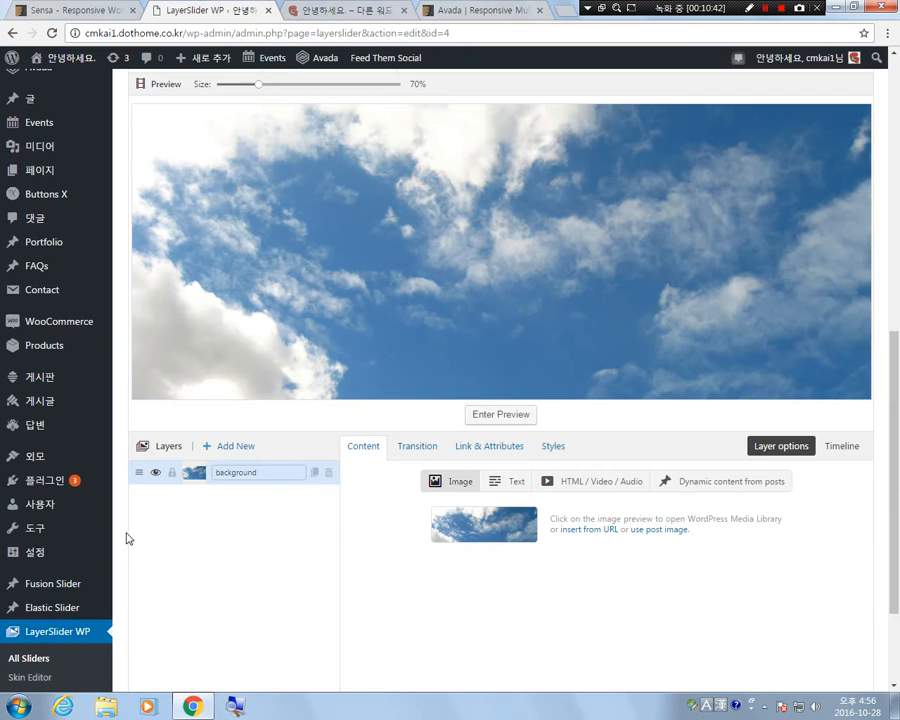
click(236, 453)
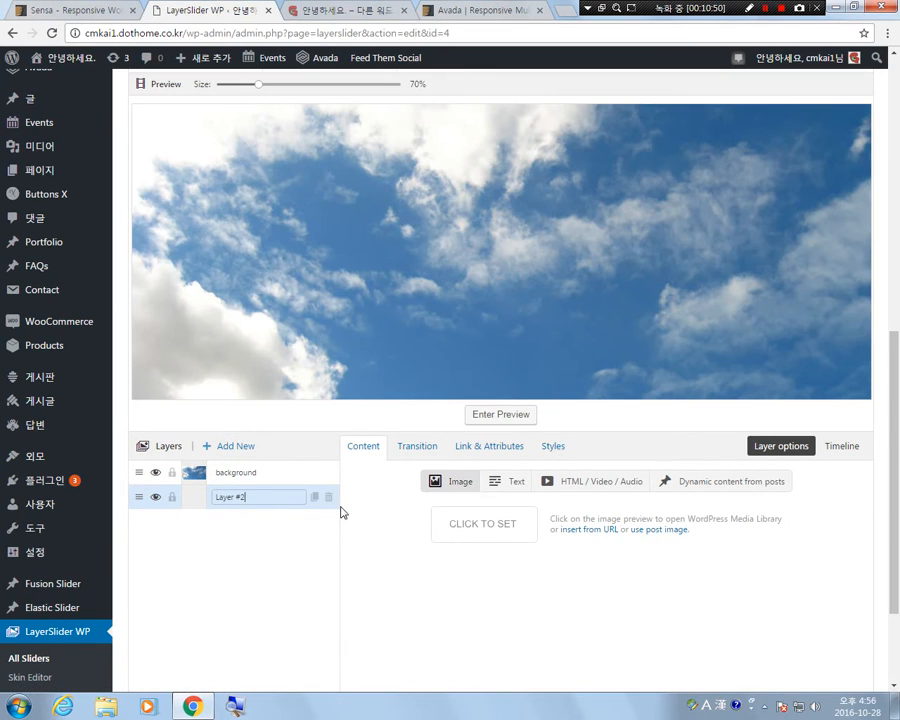
click(258, 498)
triple_click(258, 497)
text(charater_far)
click(231, 598)
Insert ow_4.png as the second layer's image and move it to about -57 px top and -214 px left.
click(473, 531)
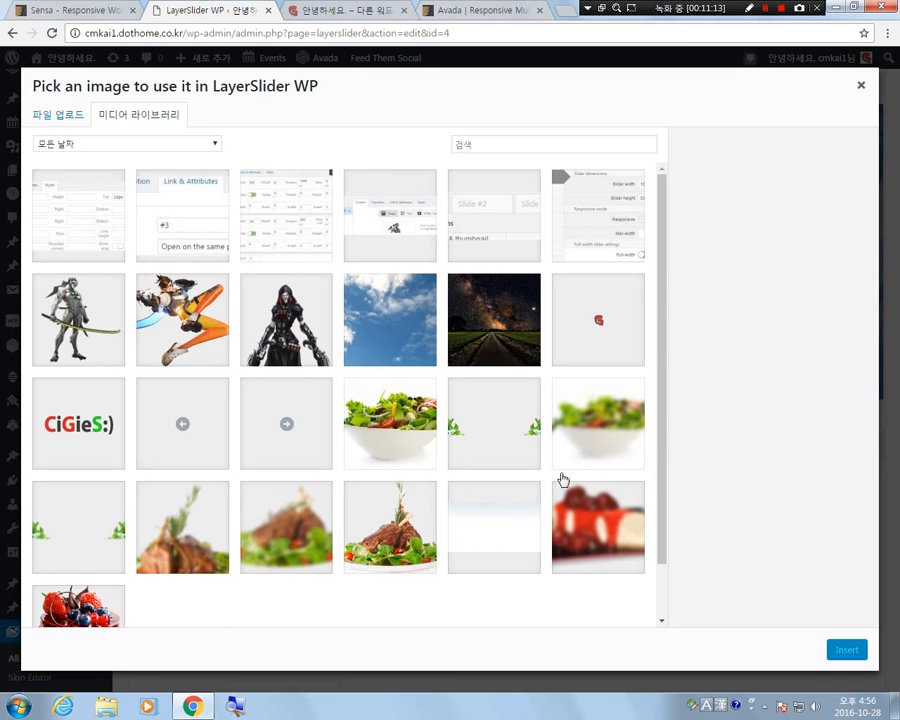
click(124, 290)
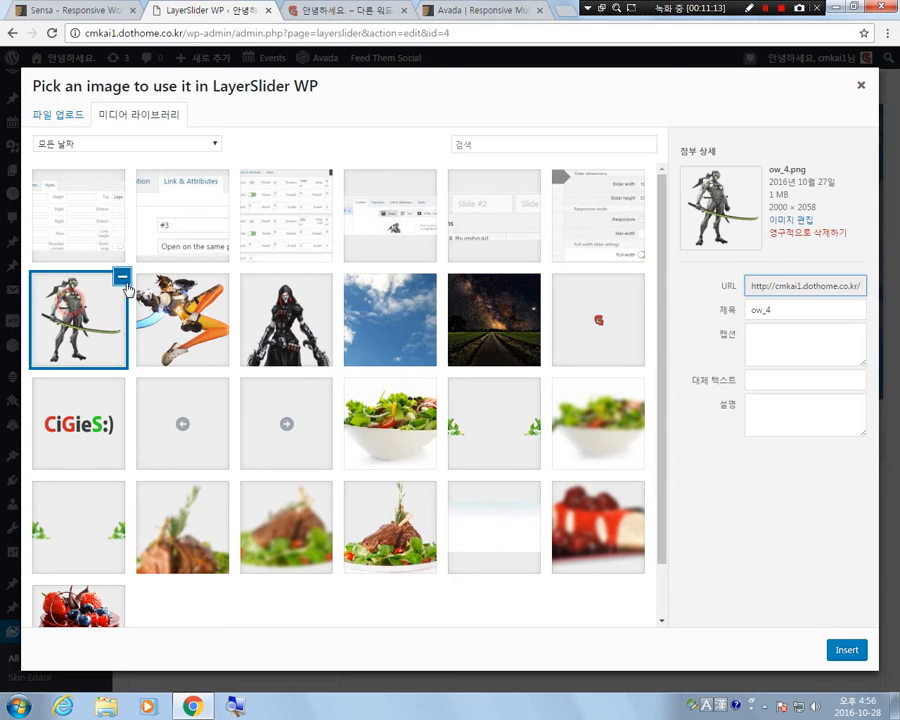
click(853, 653)
drag(552, 354, 479, 144)
drag(456, 304, 437, 344)
Set the ow_4.png layer's width to 25% and place it at about 41 px top and 468 px left.
click(554, 447)
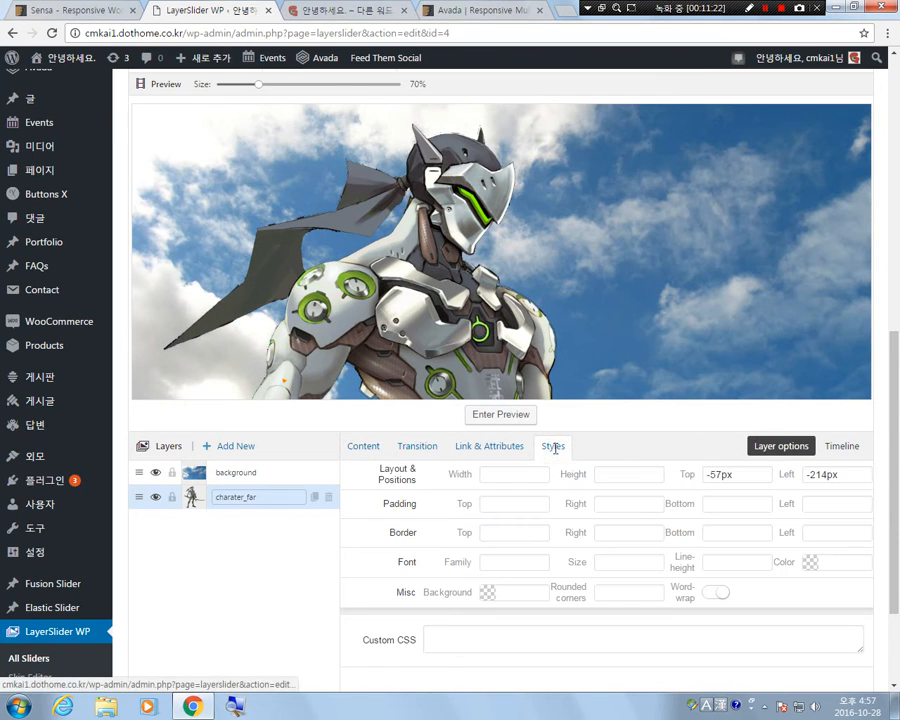
click(524, 476)
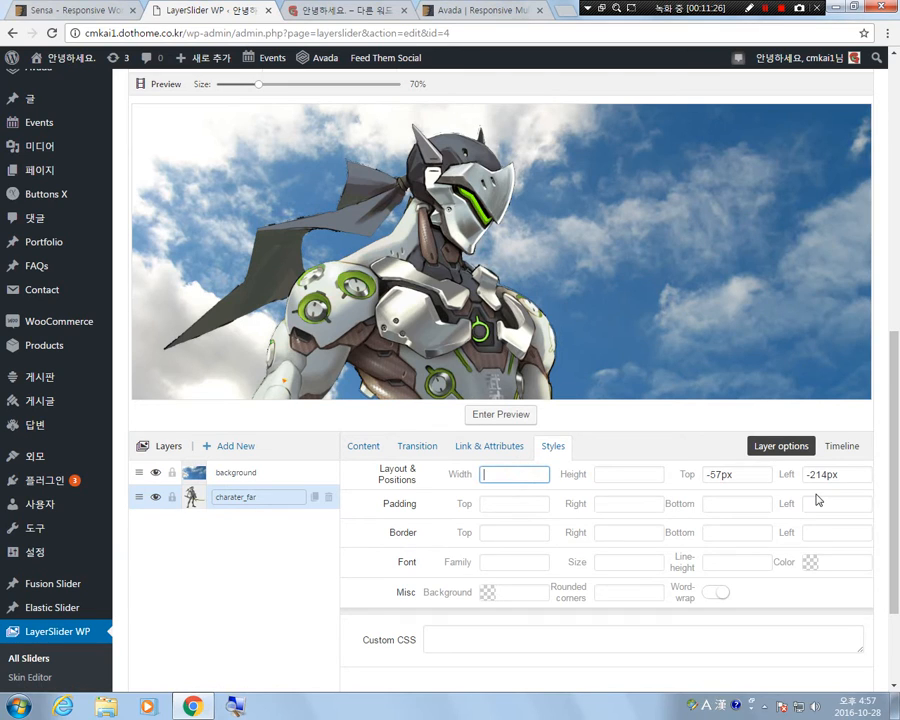
text(25%)
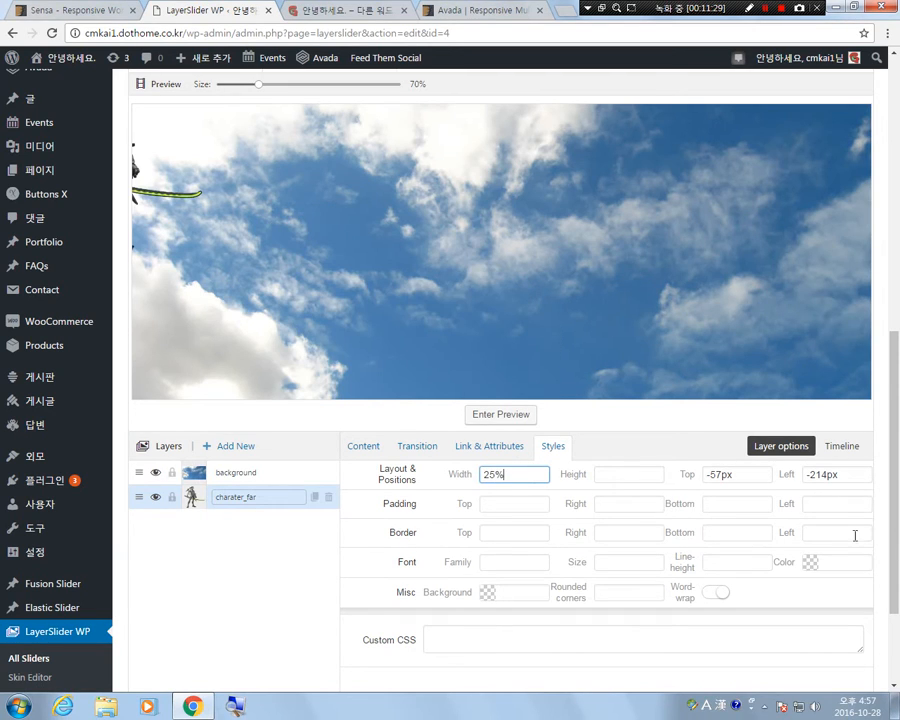
drag(145, 195, 589, 232)
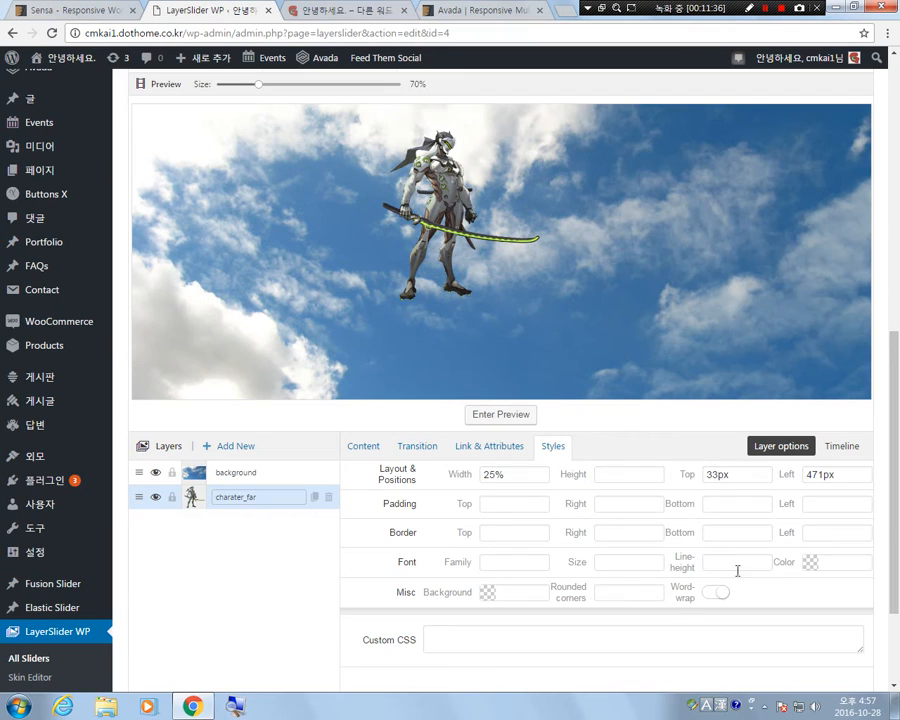
drag(453, 191, 451, 196)
click(262, 570)
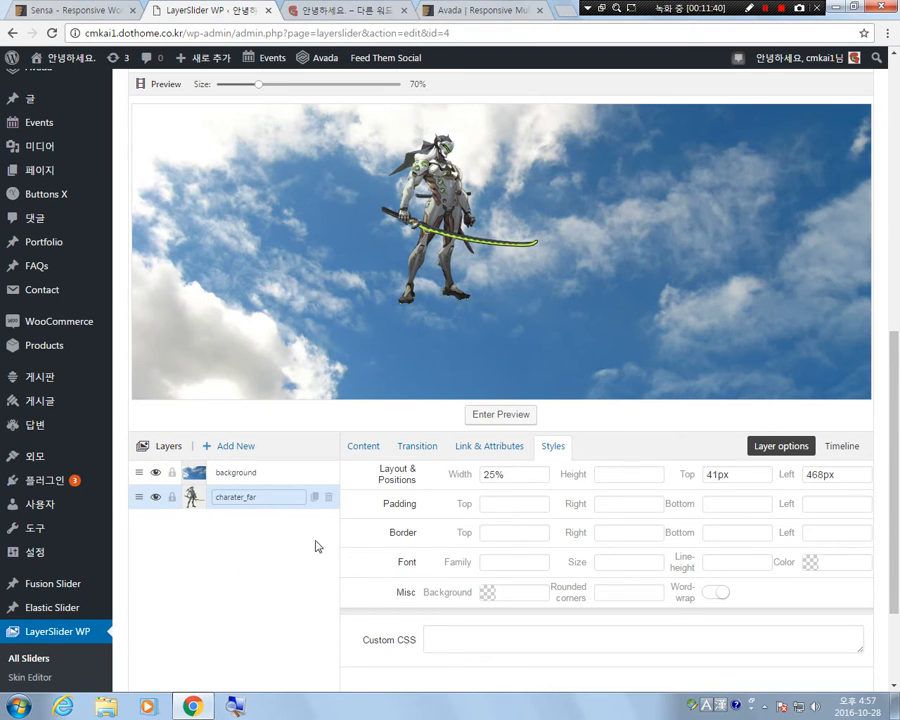
Add a third layer to Slide #1 and name it character_middle.
click(235, 446)
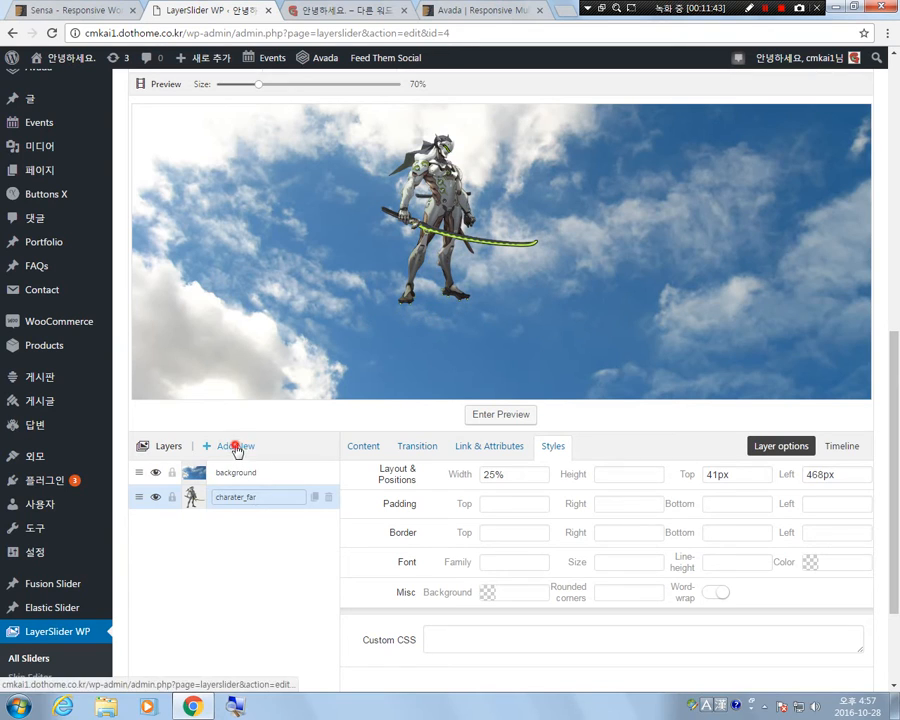
key(ctrl+a)
text(c)
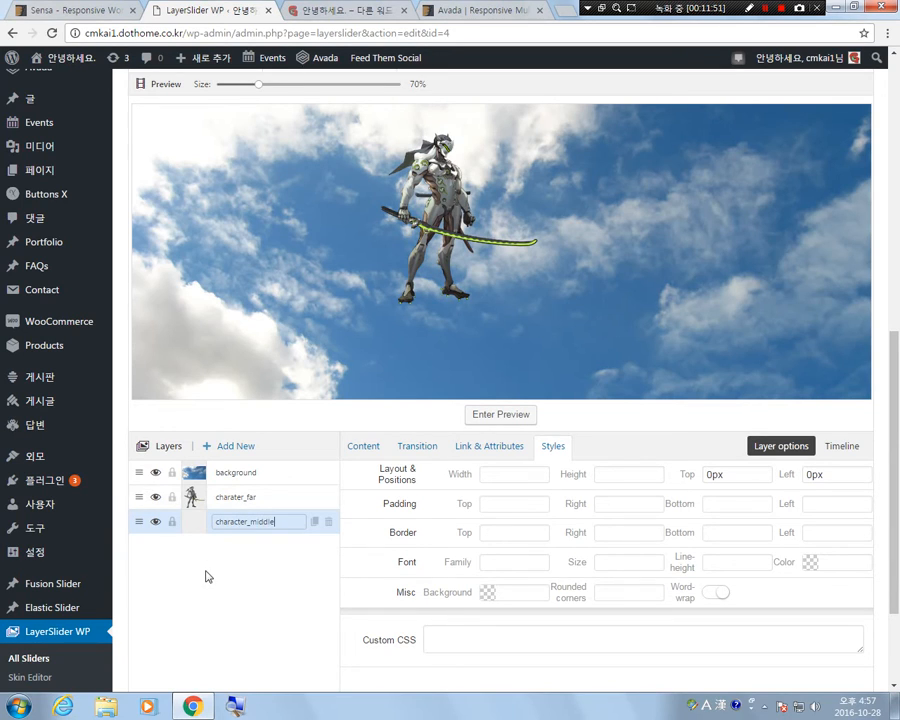
Correct the second layer's name to character_far.
click(234, 497)
click(233, 497)
text(c)
click(261, 584)
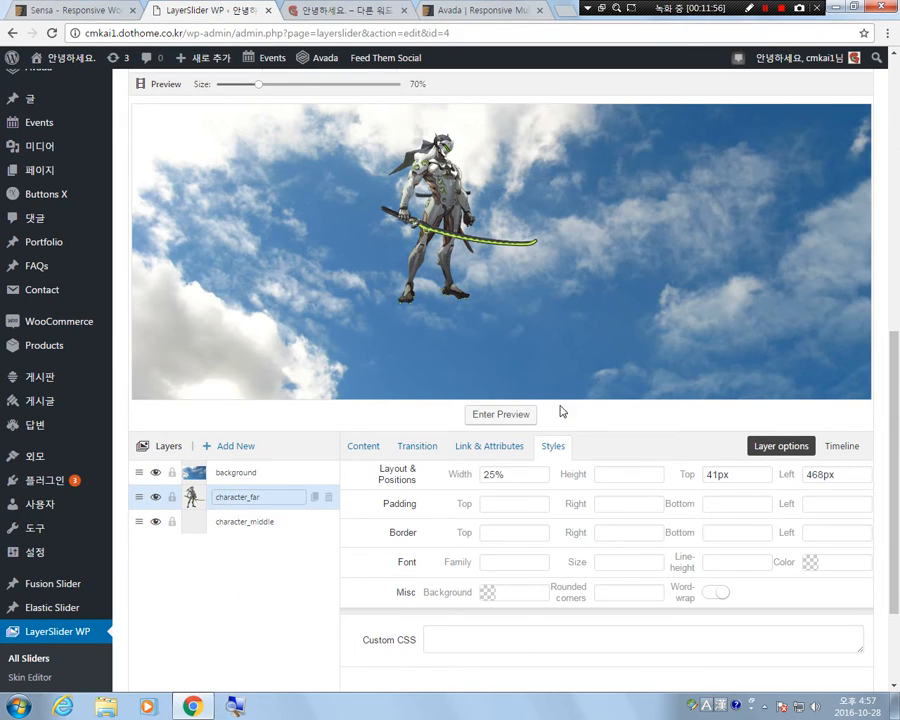
Set the character_middle layer's image to the leaping character in orange leggings from the media library.
click(235, 520)
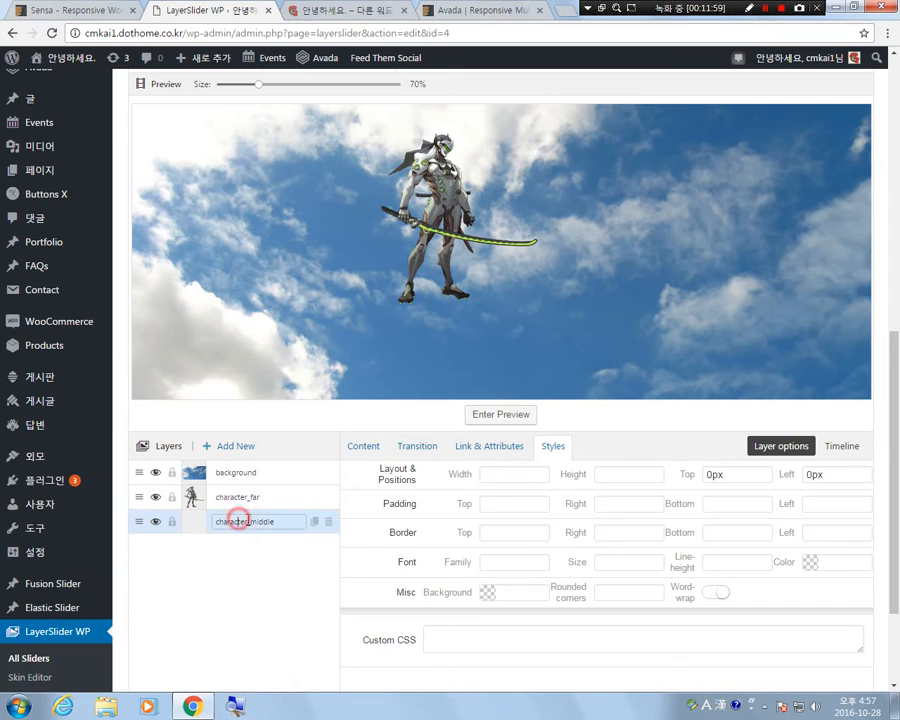
click(365, 446)
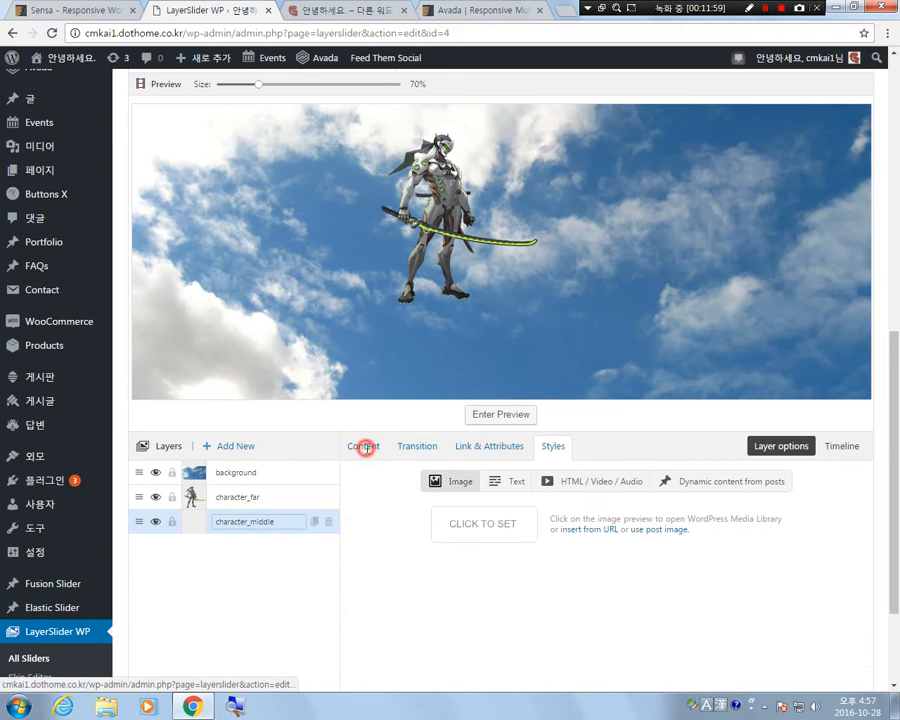
click(495, 525)
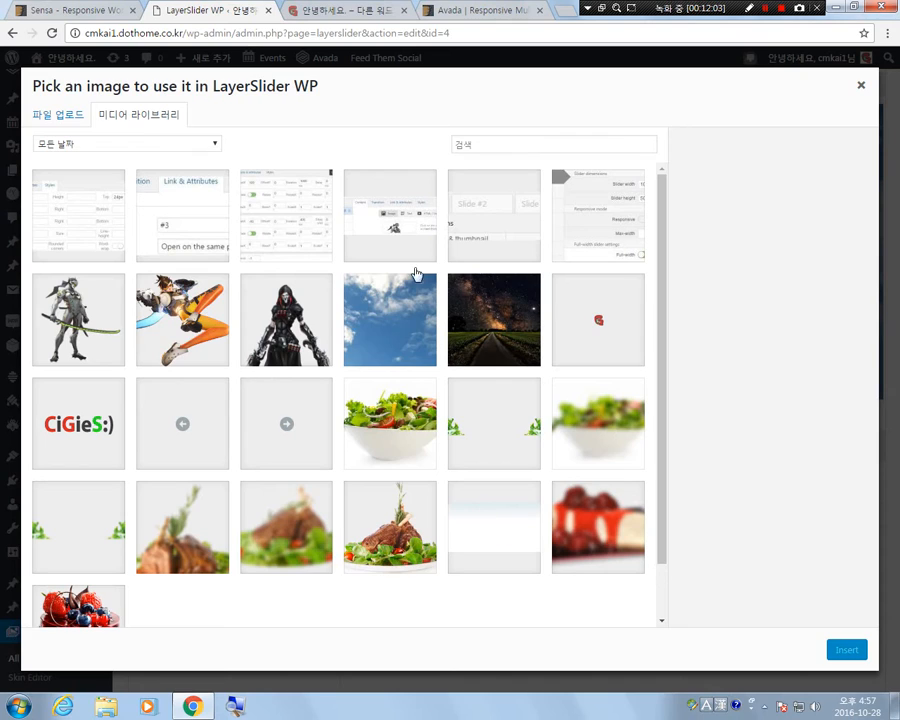
click(202, 365)
click(847, 651)
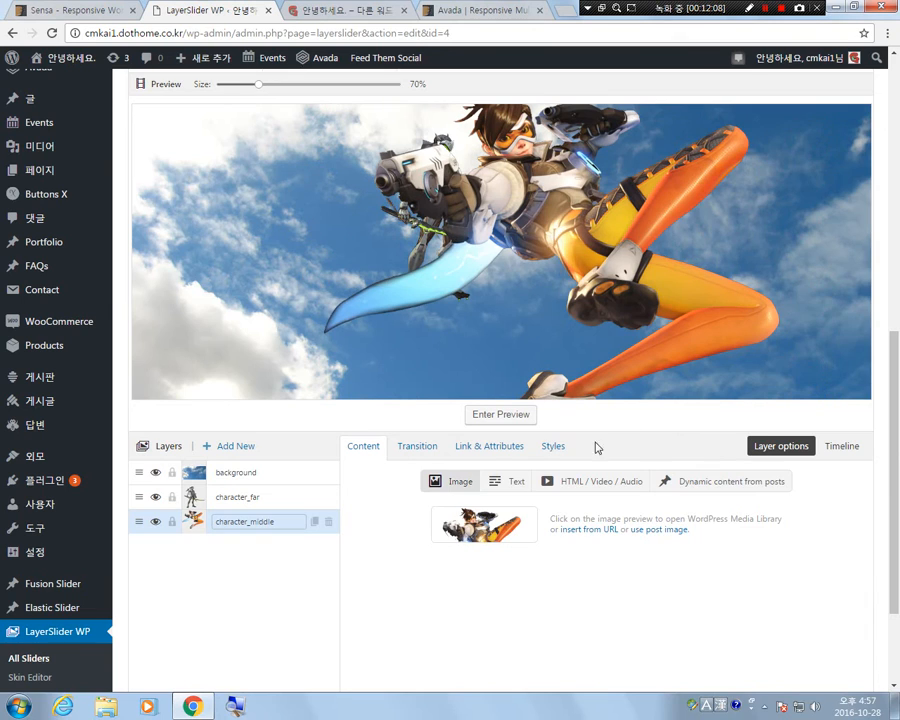
Set the character_middle layer's width to 50% and place it at about 26 px top and 441 px left.
click(553, 446)
click(508, 476)
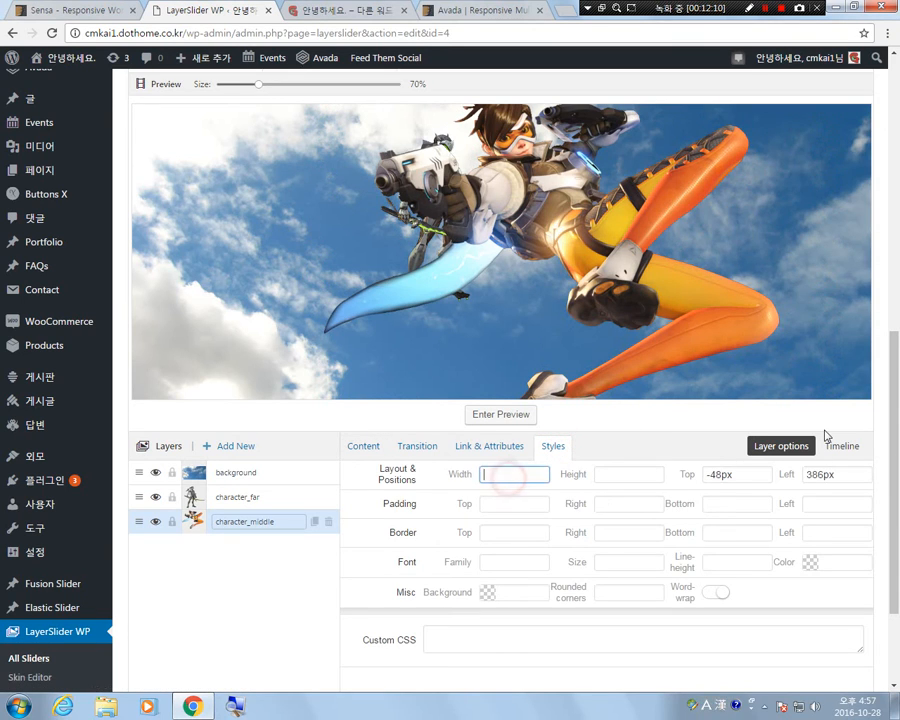
text(50%)
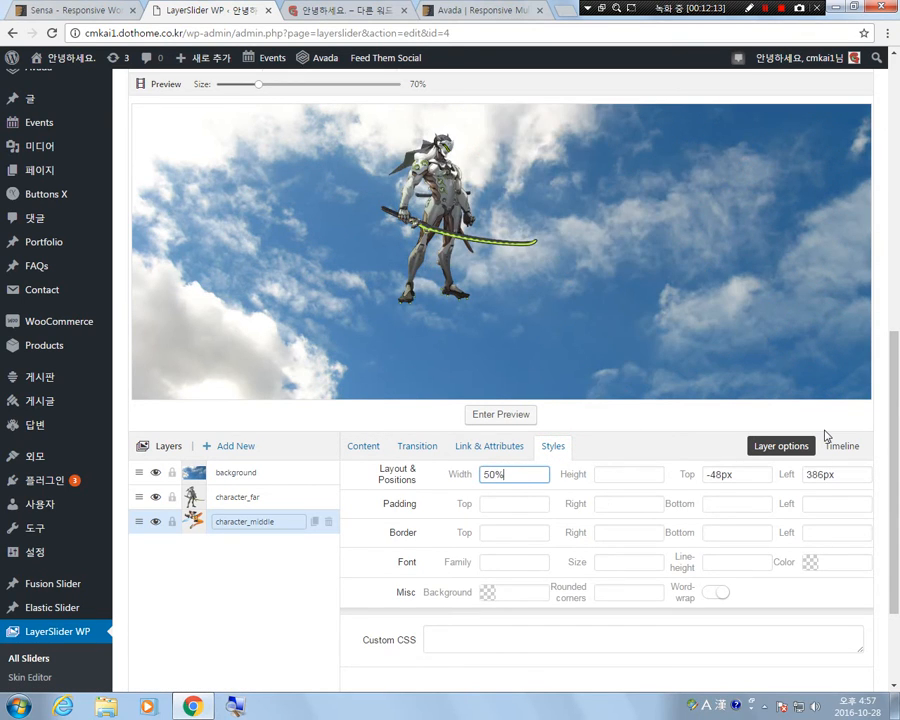
drag(536, 193, 612, 255)
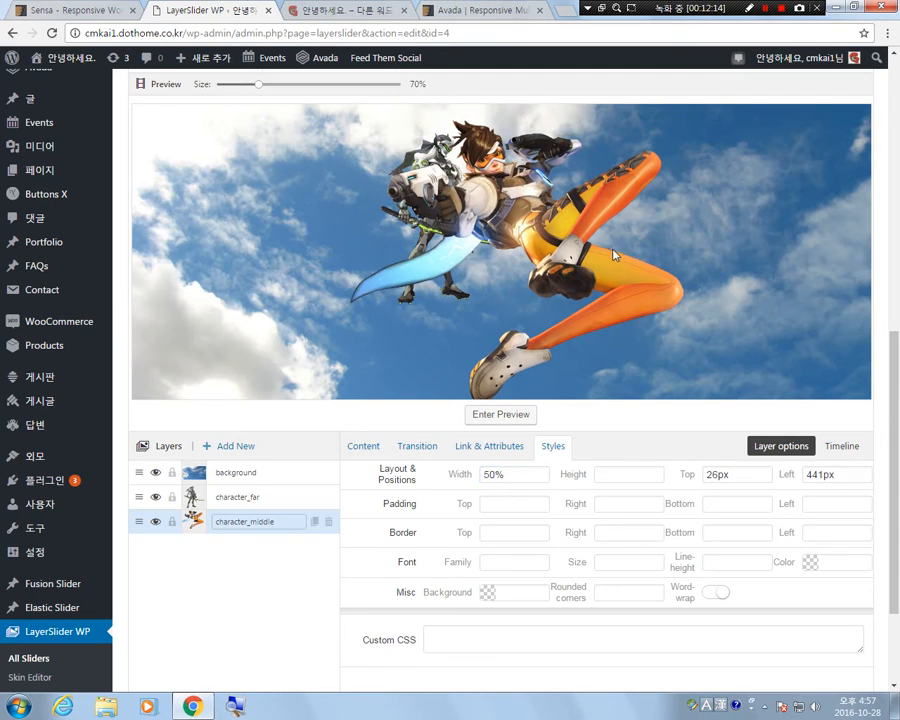
Set the character_middle layer's width to 40% and place it at about 62 px top and 541 px left.
drag(564, 232, 661, 206)
click(516, 474)
text(40%)
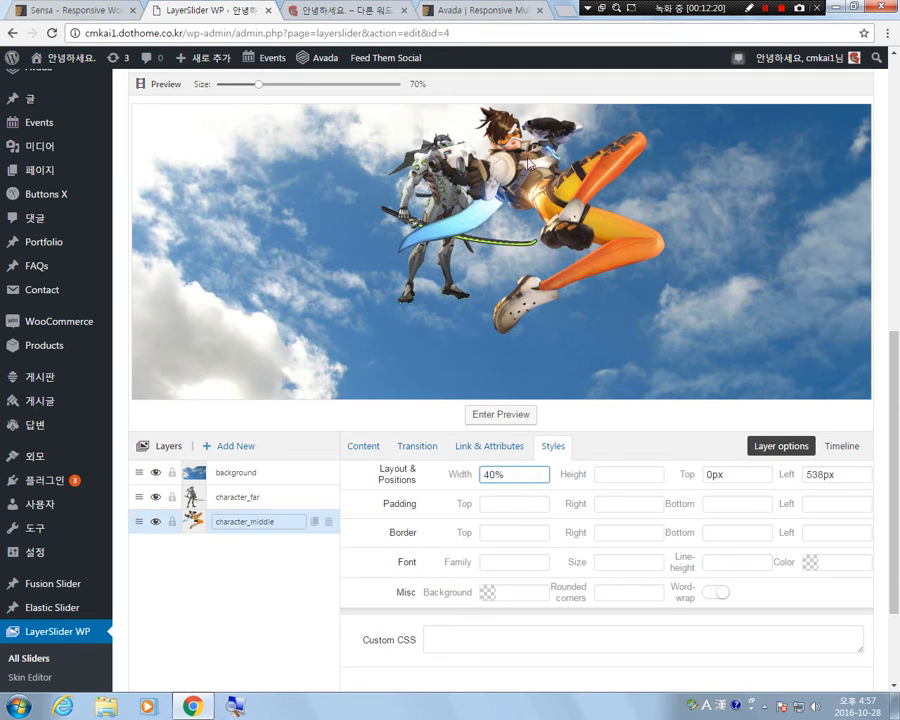
mouse_move(563, 212)
mouse_down()
mouse_move(573, 227)
mouse_move(552, 225)
mouse_up()
click(239, 588)
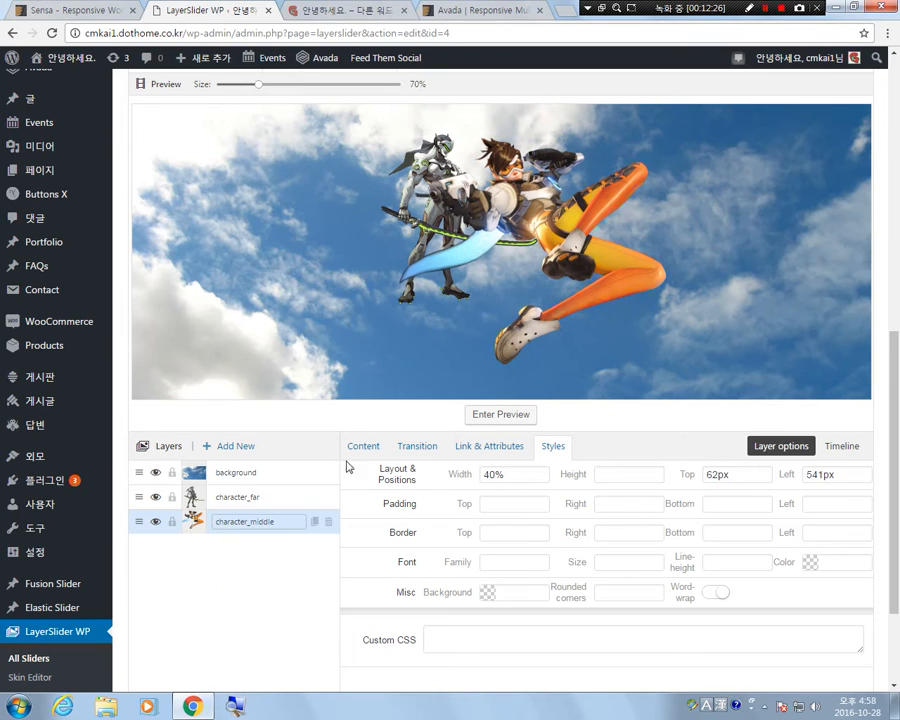
Add a fourth layer to the slide and name it character_close.
click(209, 563)
click(243, 450)
click(252, 545)
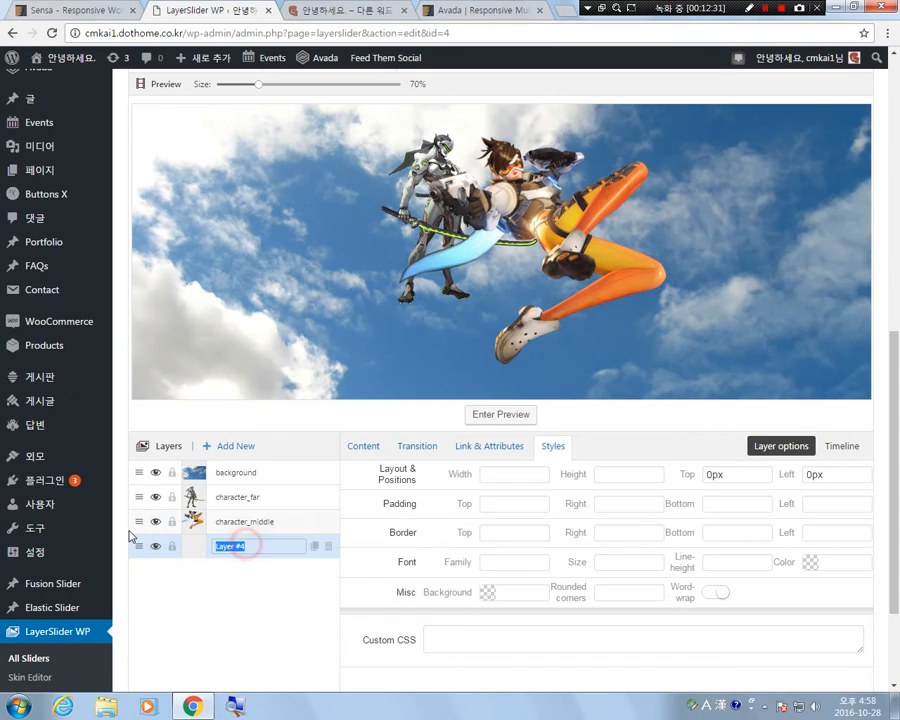
text(character_close)
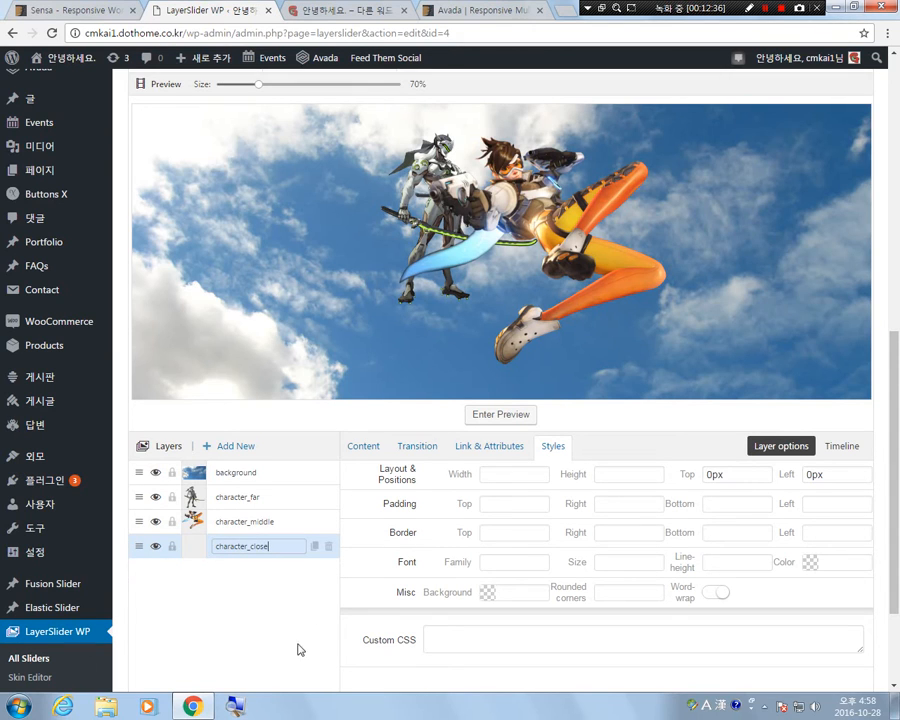
click(282, 592)
Set the character_close layer's image to the hooded, masked character from the media library.
click(357, 444)
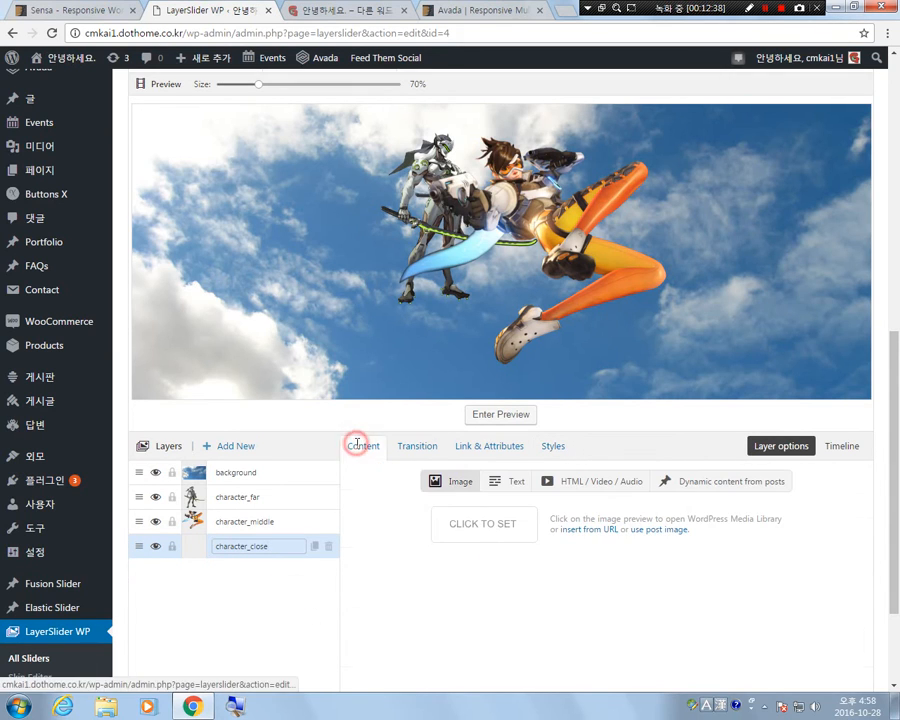
click(498, 528)
click(286, 318)
click(847, 651)
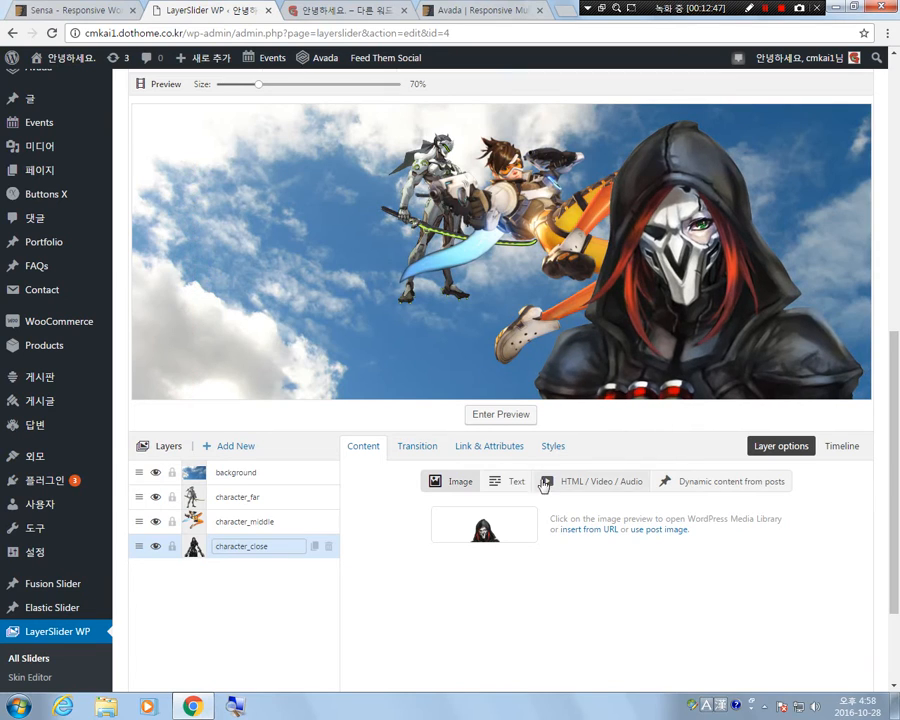
Set the character_close layer's width to 60% and place it at about -53 px top and 821 px left.
click(555, 447)
click(517, 474)
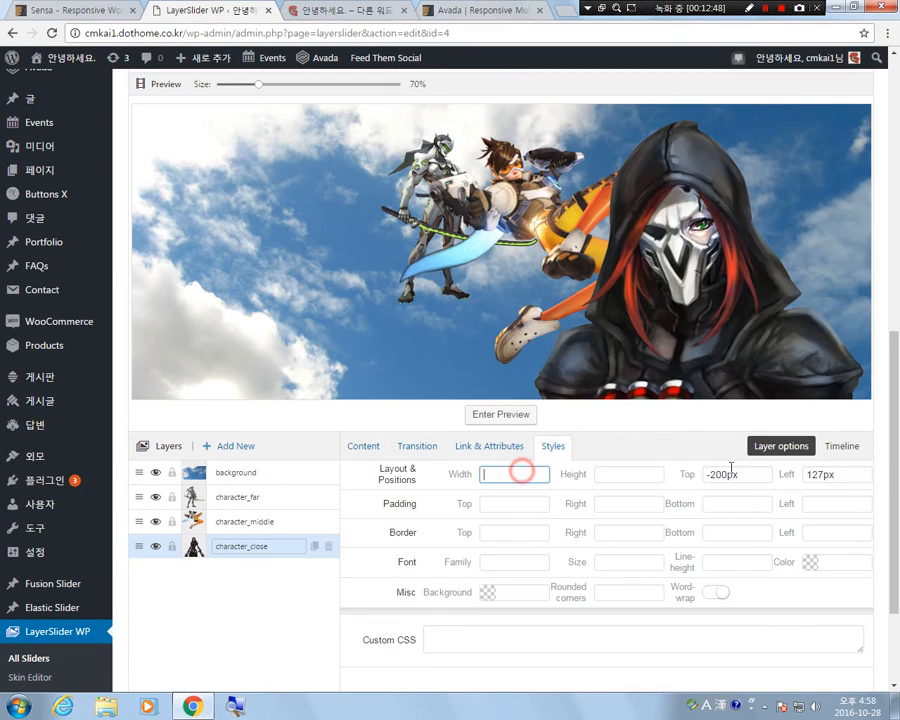
text(60^)
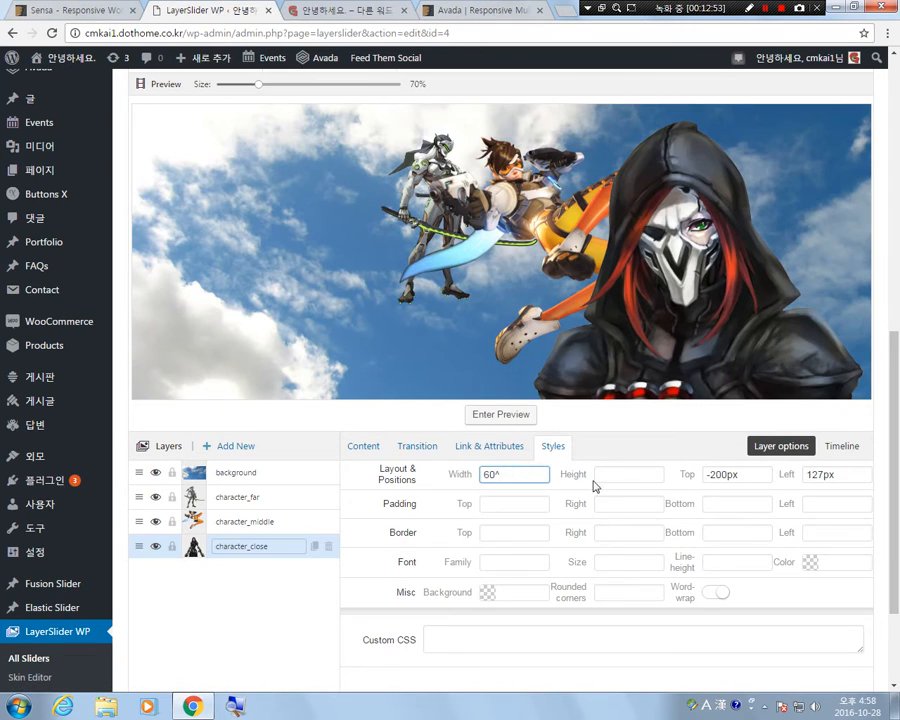
key(BackSpace)
text(%)
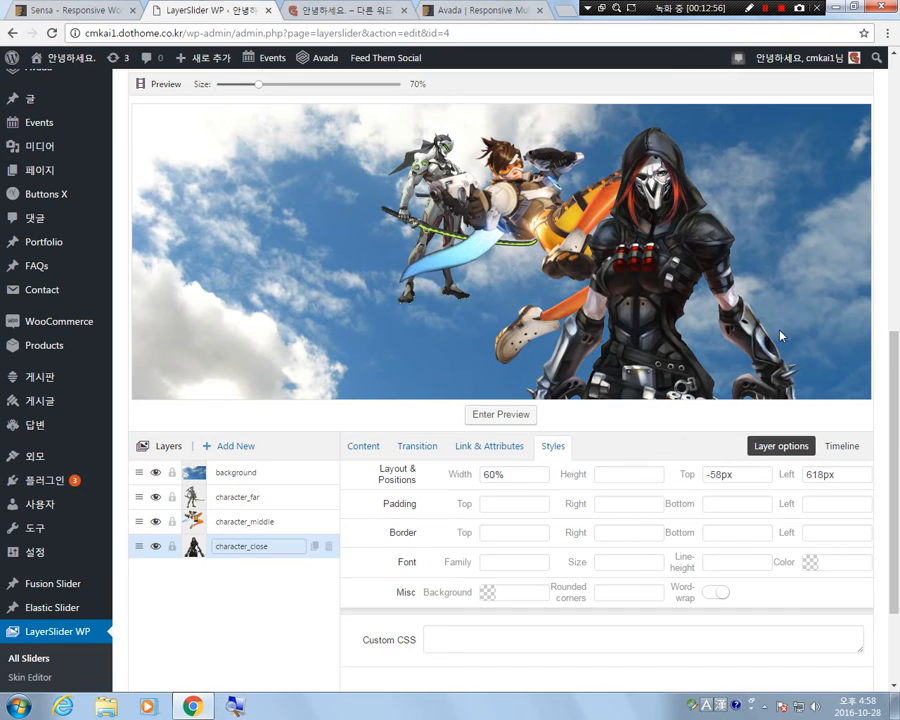
drag(677, 273, 813, 283)
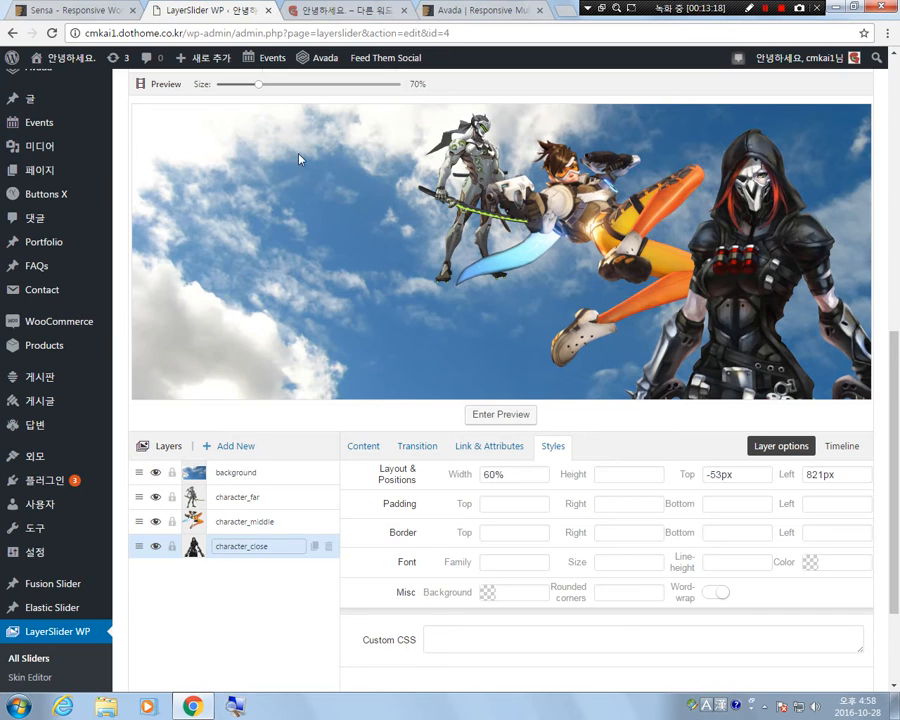
Add a fifth layer to the slide and name it title.
click(252, 594)
click(262, 620)
click(239, 445)
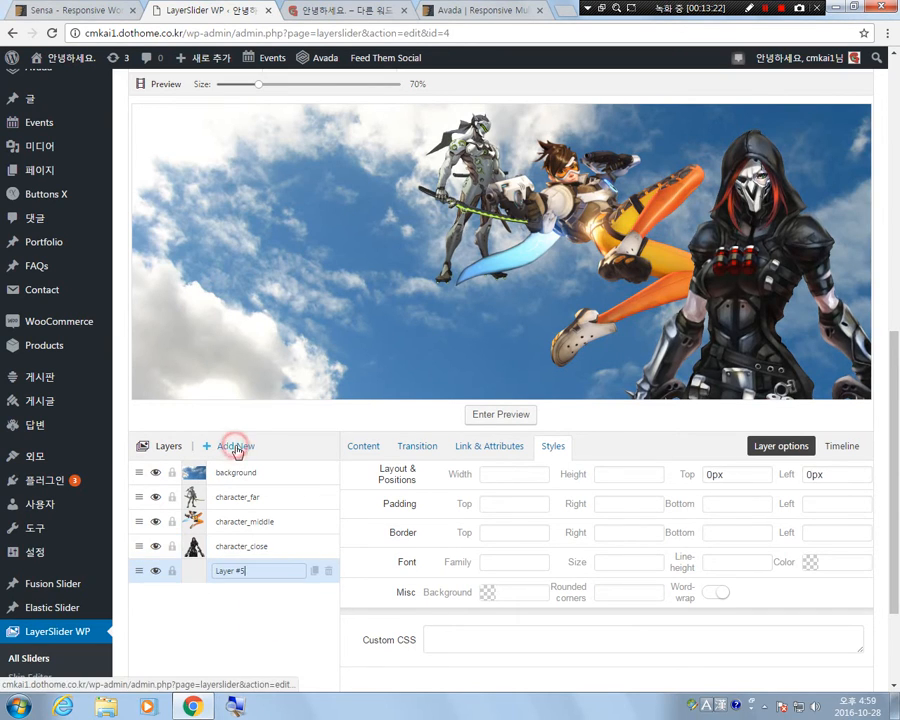
triple_click(263, 573)
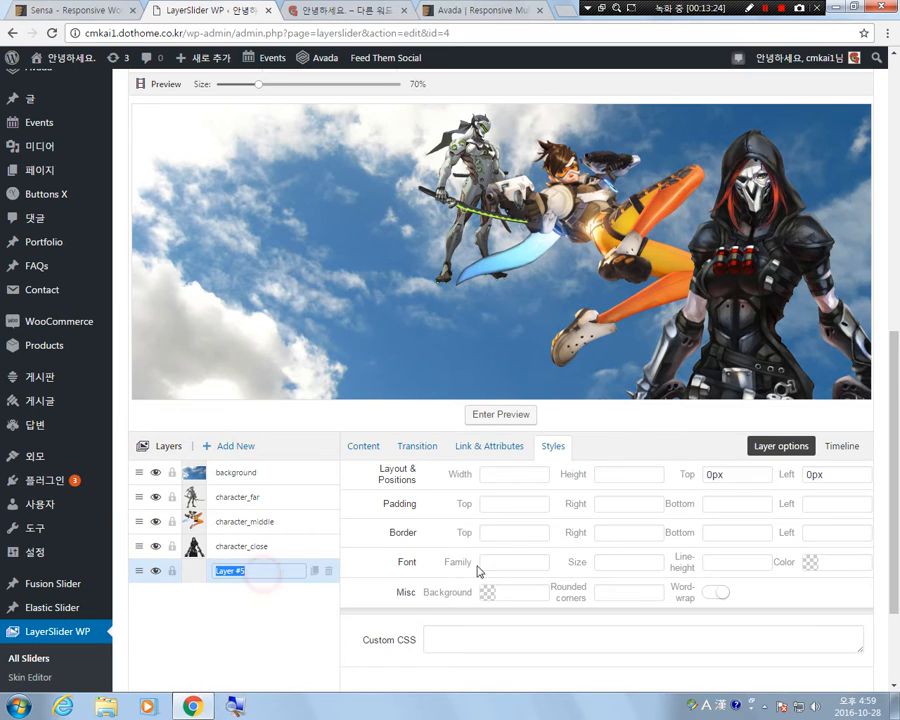
text(title)
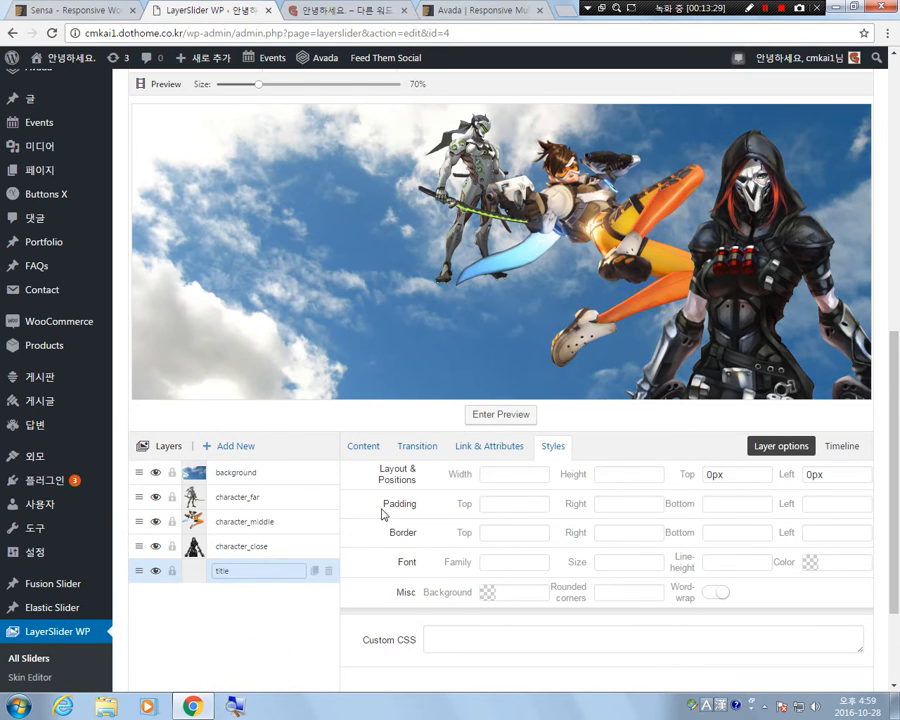
Set the title layer's HTML content to <h1>CiGieS School</h1> and place it in the sky left of the characters.
click(369, 447)
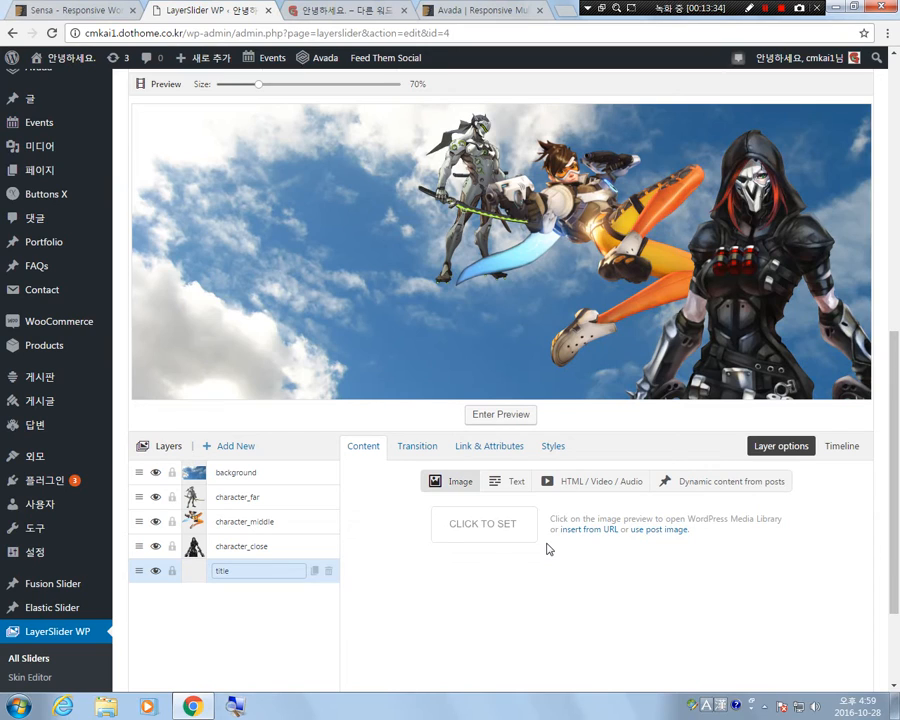
click(611, 488)
click(420, 518)
text(<)
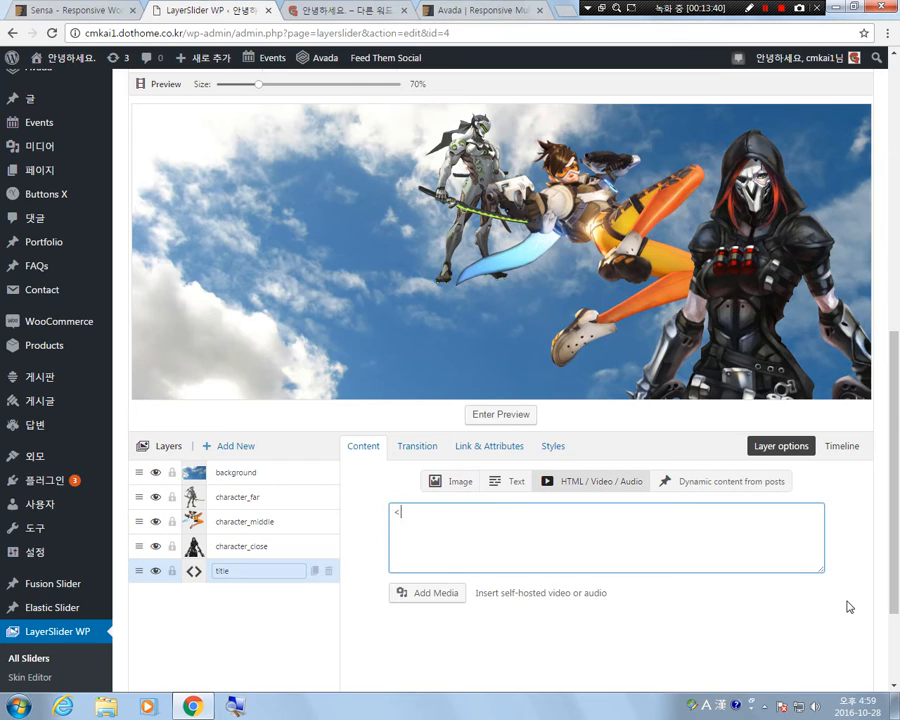
text(h1></h1>CiGies)
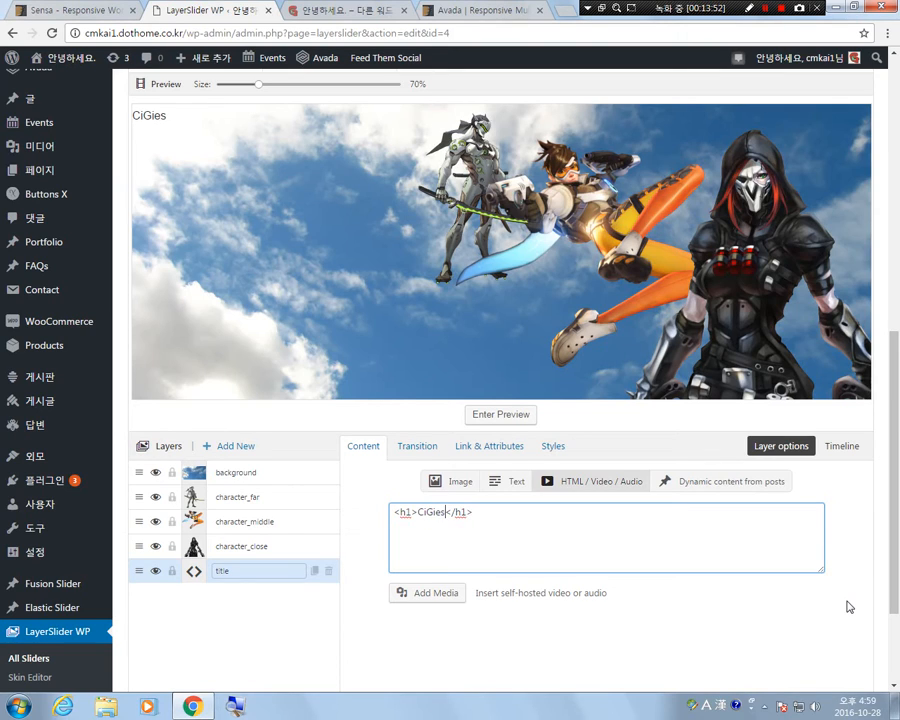
key(BackSpace)
text(S School)
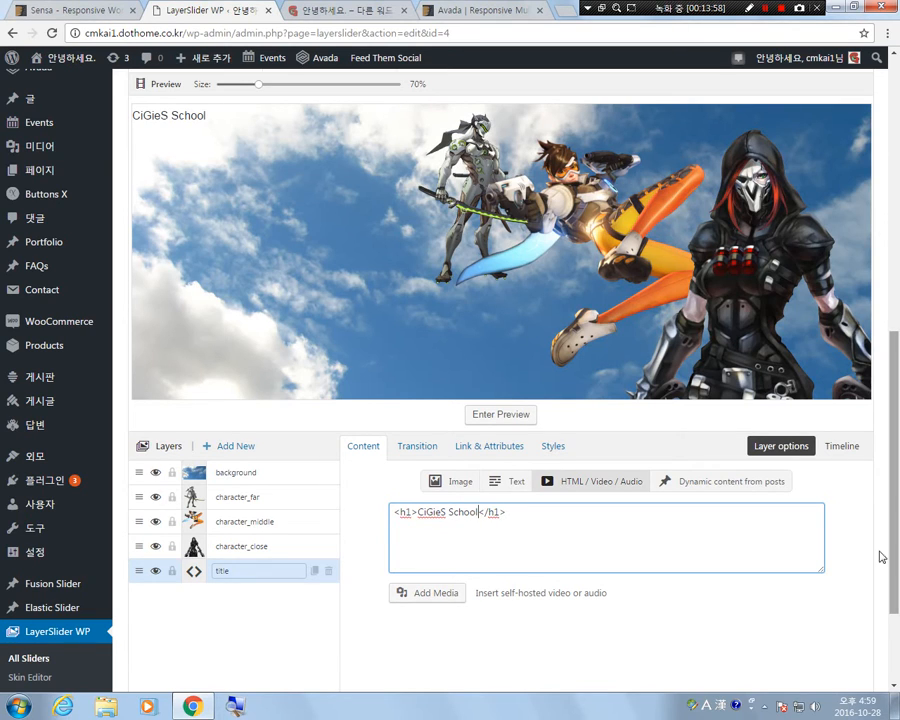
drag(141, 126, 205, 170)
drag(253, 198, 279, 186)
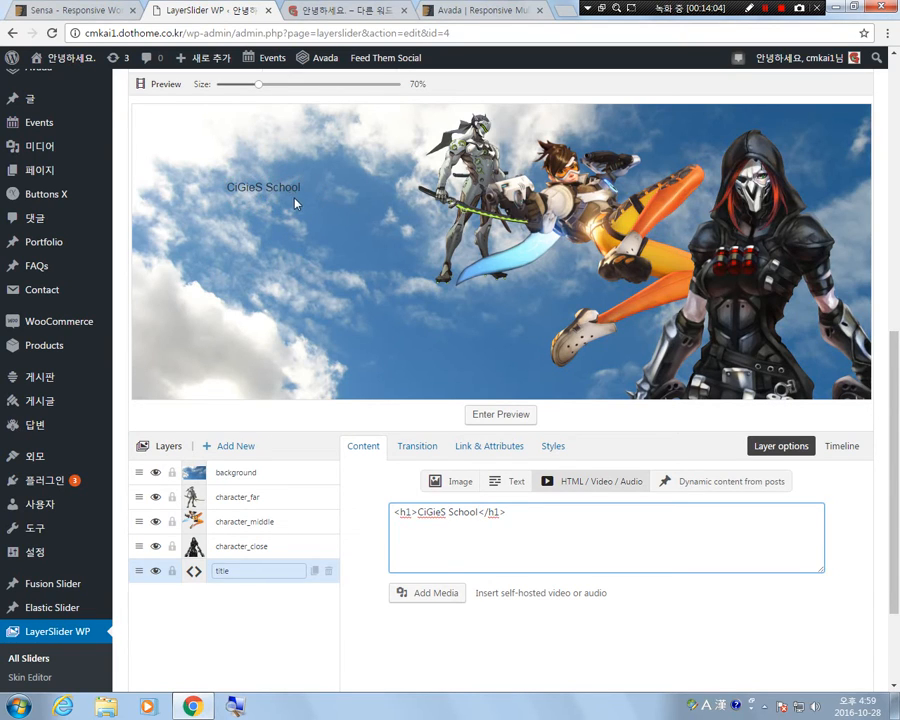
Try to turn the CiGieS School heading into a p element with the inline style text-size:30px;.
double_click(405, 512)
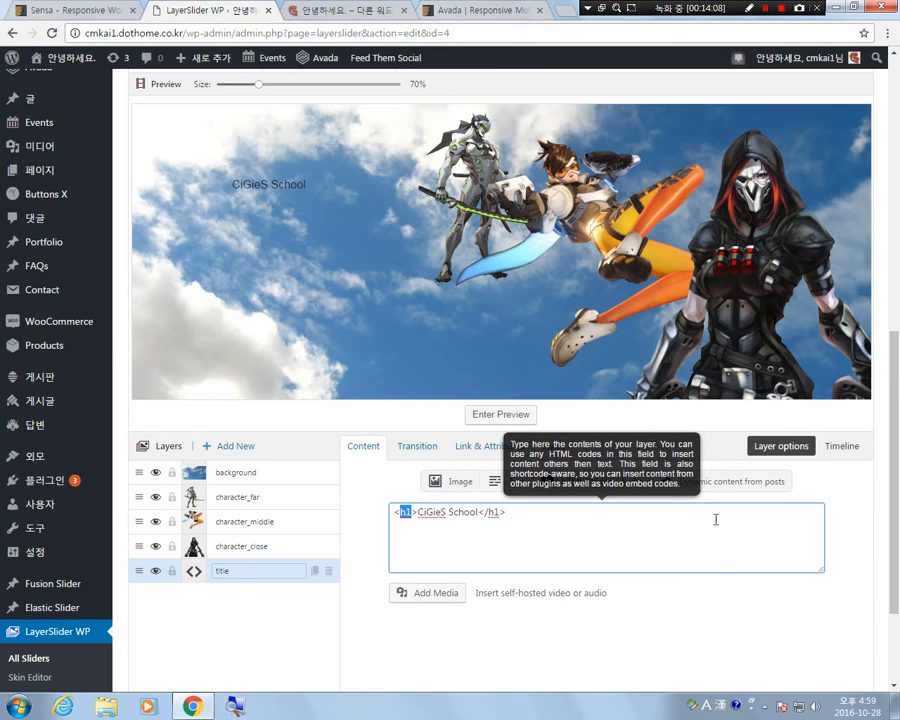
text(p)
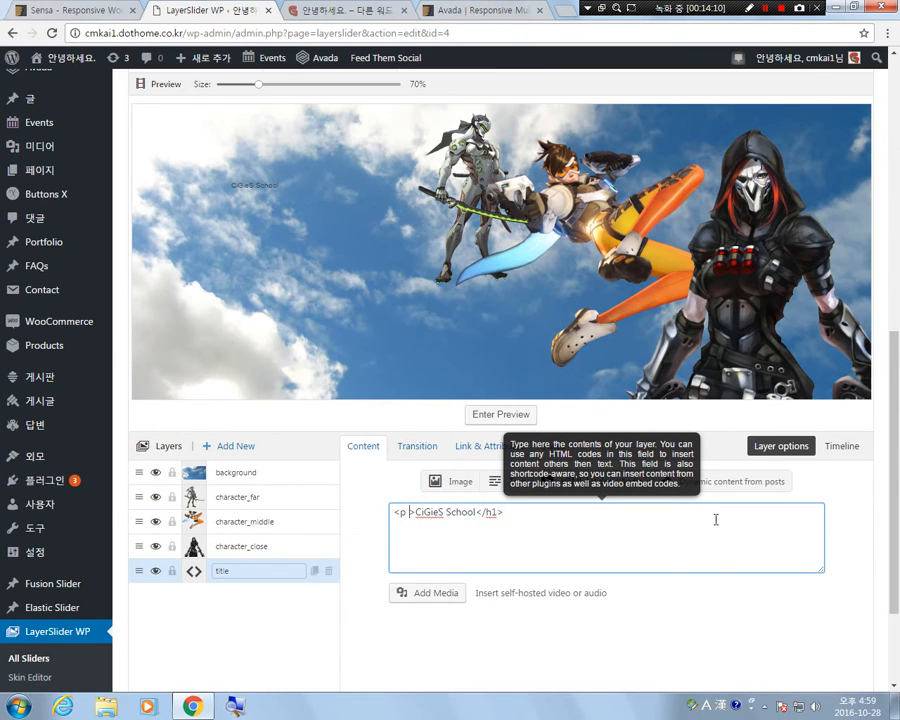
text( style="")
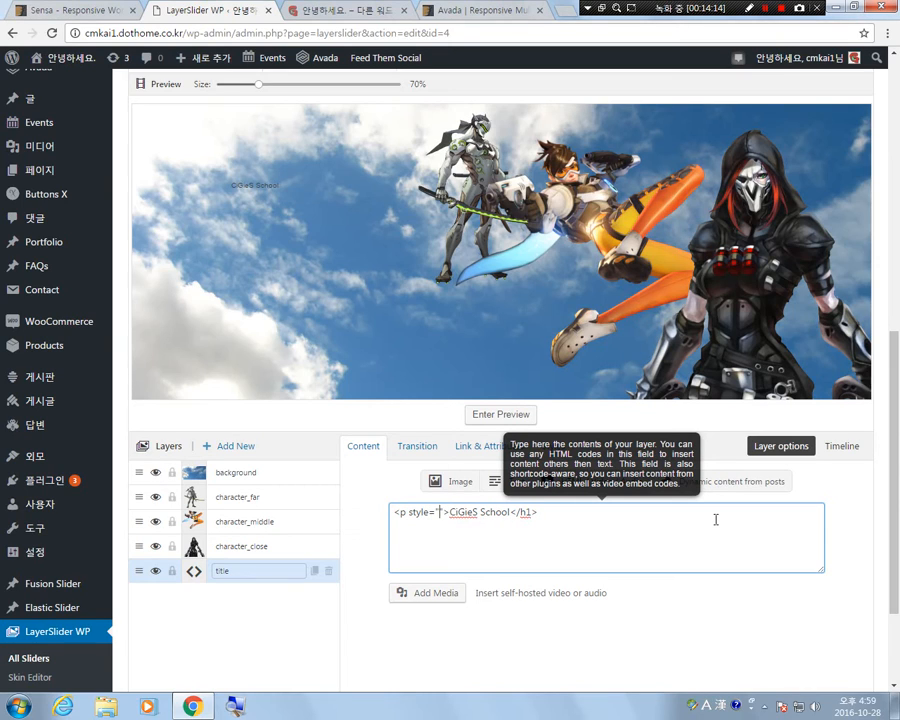
text(text)
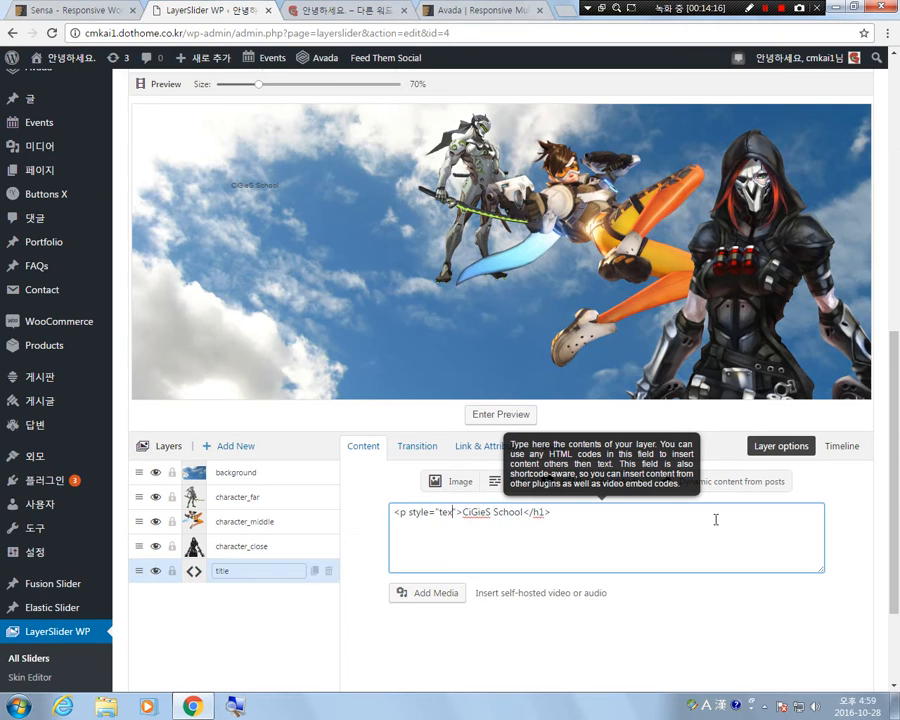
text(-size)
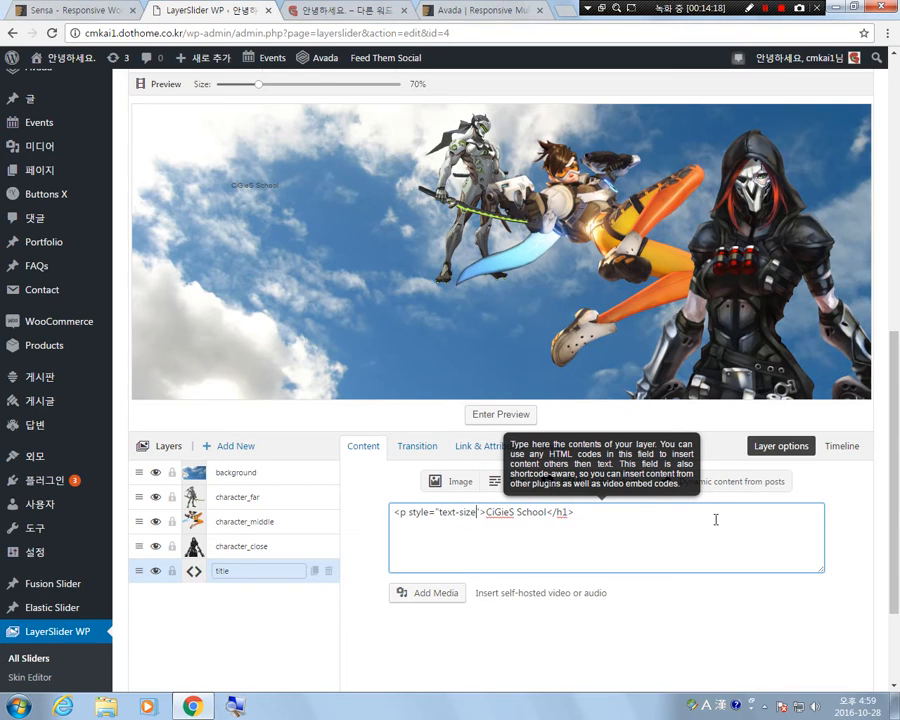
text(:)
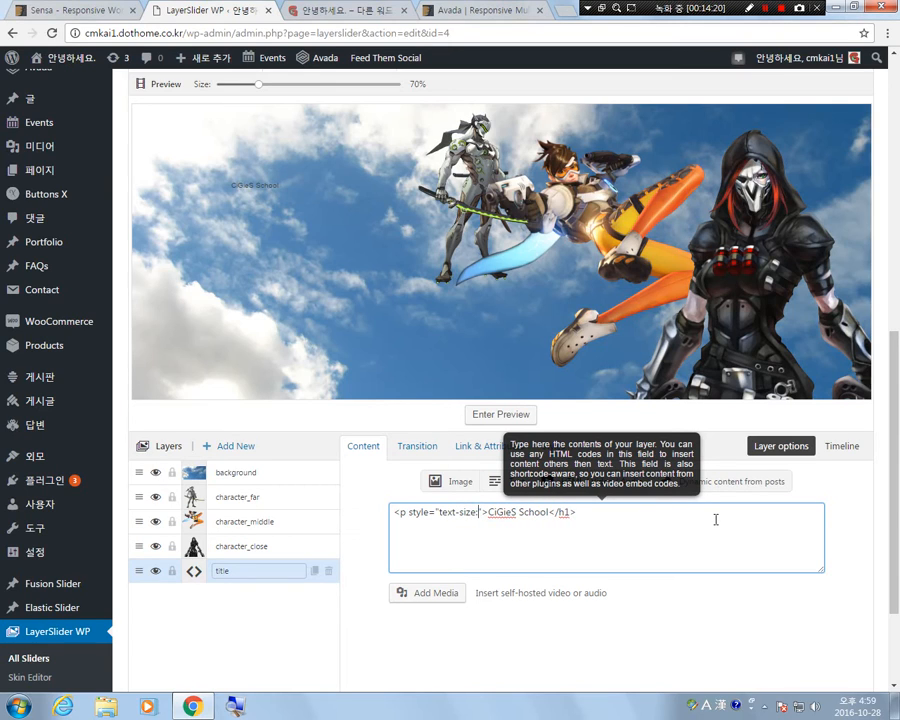
text(30px)
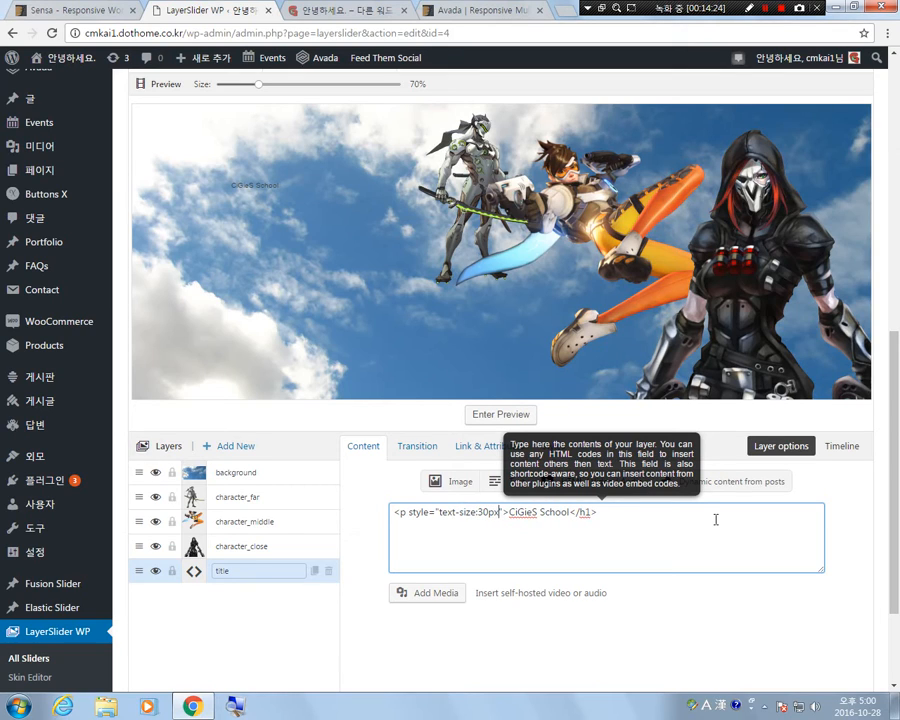
text(;)
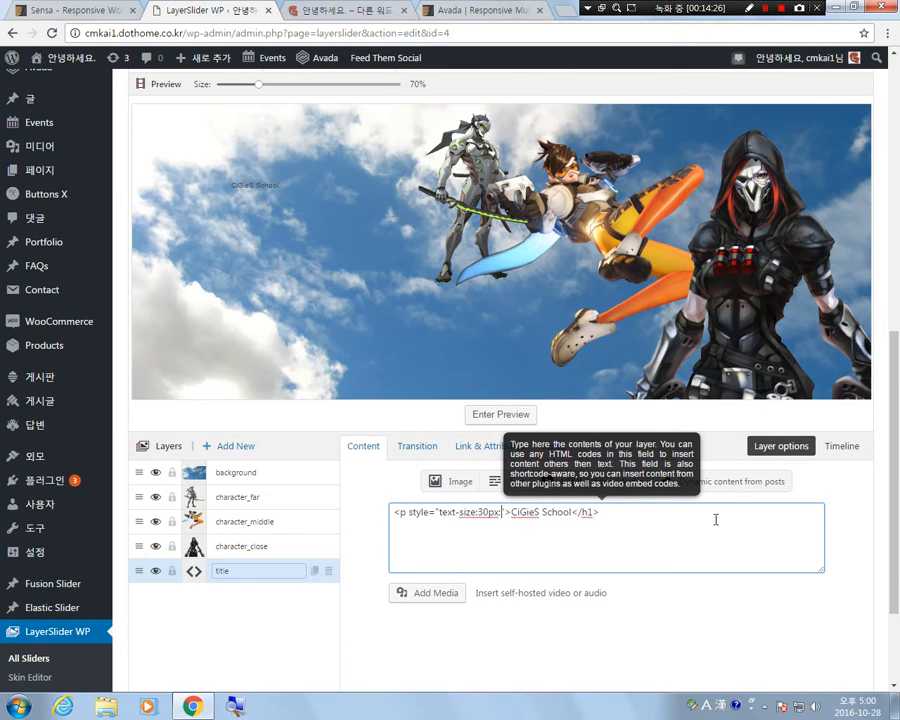
double_click(585, 512)
text(p)
click(620, 511)
click(627, 515)
Try replacing the text- prefix of the title layer's inline size property with font.
double_click(446, 512)
key(BackSpace)
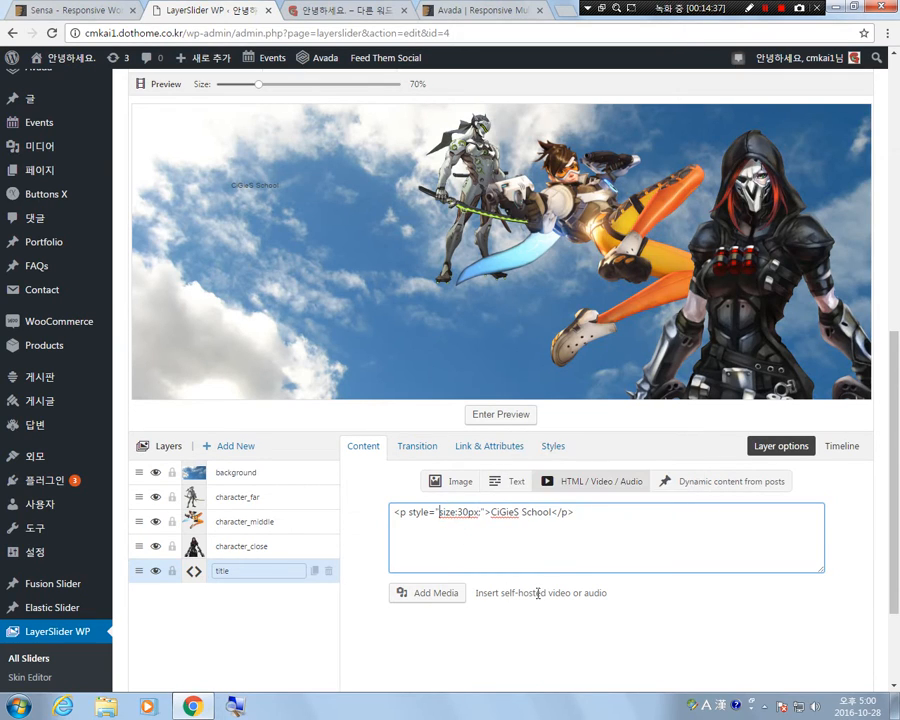
click(450, 551)
drag(438, 512, 481, 517)
click(440, 513)
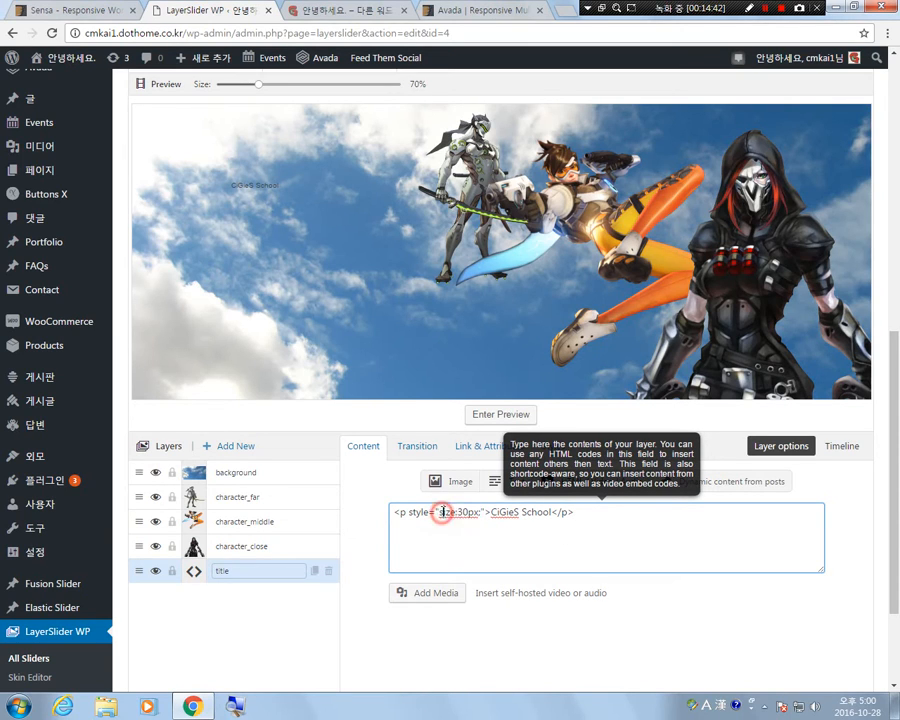
text(font)
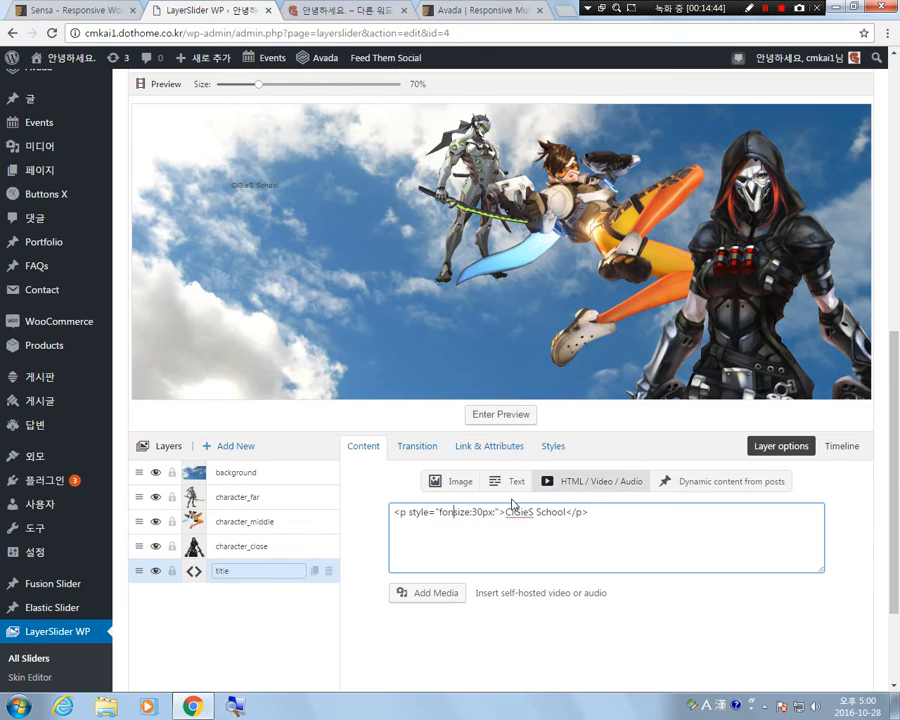
click(626, 514)
Restore the text-size property in the title layer's inline style and add a space before 30px.
mouse_move(439, 516)
mouse_down()
mouse_move(474, 516)
mouse_move(455, 518)
mouse_up()
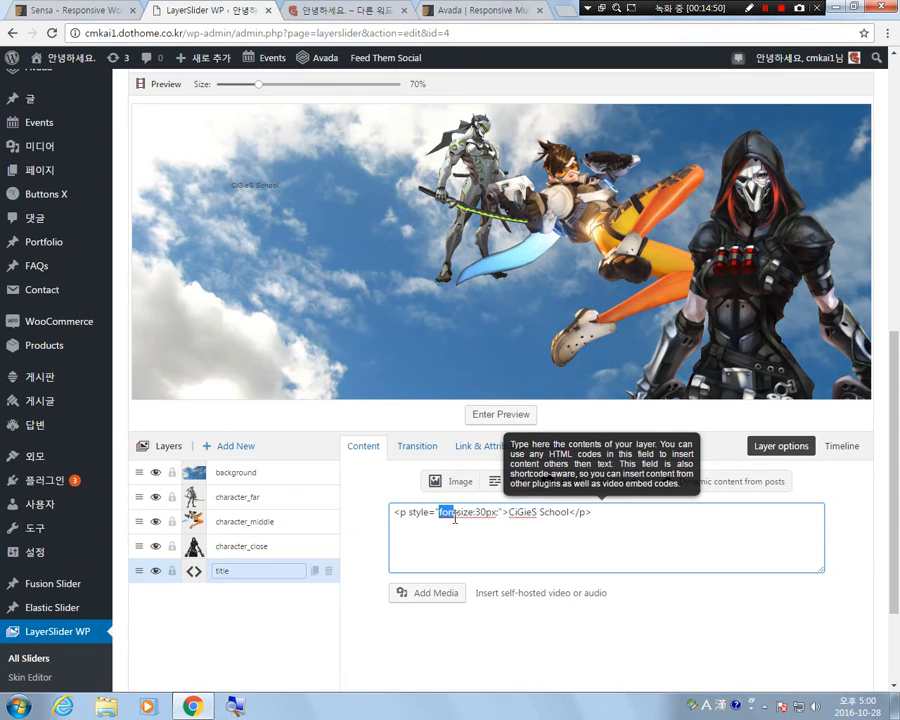
key(BackSpace)
text(fext)
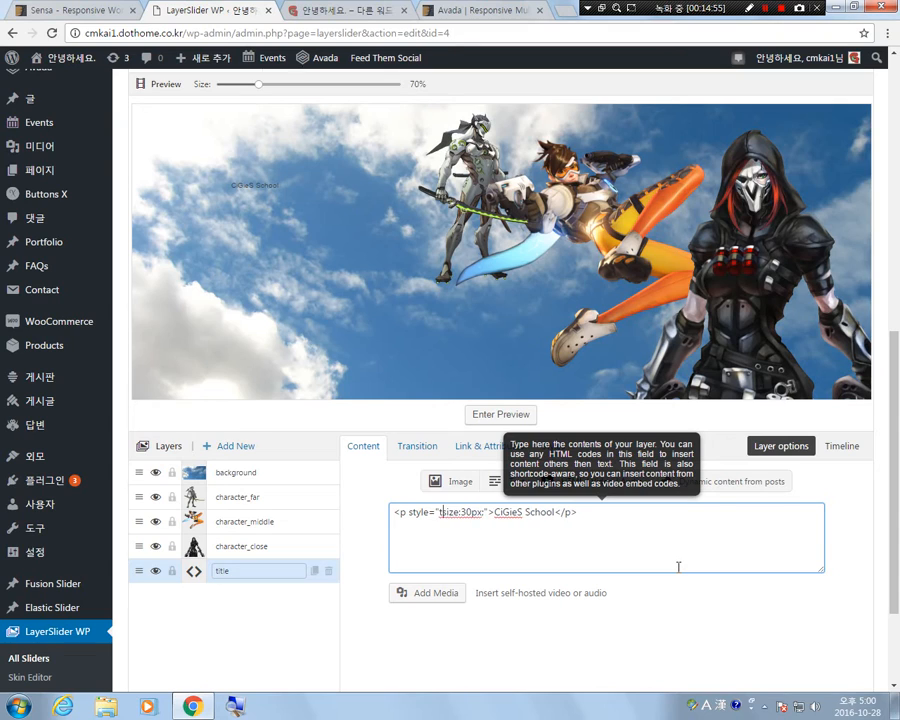
text(-)
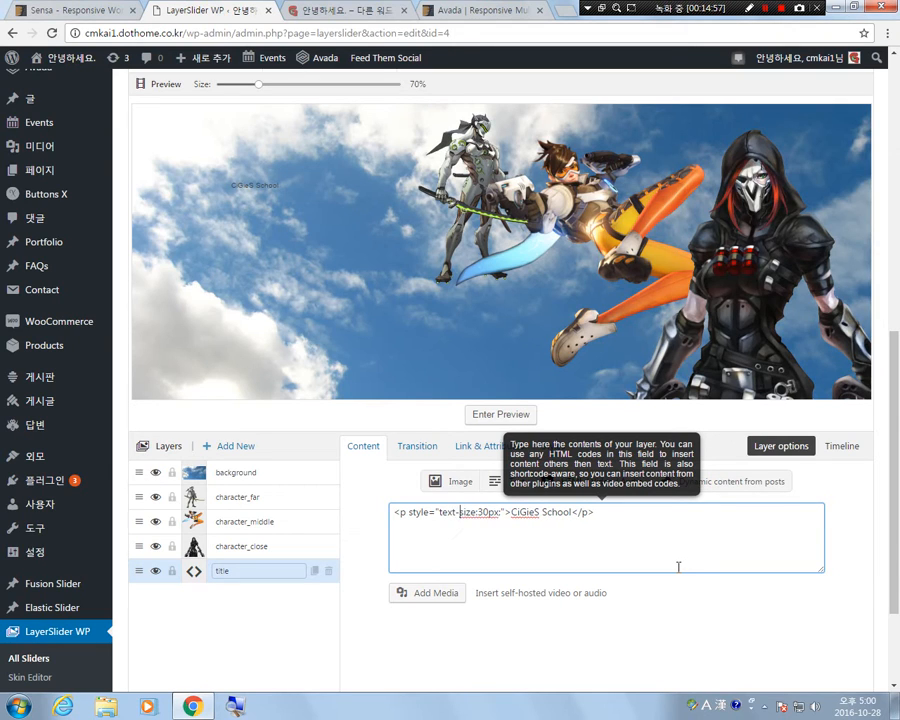
click(477, 512)
click(647, 518)
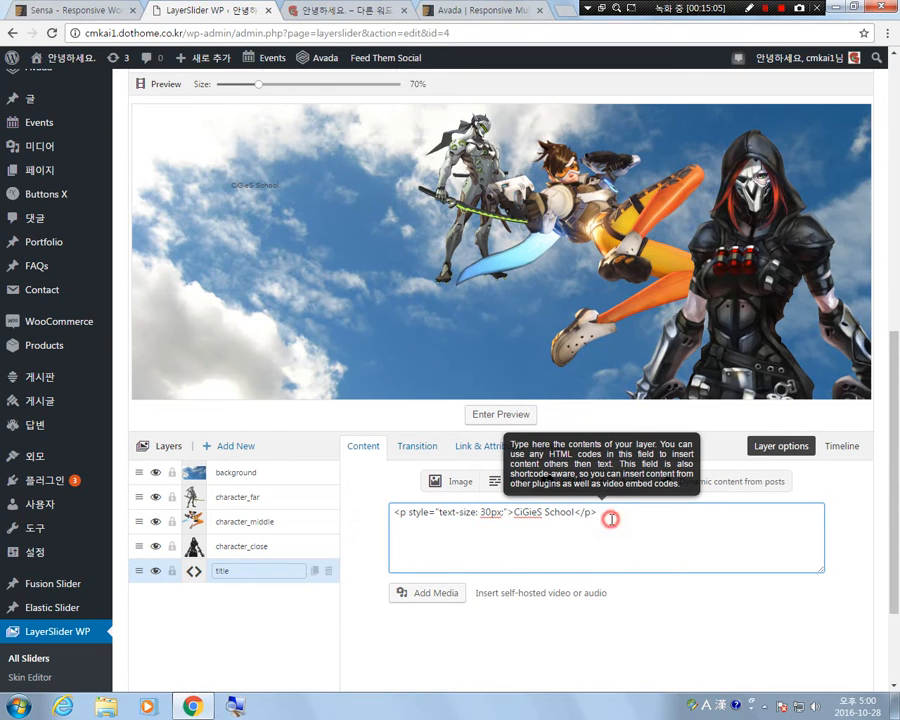
Turn the title layer's CiGieS School text back into an h1 heading without the inline style.
drag(504, 515, 401, 529)
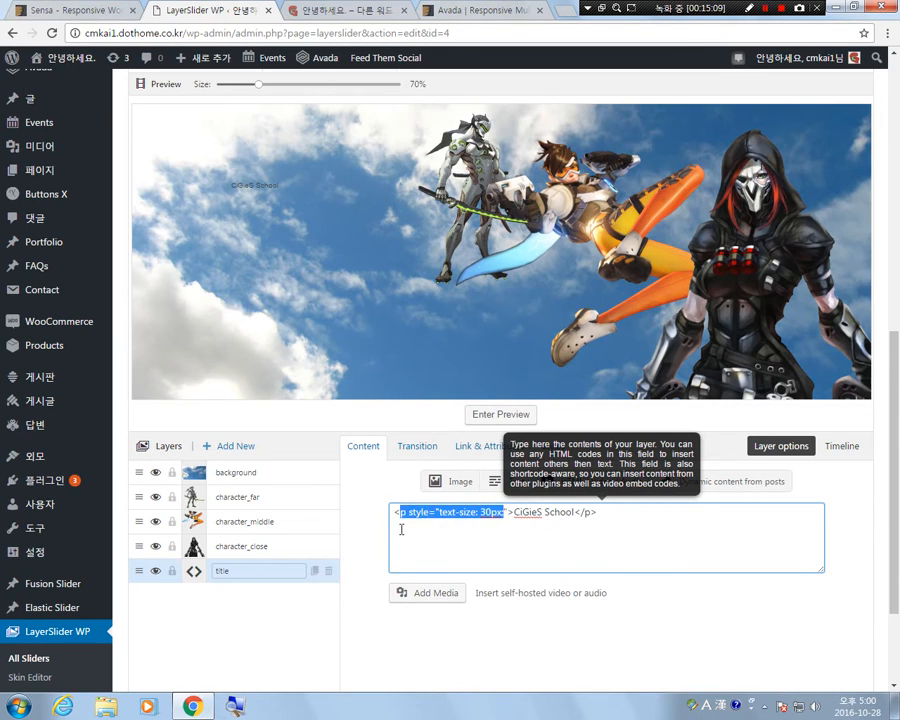
text(h1)
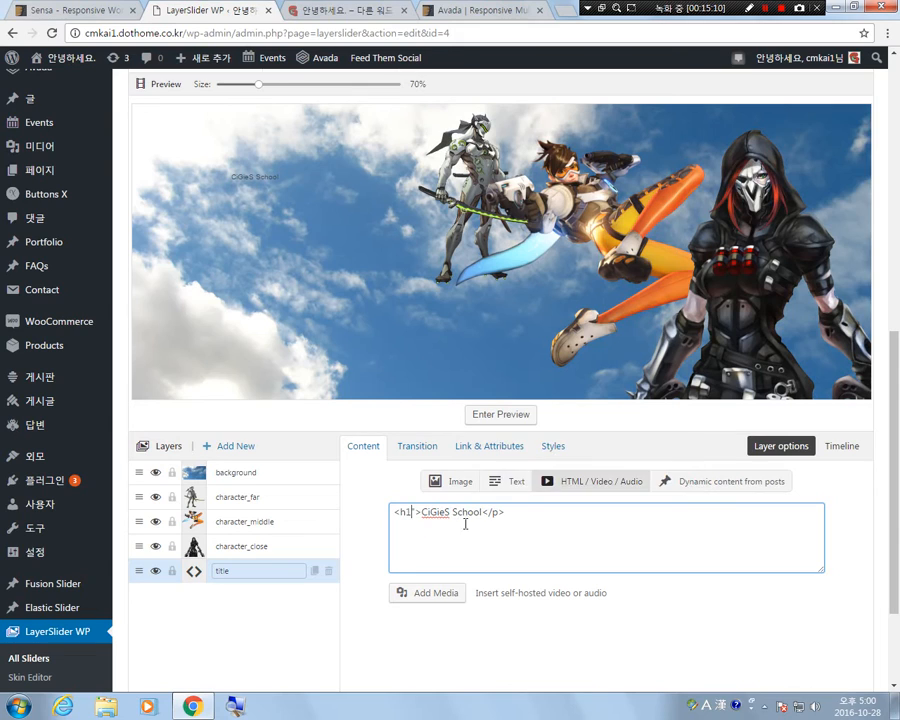
click(497, 512)
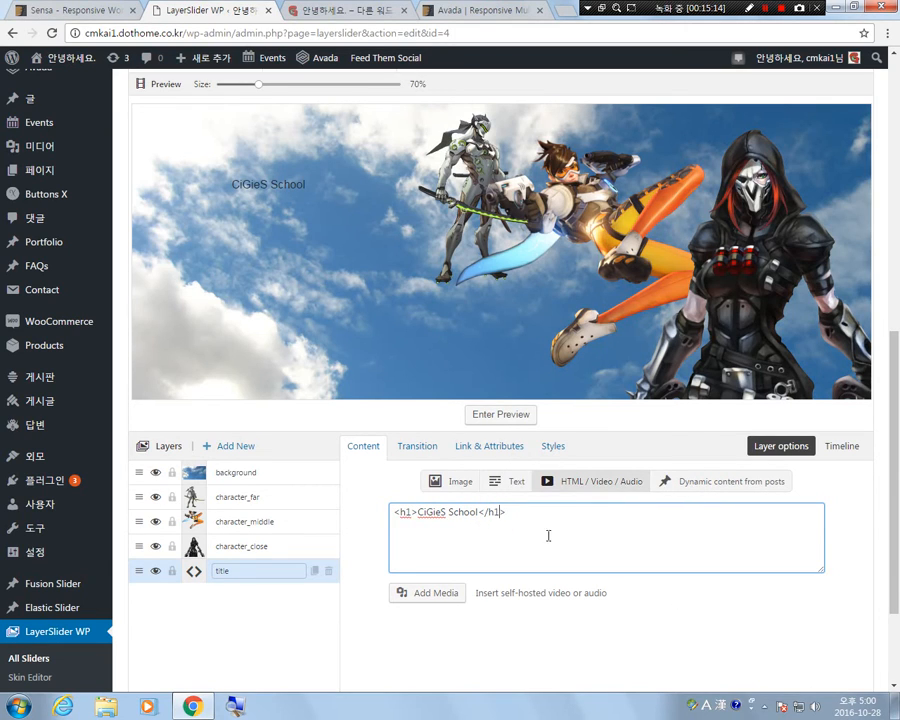
Add a <b> tag directly before and after the CiGieS School text inside the title layer's h1 element.
click(418, 512)
text(<b>)
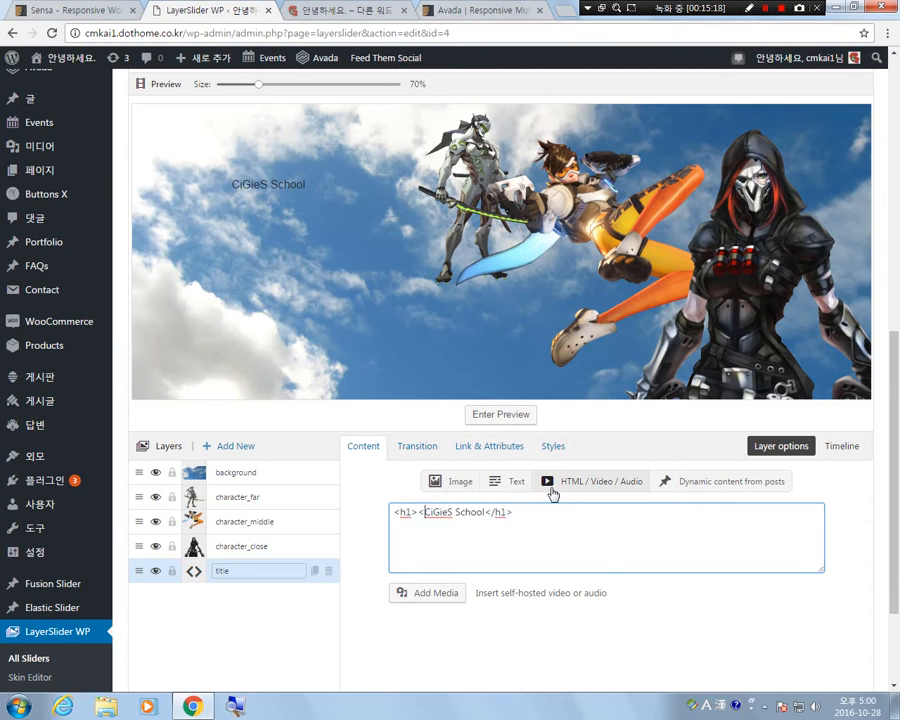
click(500, 512)
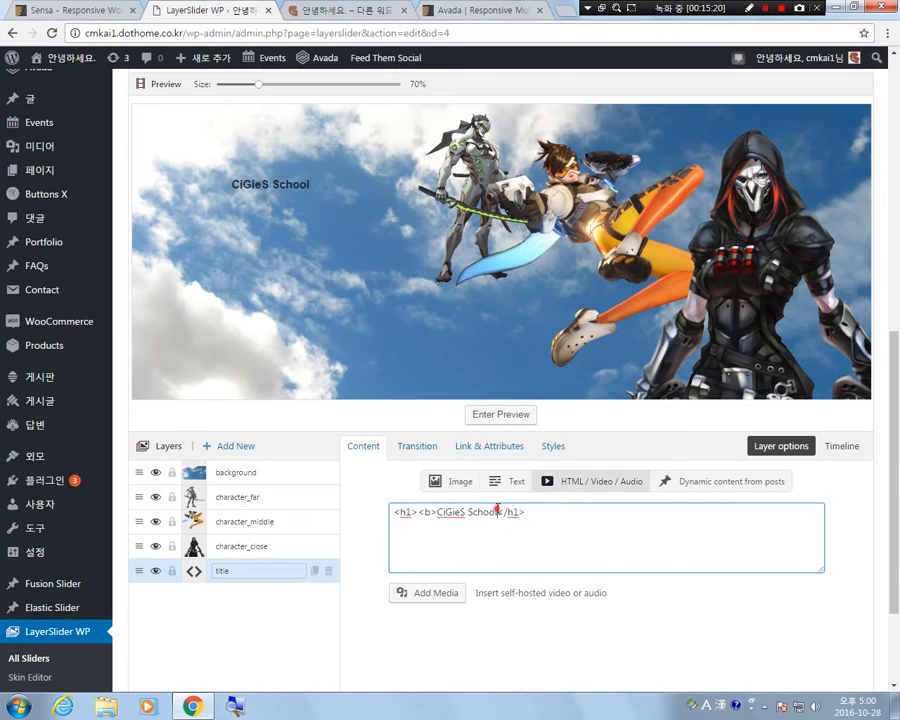
text(<b>)
Adjust the position of the CiGieS School title in the sky left of the characters.
drag(259, 203, 254, 225)
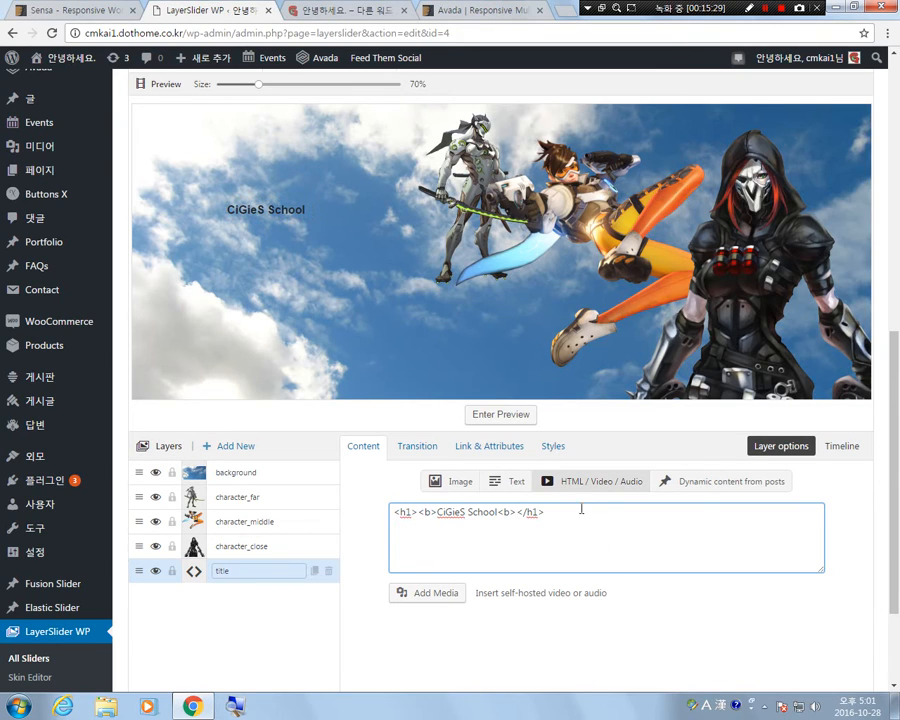
drag(263, 204, 262, 187)
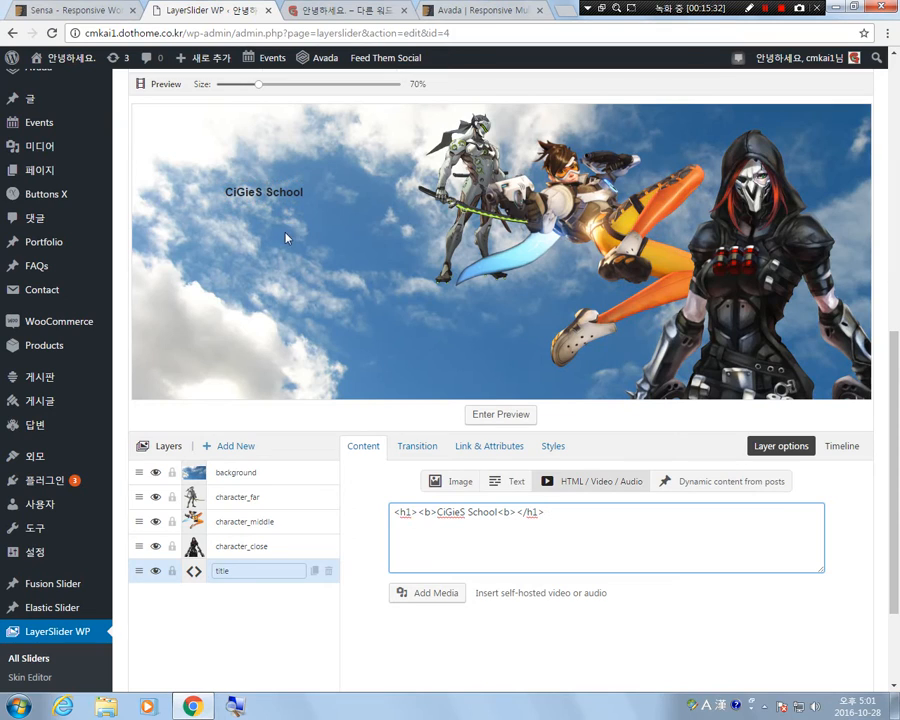
click(258, 189)
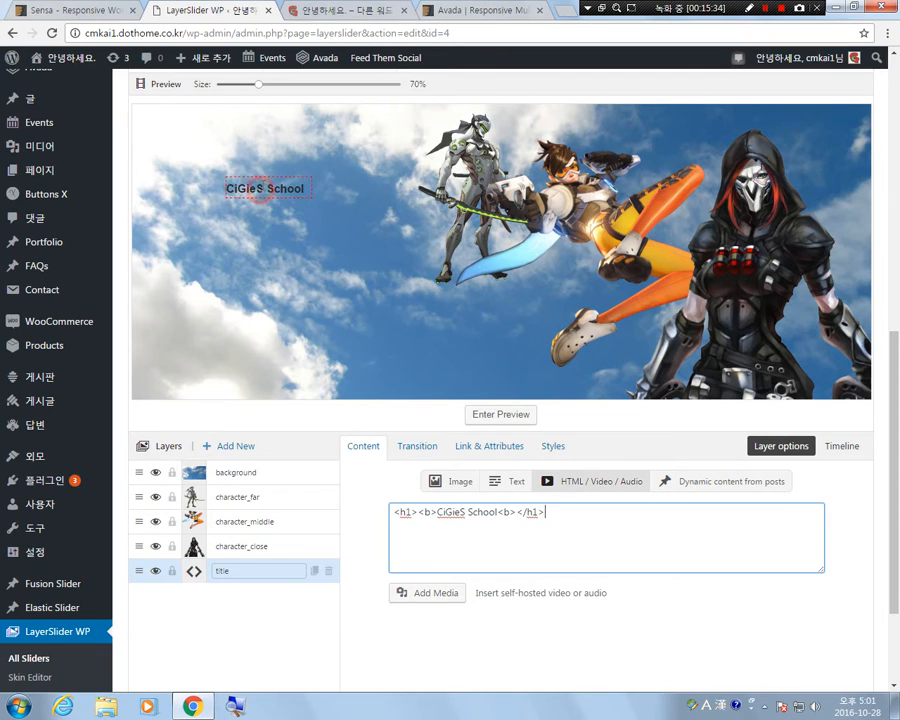
click(241, 616)
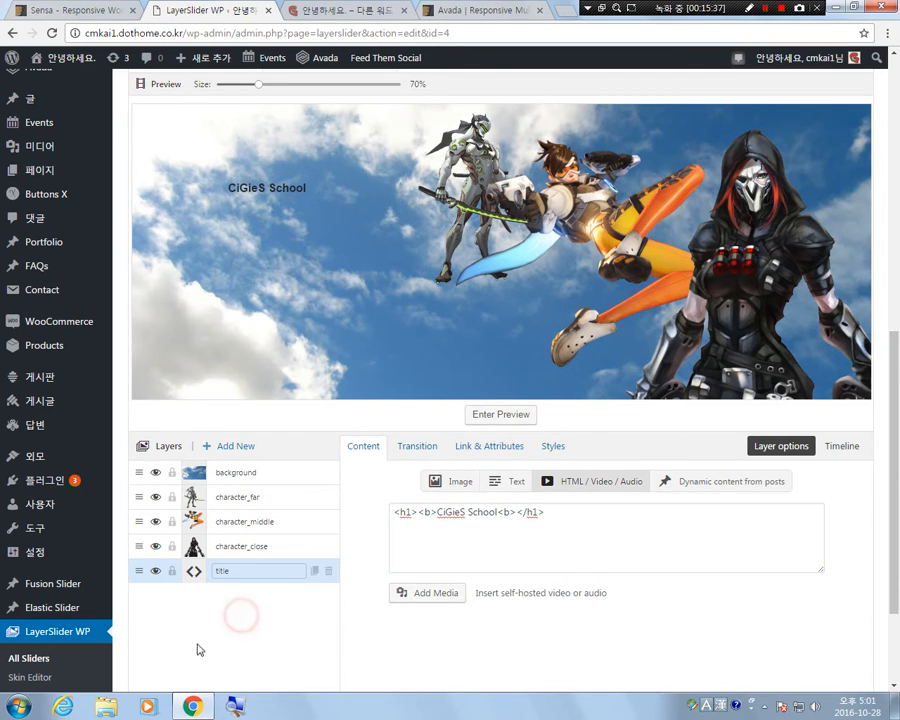
Add a new layer to the slide and name it list.
click(234, 446)
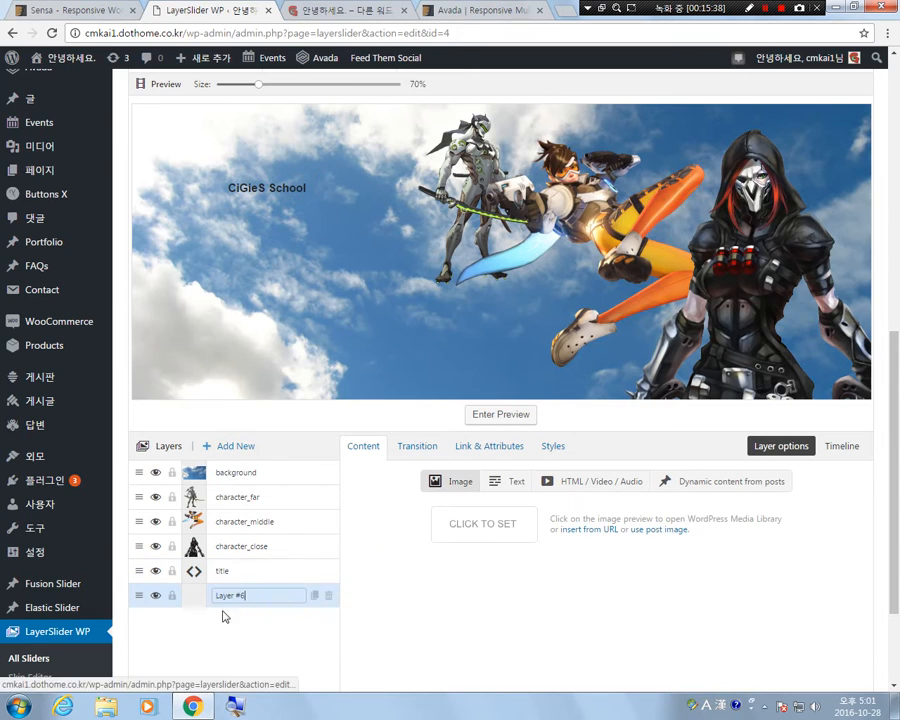
triple_click(268, 596)
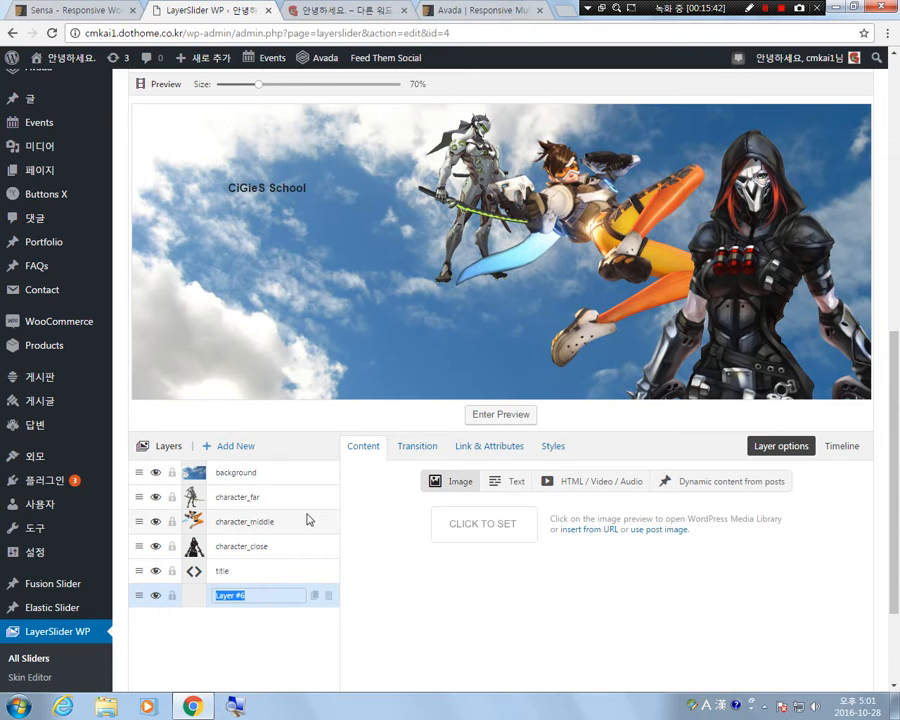
text(list)
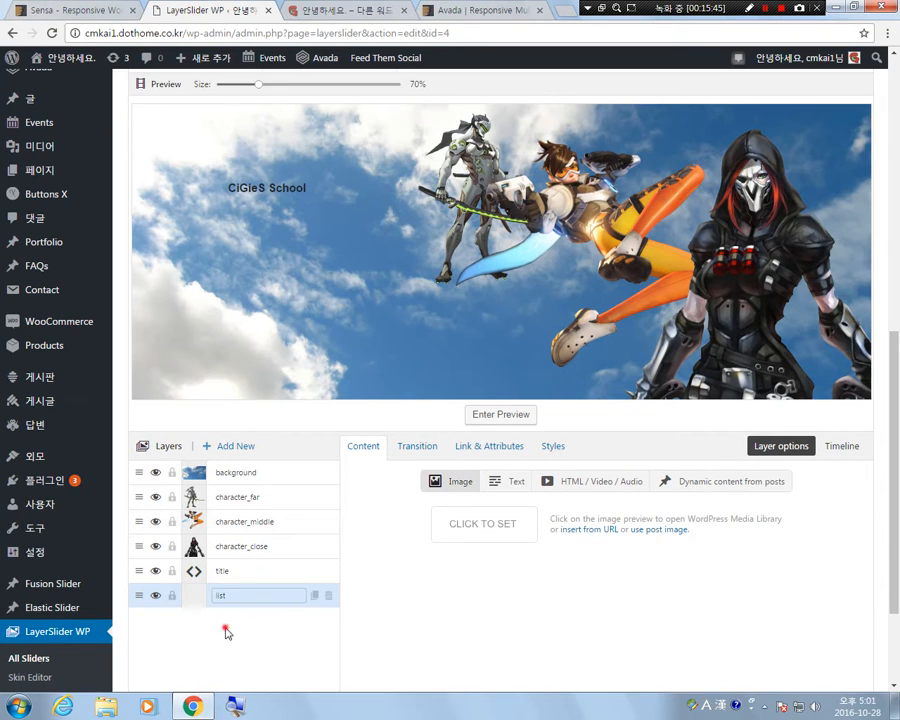
Make the list layer an HTML layer containing an h2 element with Photoshop and a <br> line break.
click(622, 483)
click(464, 530)
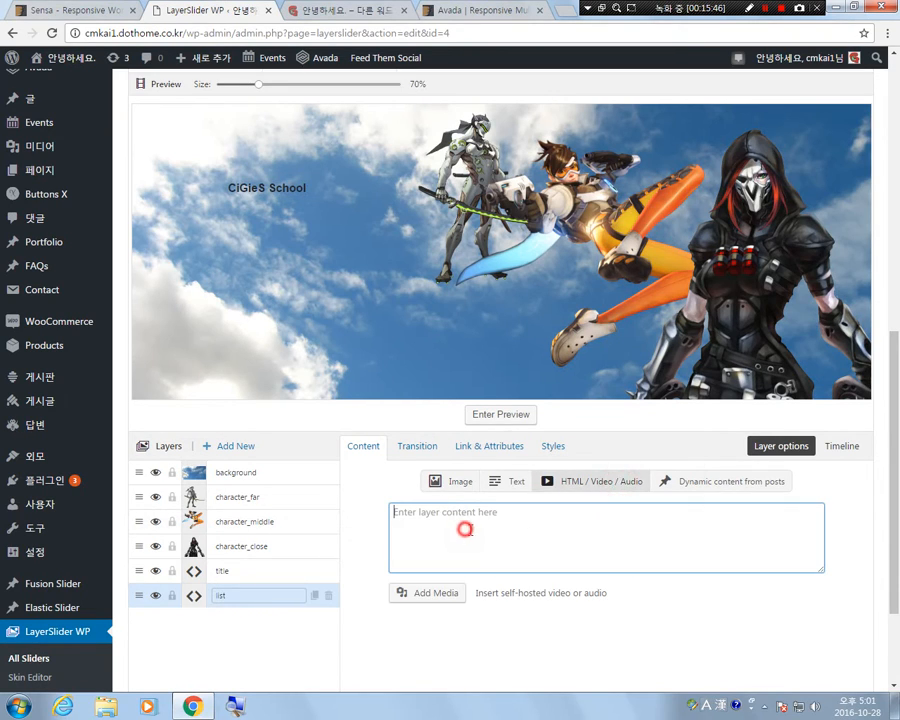
text(<h2>)
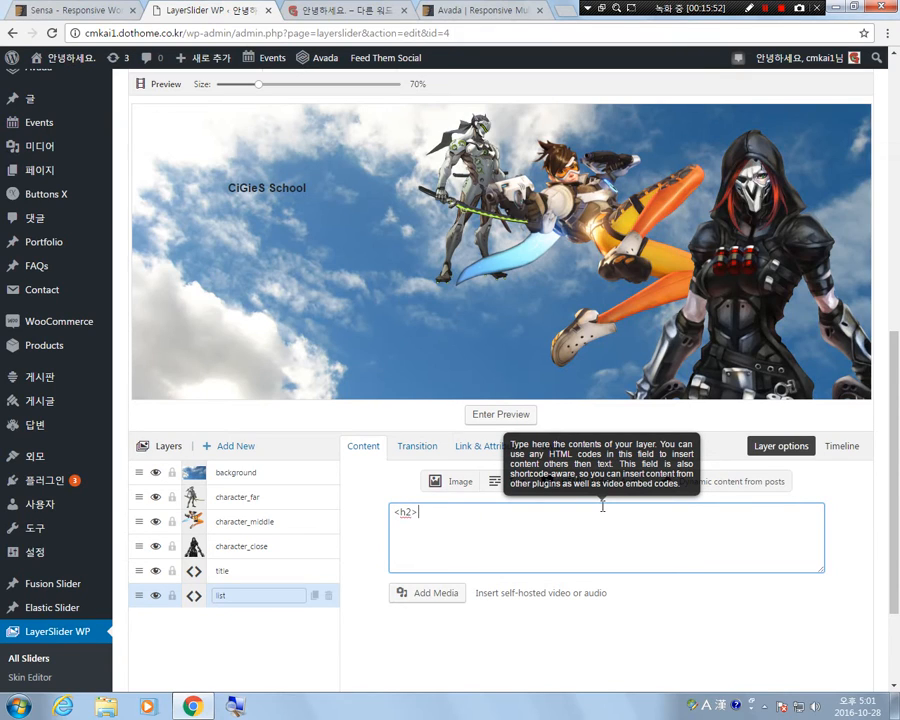
text(</h2>)
key(Hangul)
text(ㅓ)
key(BackSpace)
key(Hangul)
text(Photoshop<br>)
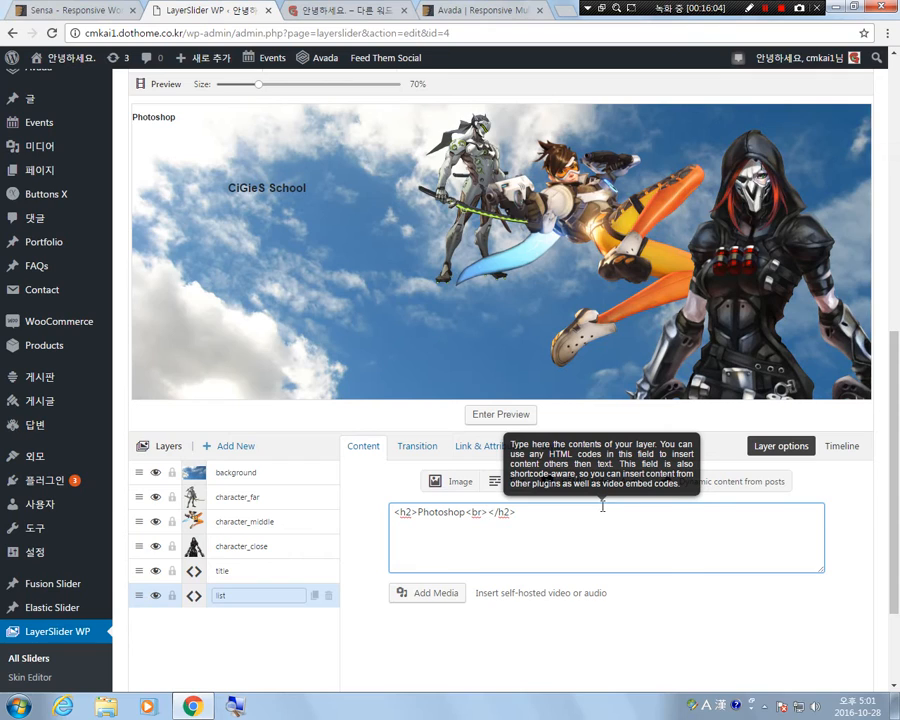
text(Illustra)
text(tor)
text(<br>)
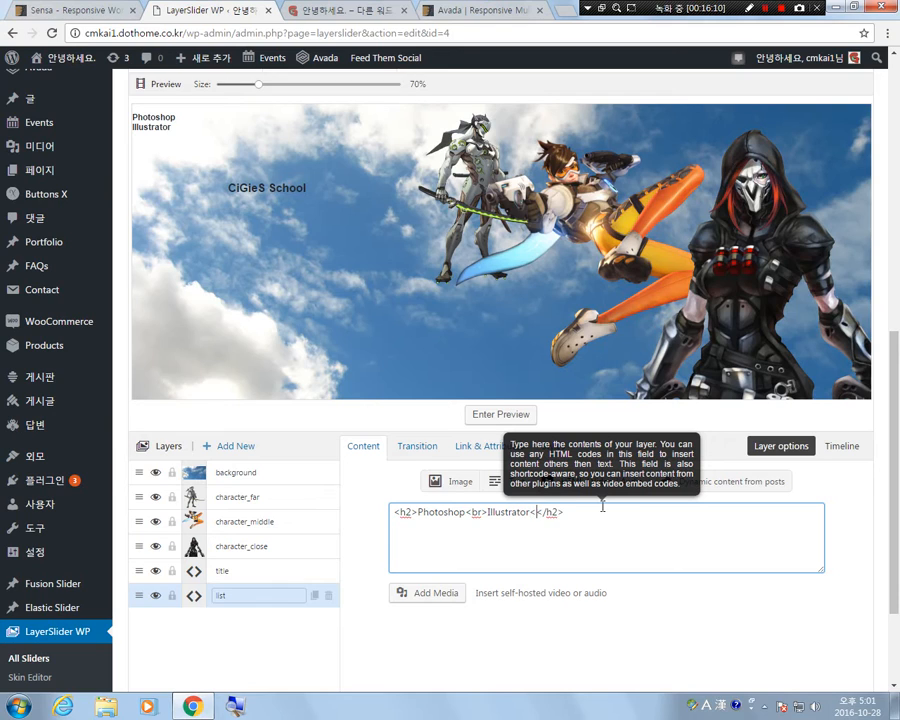
text(Wordpress)
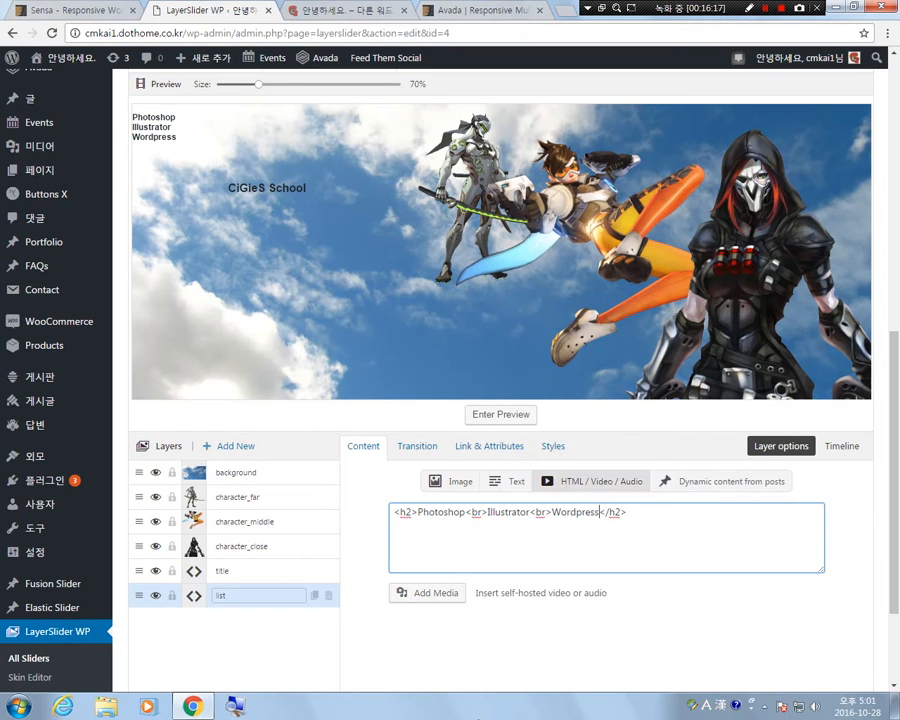
Center the list layer's text by adding style="text-align:center;" to its opening h2 tag.
click(414, 512)
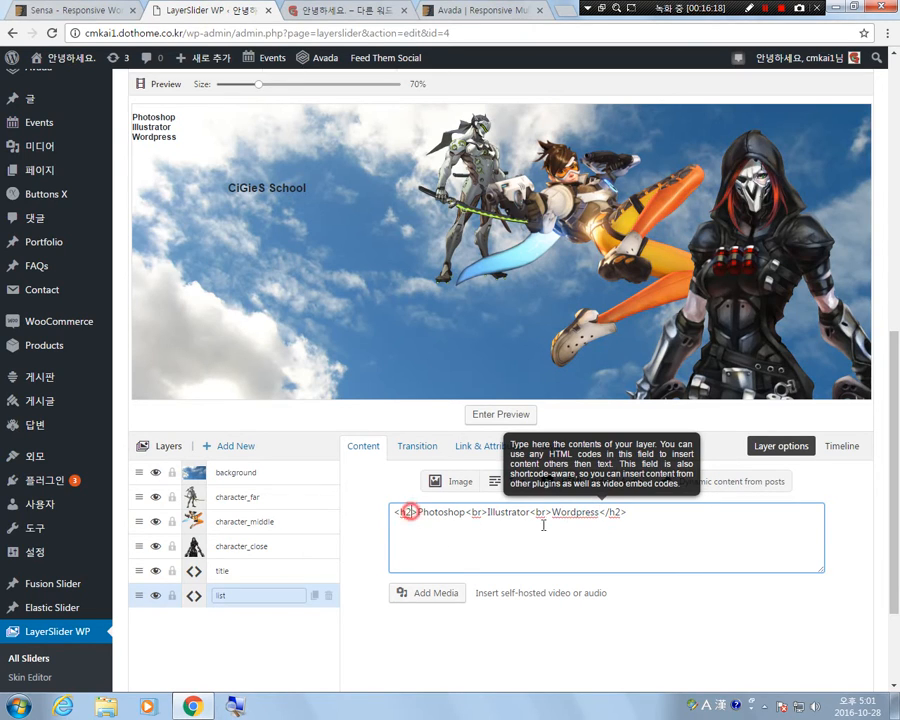
text(tyle)
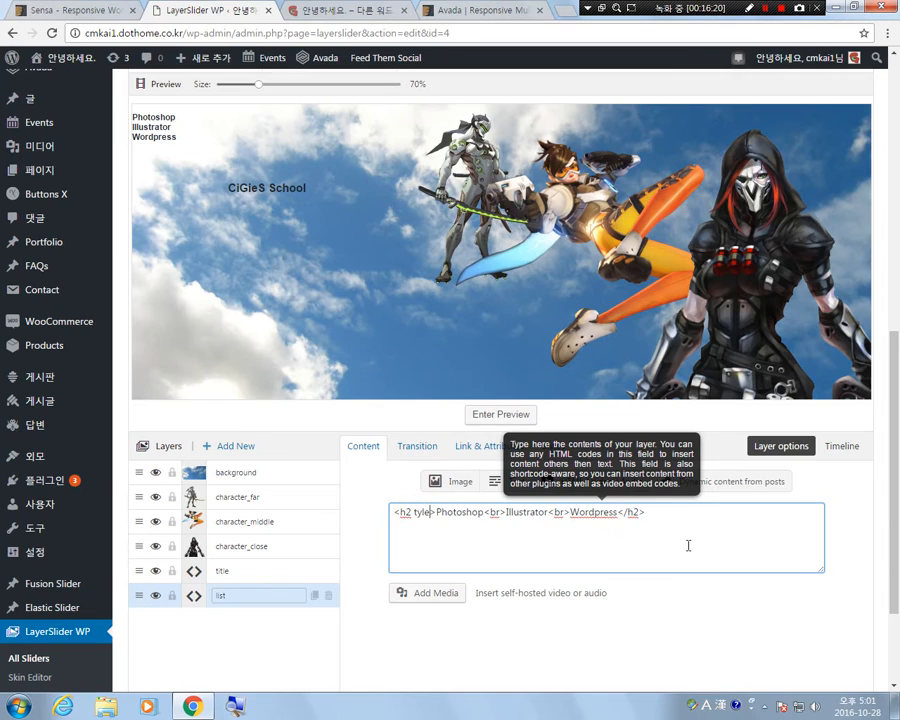
key(BackSpace)
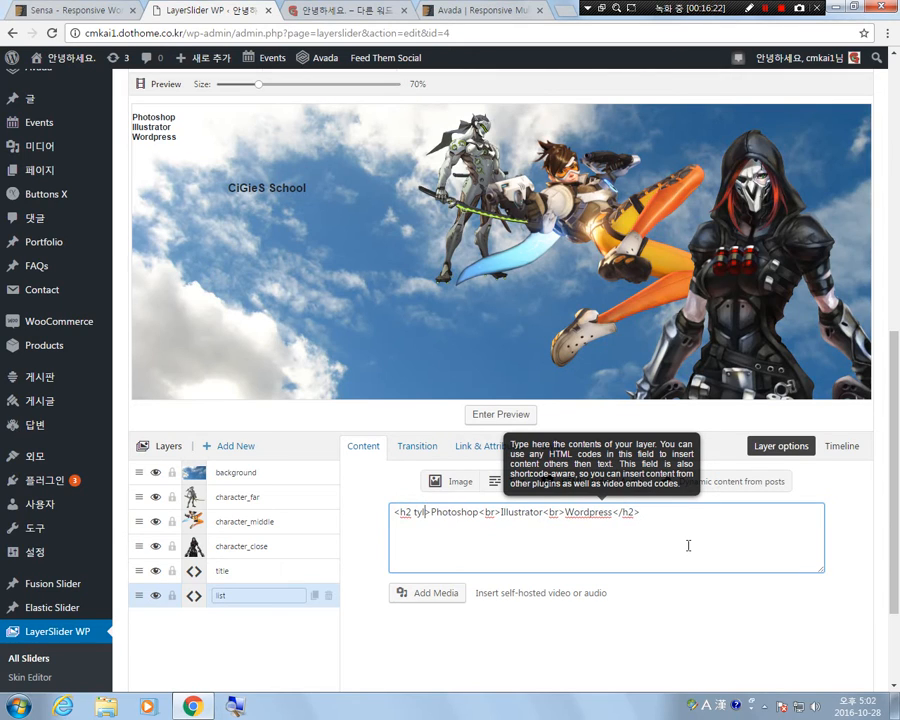
key(BackSpace)
key(BackSpace)
key(BackSpace)
text(style="")
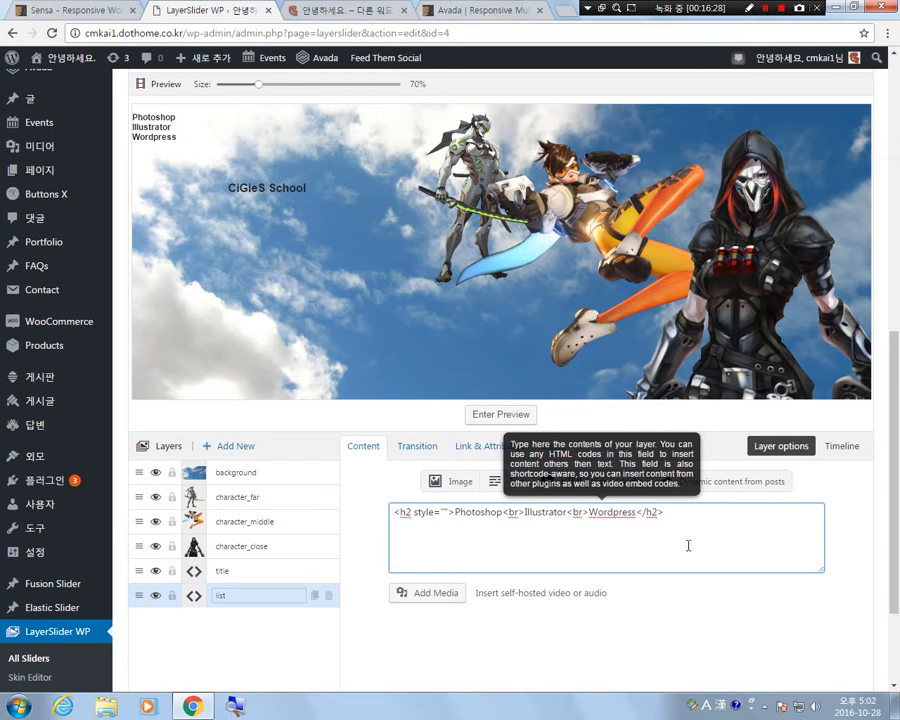
text(text-)
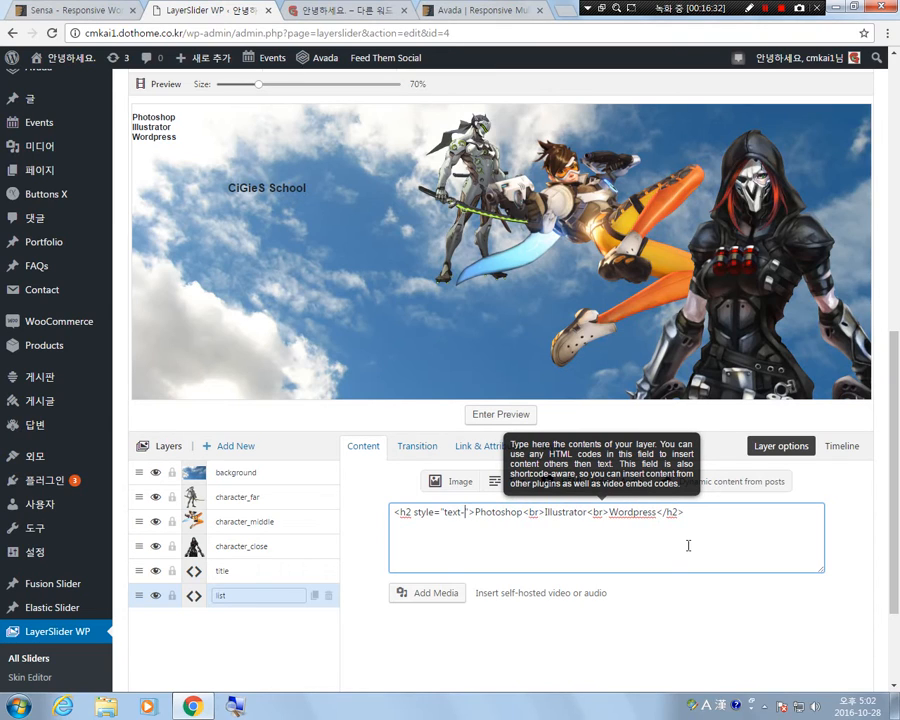
text(align)
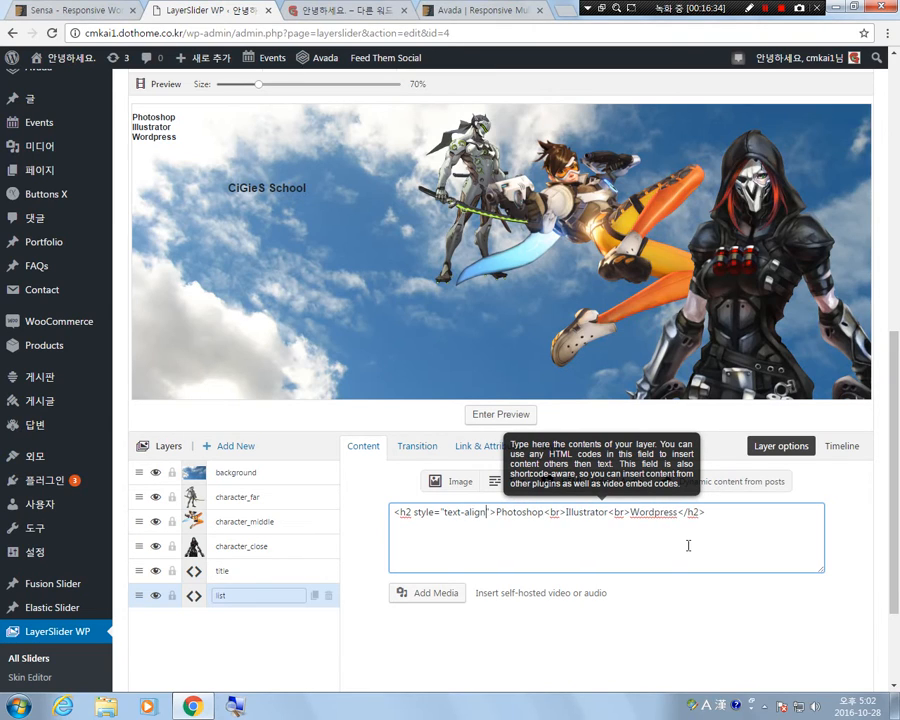
text(:center)
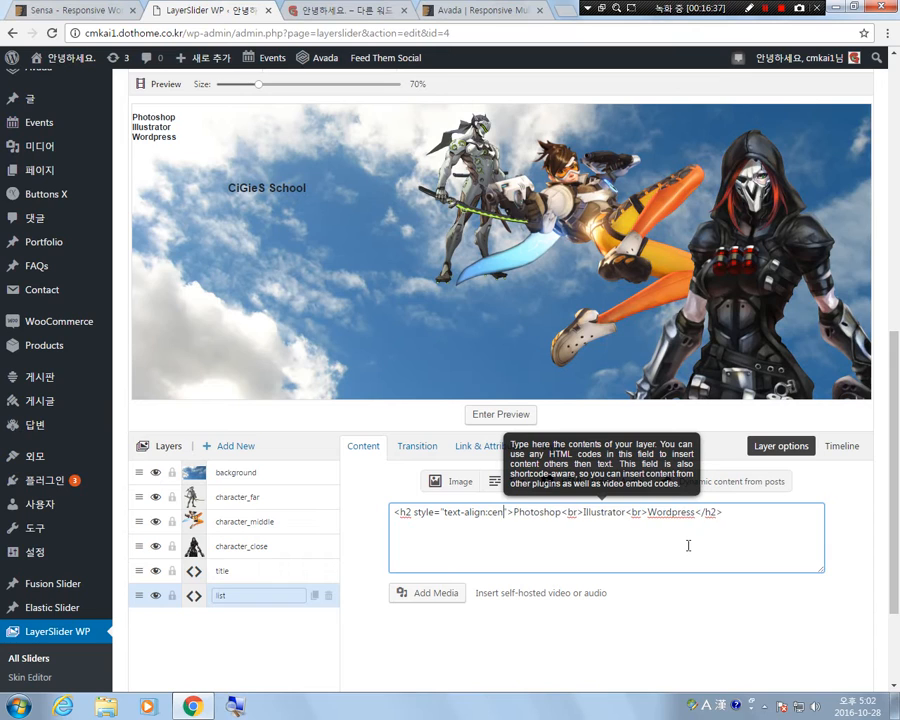
text(;)
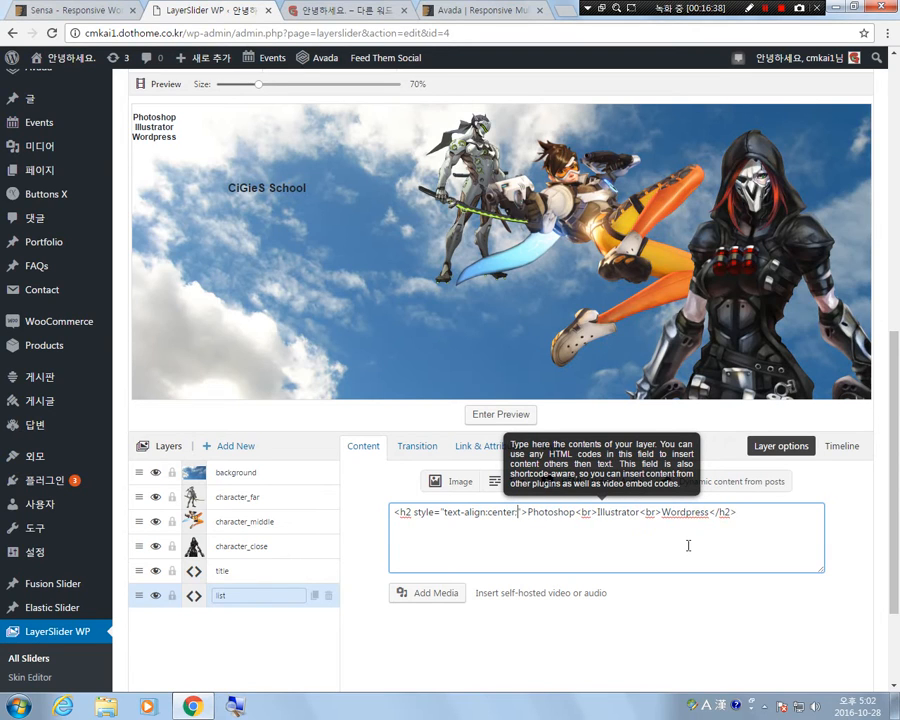
click(750, 510)
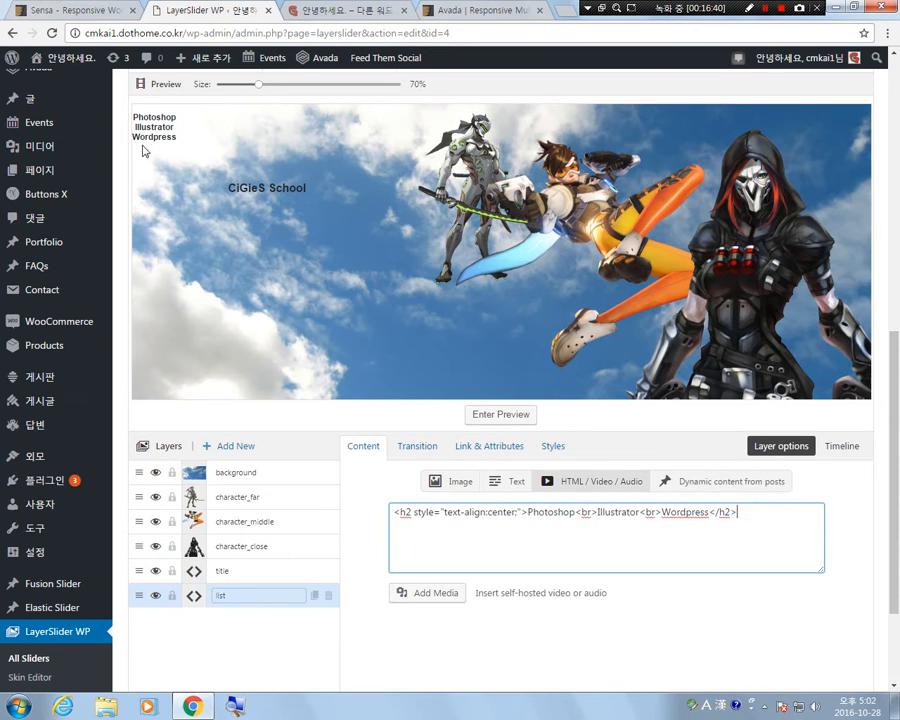
Move the software list into the sky beneath the CiGieS School title and lower the title closer to it.
drag(200, 175, 317, 321)
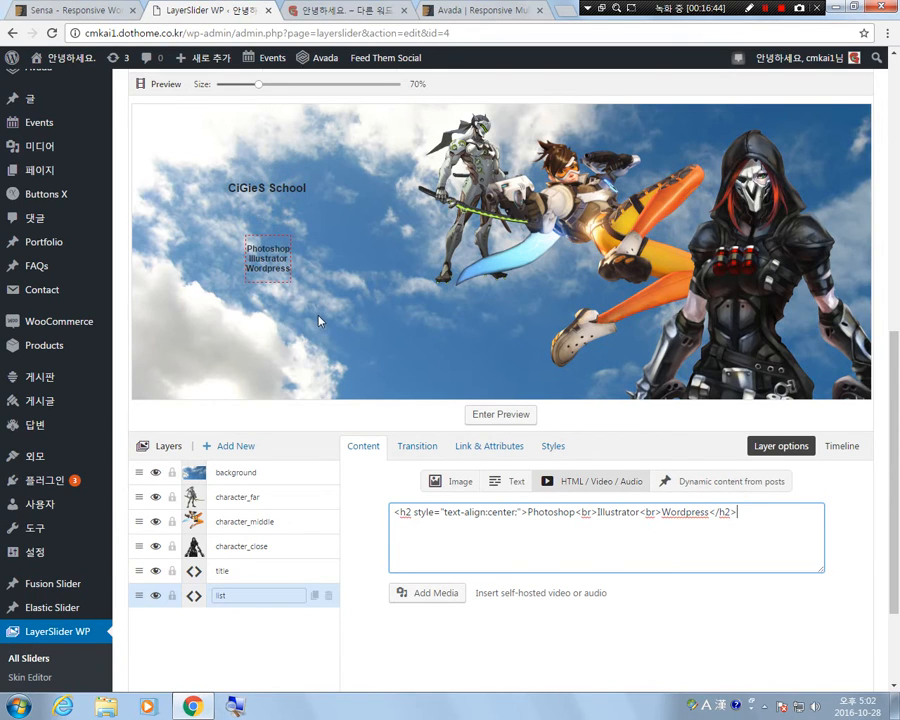
click(274, 187)
drag(274, 187, 276, 284)
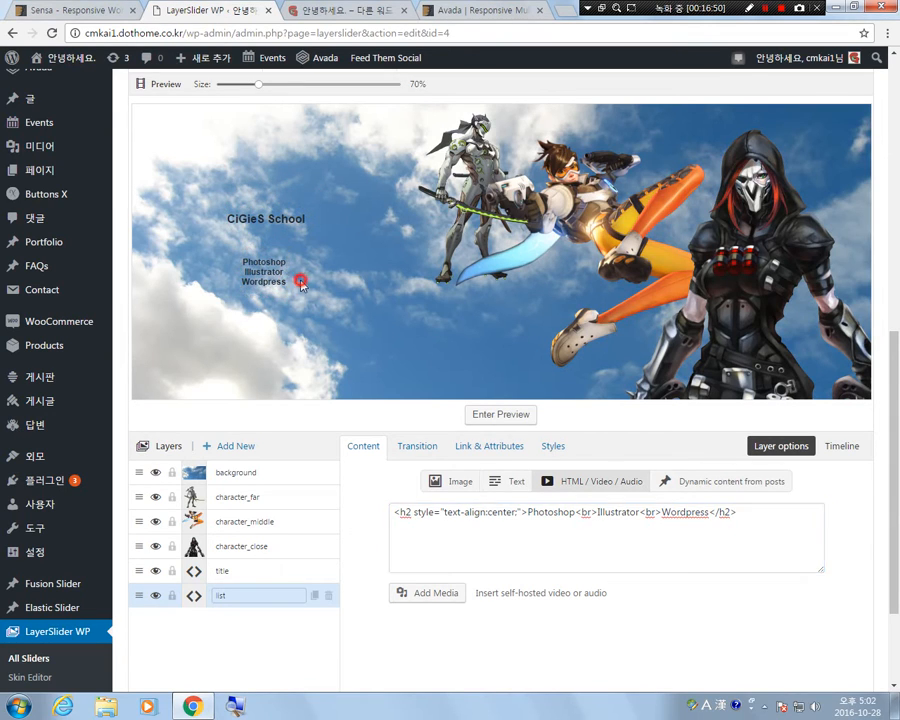
click(301, 281)
Examine the background layer's content, transition, link and attribute, and style settings.
click(555, 447)
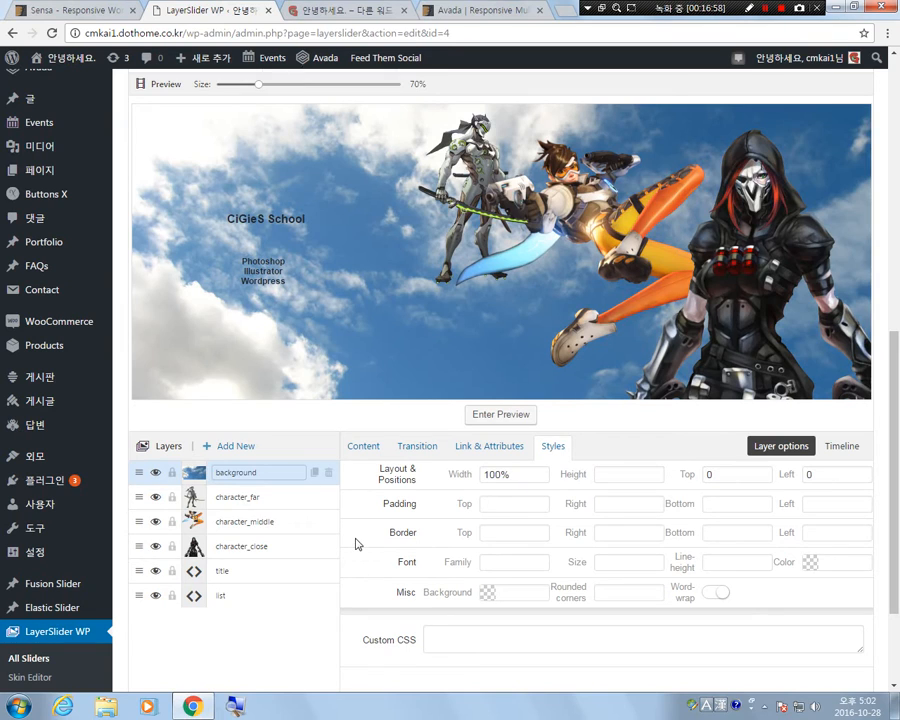
click(225, 637)
click(362, 452)
click(416, 447)
click(490, 447)
click(553, 447)
click(386, 447)
click(414, 446)
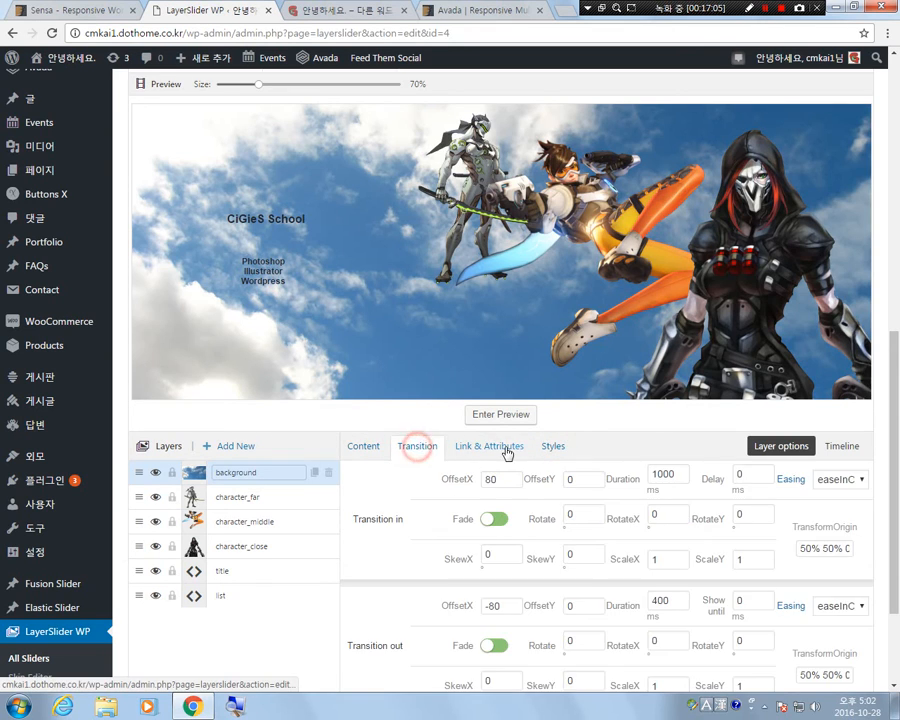
click(492, 446)
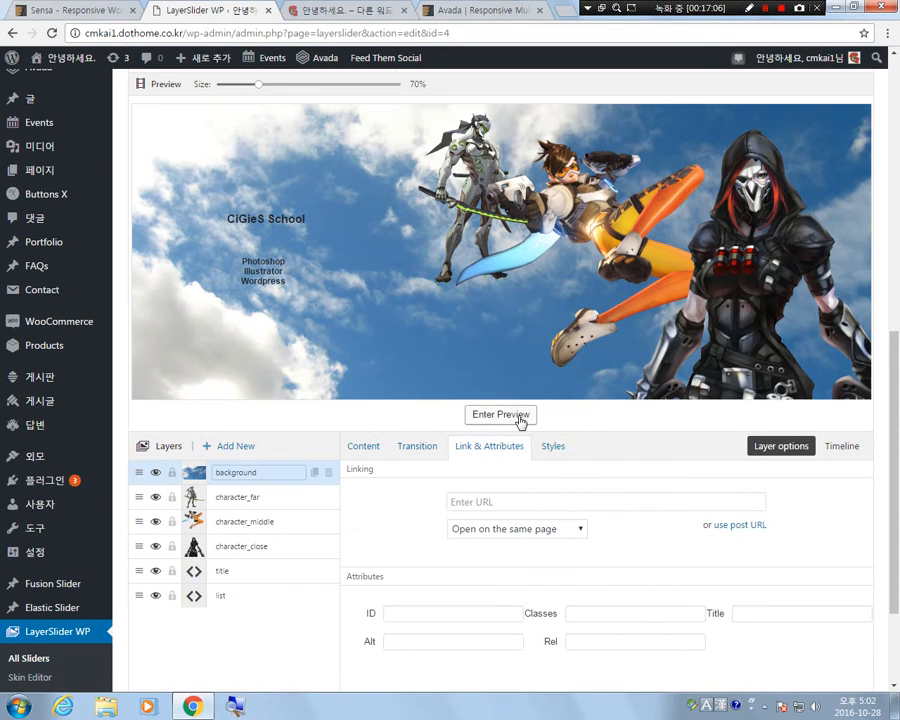
Play the slide preview to check the layer animations, and return to the layer editor.
click(612, 416)
click(515, 418)
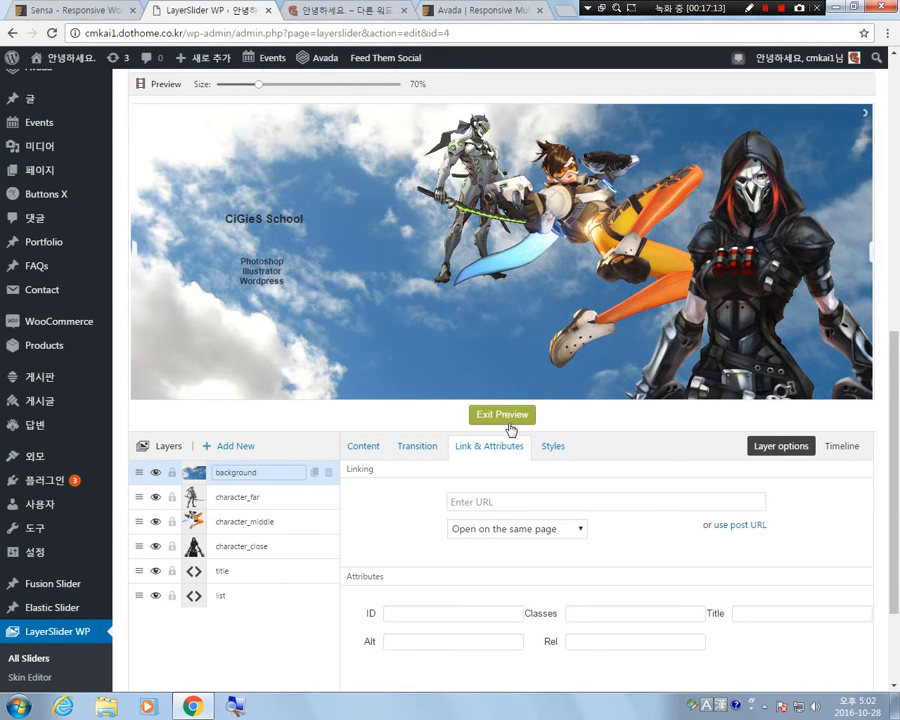
click(504, 415)
click(507, 415)
click(508, 418)
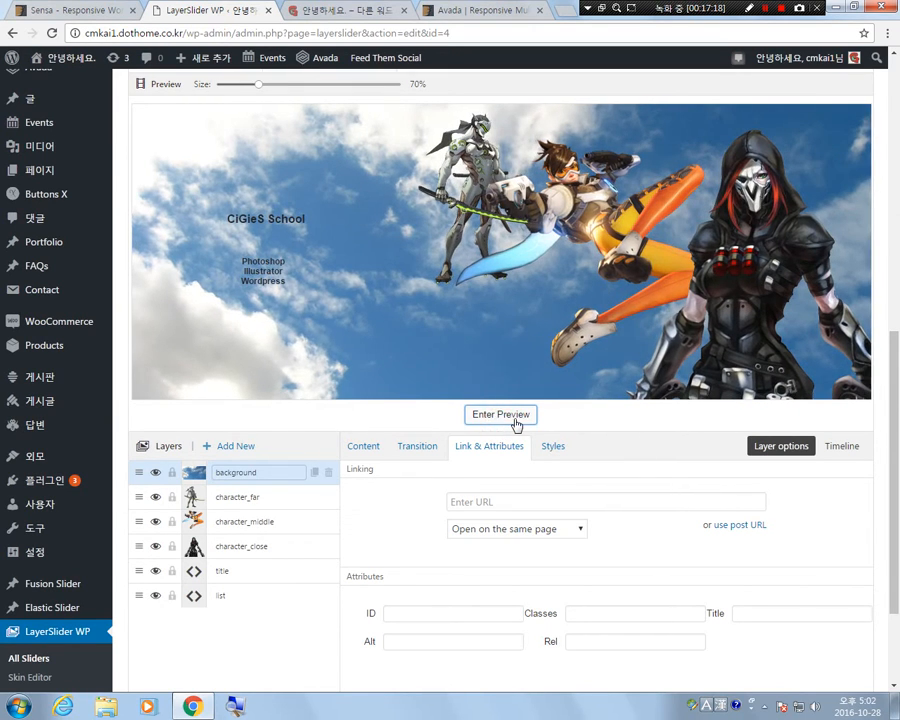
click(516, 420)
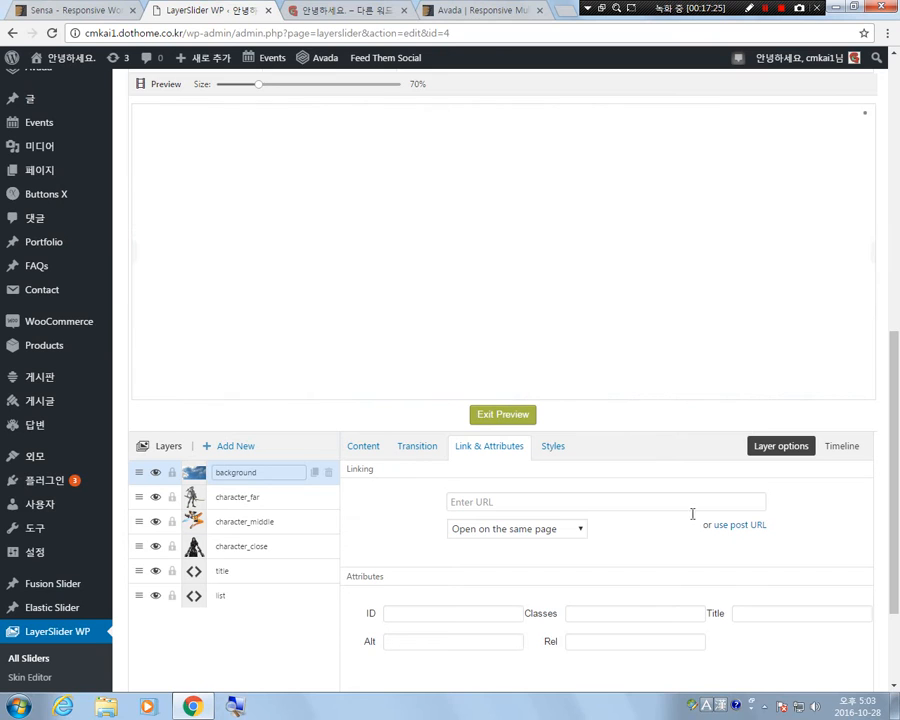
click(509, 414)
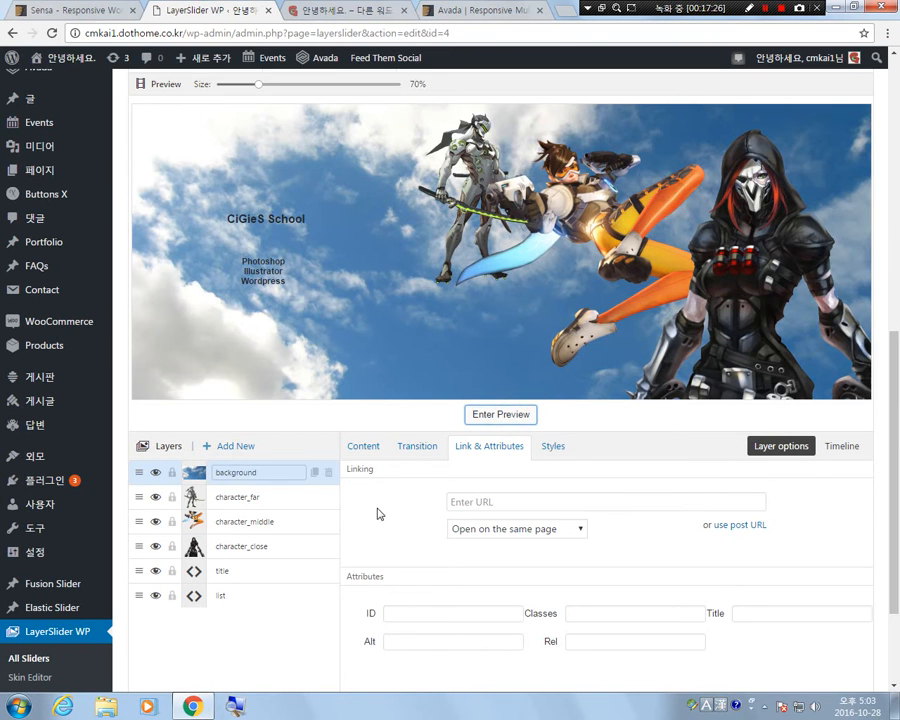
Set OffsetX to 0 for both the transition in and transition out of the background layer, and preview the slide.
scroll(377, 512, down, 3)
scroll(378, 521, up, 3)
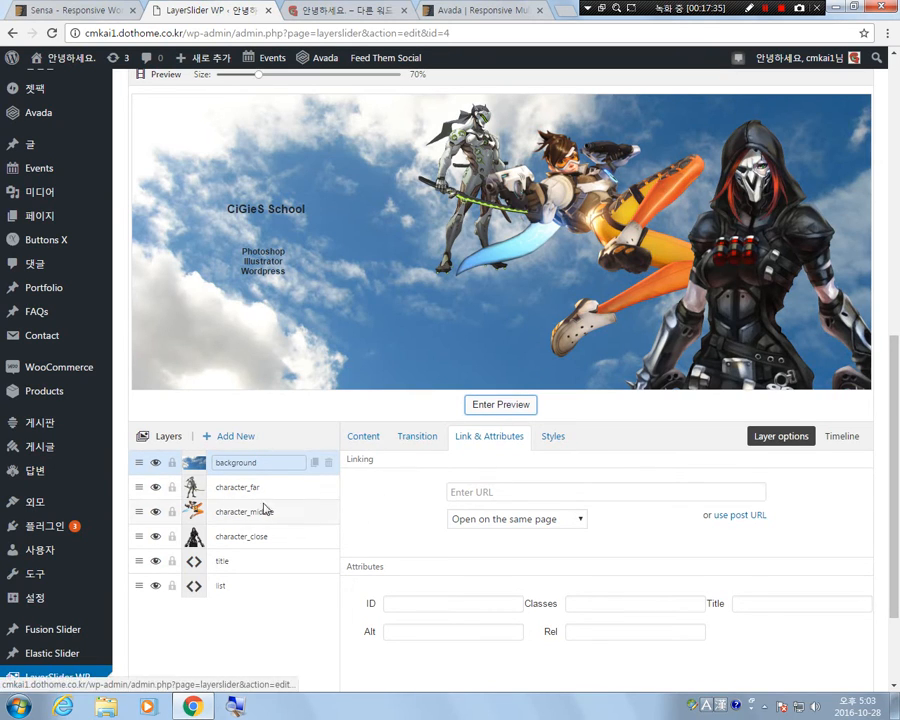
click(430, 444)
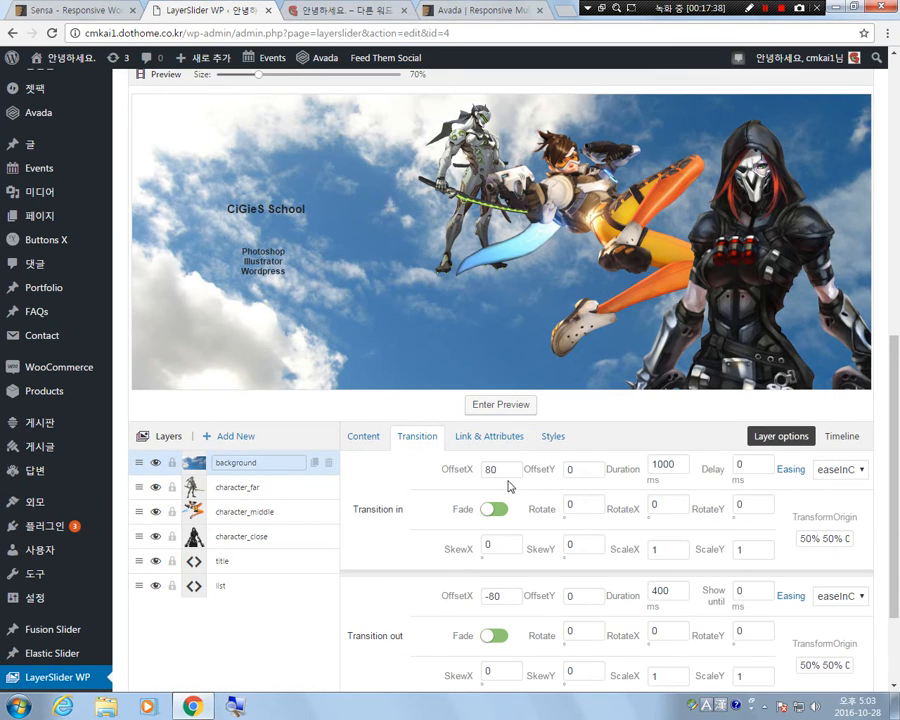
drag(508, 469, 432, 461)
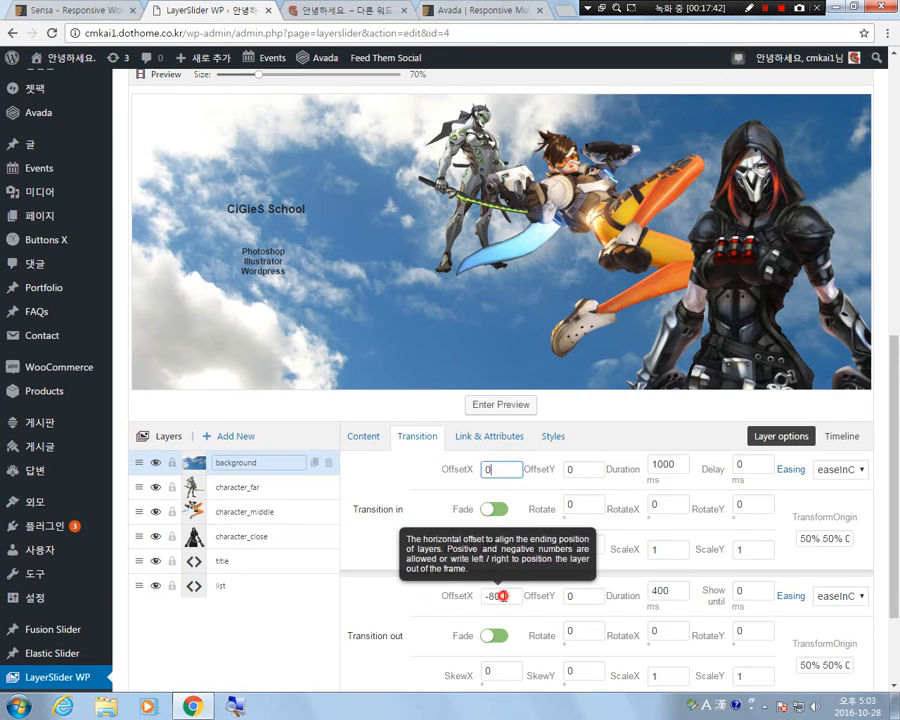
drag(498, 596, 480, 596)
text(0)
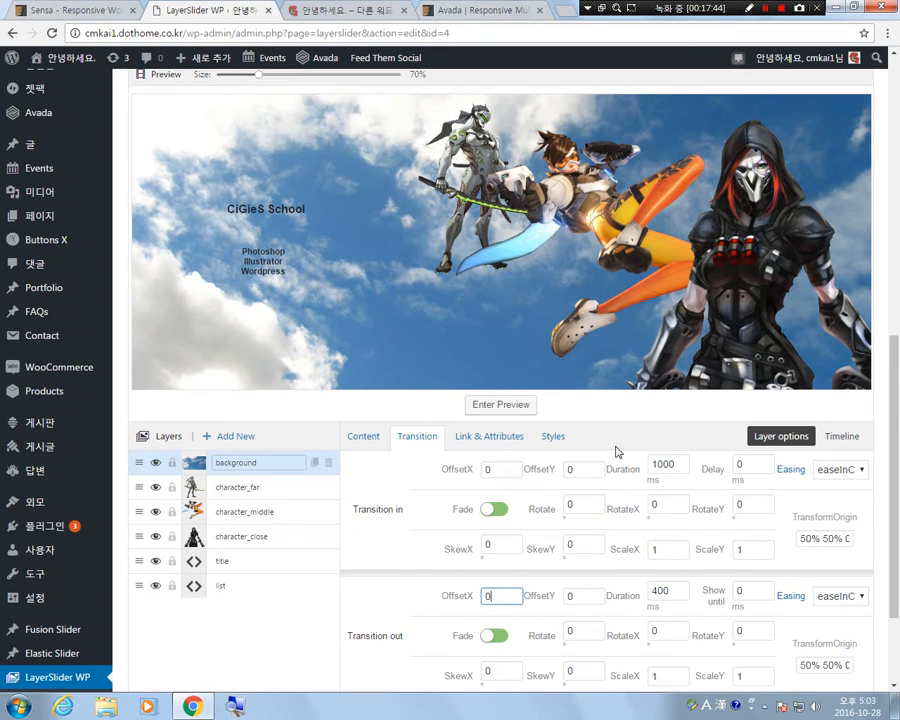
click(503, 408)
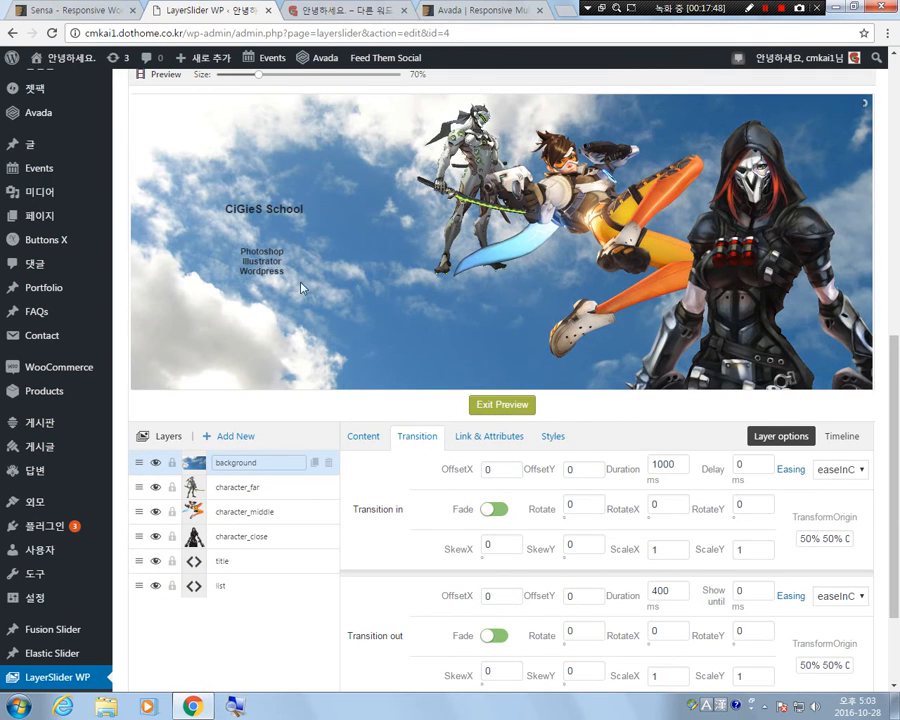
click(511, 406)
Examine the background layer's transition in and transition out settings, including the fade switches, durations and parallax level.
scroll(420, 578, down, 1)
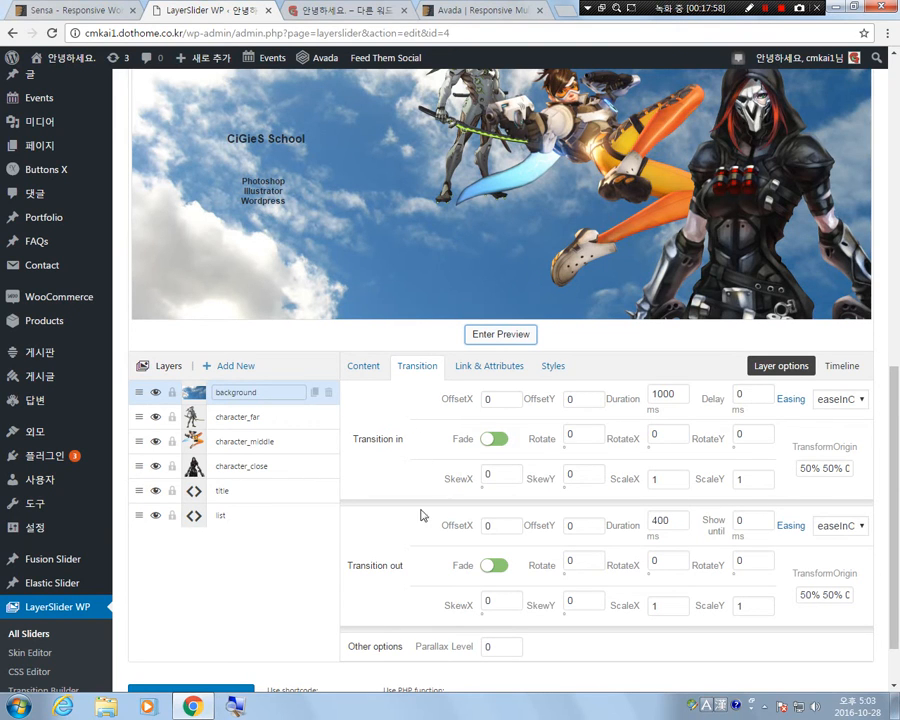
scroll(410, 567, down, 1)
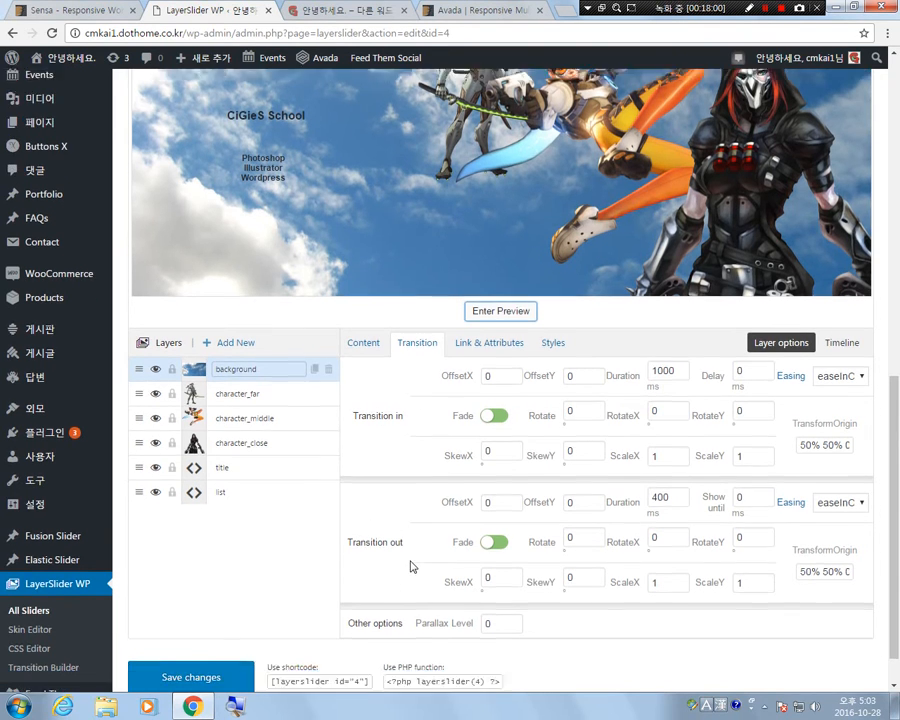
scroll(237, 484, up, 2)
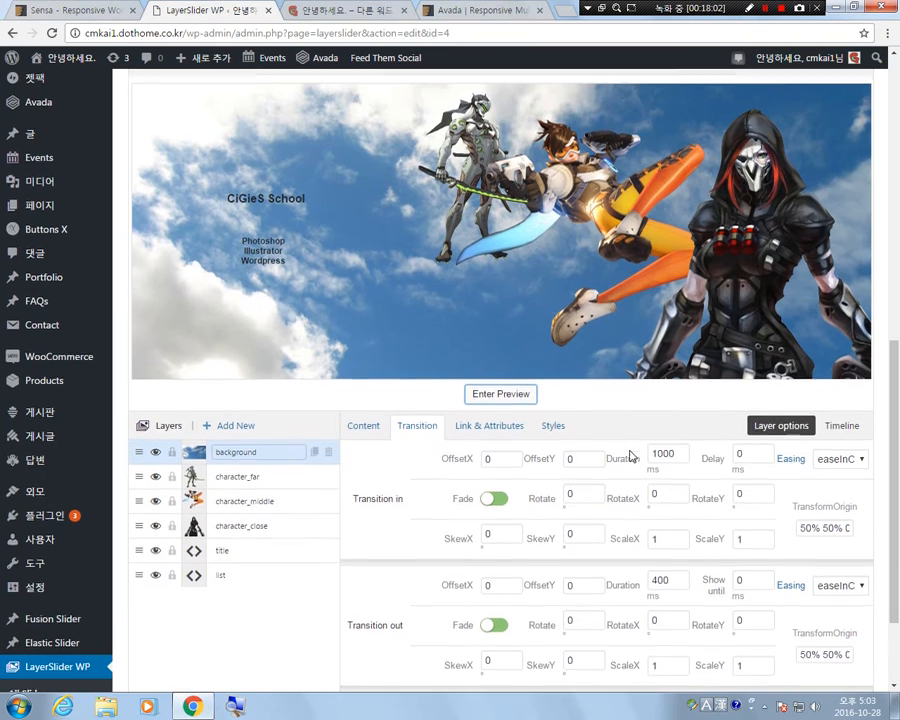
scroll(630, 456, down, 2)
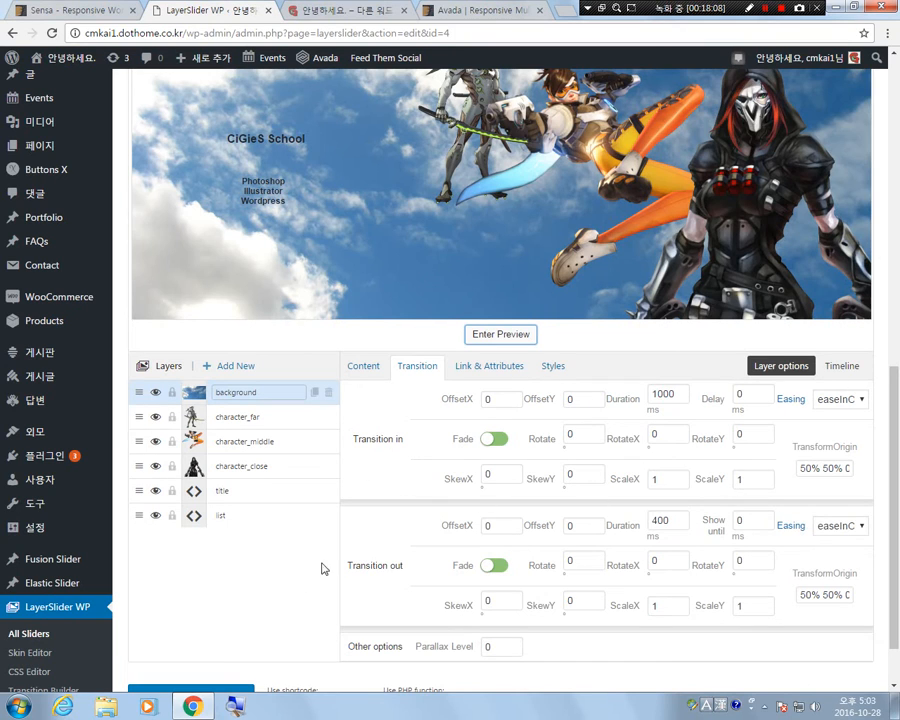
scroll(652, 430, up, 2)
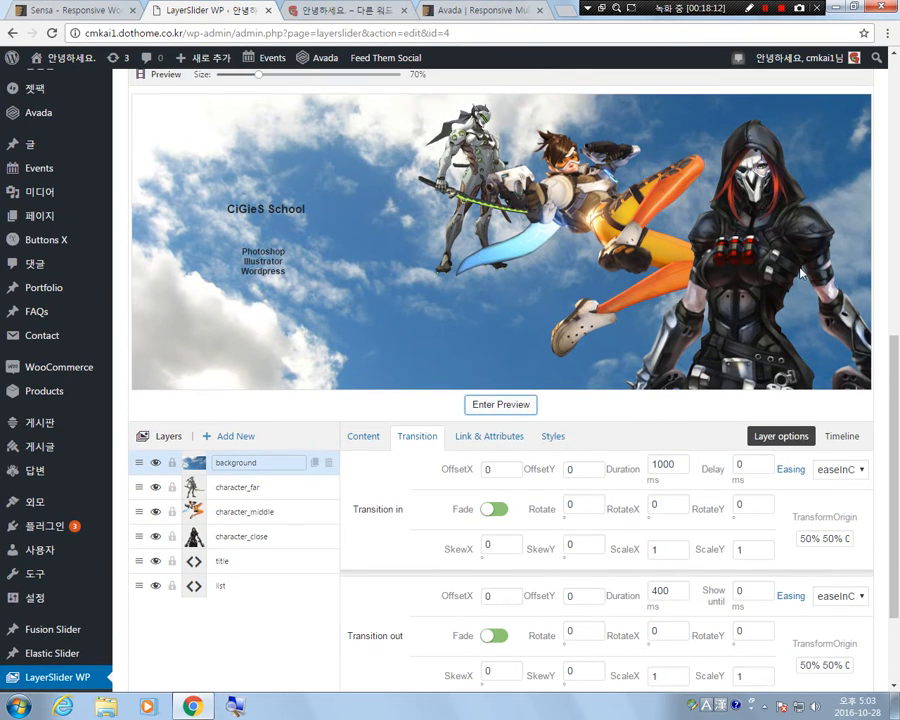
scroll(500, 523, down, 3)
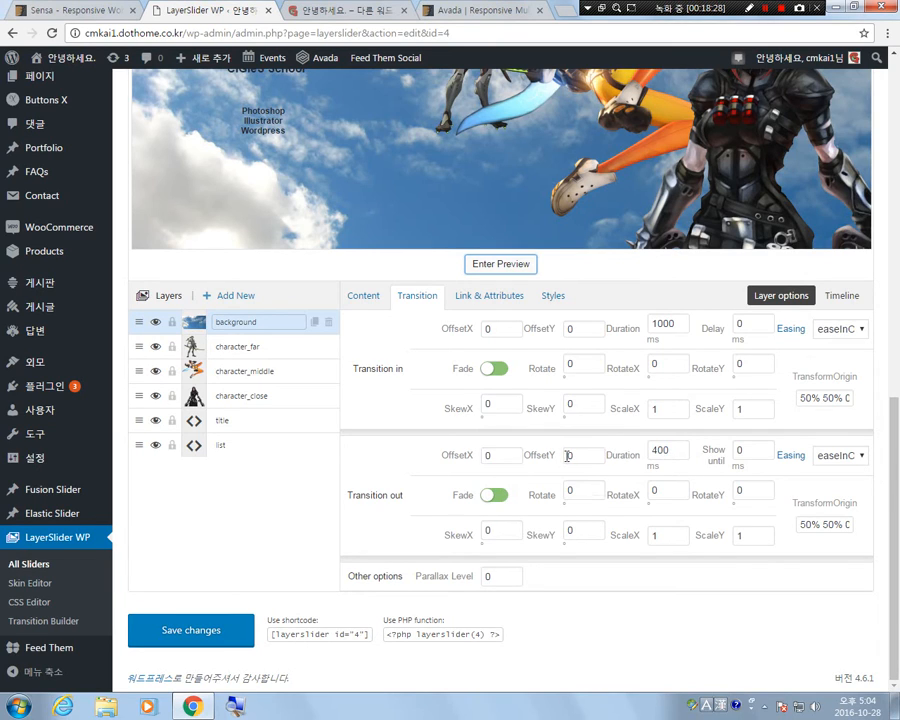
scroll(567, 455, up, 3)
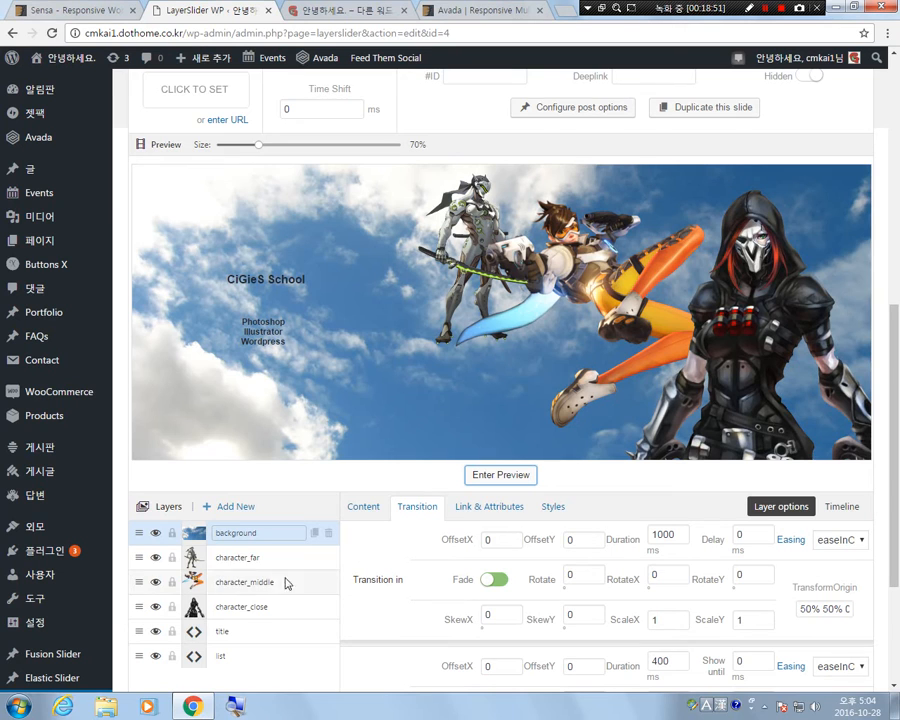
scroll(617, 593, down, 2)
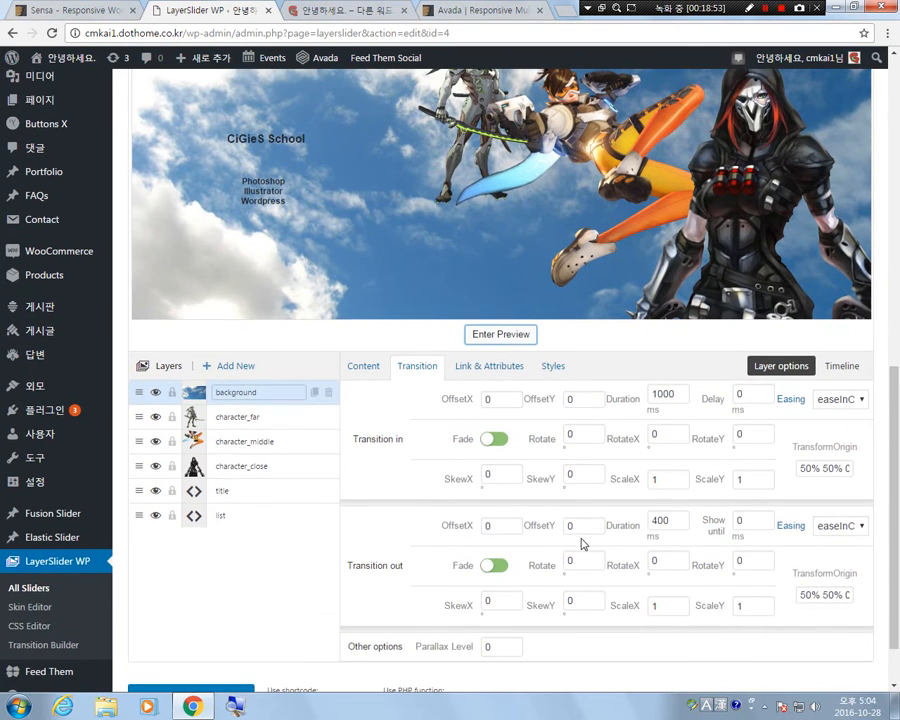
scroll(583, 543, up, 1)
scroll(488, 514, down, 1)
click(492, 562)
scroll(772, 500, up, 1)
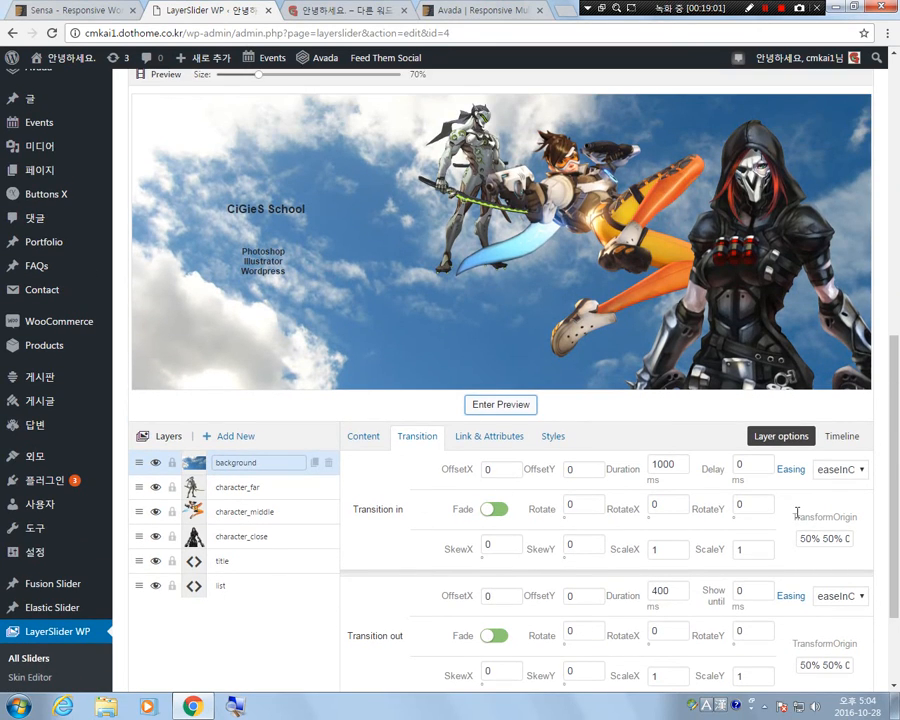
click(495, 512)
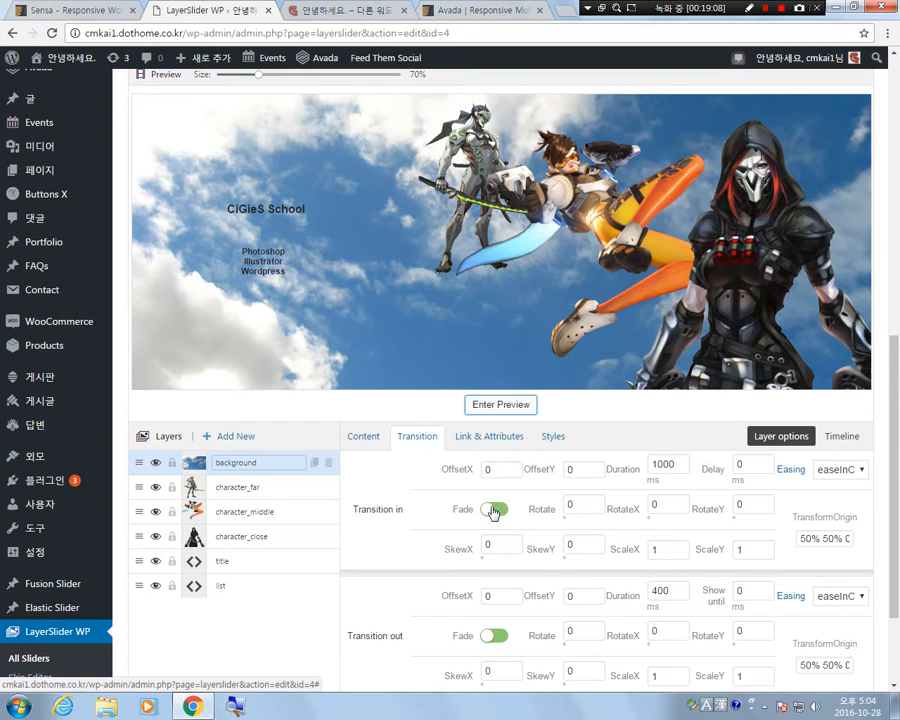
Select the character_far layer and review its transition in and transition out offsets.
click(241, 486)
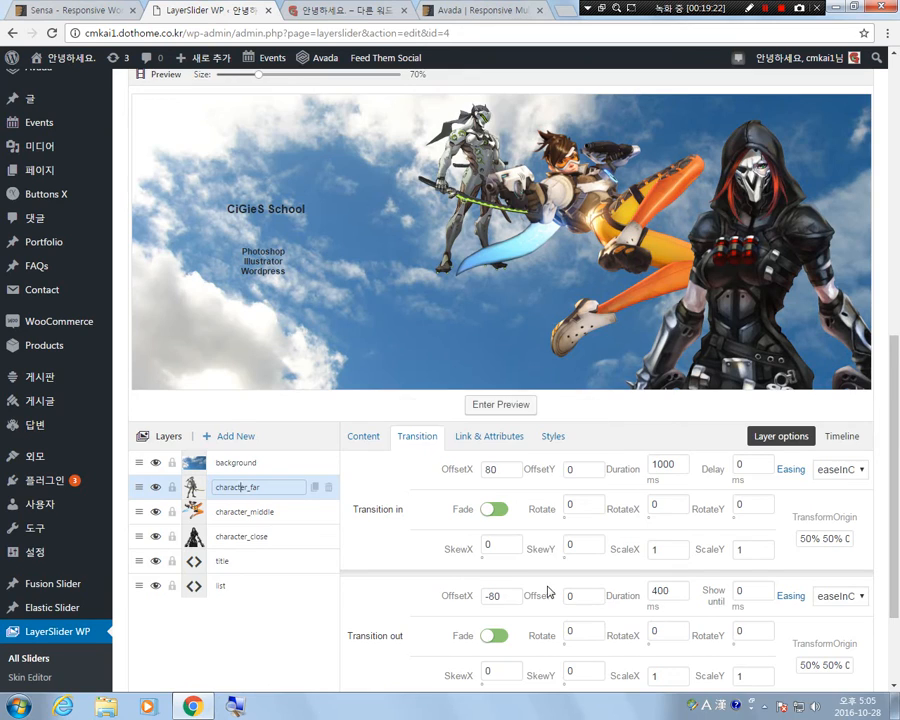
scroll(549, 588, down, 1)
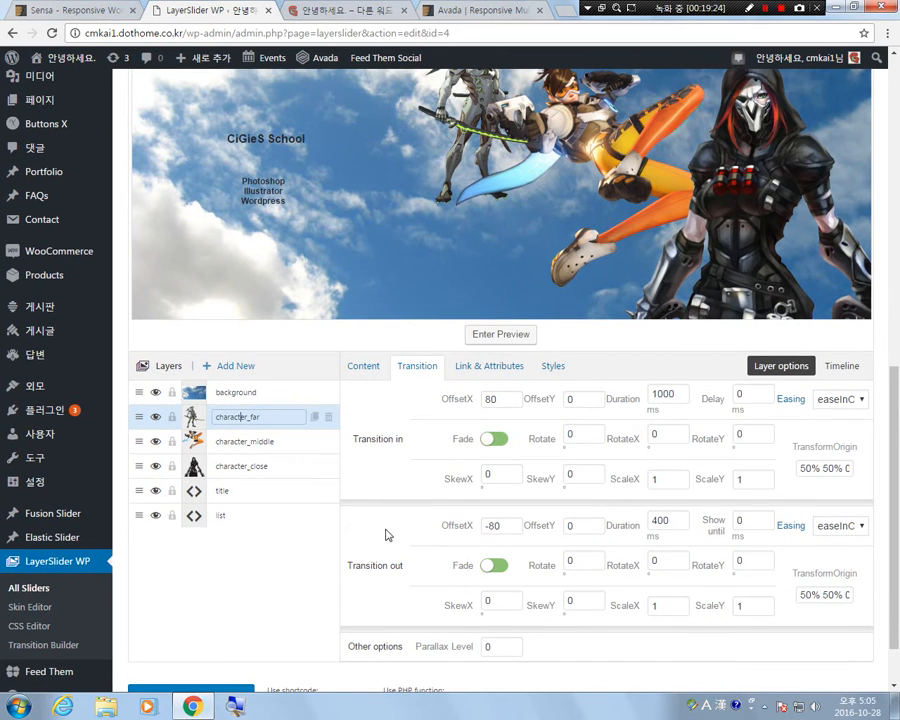
scroll(450, 242, up, 1)
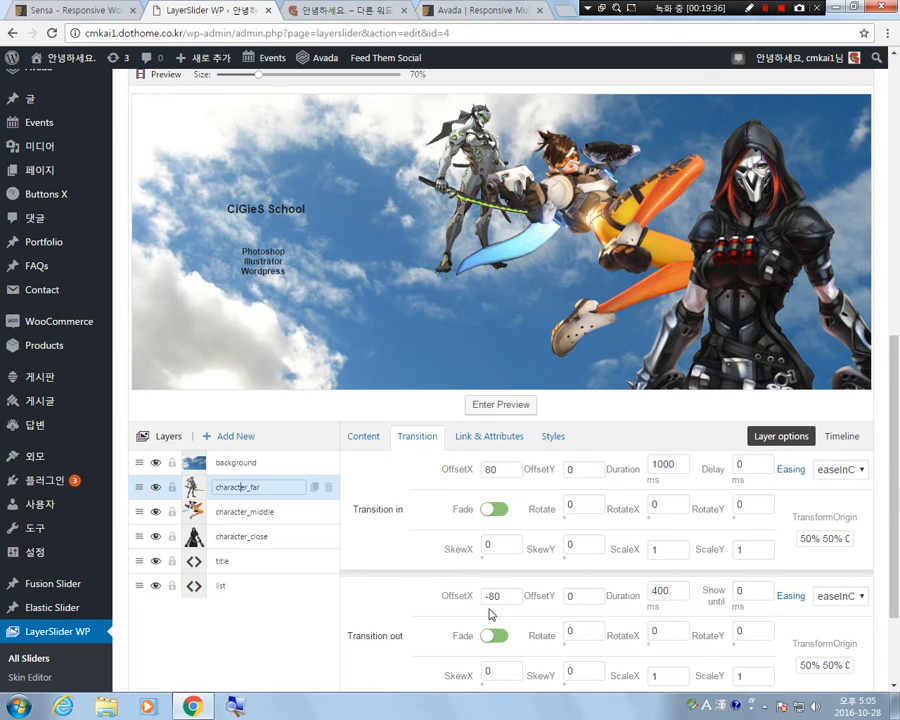
scroll(717, 619, down, 1)
scroll(700, 621, up, 1)
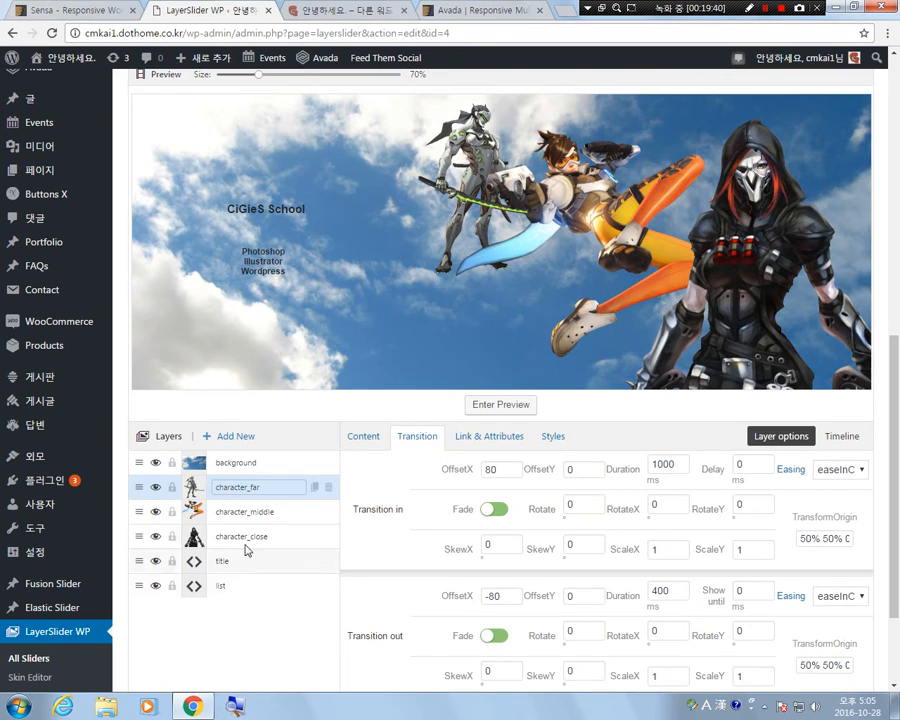
Reverse the character_middle layer's horizontal motion by setting OffsetX to -80 for transition in and 80 for transition out.
click(240, 514)
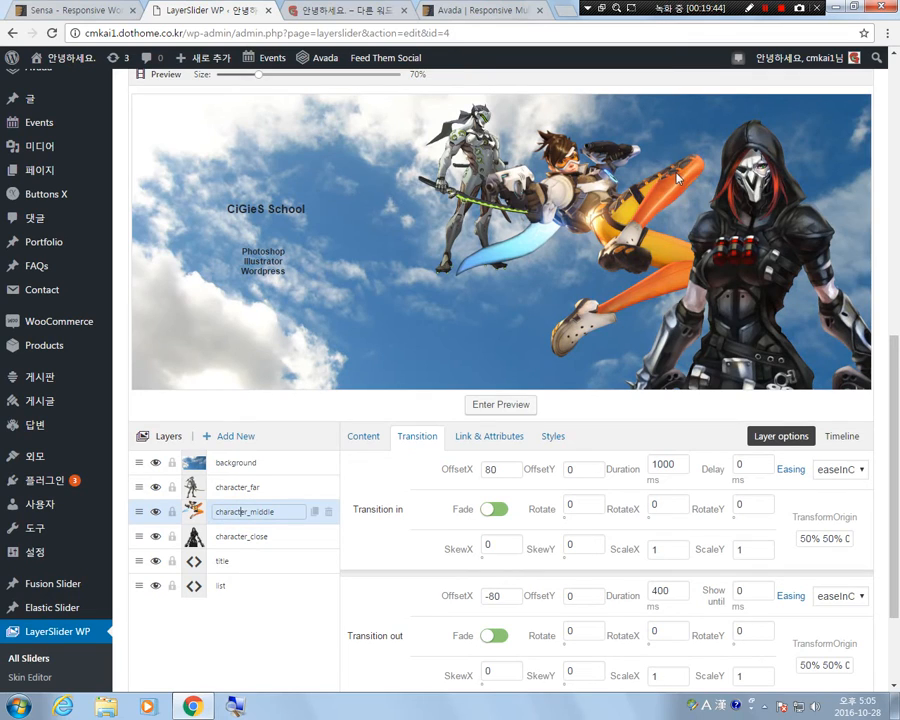
click(486, 469)
text(-)
click(487, 596)
key(BackSpace)
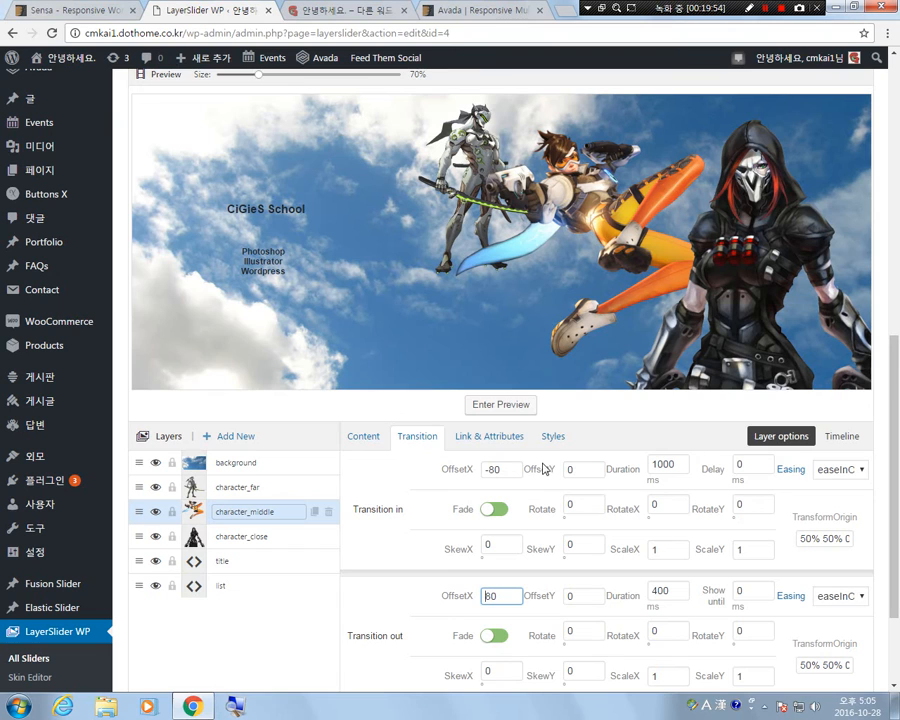
Play the slide preview several times to check the character_middle layer's reversed entrance, and return to the layer editor.
click(501, 406)
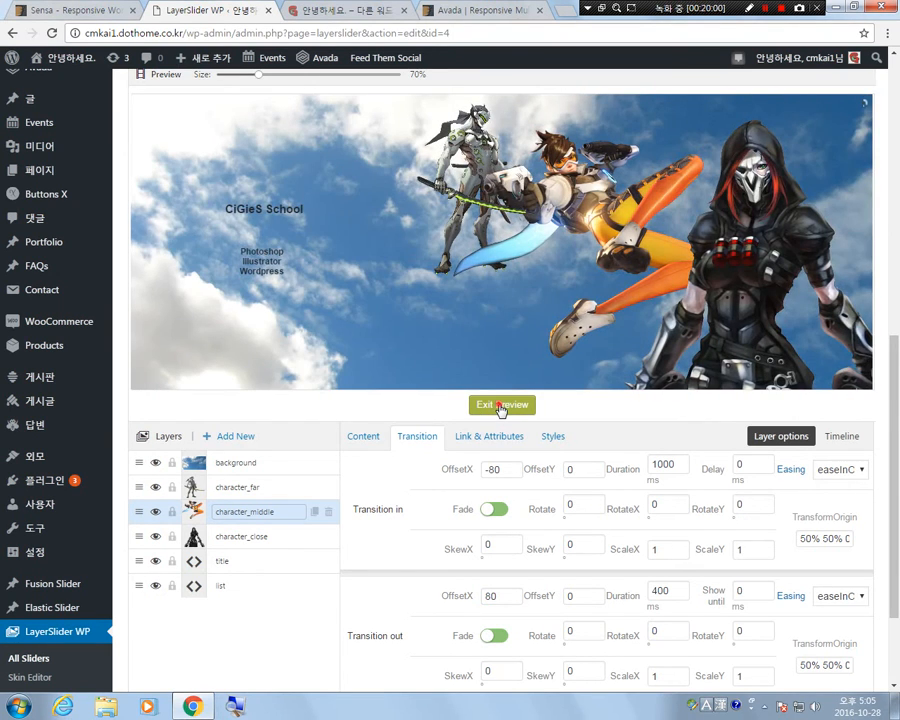
click(501, 406)
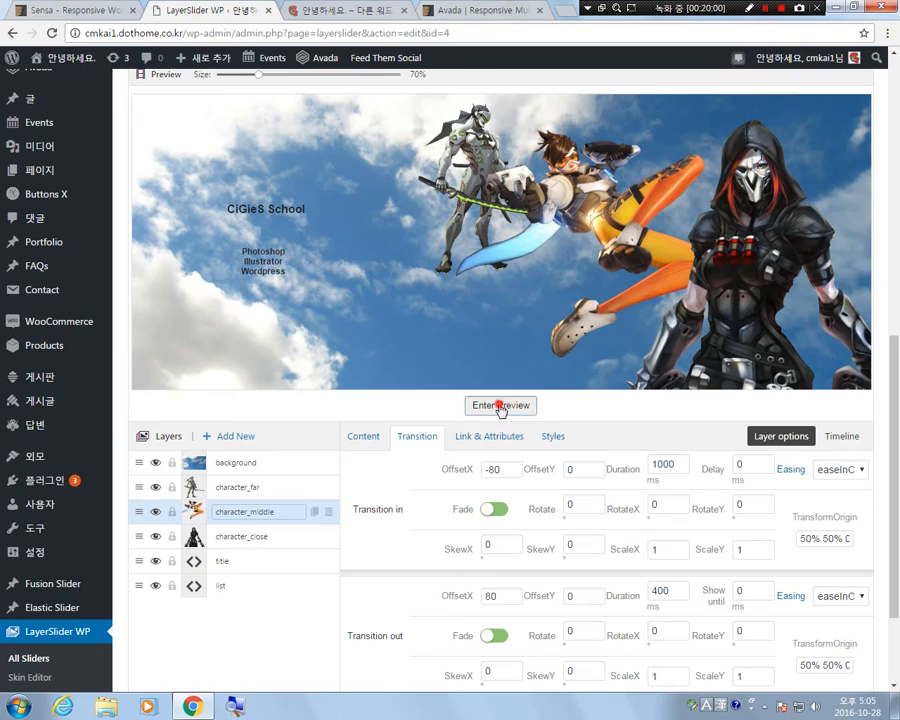
click(501, 406)
click(501, 406)
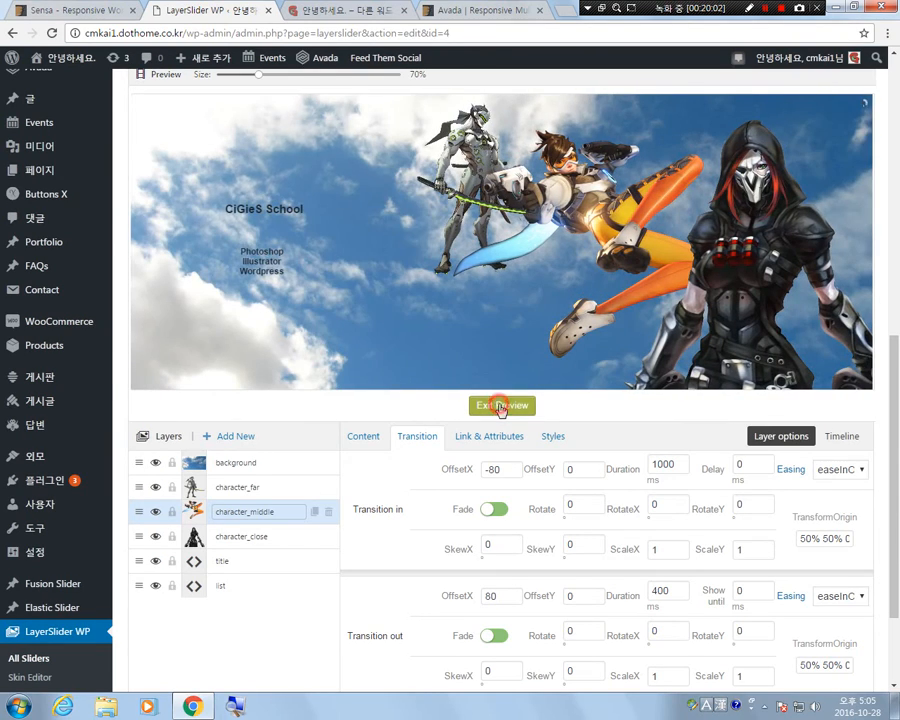
click(501, 406)
click(520, 404)
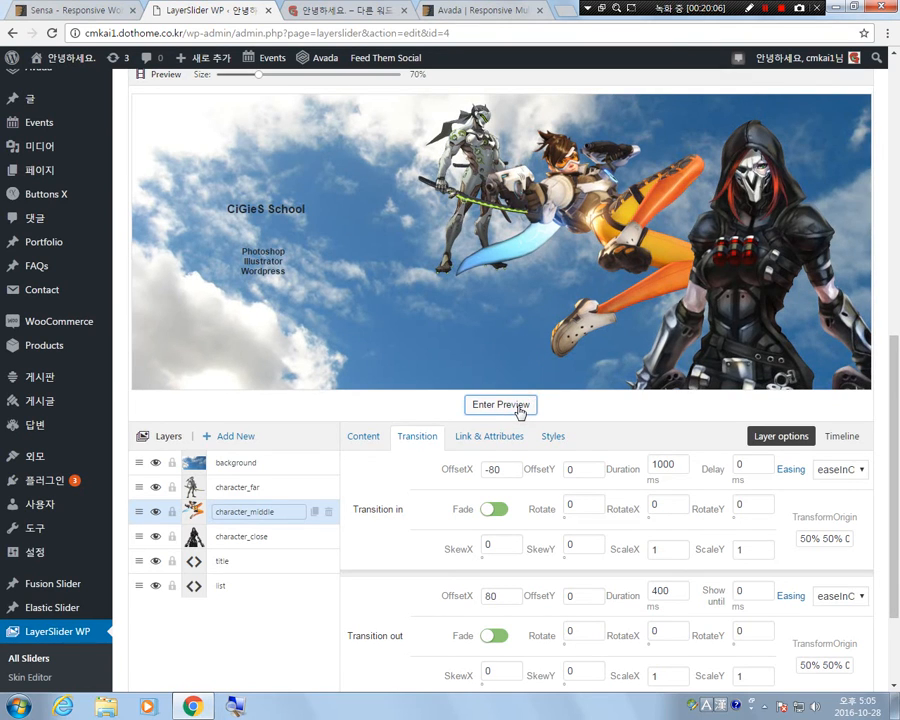
click(519, 408)
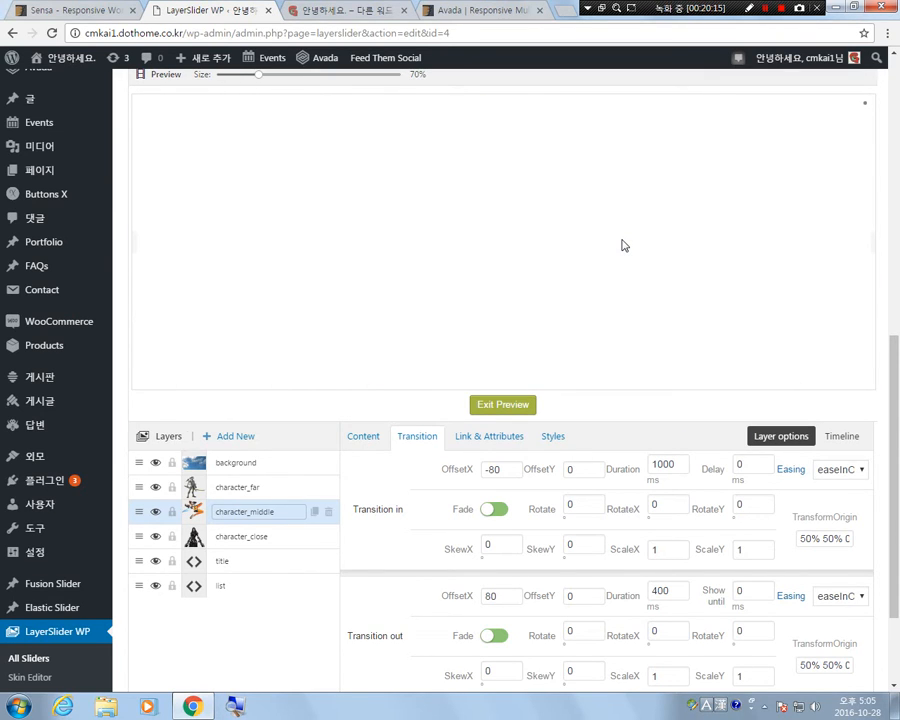
click(515, 405)
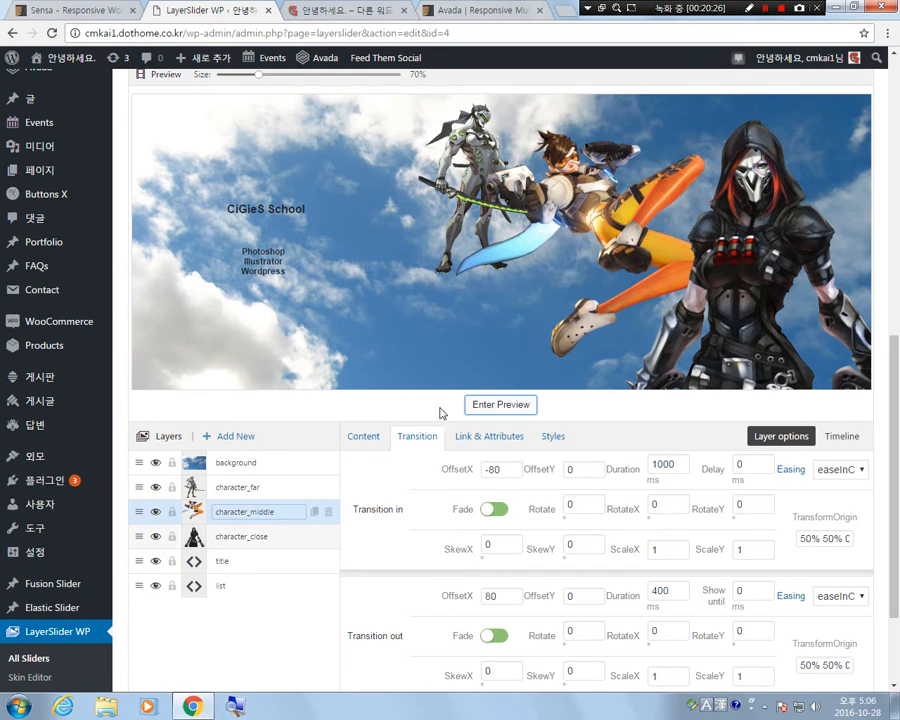
Set OffsetX to 0 for both the transition in and transition out of the character_close layer.
click(243, 543)
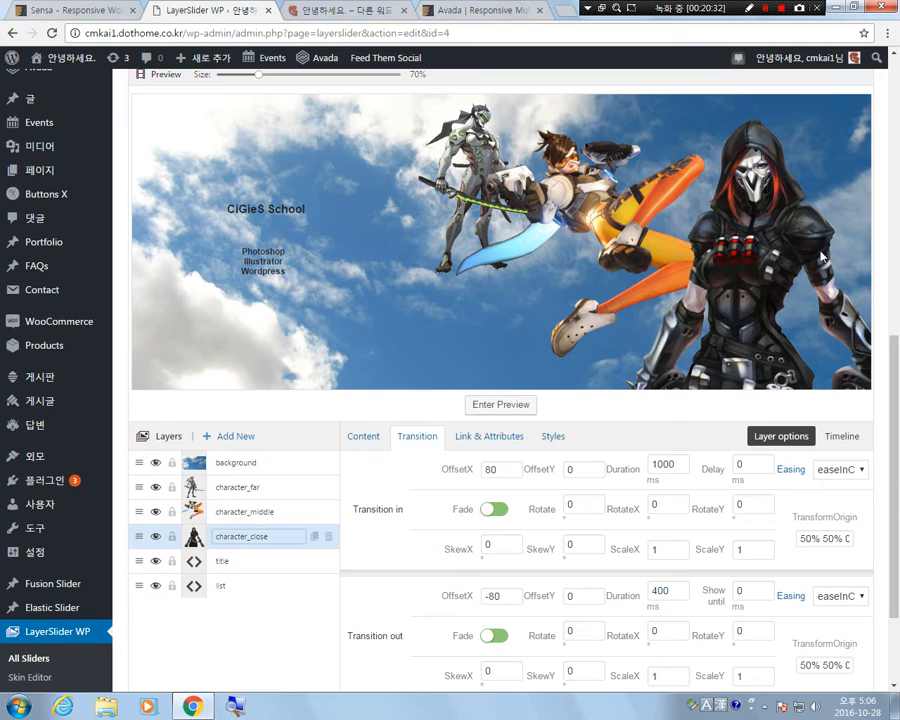
double_click(508, 469)
text(0)
drag(506, 595, 432, 593)
text(0)
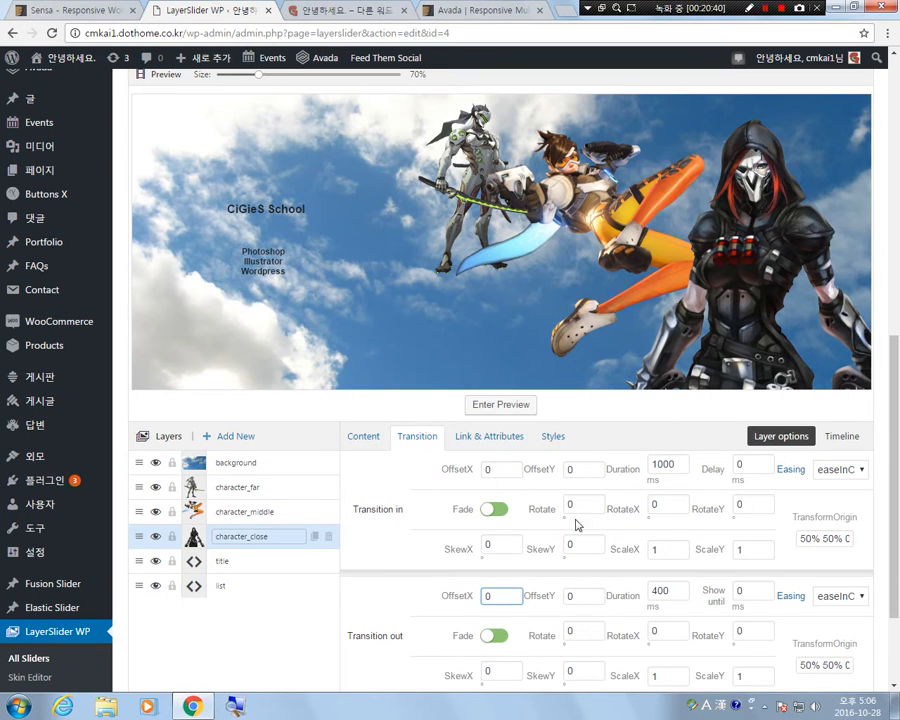
Give the character_close layer vertical motion by setting OffsetY to 100 for transition in and -100 for transition out.
double_click(571, 468)
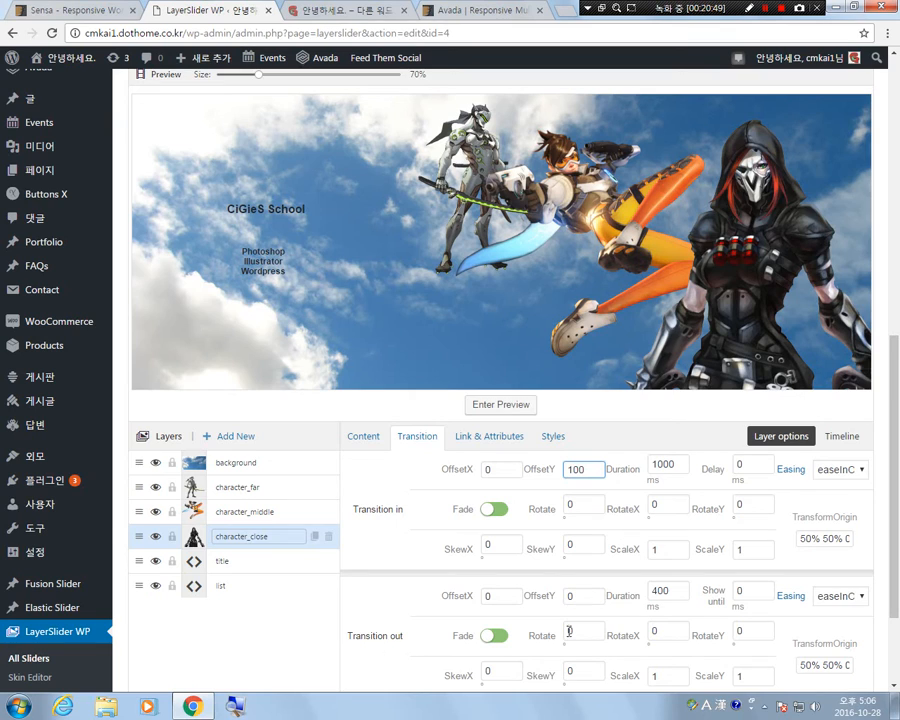
double_click(590, 594)
text(-100)
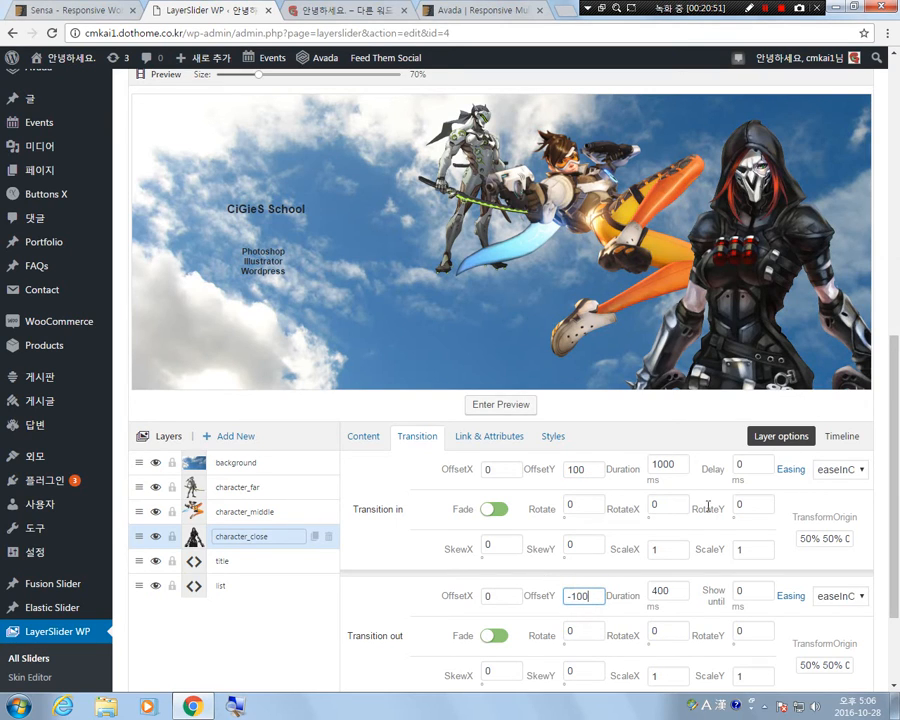
click(629, 408)
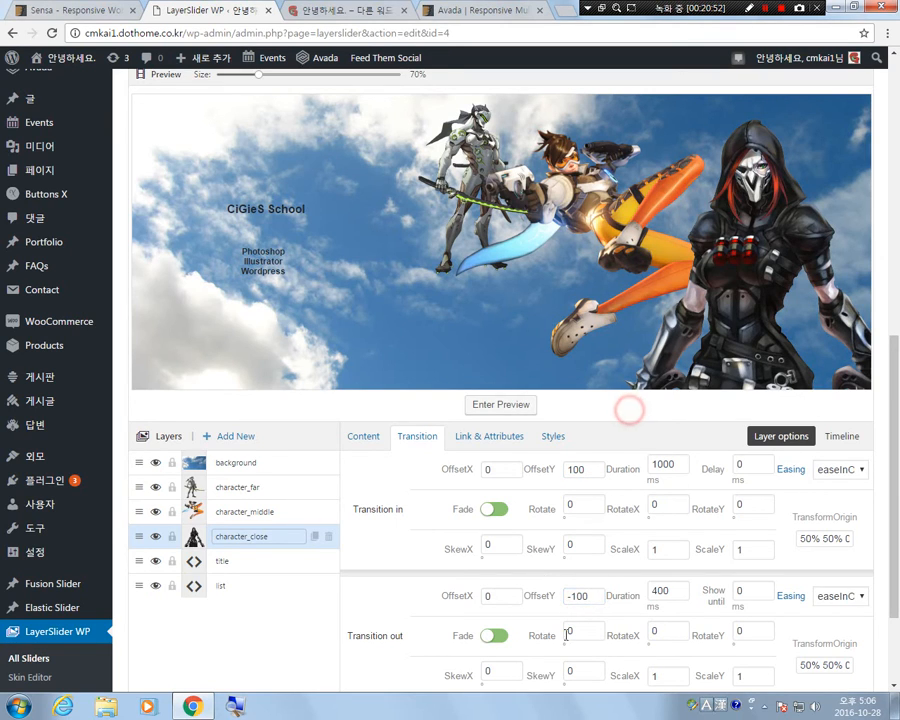
Replay the slide preview to check the character_close layer's vertical entrance, and return to the layer editor.
click(508, 406)
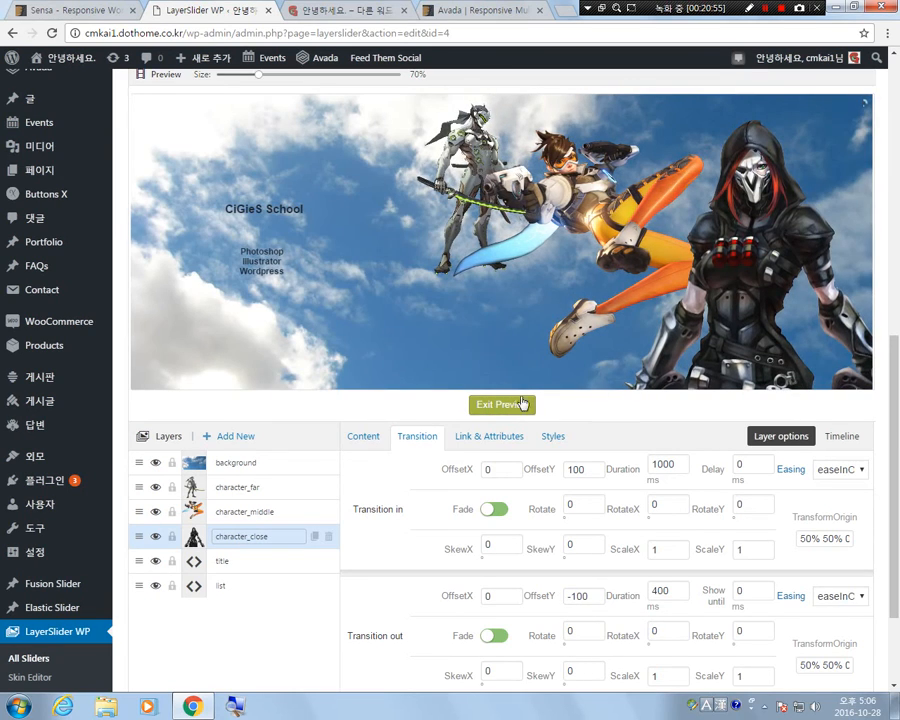
click(504, 406)
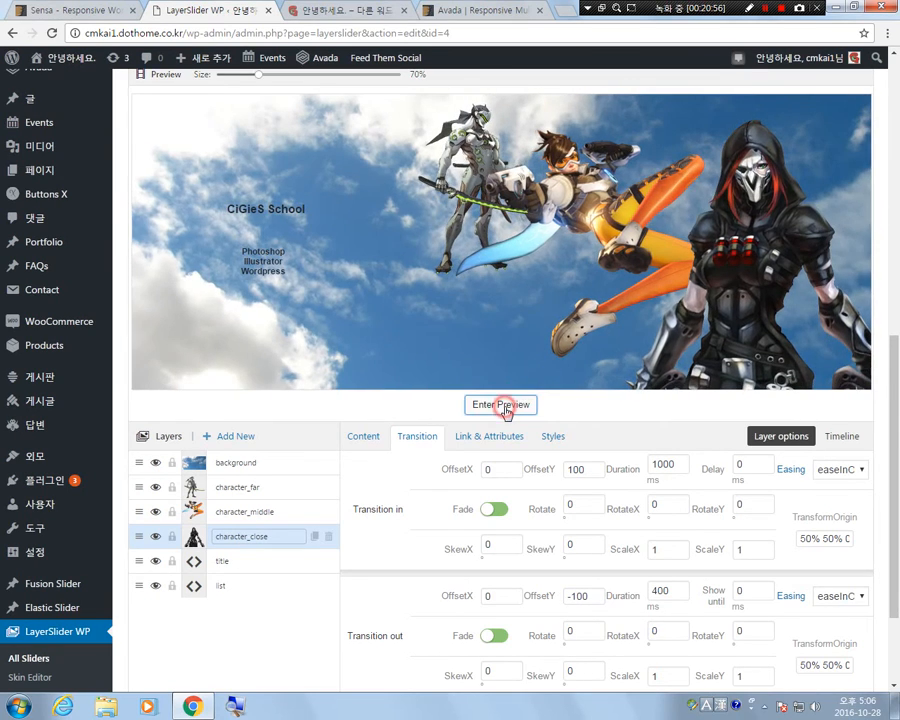
click(505, 408)
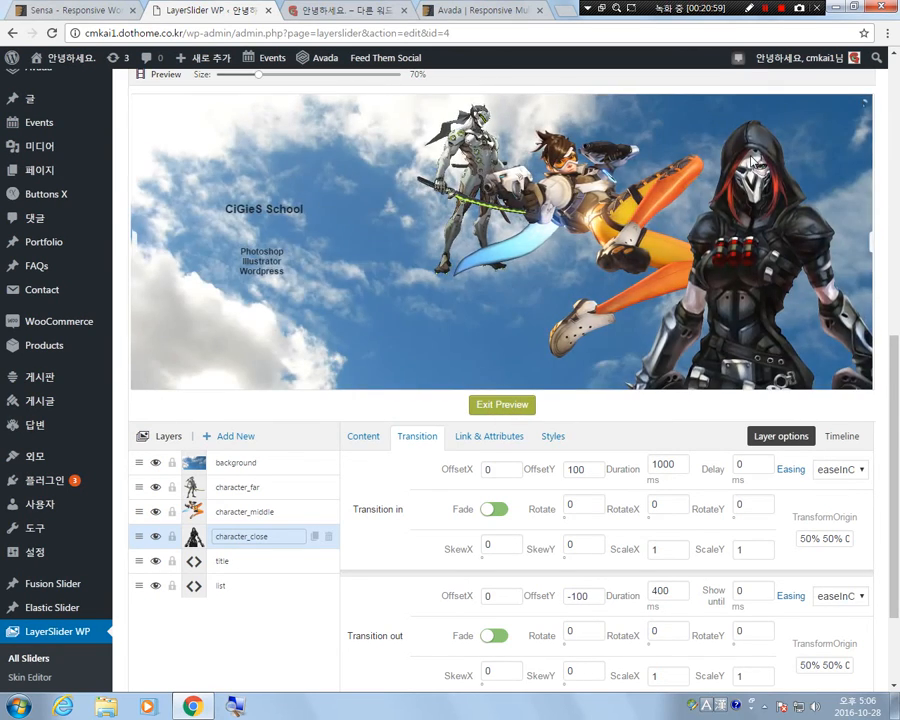
click(500, 404)
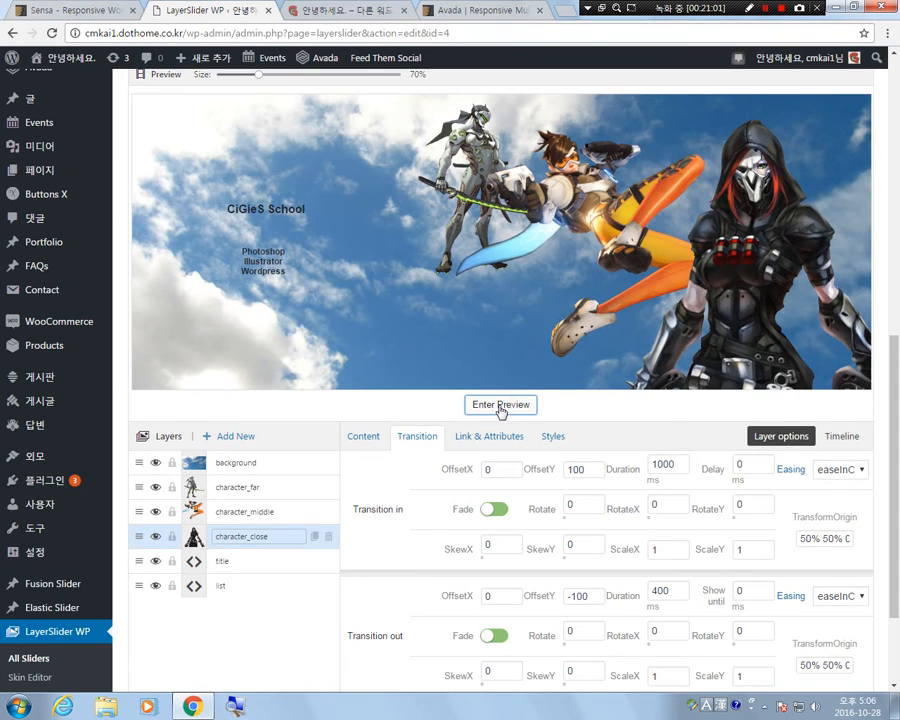
click(502, 405)
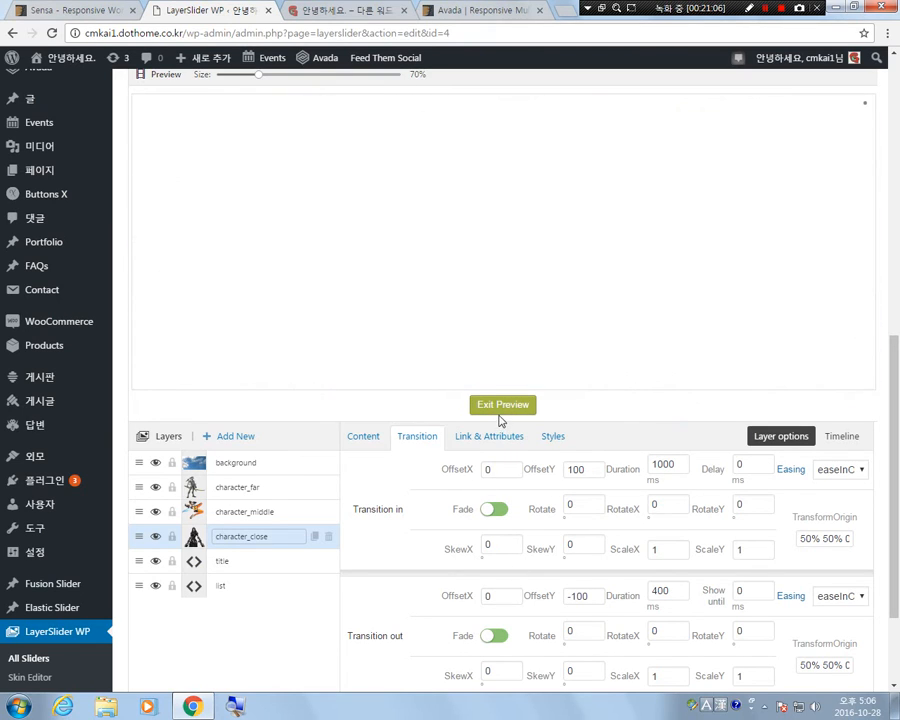
click(501, 405)
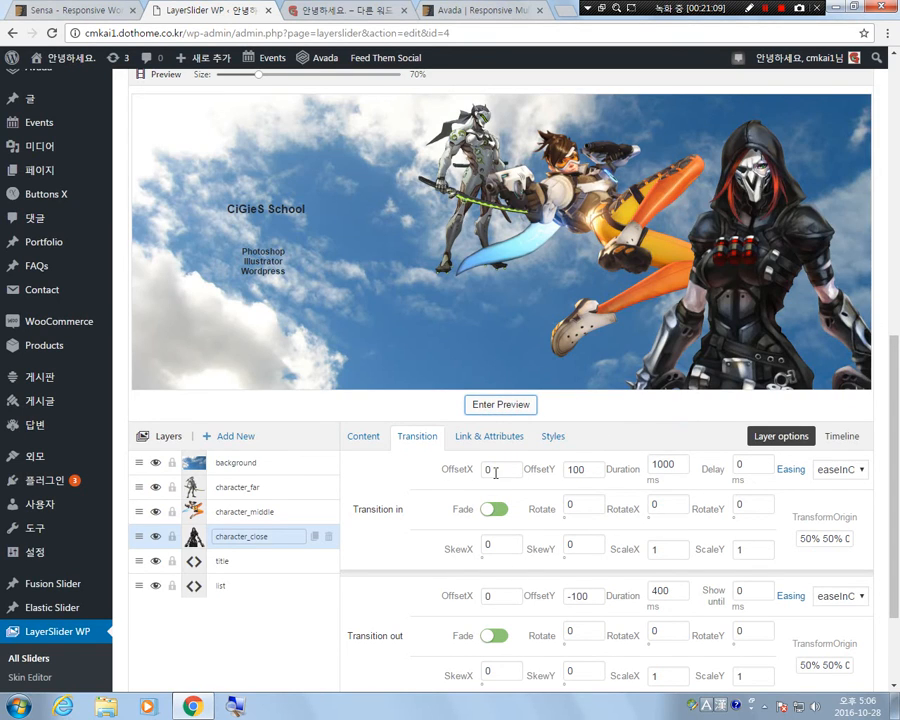
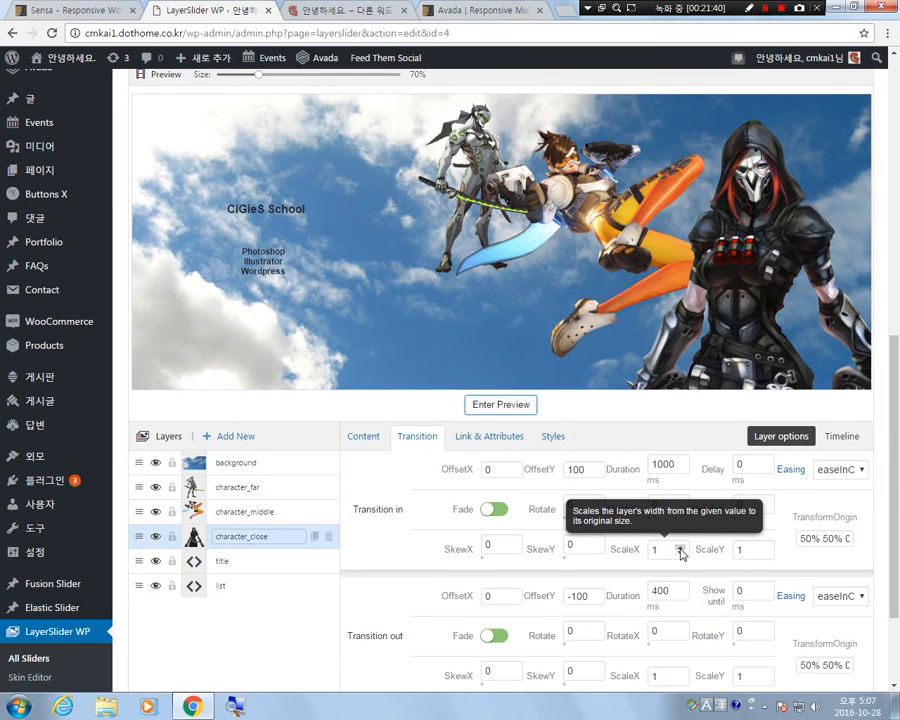
Set the character_close layer's Rotate to 90 for transition in and -90 for transition out.
scroll(680, 553, down, 3)
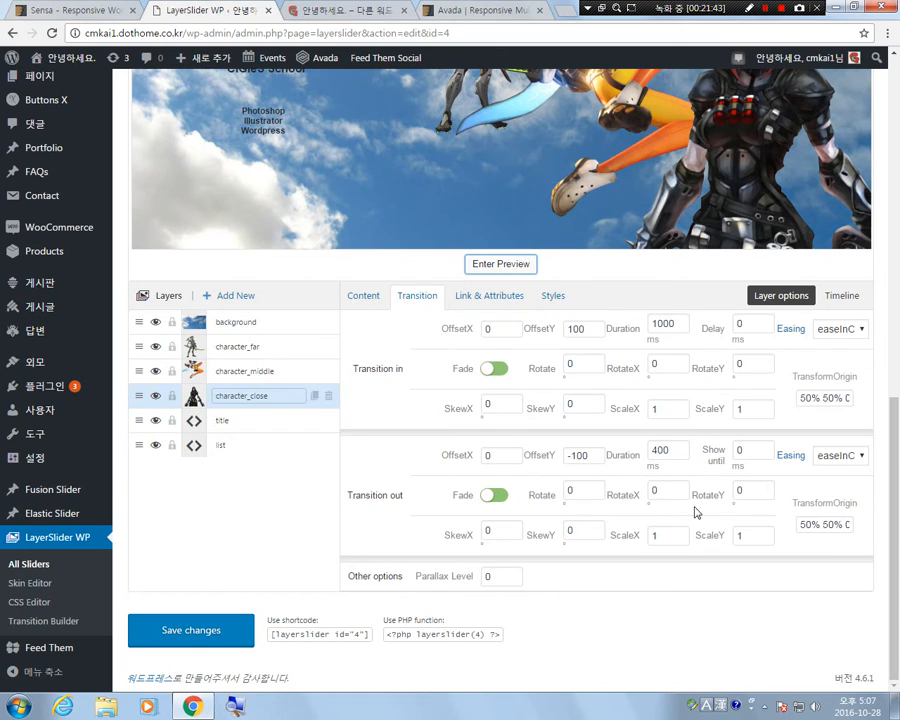
scroll(575, 500, up, 5)
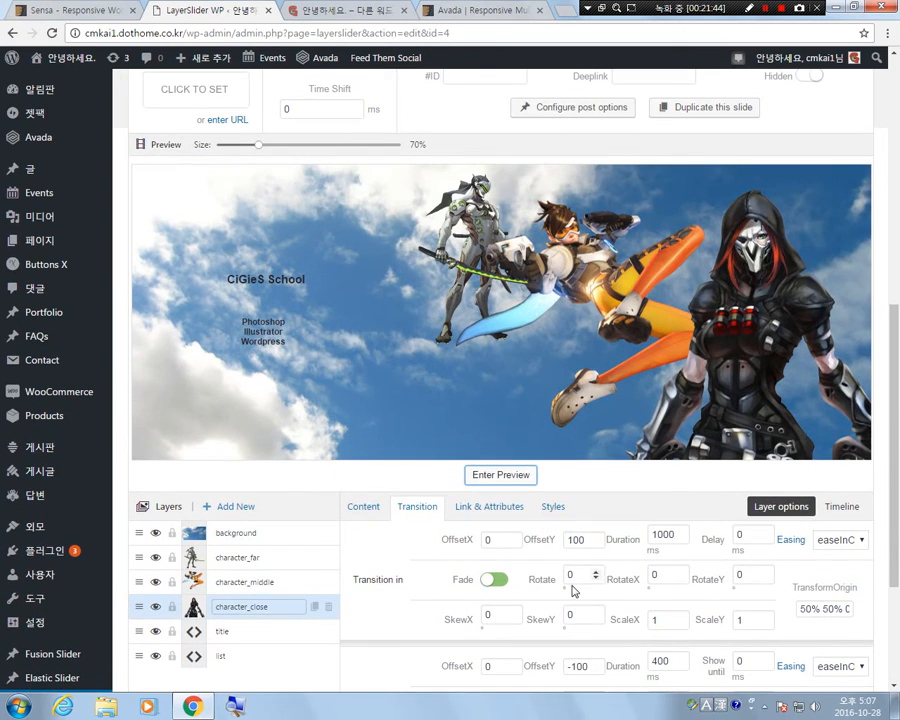
double_click(585, 571)
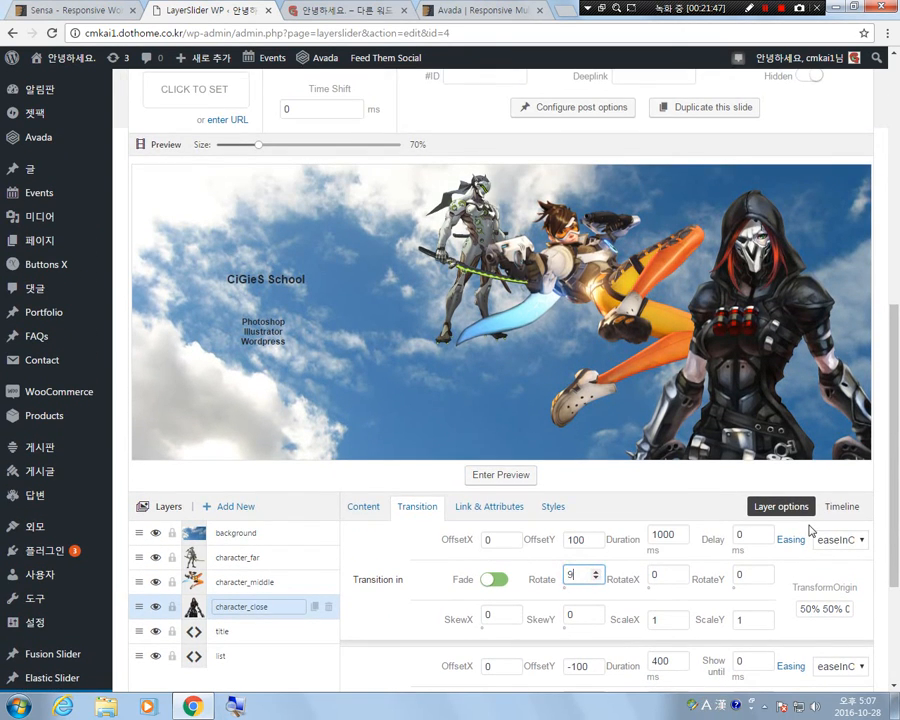
text(90)
scroll(639, 595, down, 1)
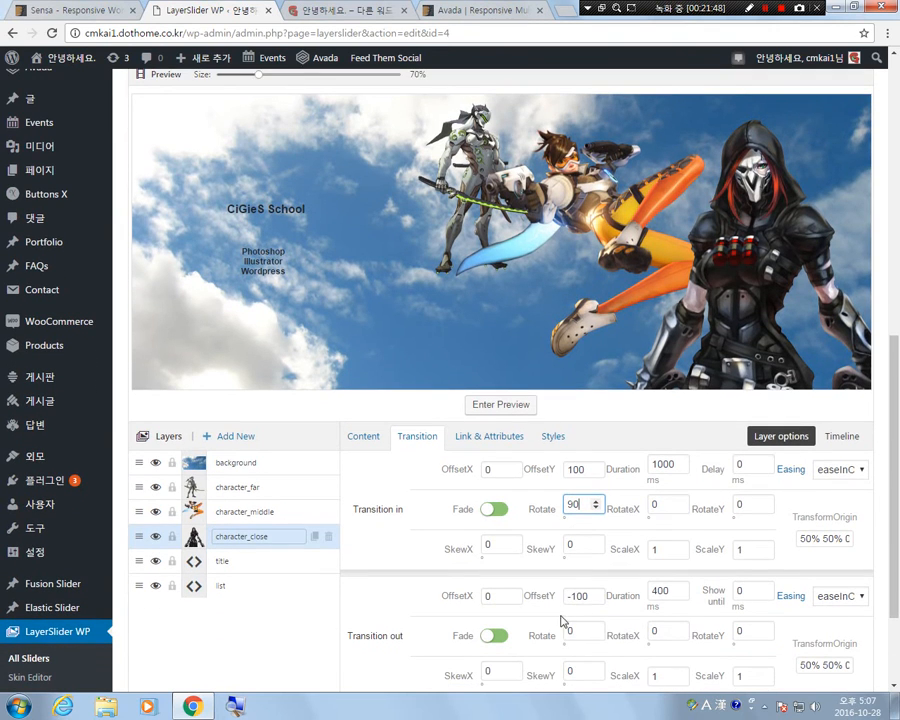
double_click(580, 632)
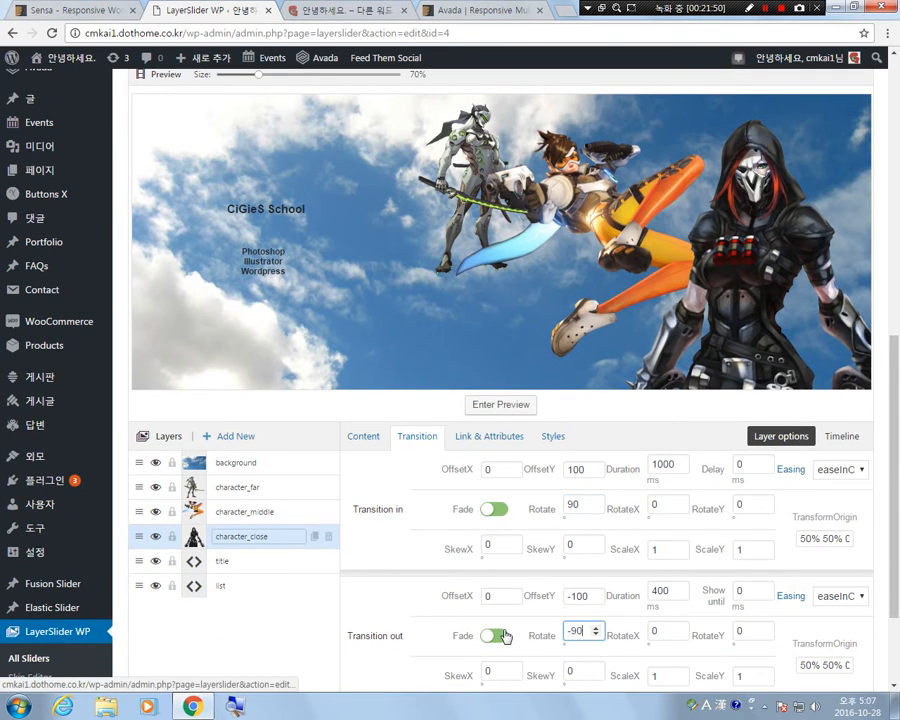
text(-90)
click(503, 636)
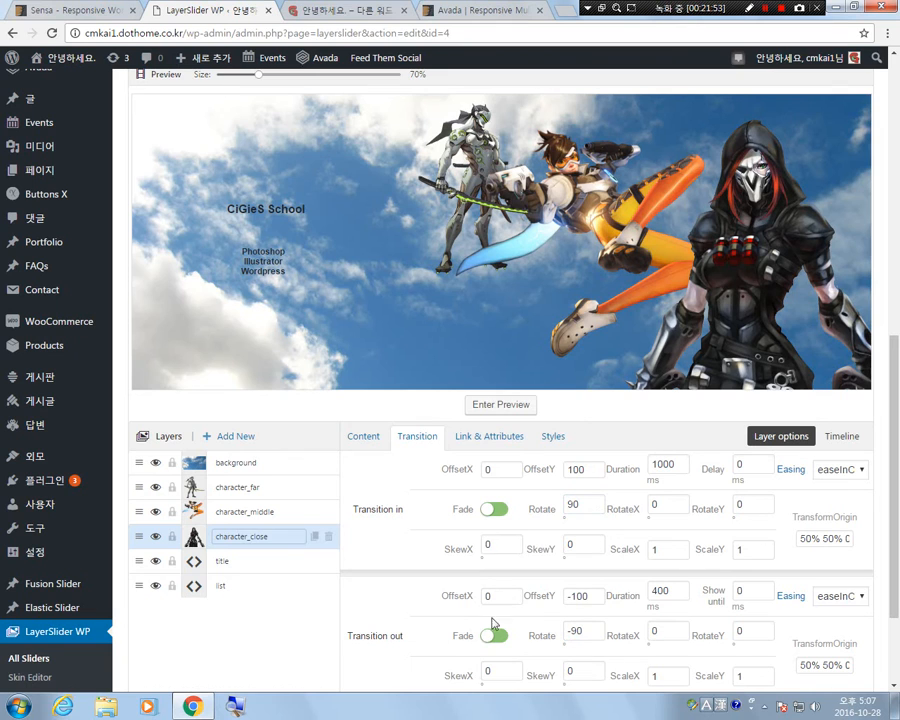
Play the slide preview repeatedly to check the character_close layer's rotating entrance.
click(505, 407)
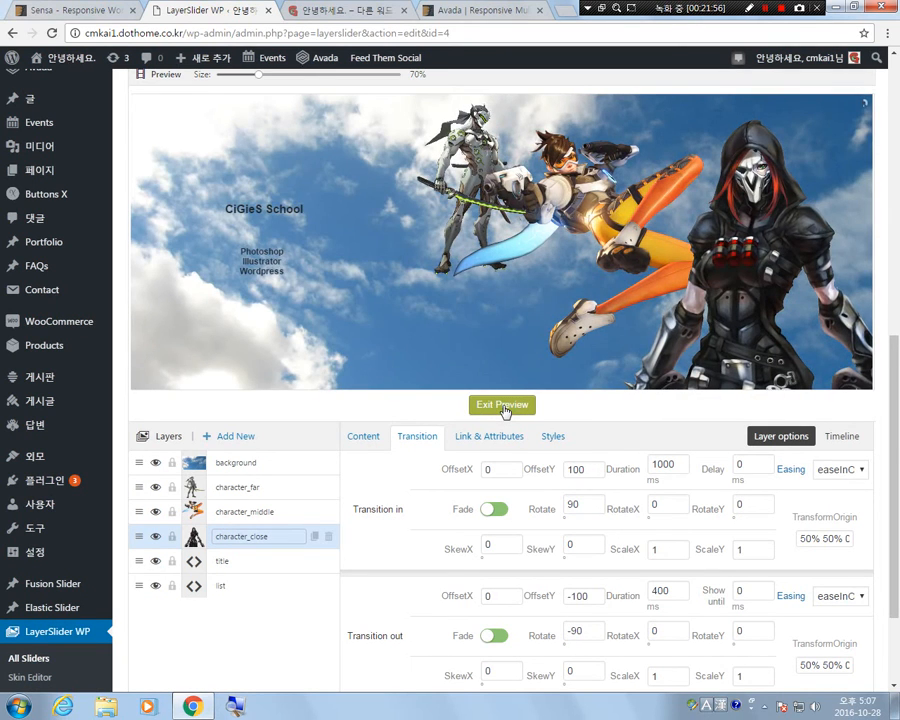
click(505, 407)
click(505, 407)
click(505, 406)
click(505, 406)
Reset the character_close layer's Rotate to 0 for both transition in and transition out, and leave the preview.
double_click(578, 504)
text(0)
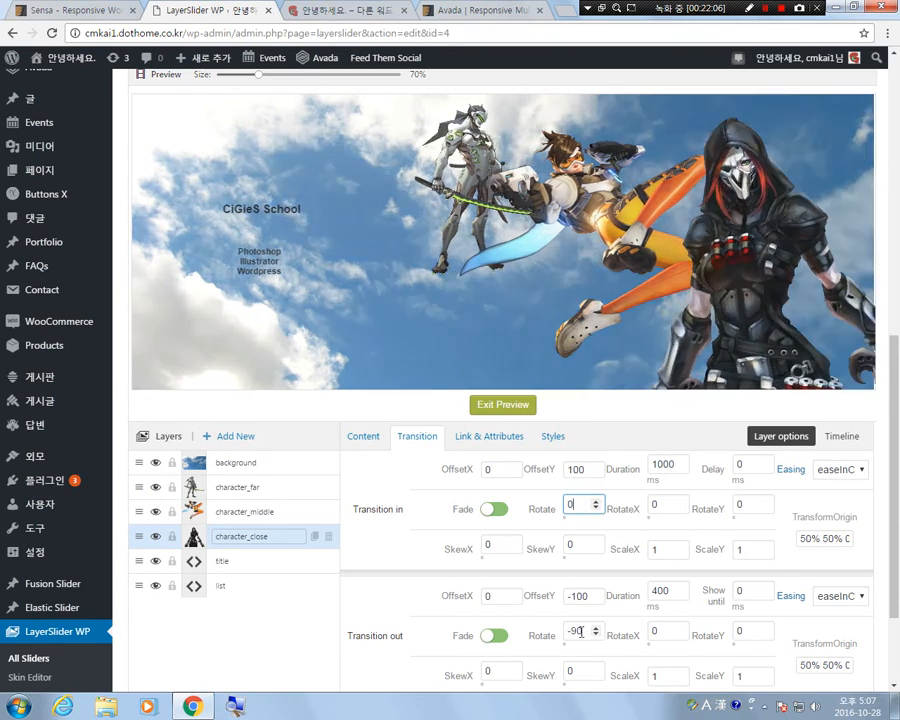
double_click(578, 631)
text(0)
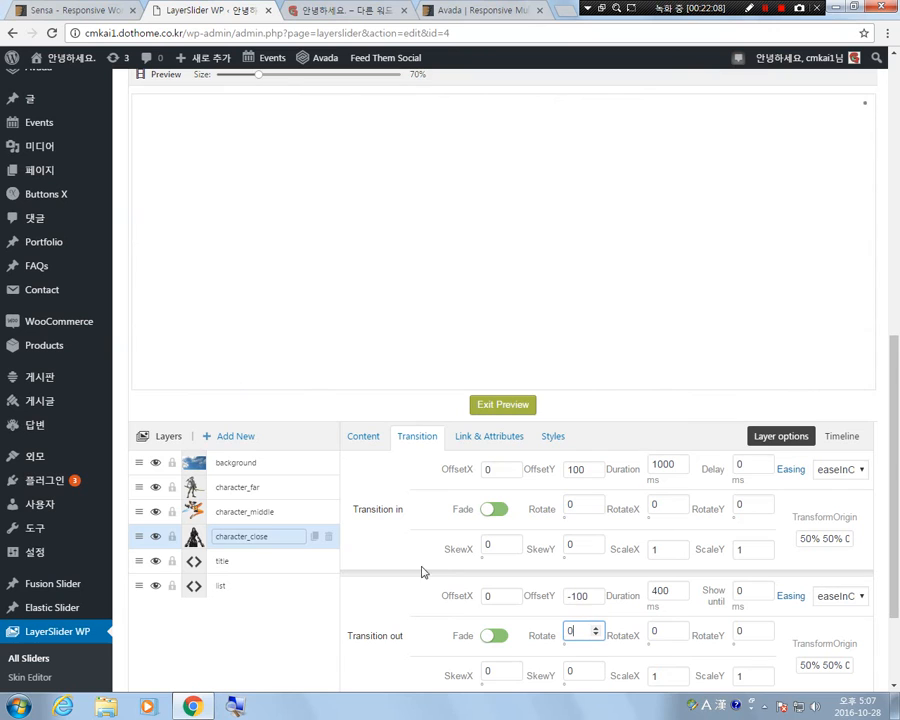
click(501, 406)
Set the character_close layer's SkewX to 90 for transition in and -90 for transition out.
double_click(498, 545)
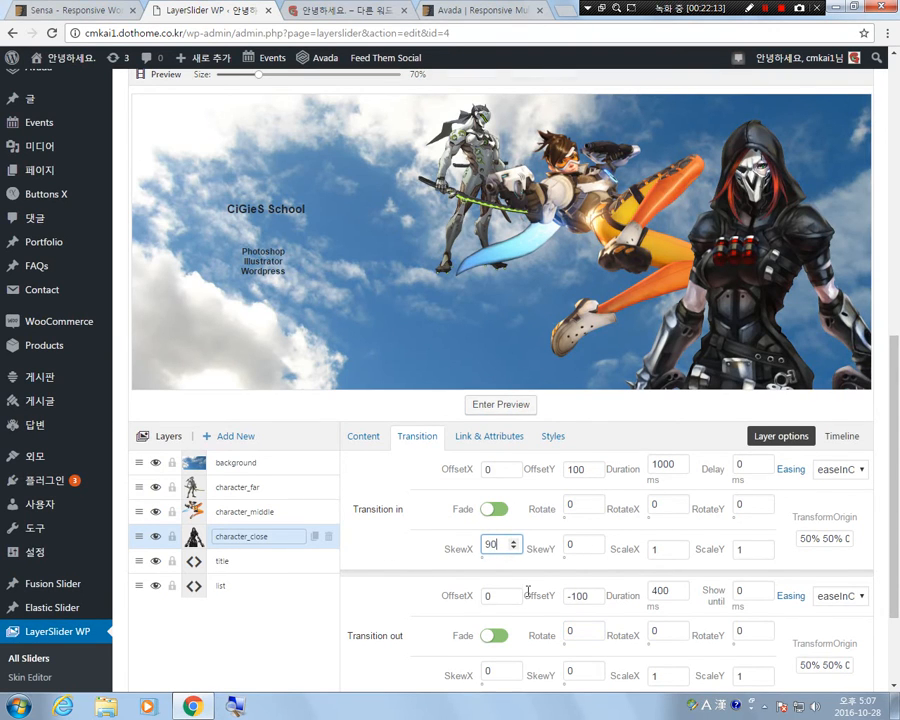
text(90)
scroll(515, 575, down, 2)
double_click(499, 531)
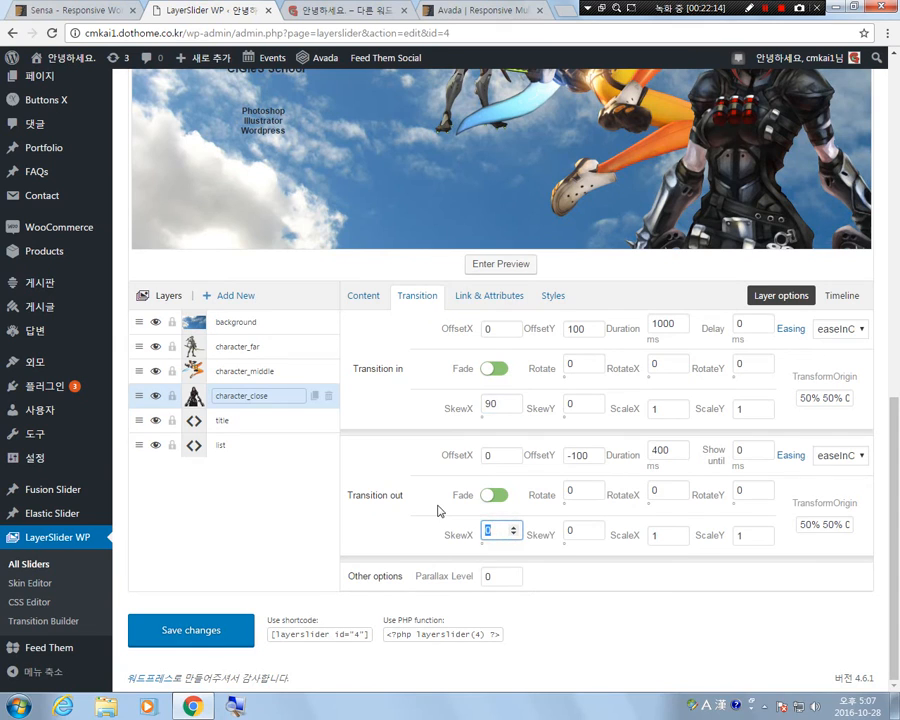
text(-90)
scroll(433, 500, up, 2)
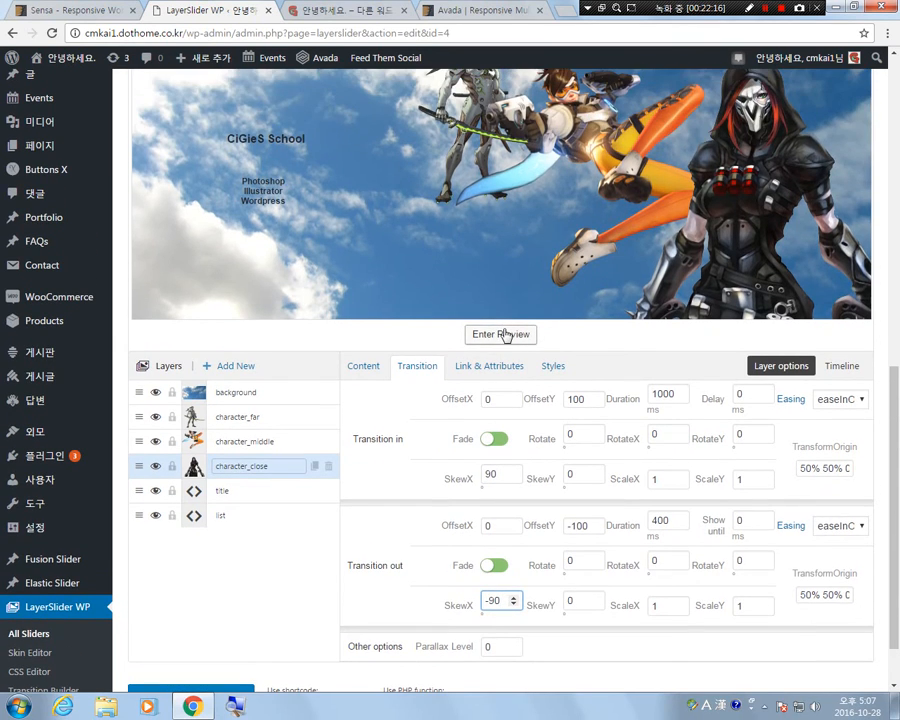
Play the slide preview twice to check the character_close layer's skewed entrance.
click(510, 334)
scroll(660, 470, up, 1)
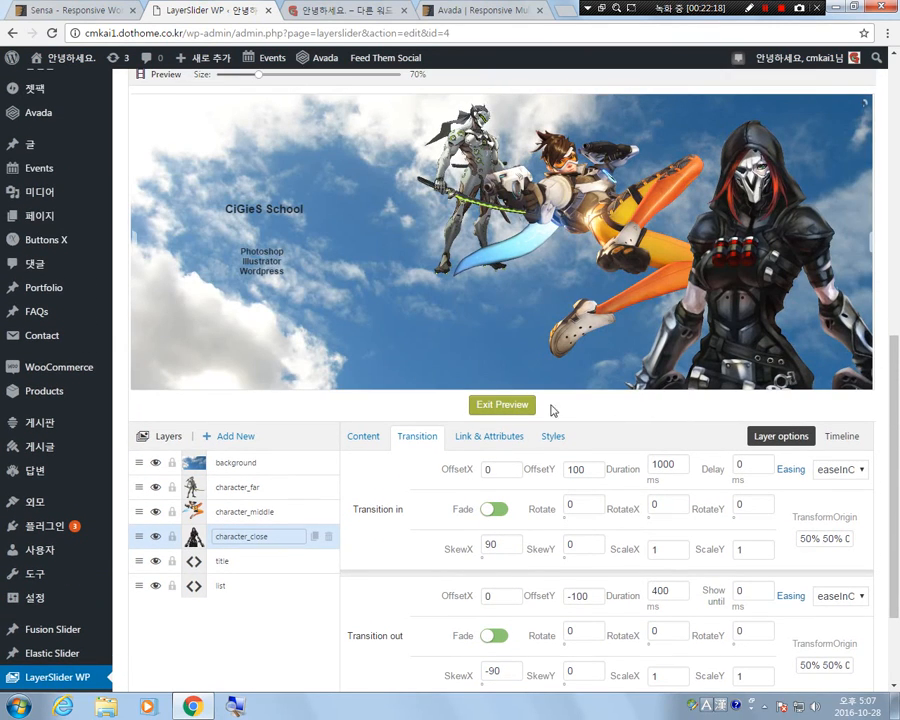
click(492, 398)
click(500, 406)
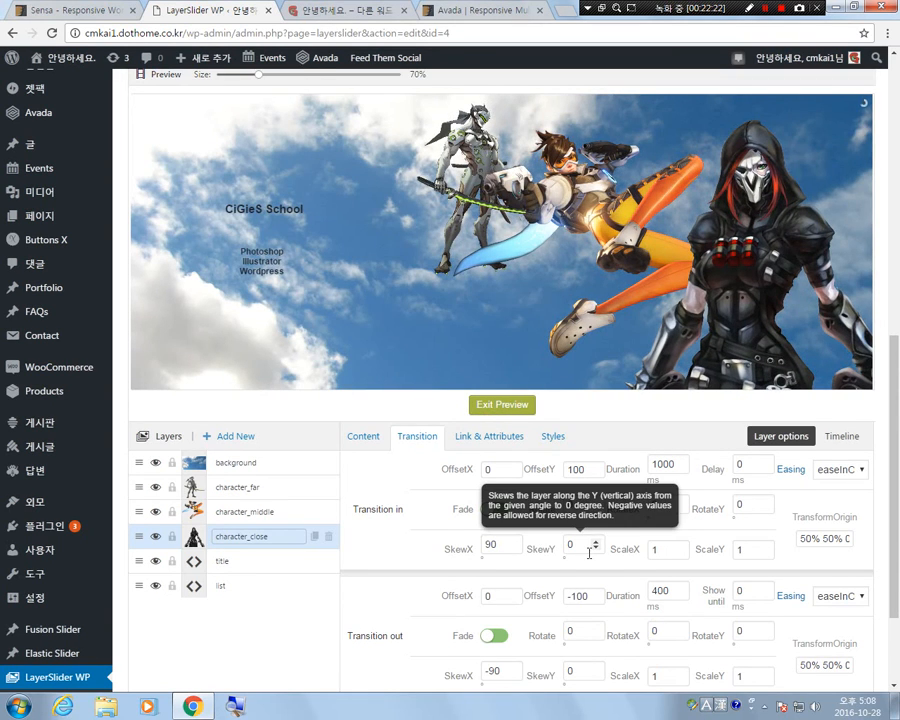
Reset the character_close layer's SkewX to 0 for both transitions and return to the layer editor.
scroll(590, 553, down, 1)
double_click(491, 474)
text(0)
double_click(490, 600)
text(0)
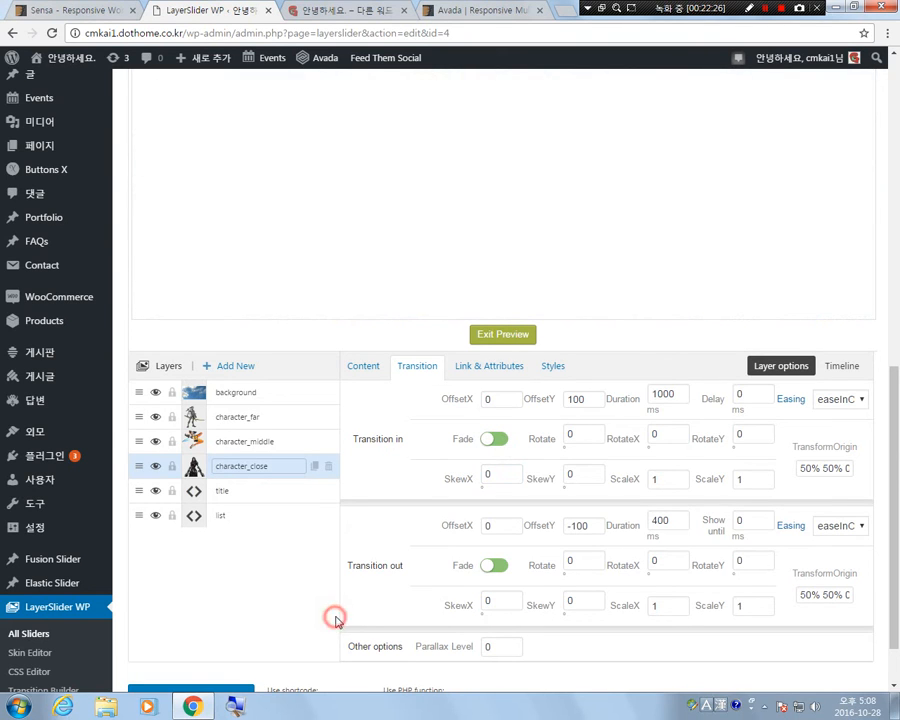
click(510, 340)
scroll(368, 558, up, 2)
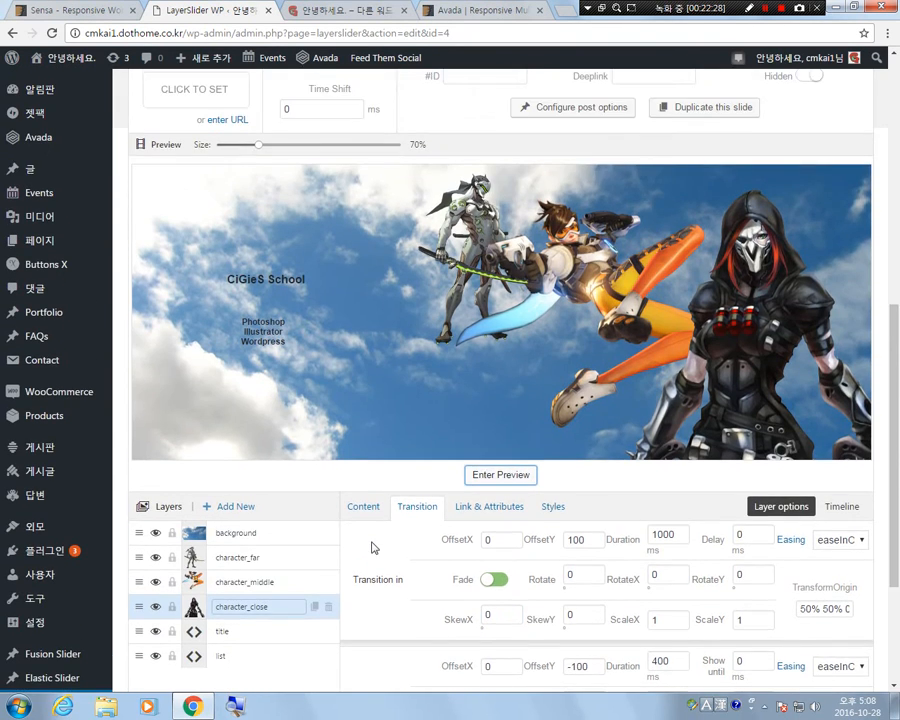
scroll(371, 549, down, 2)
scroll(337, 526, up, 1)
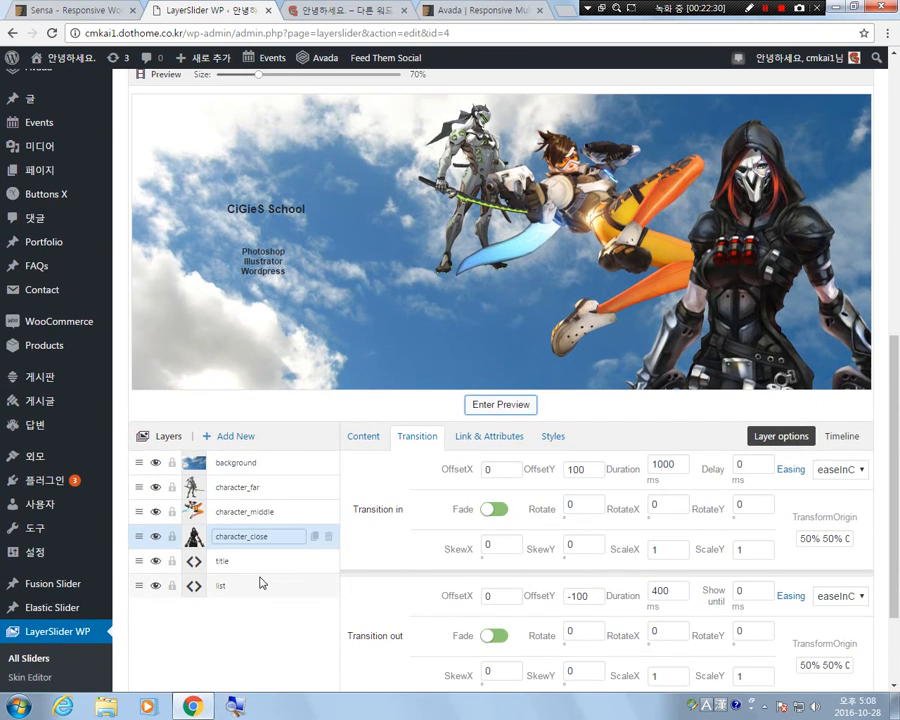
Set the title layer's OffsetX to -80 for transition in and 80 for transition out, and compare it with the list layer.
click(260, 558)
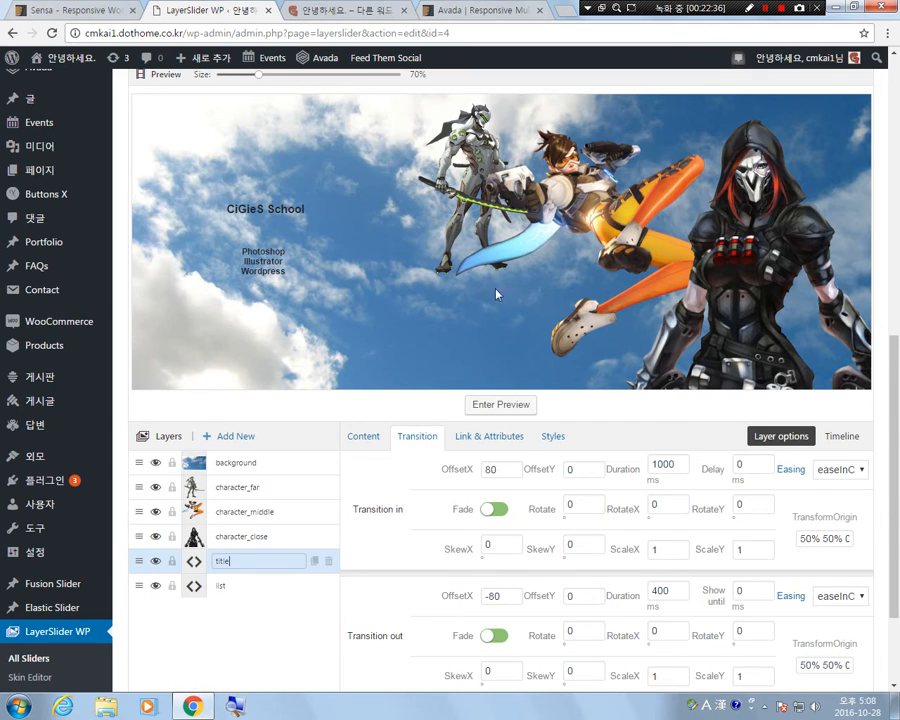
click(503, 510)
click(487, 469)
text(-)
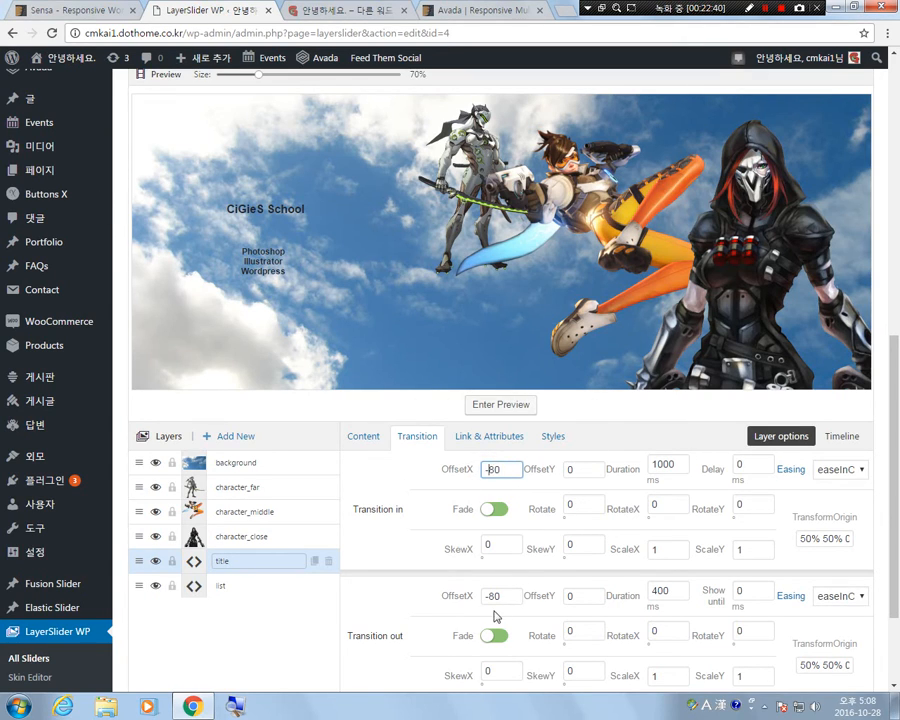
click(488, 596)
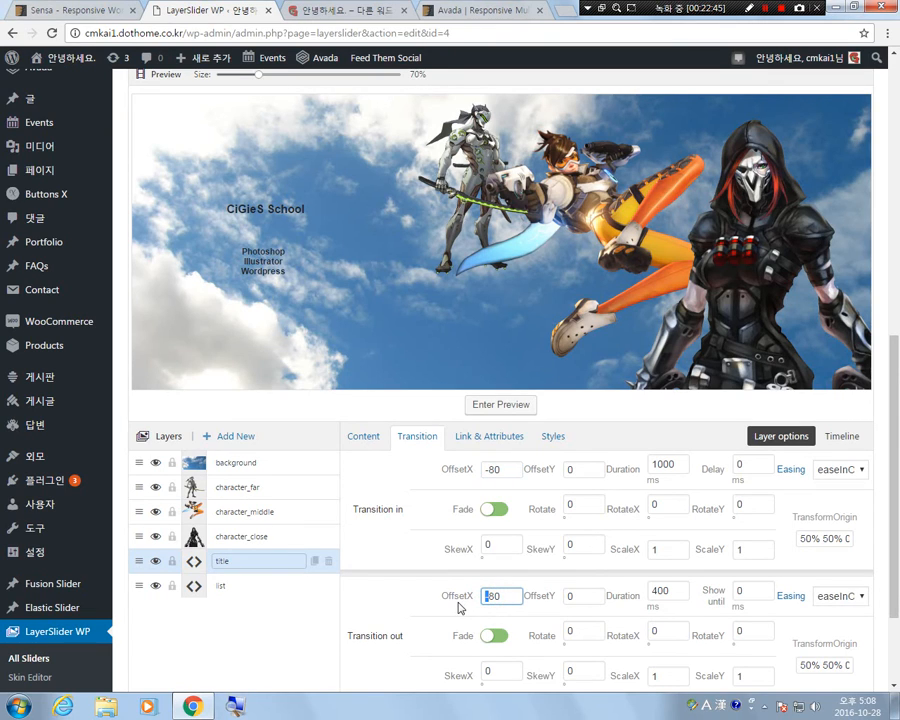
click(242, 585)
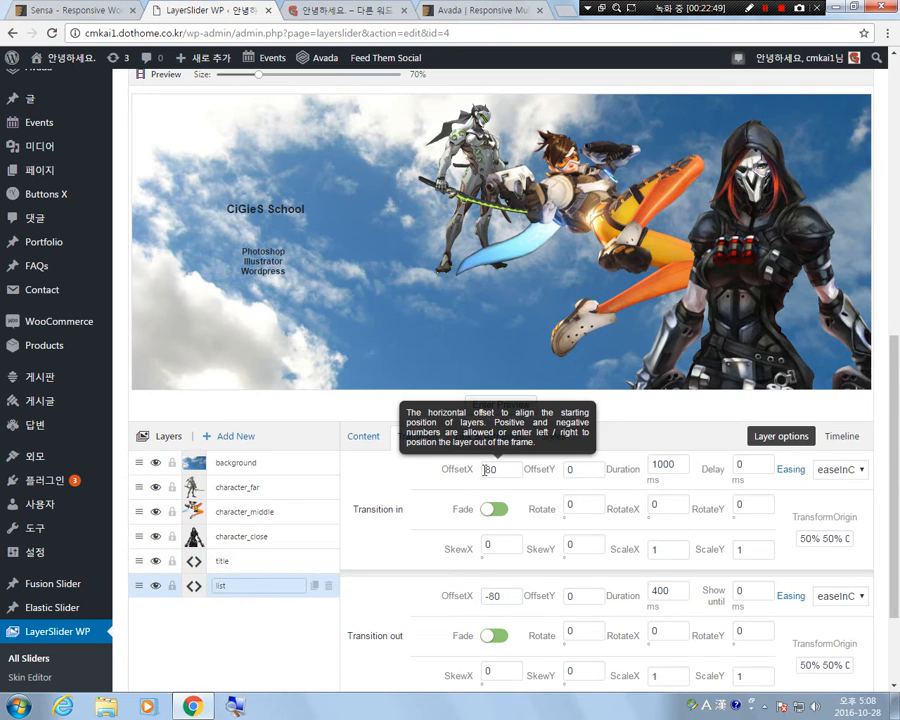
click(241, 210)
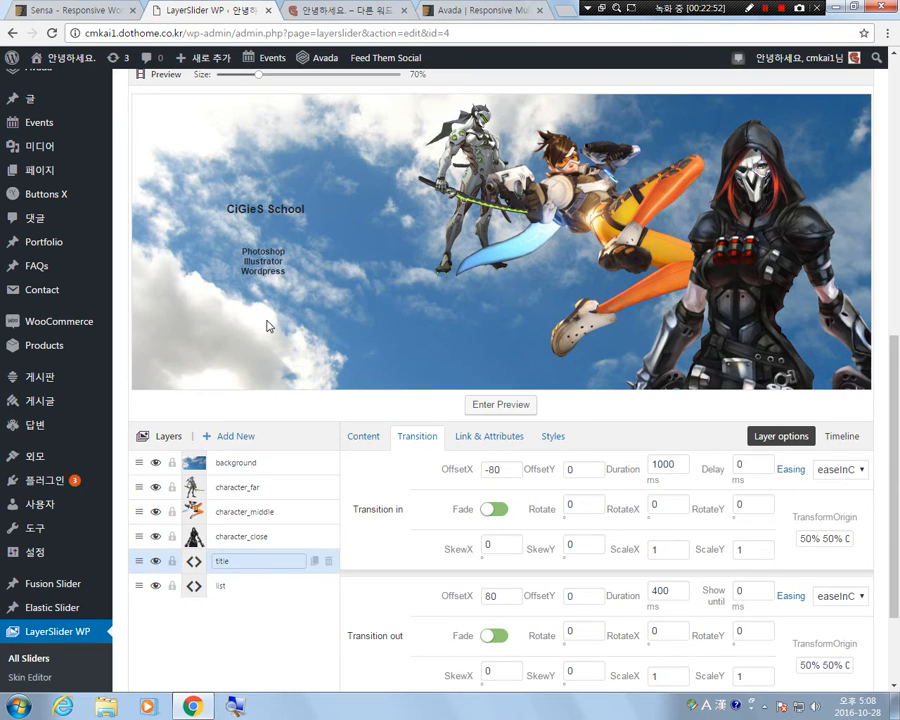
click(267, 262)
Make the title layer move vertically, with OffsetX 0 in both transitions and OffsetY -80 for transition in and 80 for transition out.
click(280, 559)
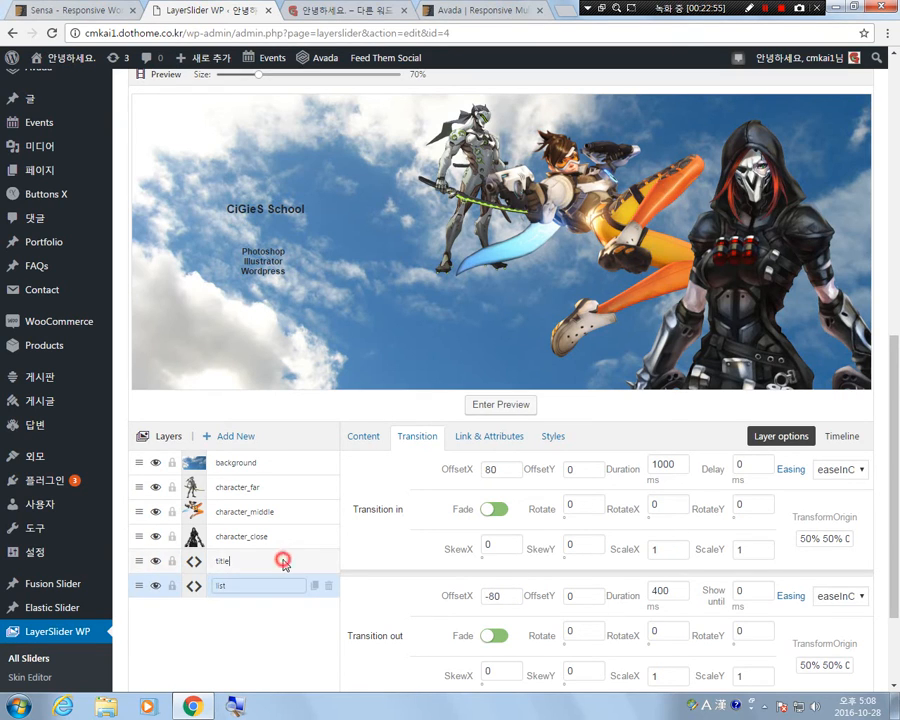
double_click(504, 469)
text(0)
double_click(580, 469)
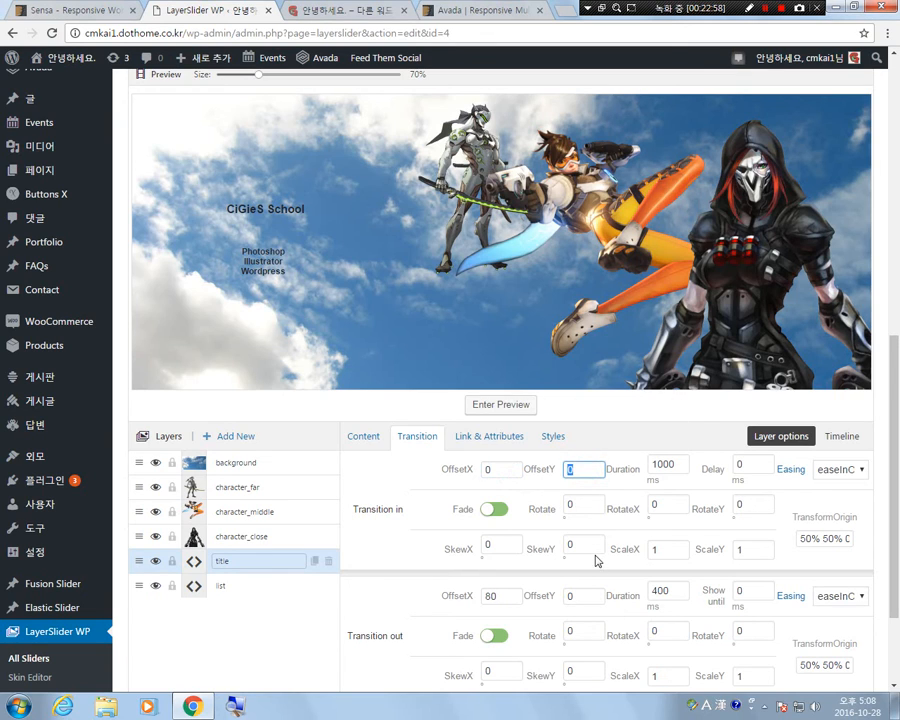
text(-)
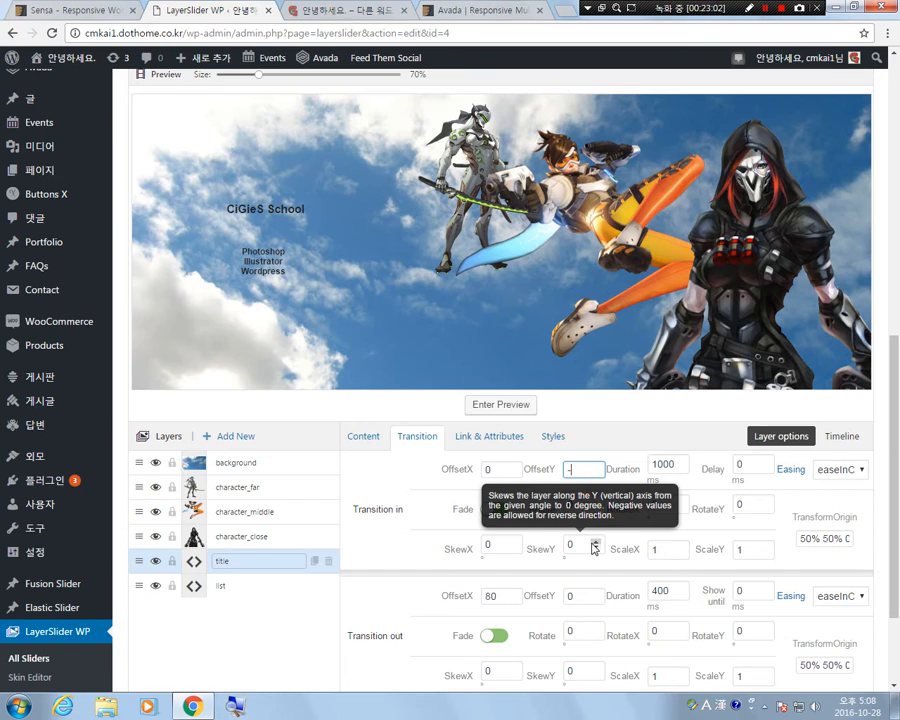
text(80)
double_click(490, 596)
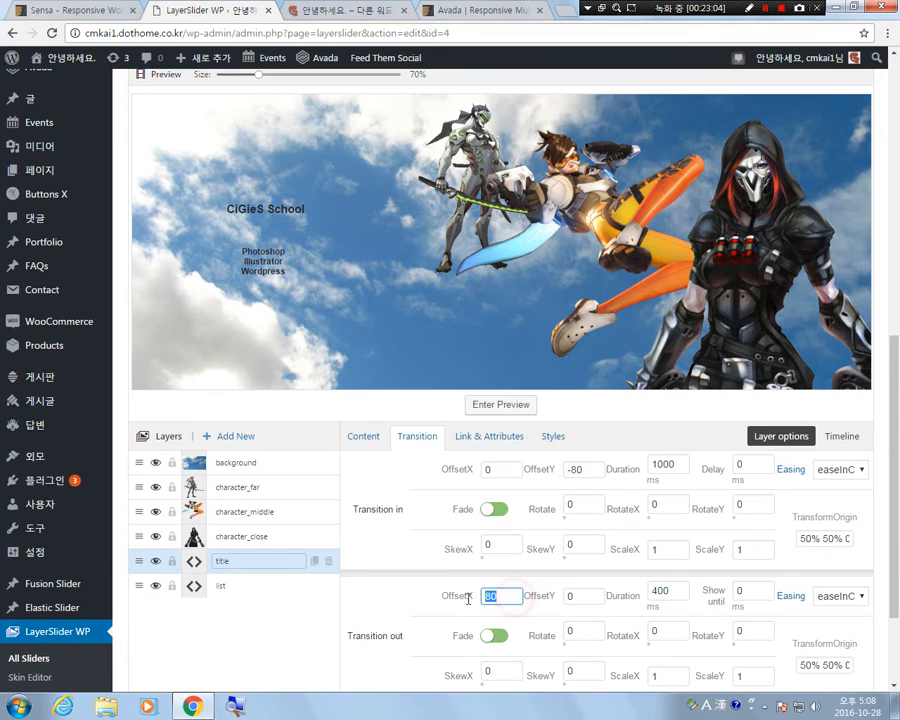
text(0)
double_click(579, 596)
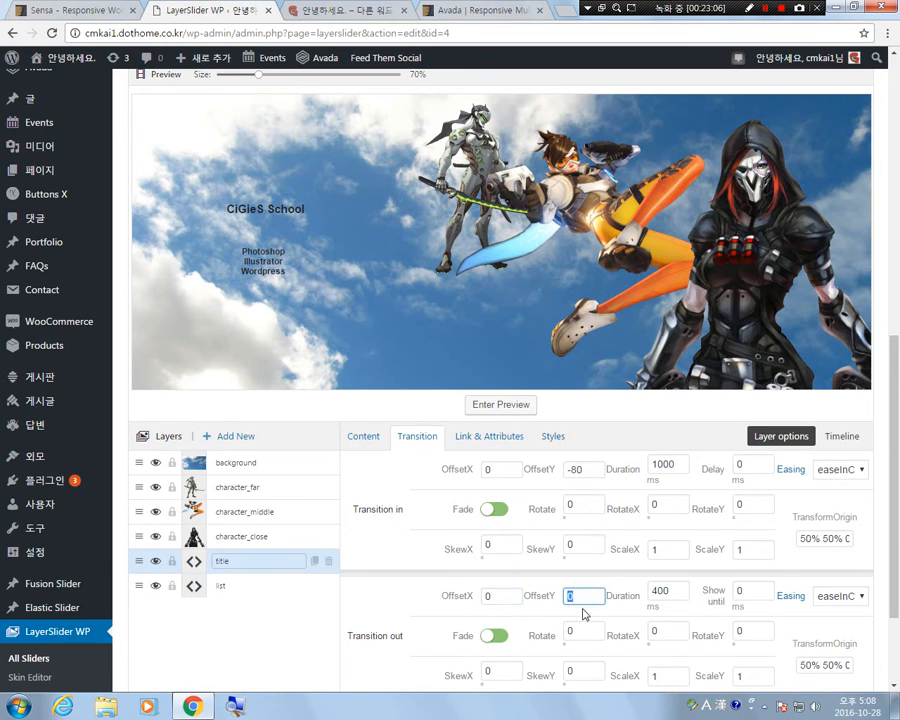
text(80)
Make the list layer move vertically, with OffsetX 0 in both transitions and OffsetY 80 for transition in and -80 for transition out.
click(230, 588)
double_click(500, 470)
text(0)
double_click(583, 469)
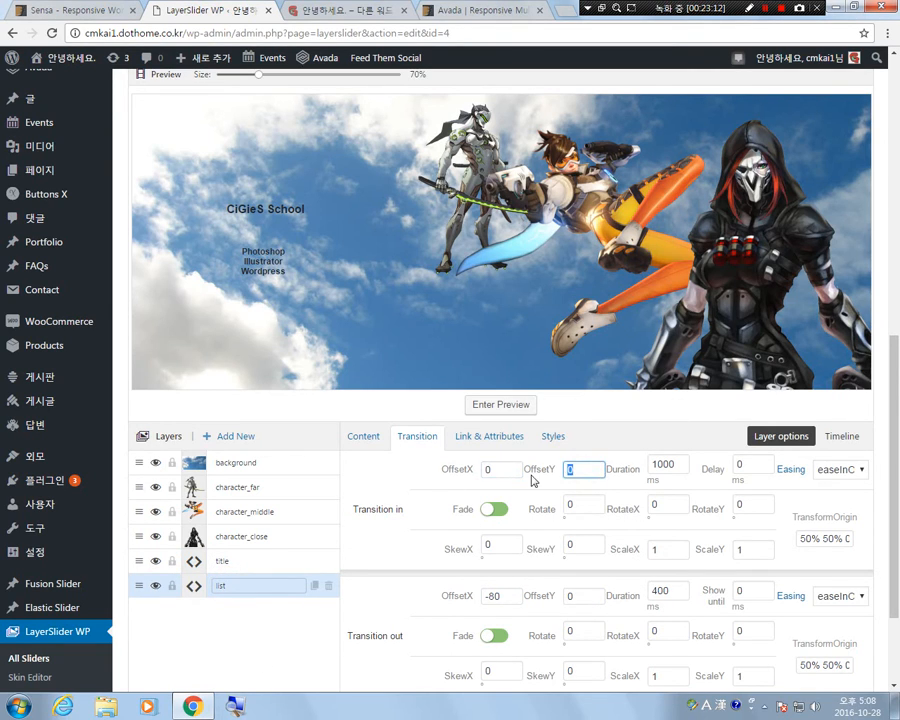
text(80)
double_click(494, 596)
text(0)
double_click(586, 596)
text(-80)
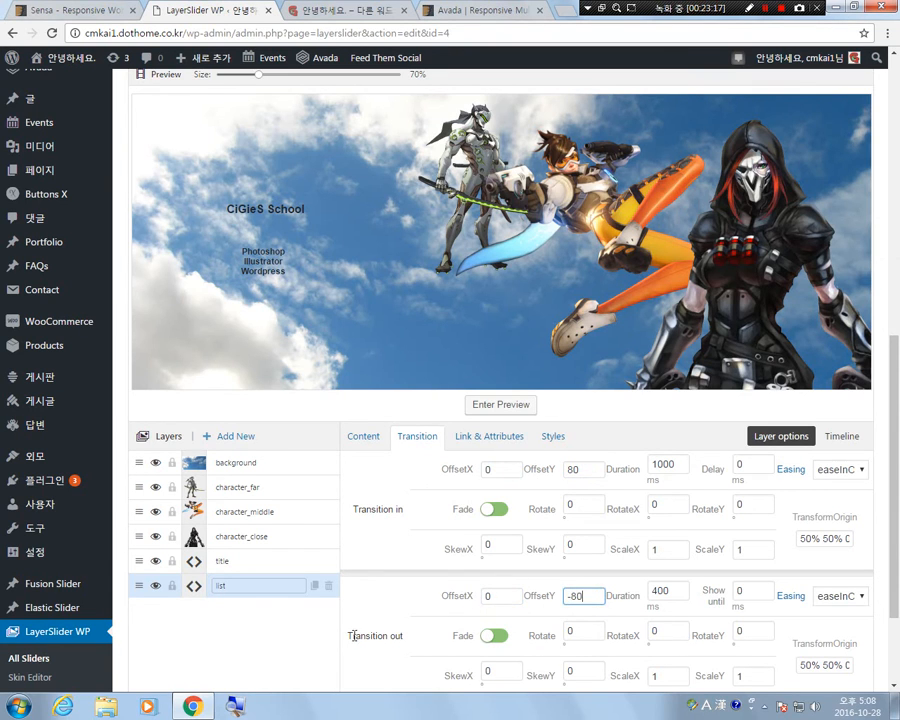
Play the slide preview several times to check the title and list layers' vertical entrances, and return to the layer editor.
scroll(296, 636, down, 1)
scroll(308, 599, down, 1)
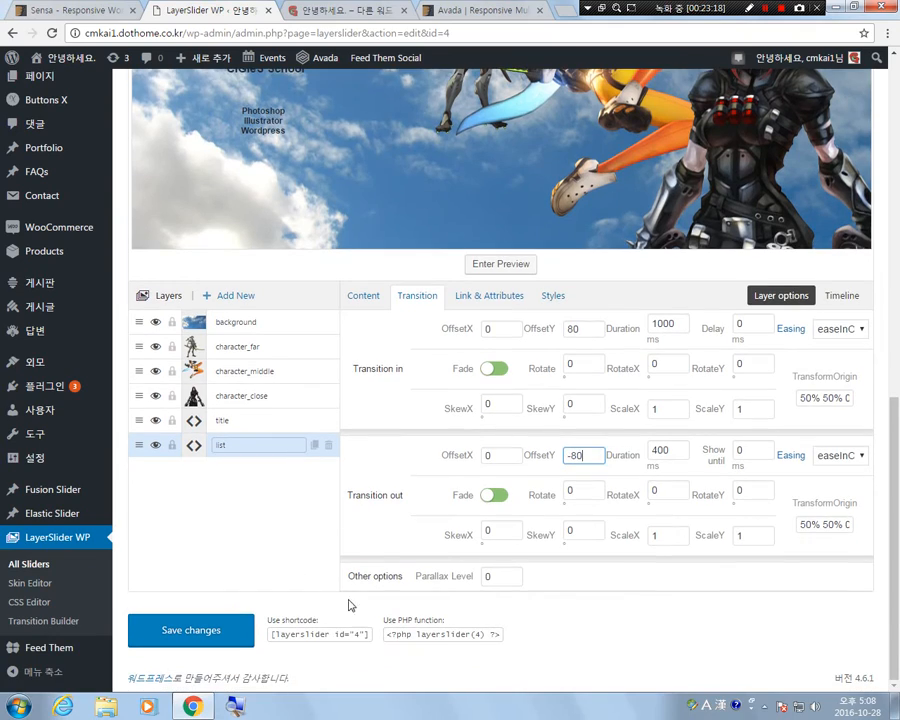
click(498, 268)
scroll(446, 569, up, 3)
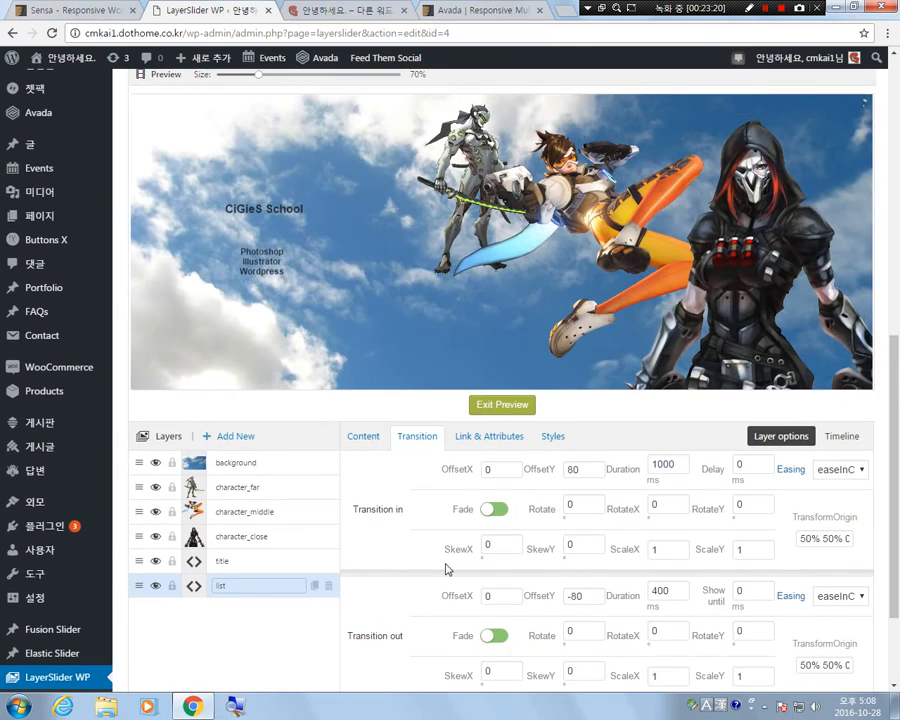
click(502, 405)
click(502, 405)
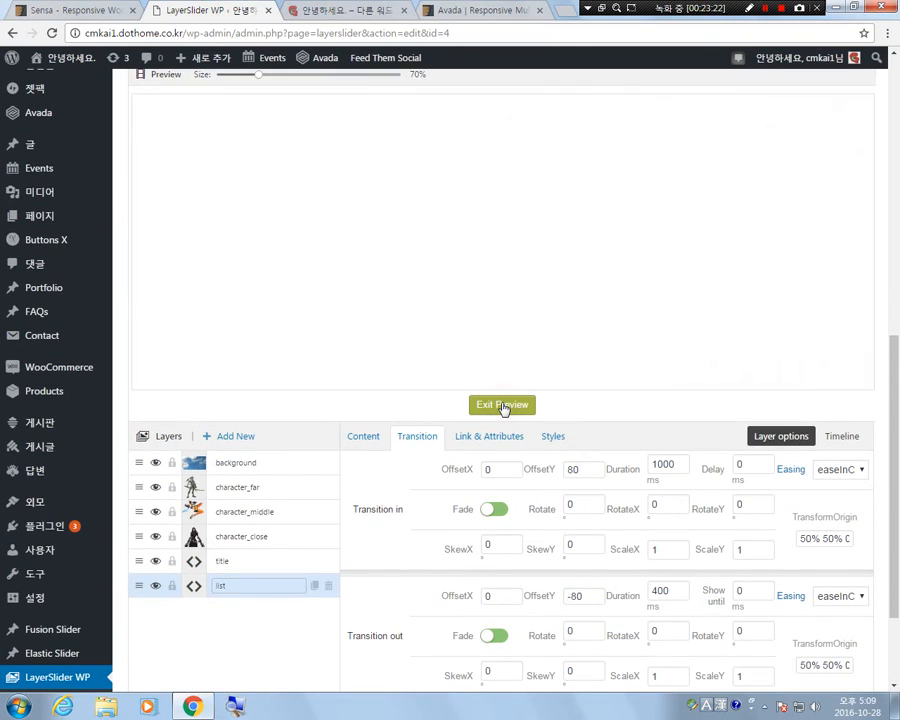
click(503, 405)
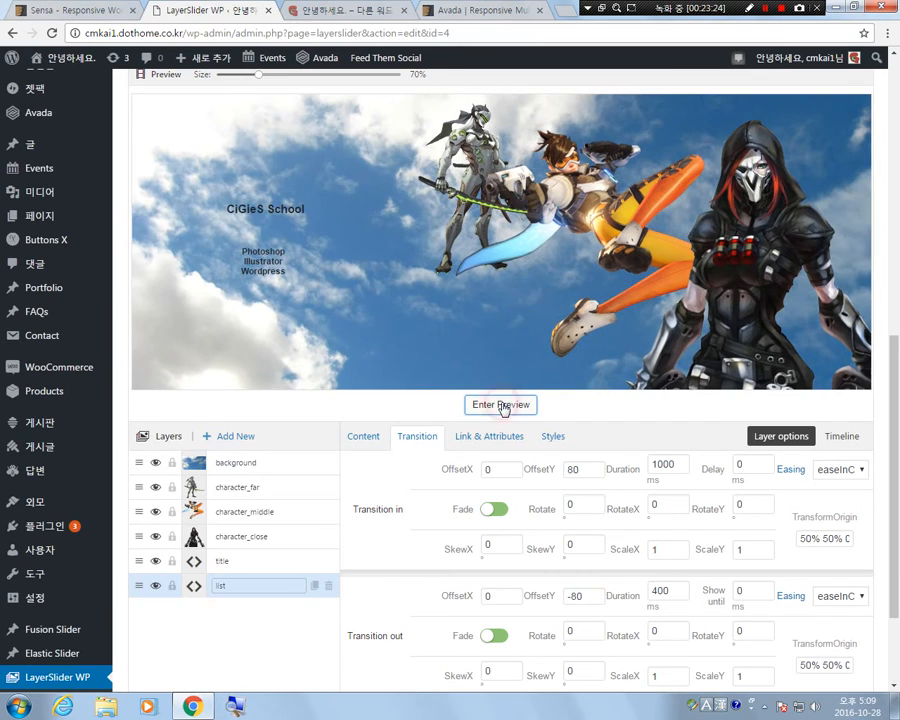
click(503, 405)
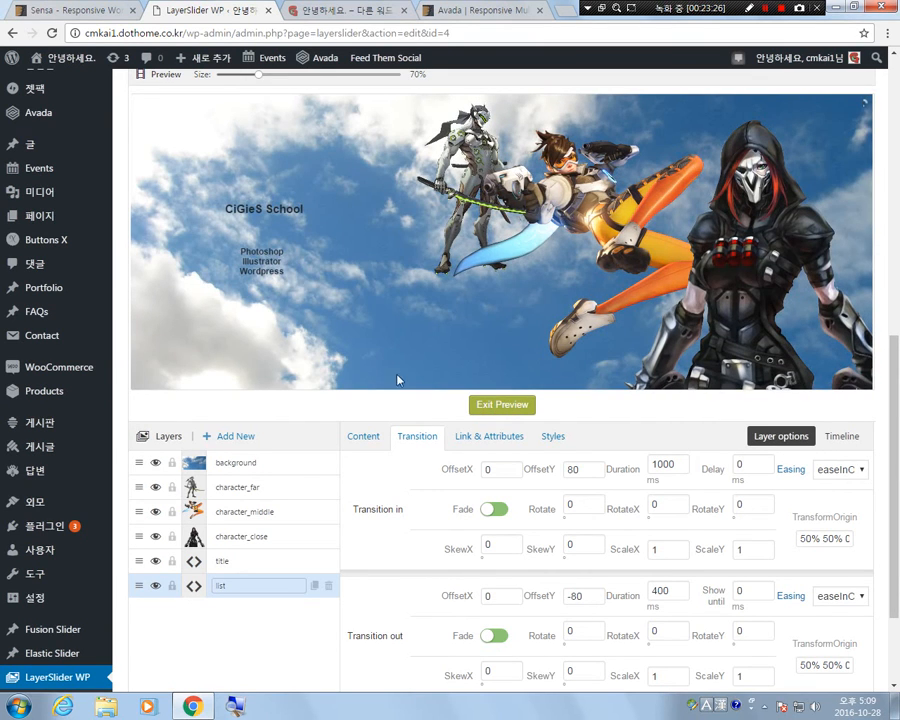
click(504, 406)
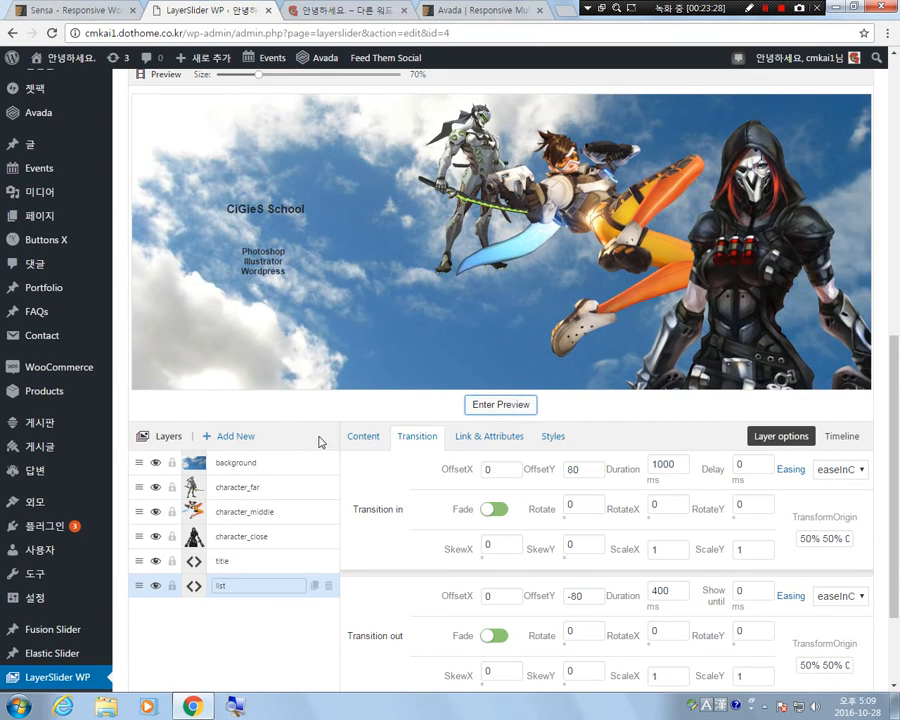
scroll(528, 466, up, 1)
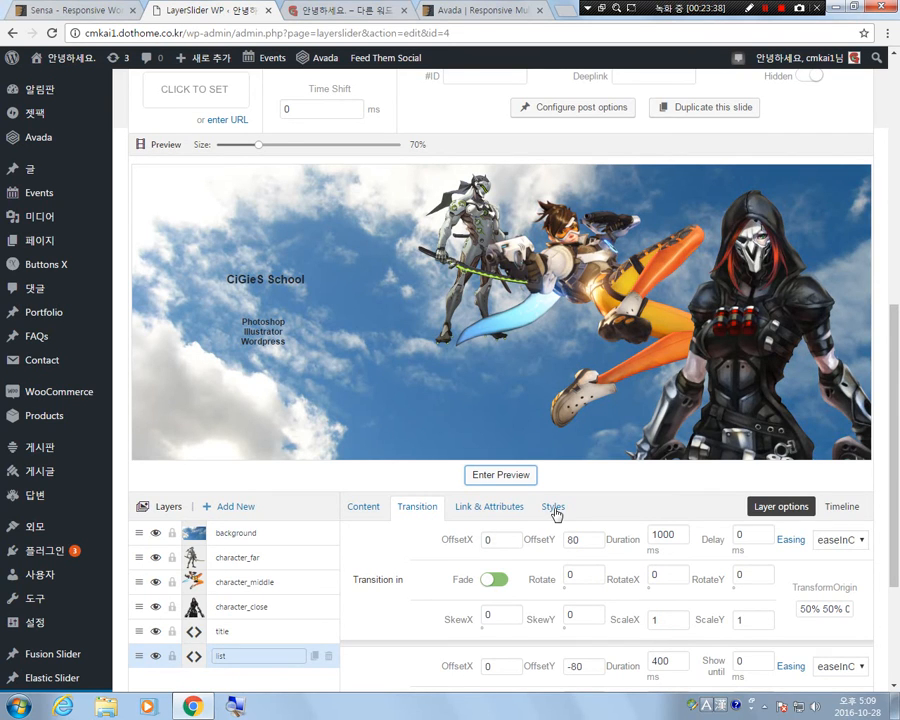
scroll(556, 514, down, 2)
scroll(878, 272, up, 2)
scroll(555, 381, down, 4)
scroll(700, 420, up, 2)
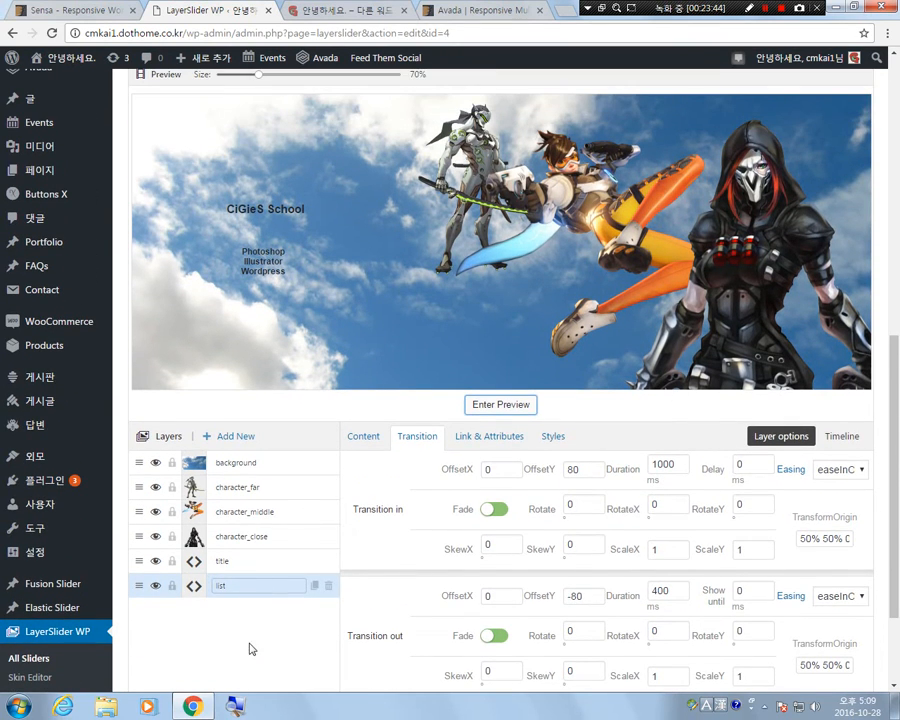
Add two new layers to Slide #1 and name them left and right.
click(228, 436)
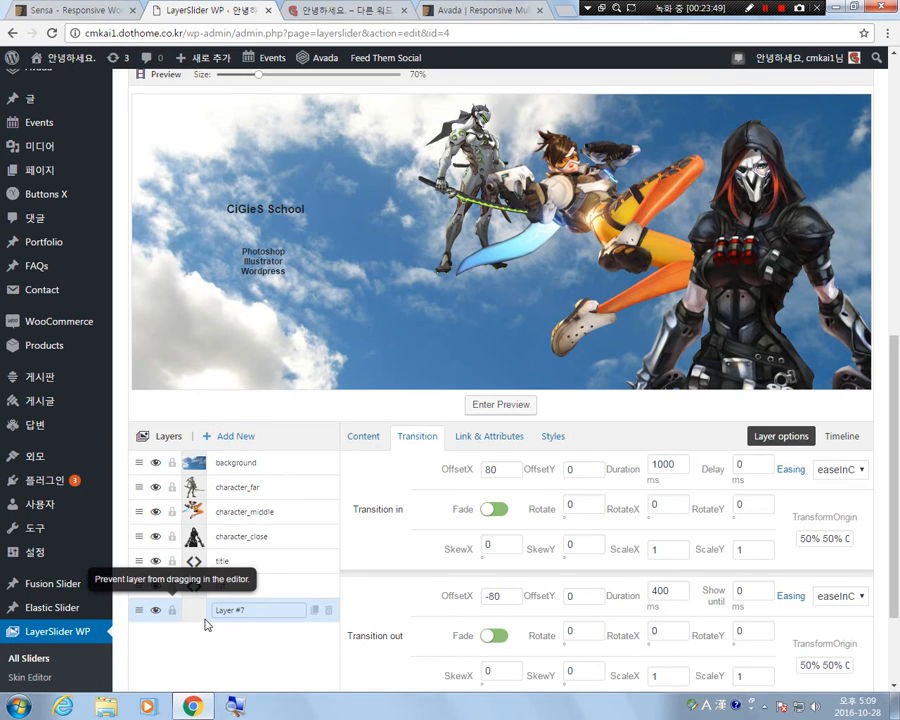
drag(273, 612, 81, 616)
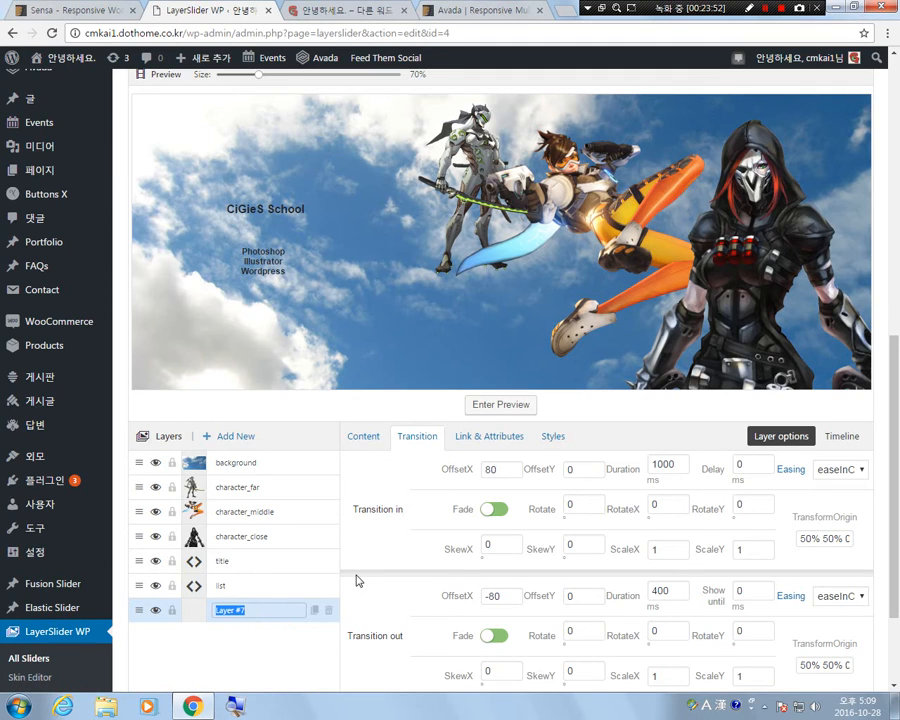
text(left)
click(249, 652)
click(222, 435)
click(245, 633)
text(rig)
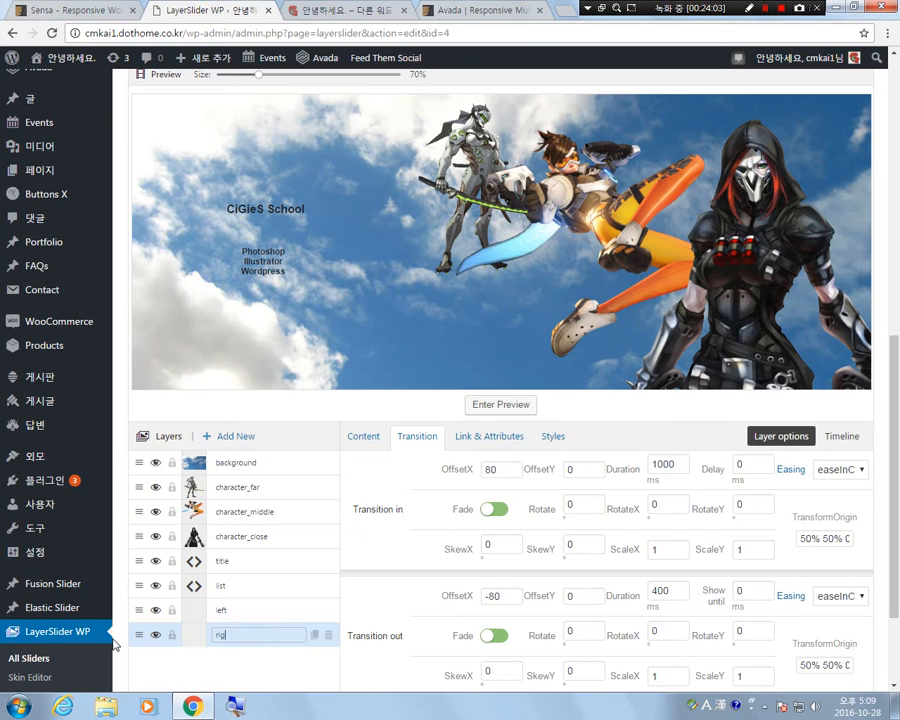
text(ht)
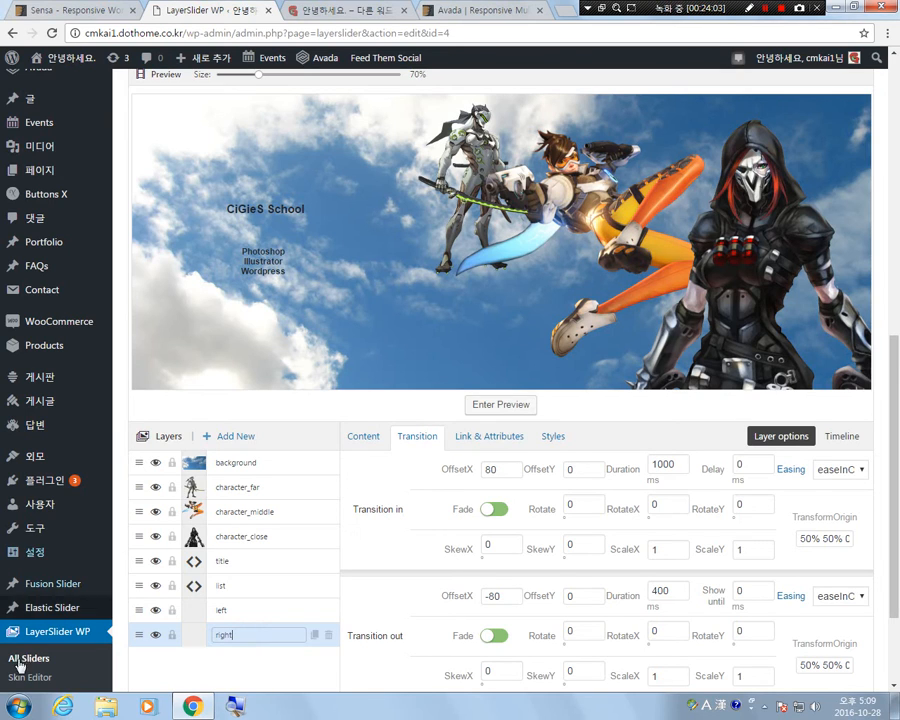
Insert left.png from the media library into the left layer and place the arrow low on the slide, below the list text.
click(224, 610)
click(362, 435)
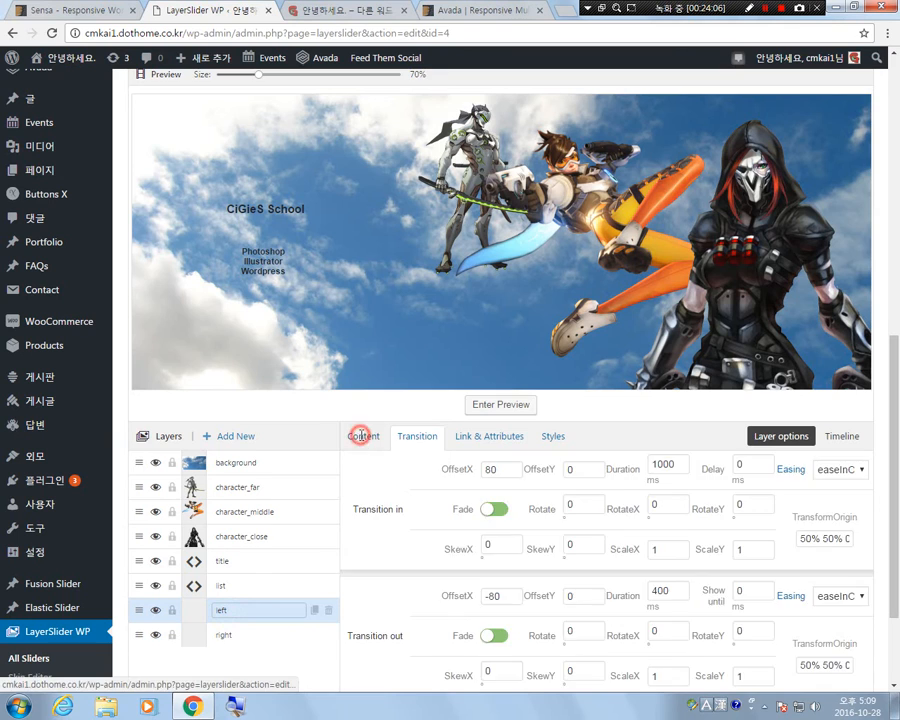
click(476, 524)
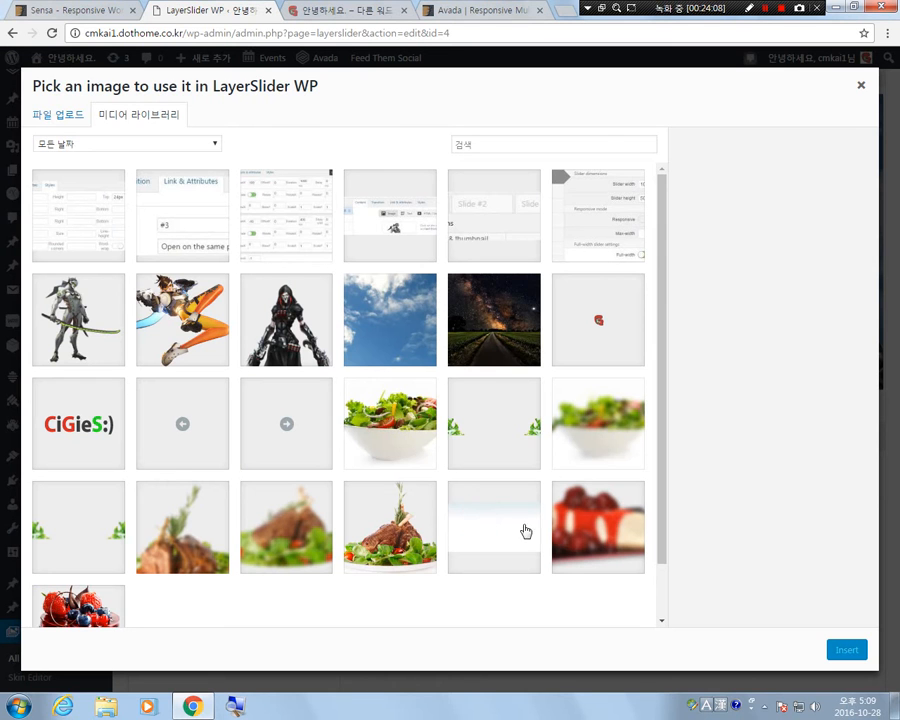
click(182, 428)
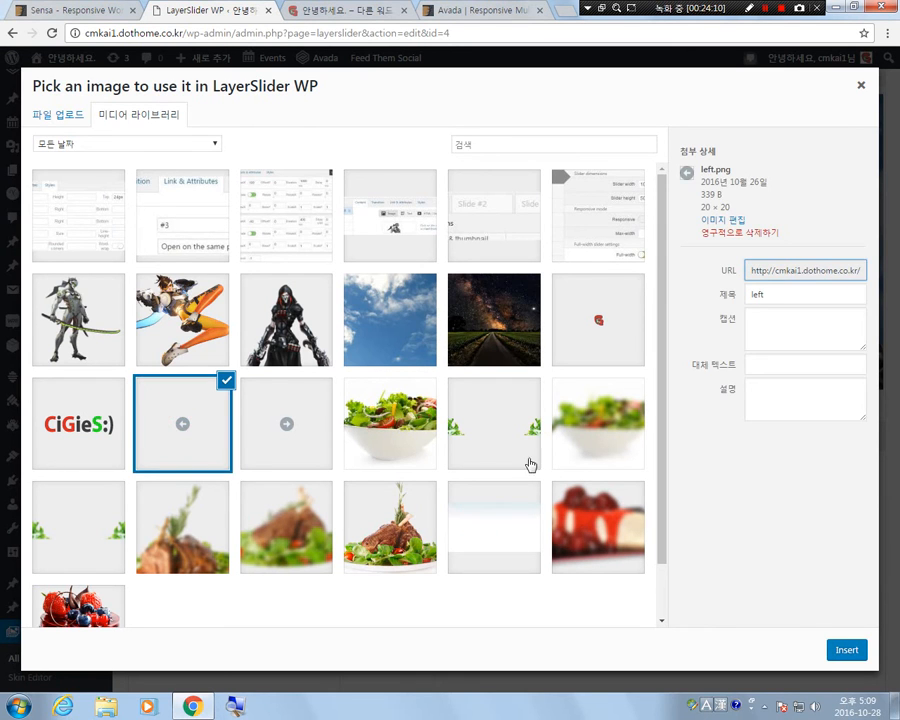
click(846, 651)
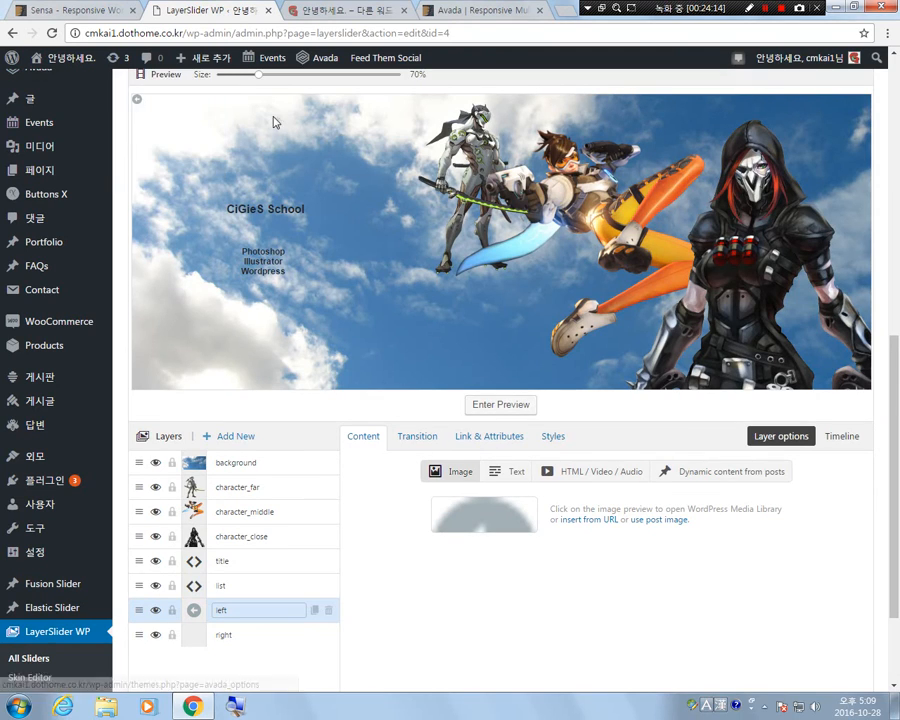
drag(139, 101, 296, 378)
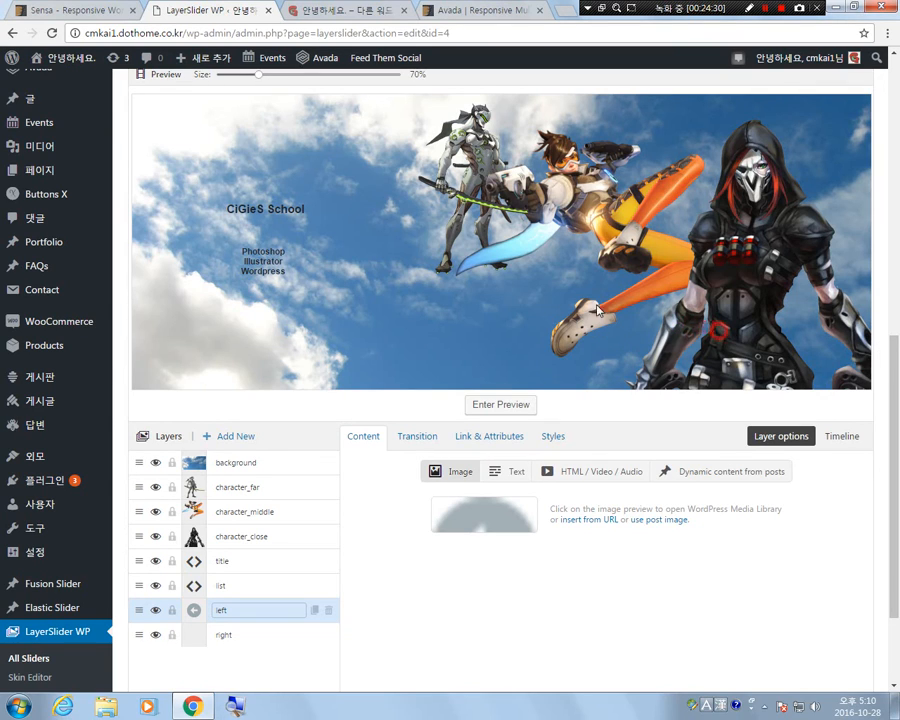
drag(349, 312, 178, 346)
Insert right.png from the media library into the right layer and place it beside the left arrow at the same height.
click(254, 633)
click(469, 515)
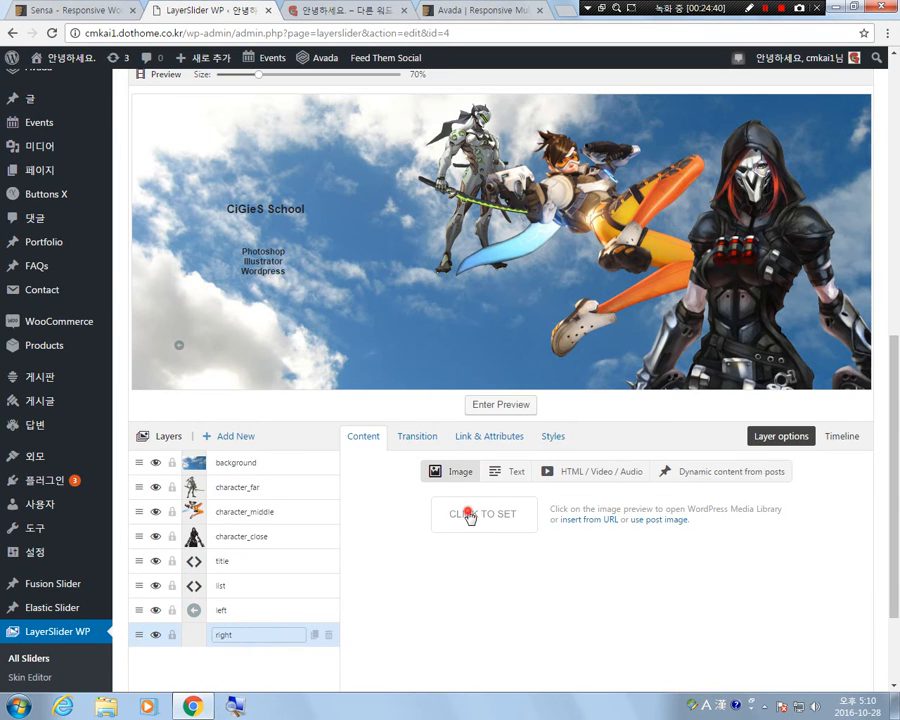
click(282, 405)
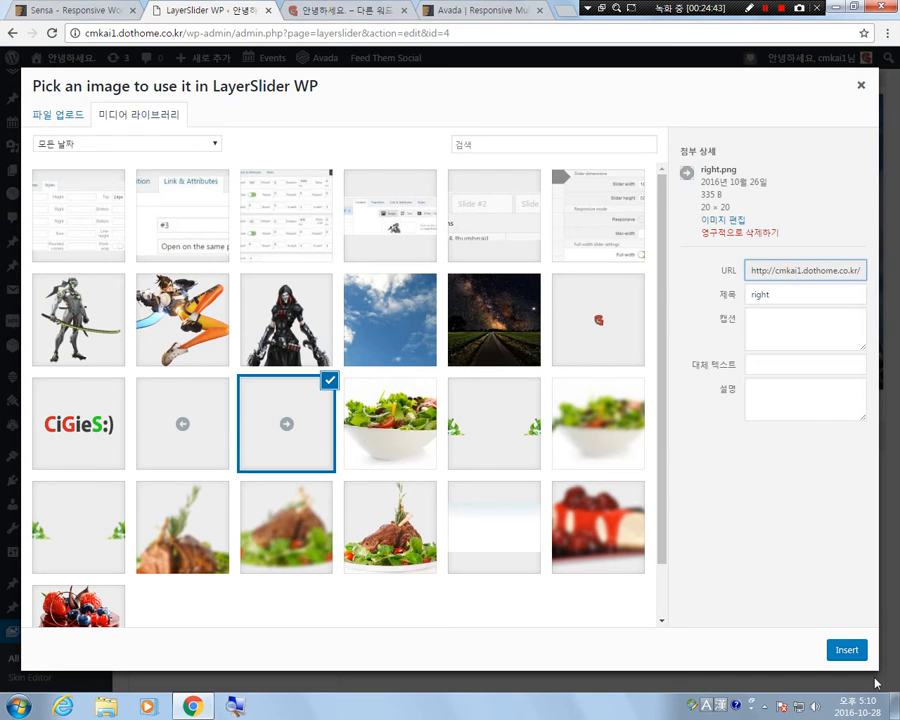
click(846, 650)
mouse_move(137, 99)
mouse_down()
mouse_move(150, 225)
mouse_move(222, 362)
mouse_up()
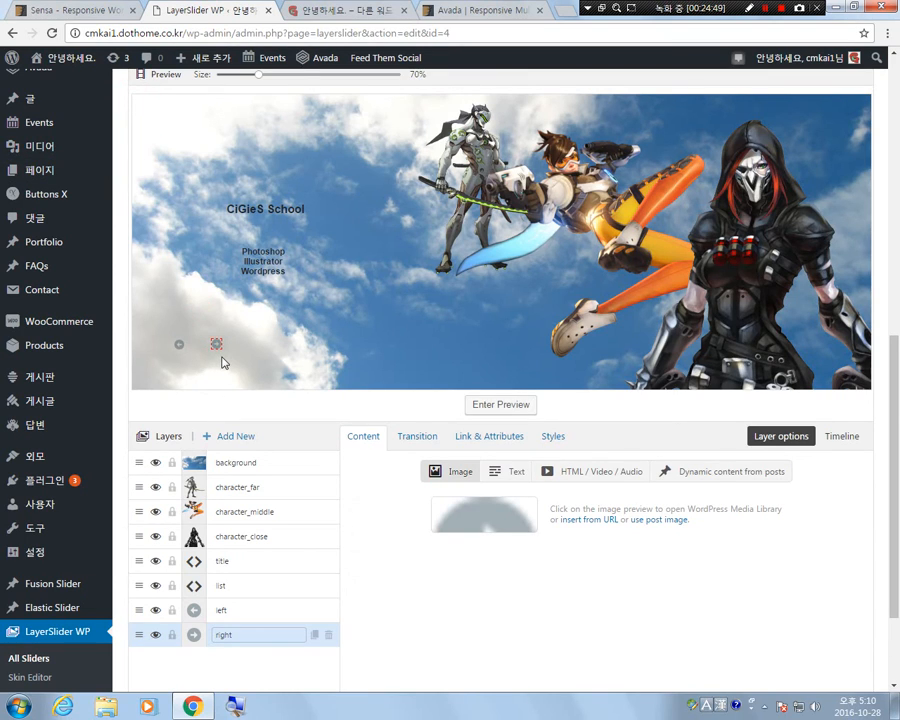
drag(223, 362, 240, 362)
click(283, 362)
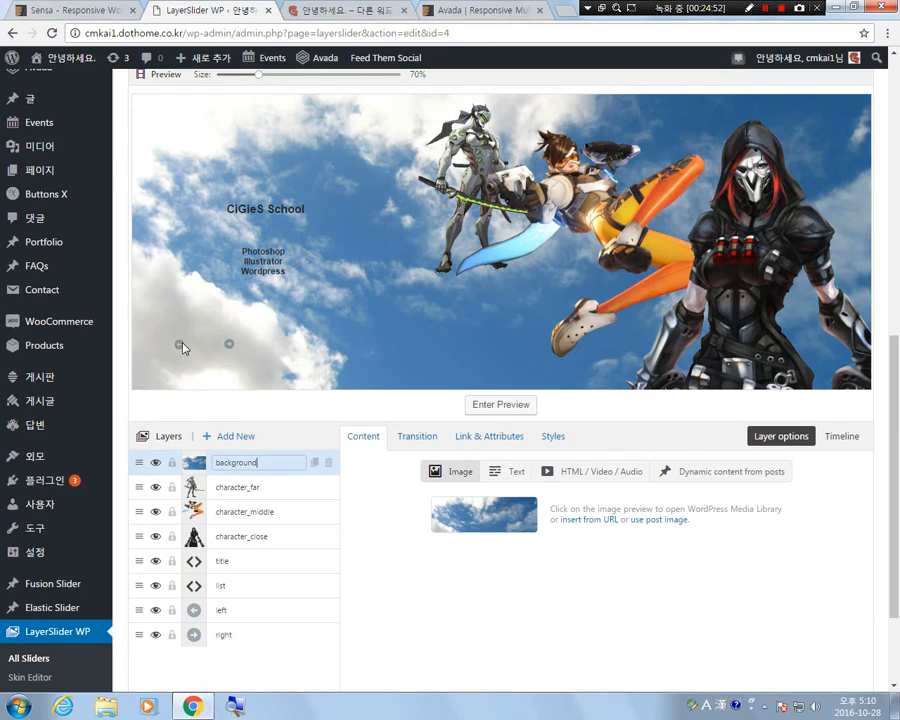
click(236, 652)
Give the left layer a link URL that targets another slide by its number with the # prefix.
scroll(338, 328, up, 6)
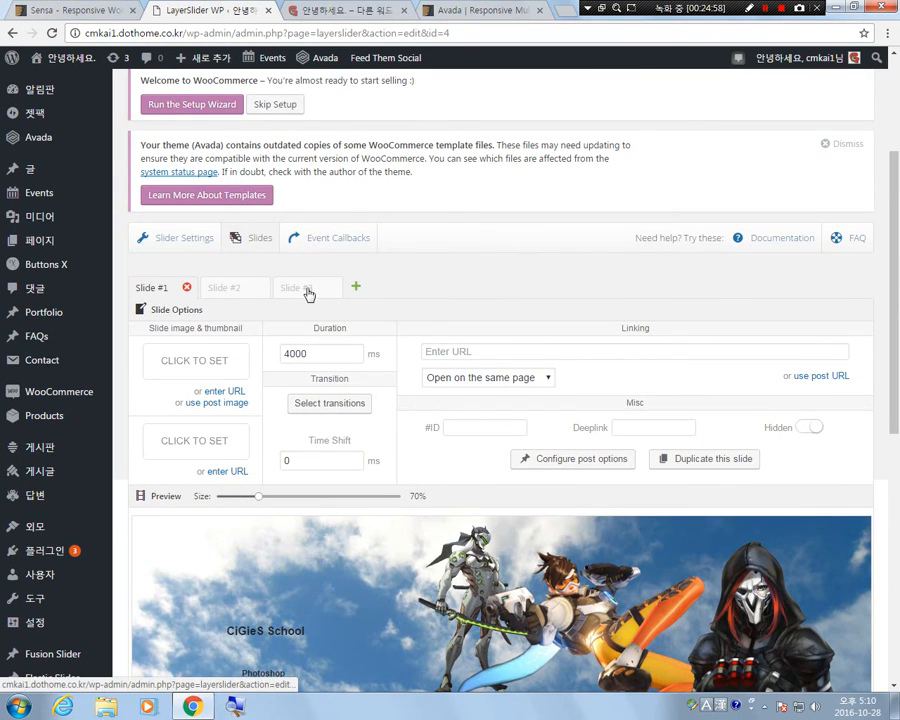
scroll(283, 319, down, 4)
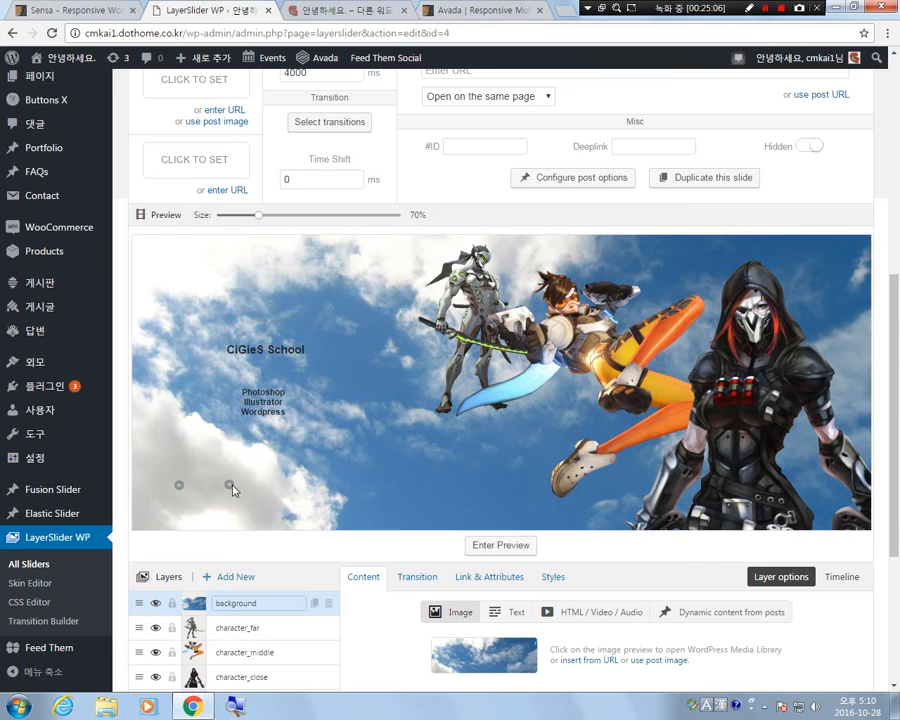
scroll(435, 540, down, 3)
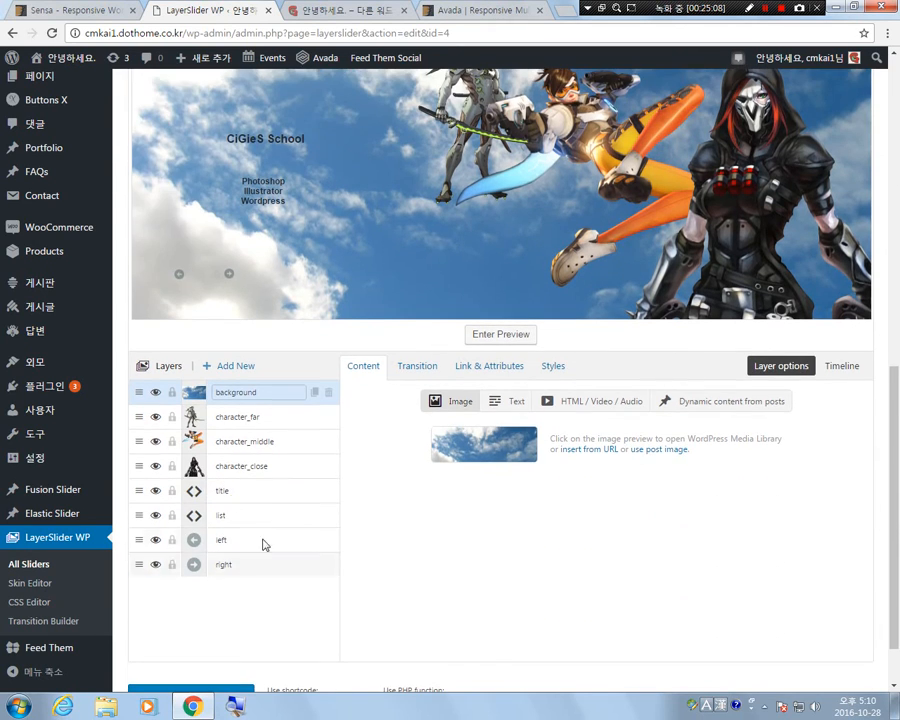
click(276, 540)
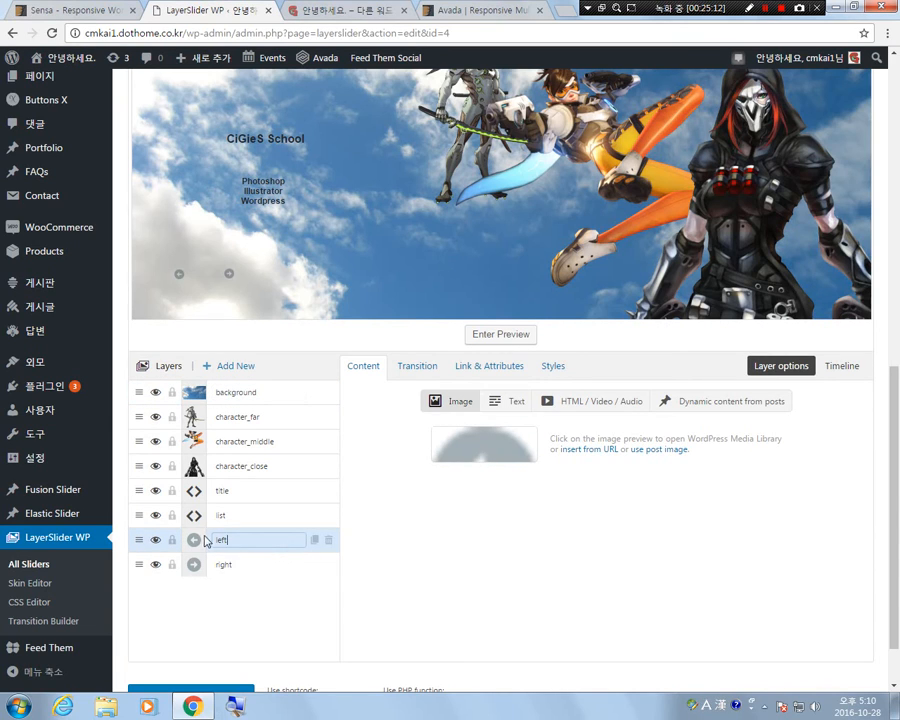
click(491, 372)
click(476, 421)
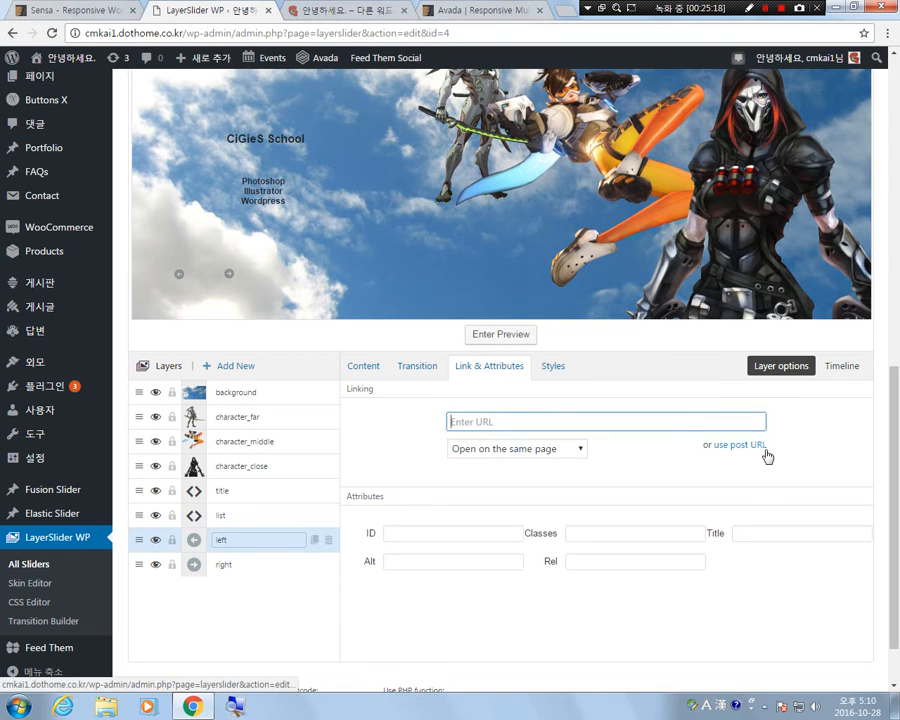
scroll(497, 443, up, 3)
scroll(248, 210, up, 3)
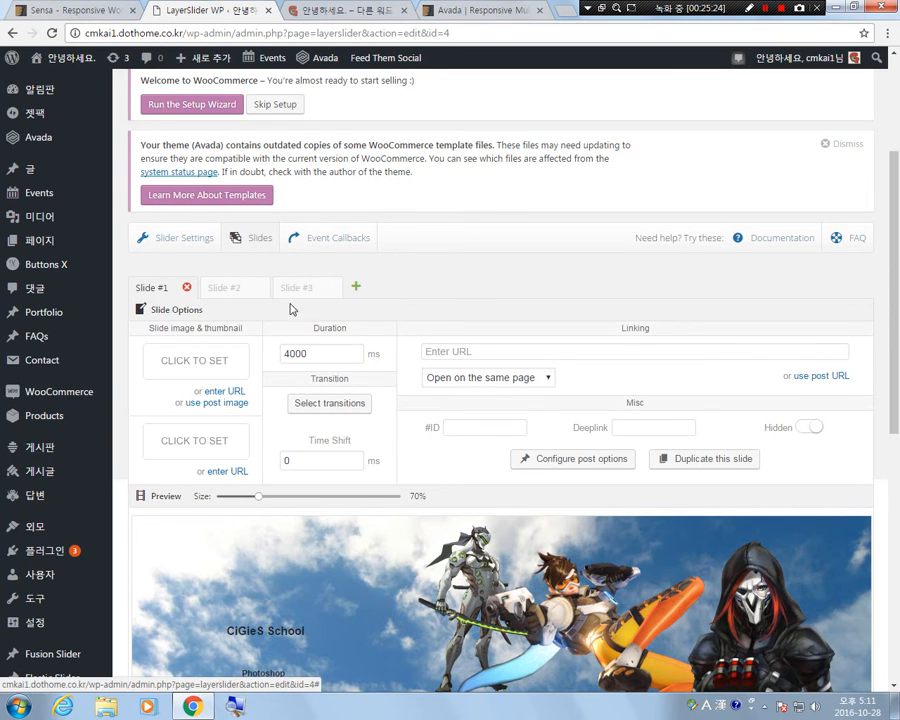
scroll(590, 570, down, 5)
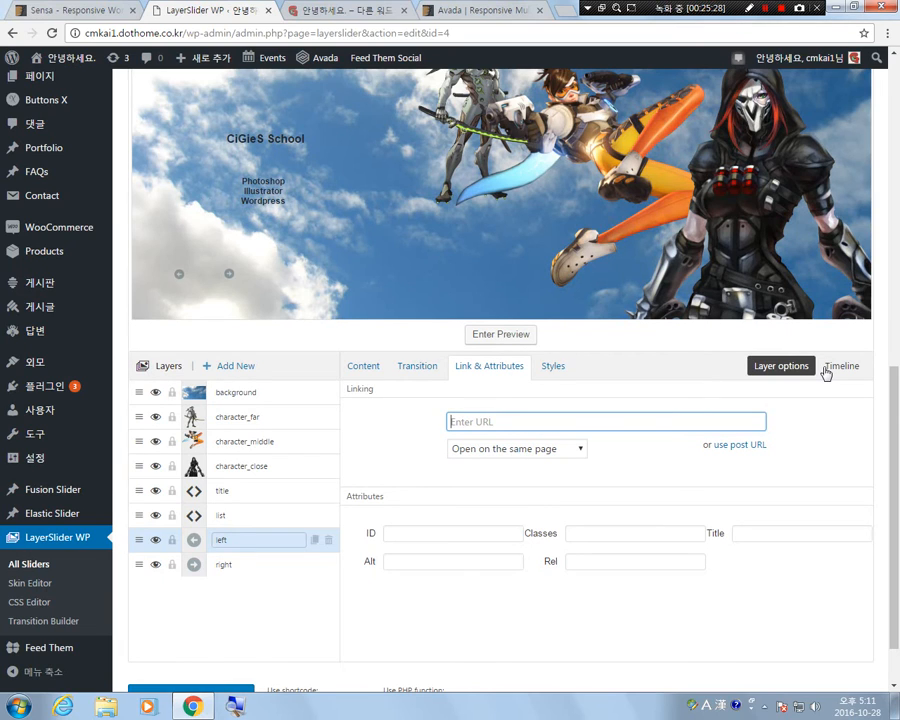
text(#3)
Set the right layer's link URL to #2 and save the slider changes.
click(232, 567)
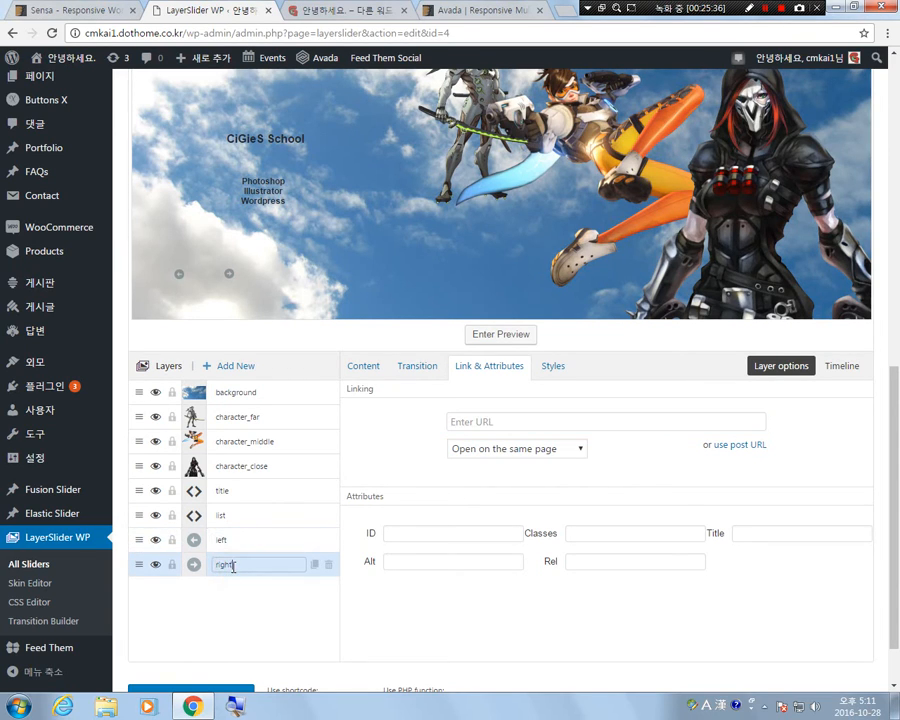
click(495, 421)
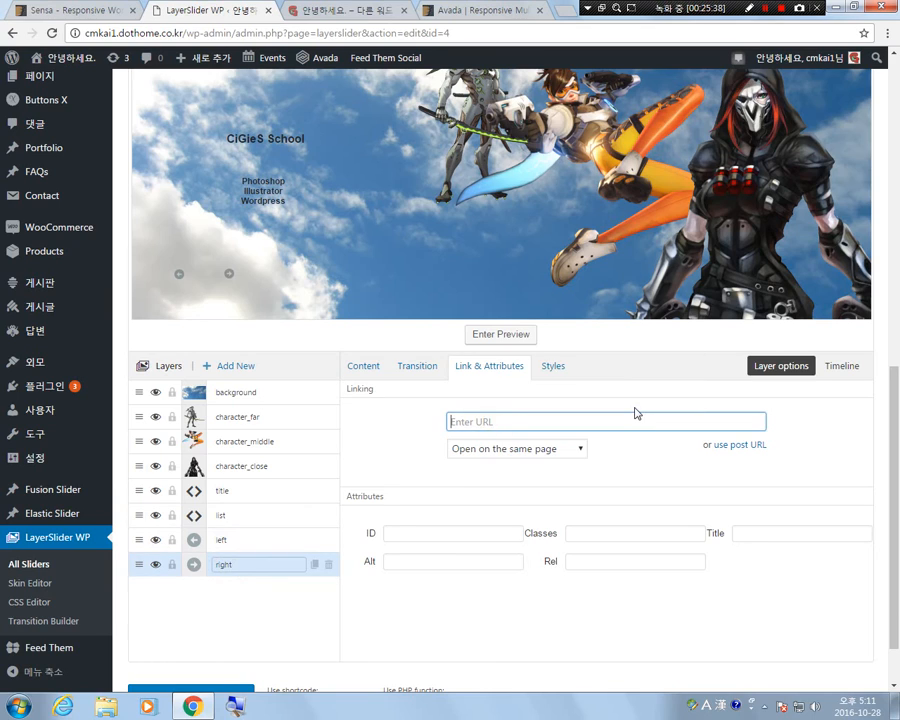
text(#)
click(272, 613)
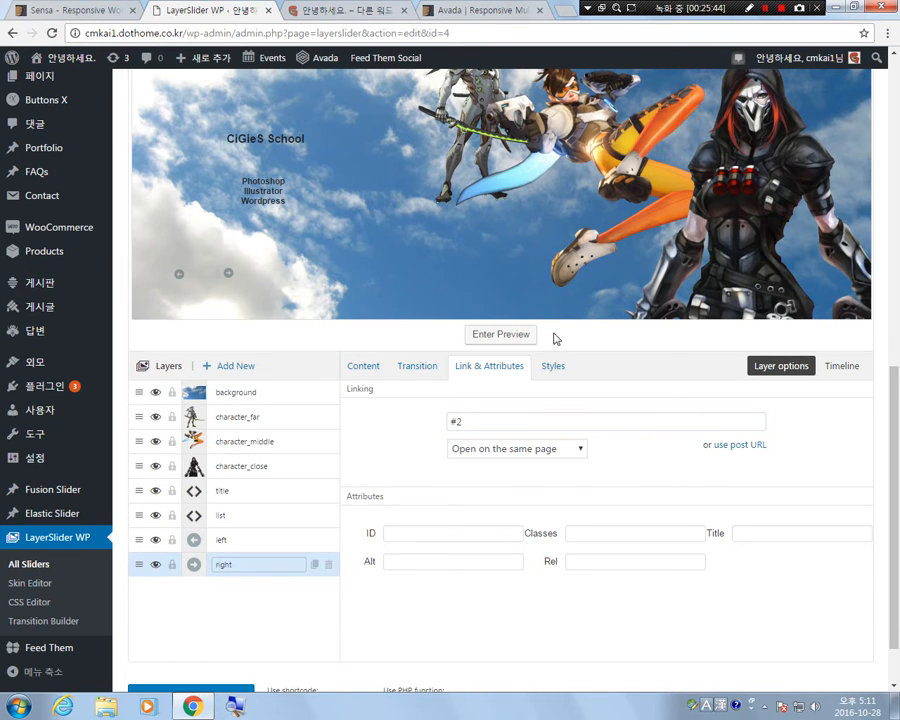
scroll(551, 278, up, 8)
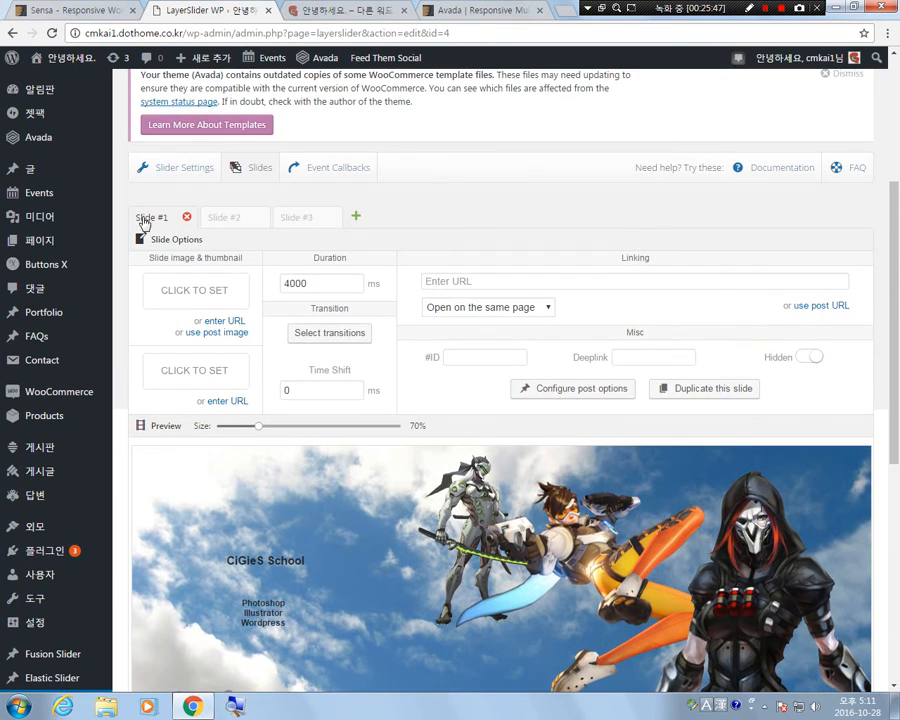
scroll(557, 442, down, 8)
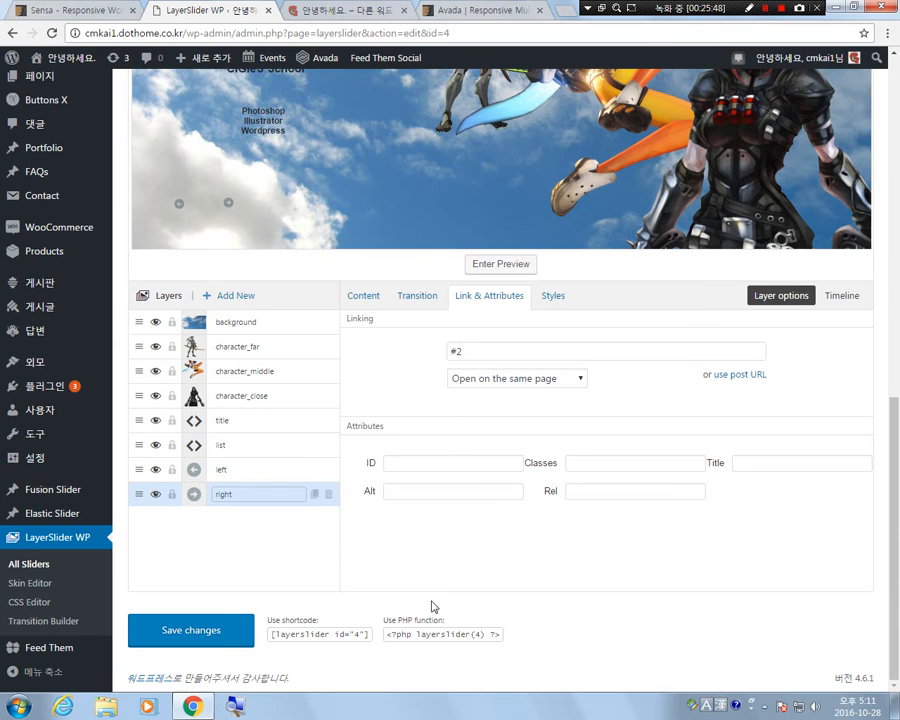
click(196, 640)
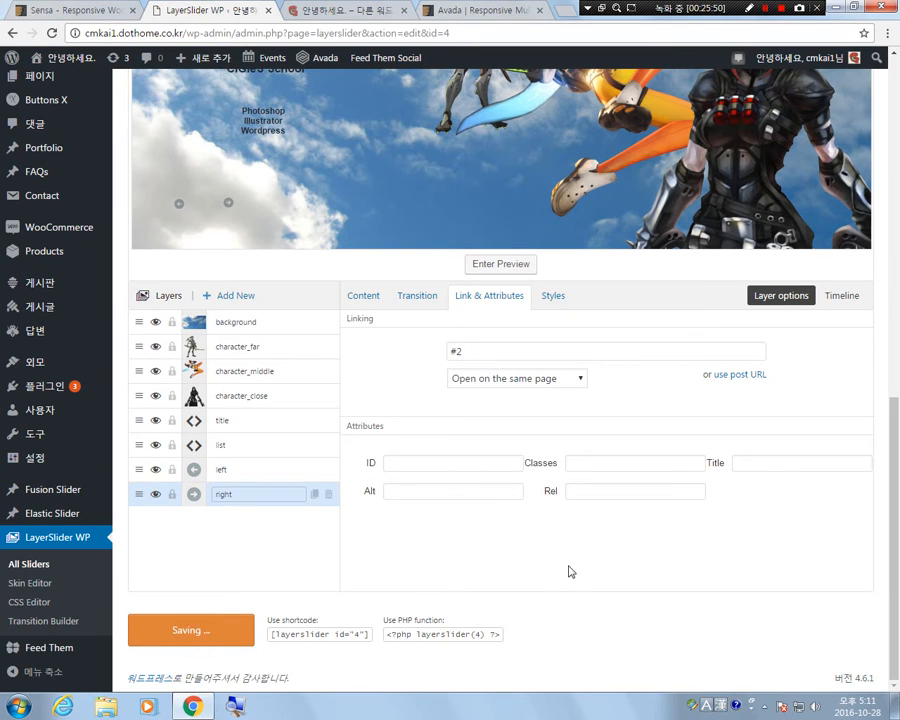
Open Slide #2 and bring its layer list into view for editing.
scroll(633, 567, up, 2)
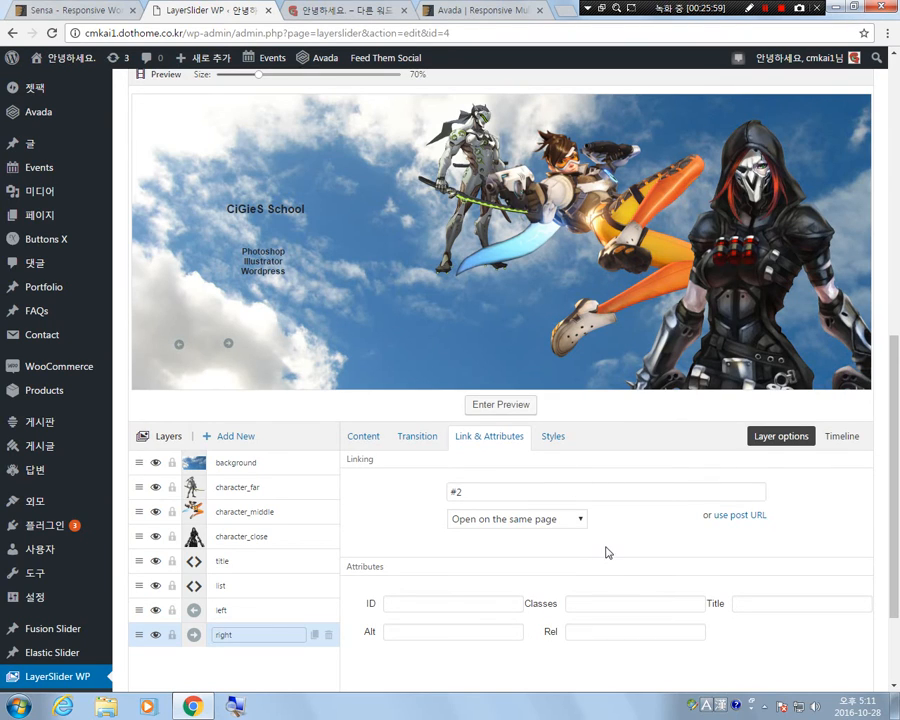
scroll(606, 568, up, 5)
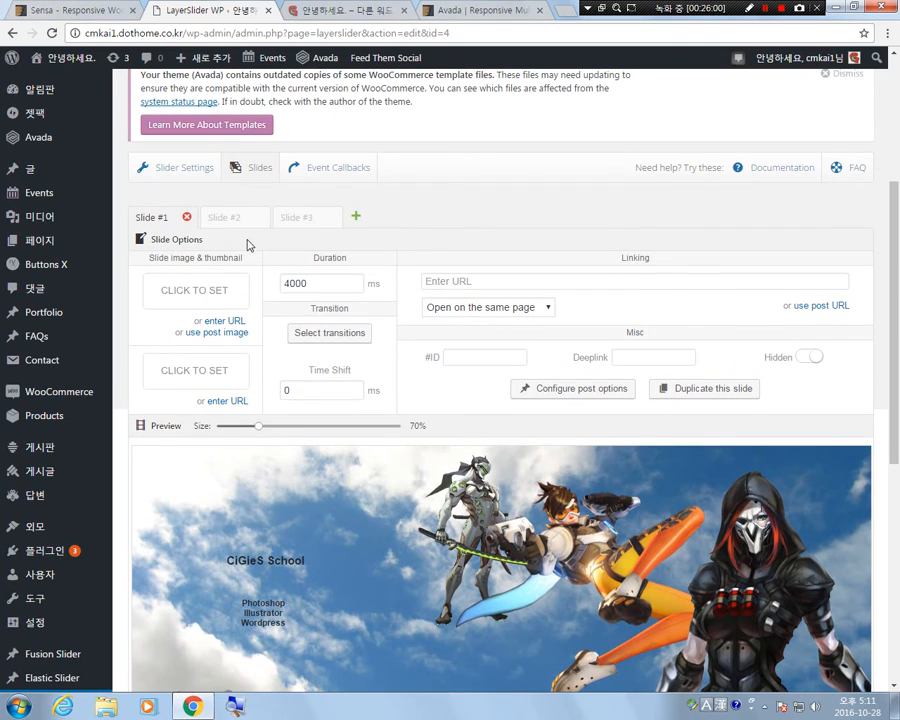
click(231, 218)
scroll(614, 470, down, 5)
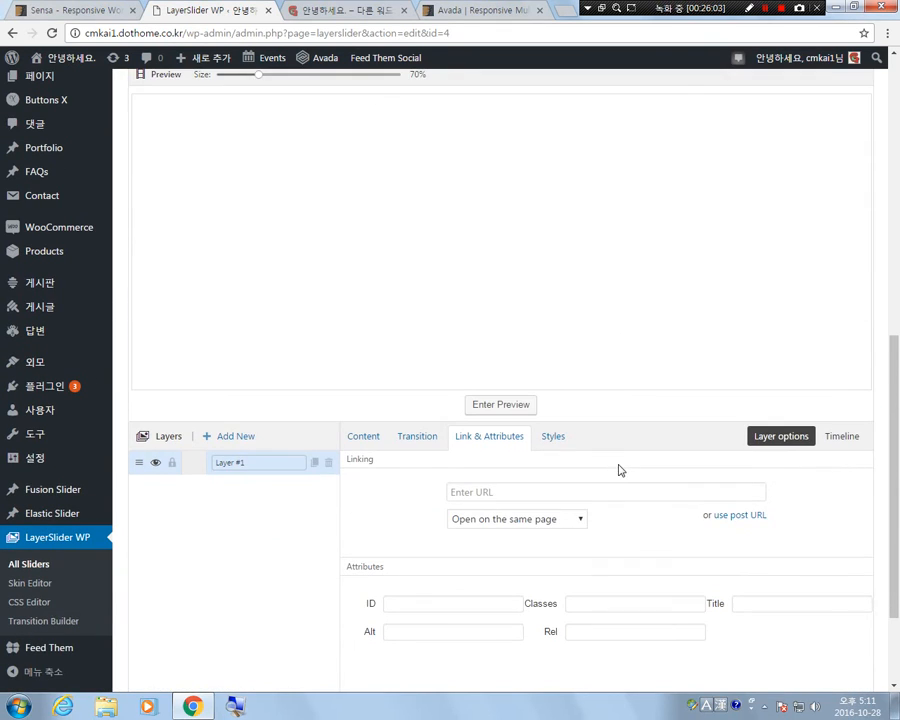
click(232, 439)
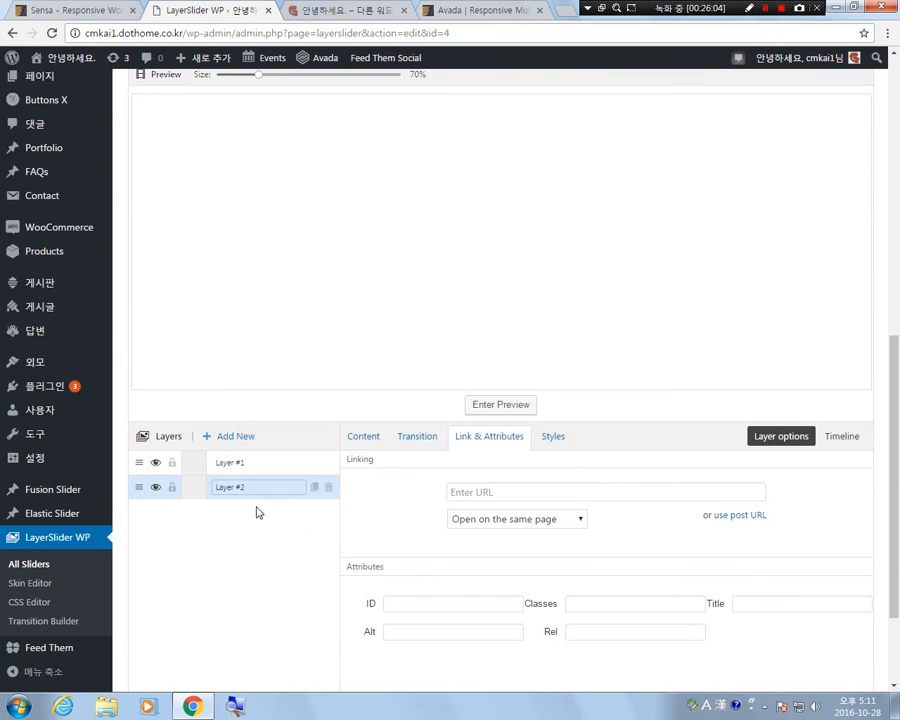
click(328, 487)
click(487, 144)
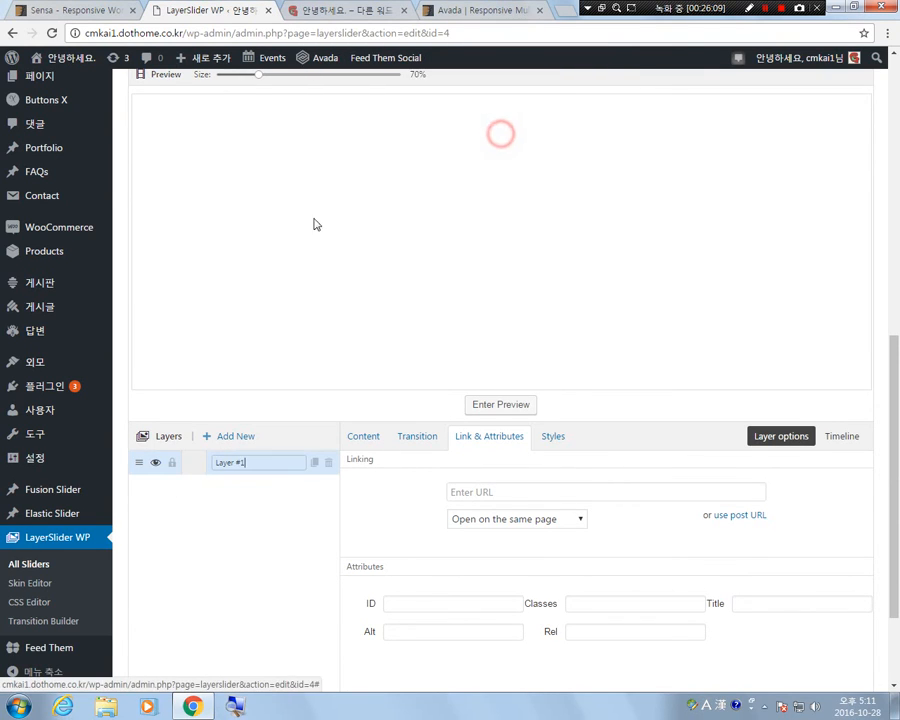
Rename the first layer of Slide #2 as title.
click(261, 464)
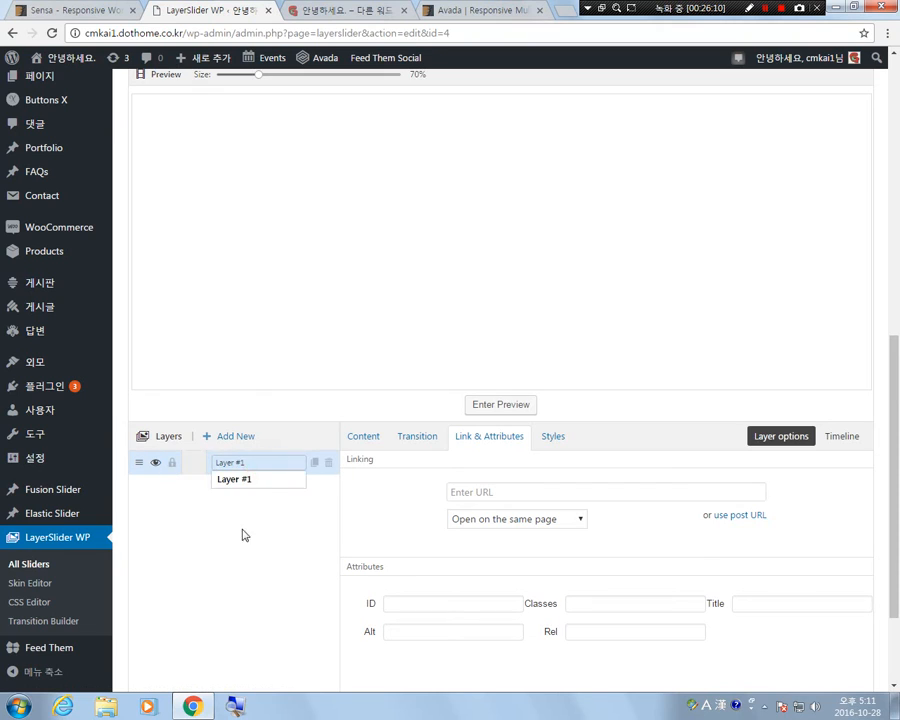
drag(260, 462, 196, 455)
text(t)
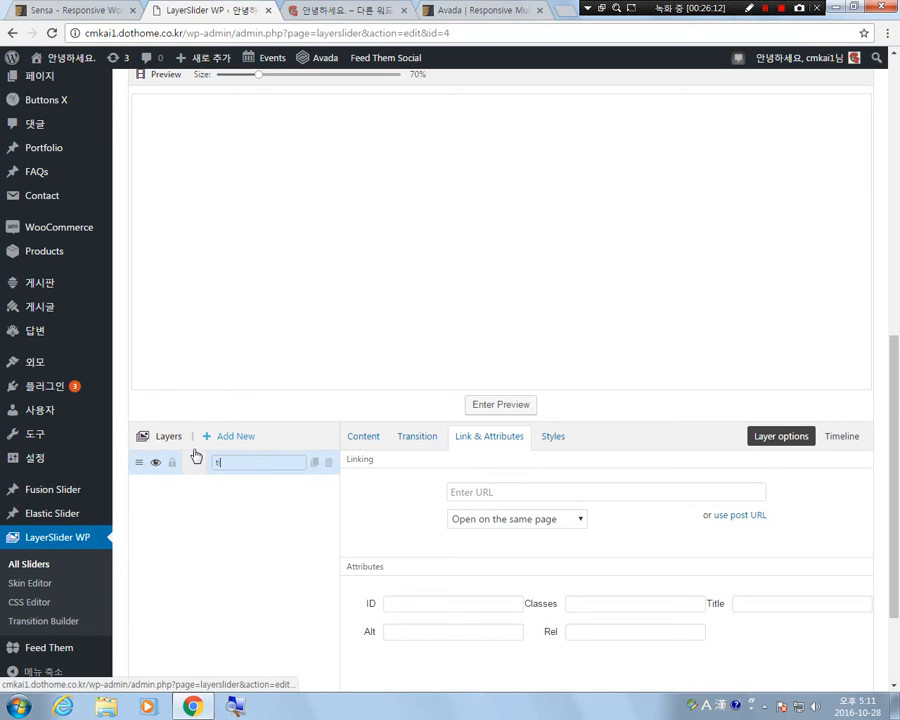
text(itle)
click(256, 546)
Make the title layer an H1 text reading slide2 and place it in the centre of the slide preview.
click(363, 442)
click(514, 473)
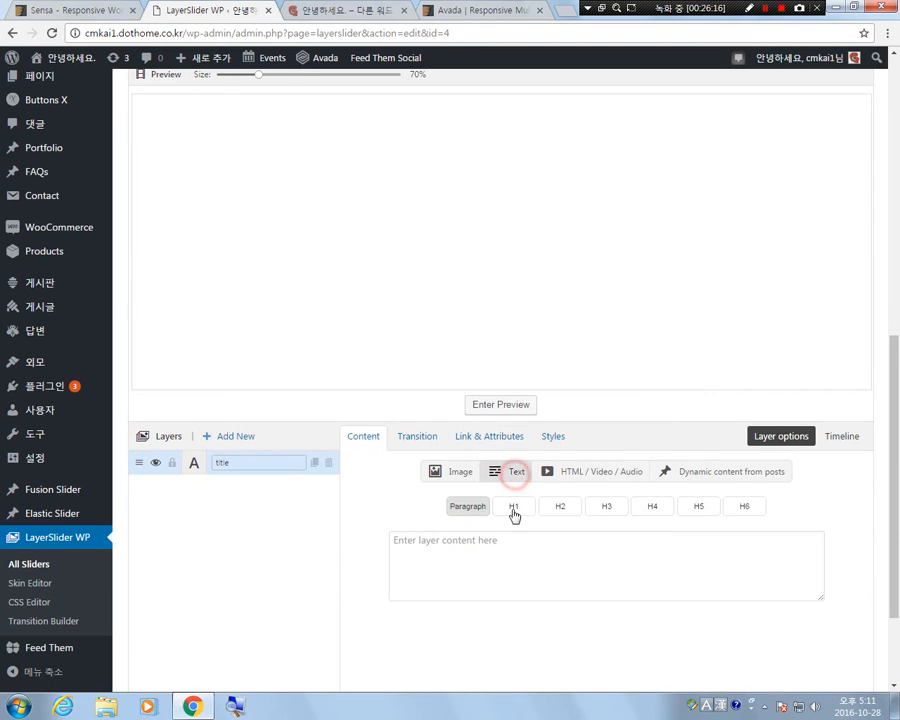
click(514, 506)
click(504, 554)
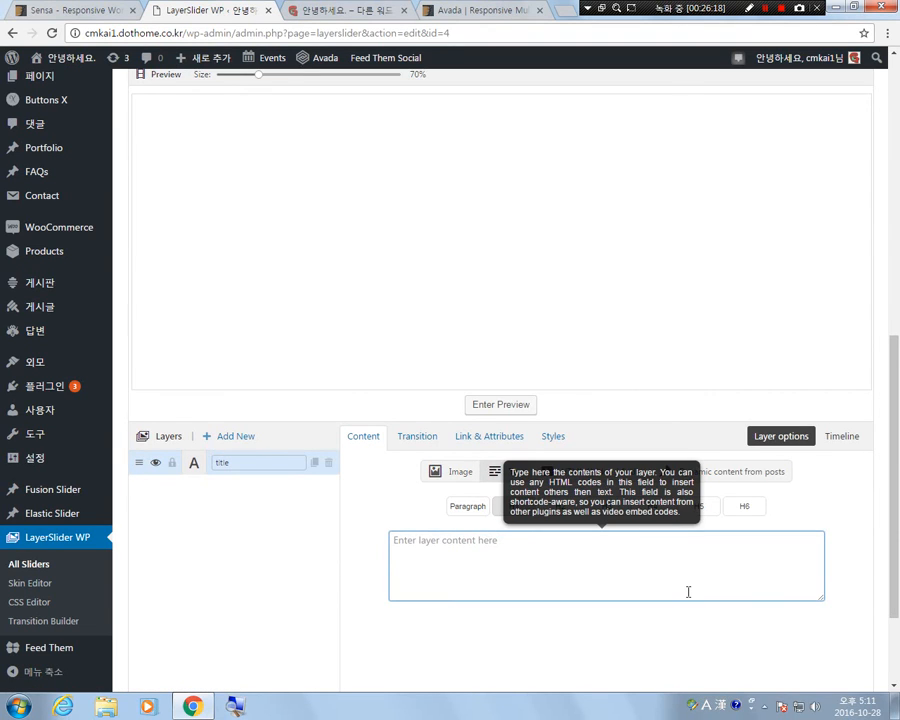
text(slide2)
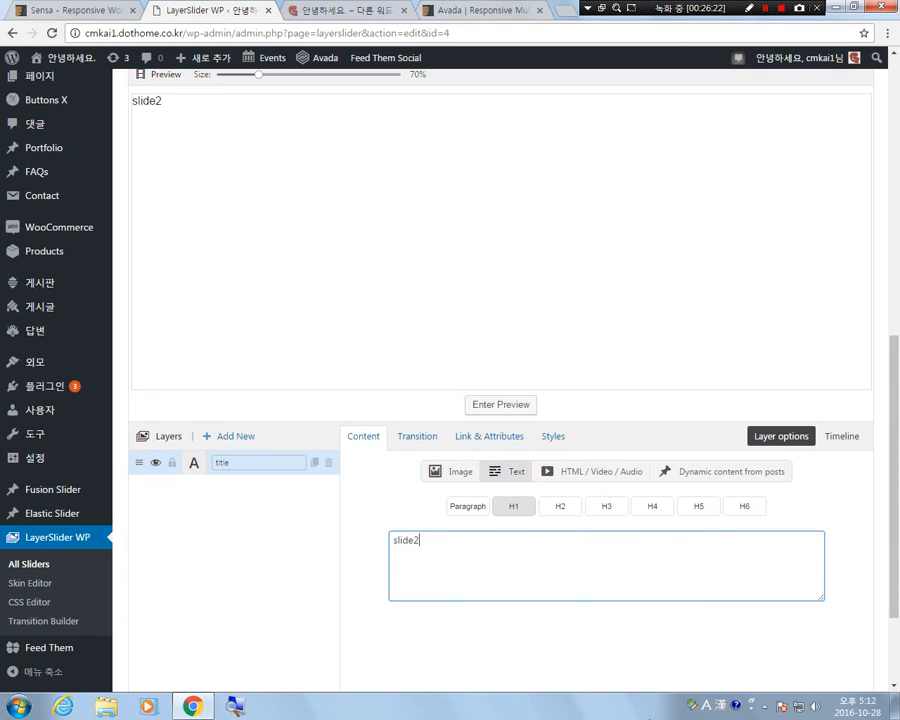
click(251, 545)
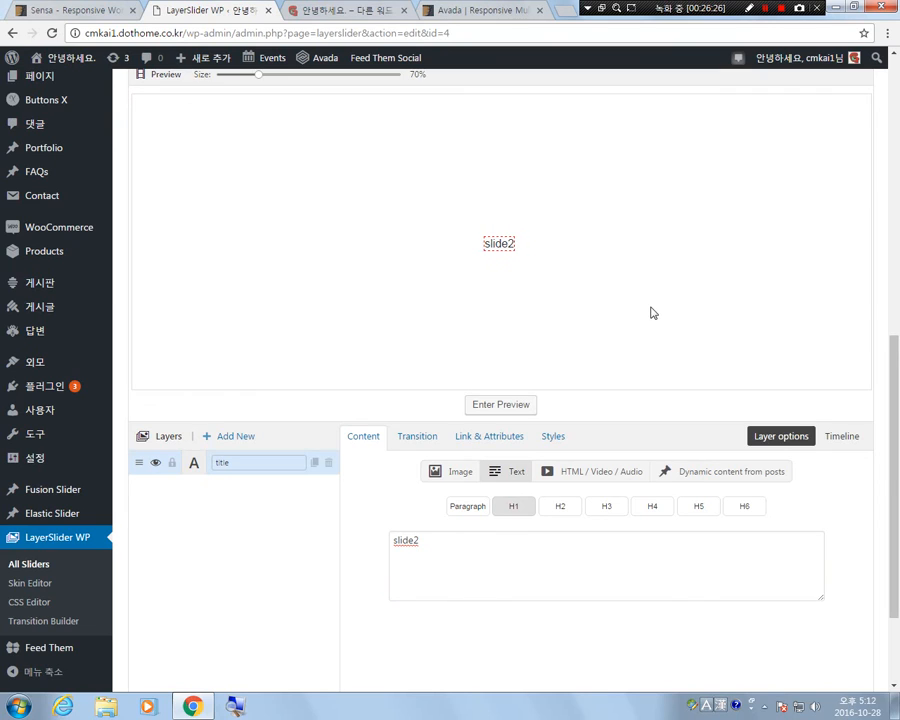
click(241, 537)
Add two more layers to Slide #2 and name them left and right.
click(238, 437)
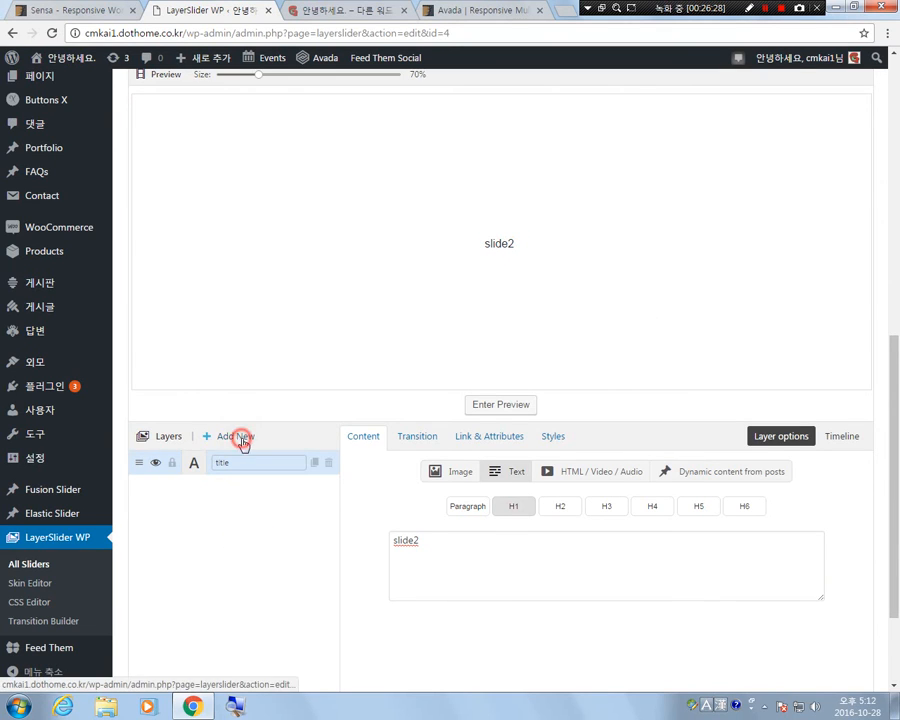
click(238, 437)
click(253, 584)
click(246, 487)
click(246, 487)
text(left)
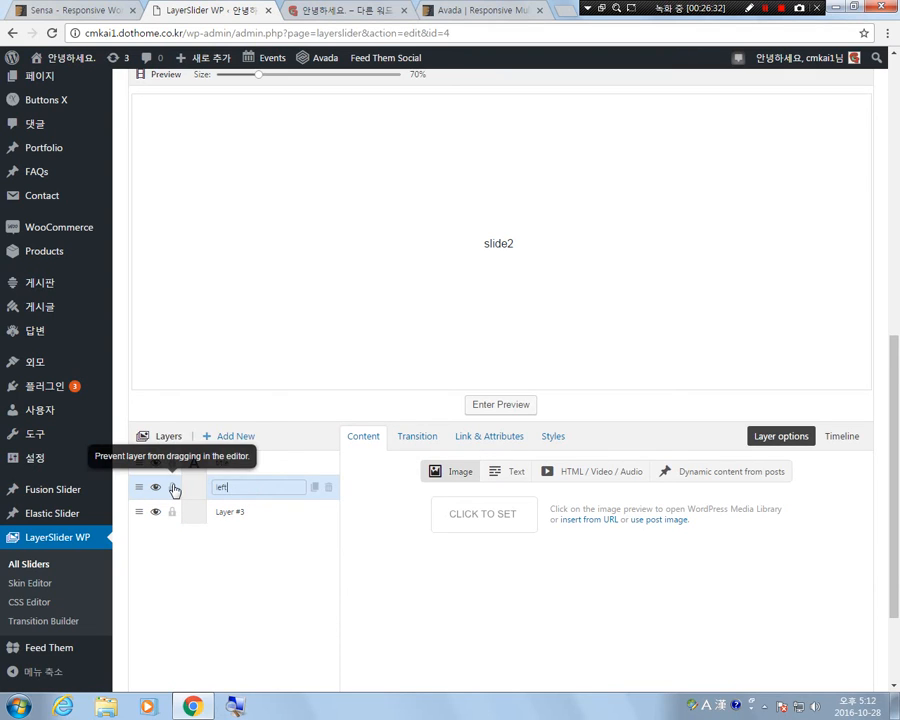
click(245, 516)
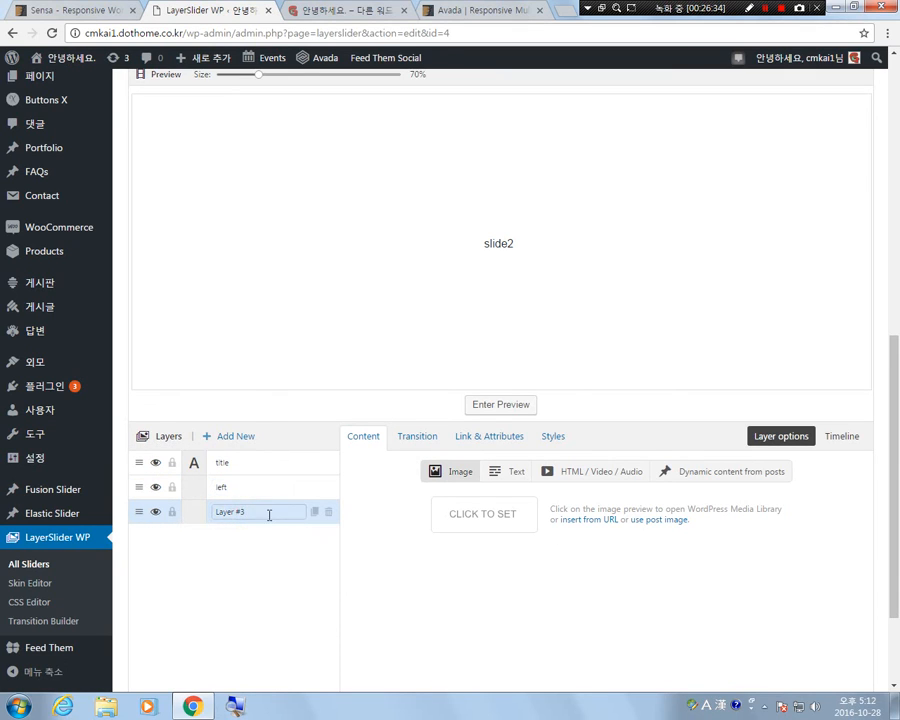
click(269, 515)
mouse_move(112, 496)
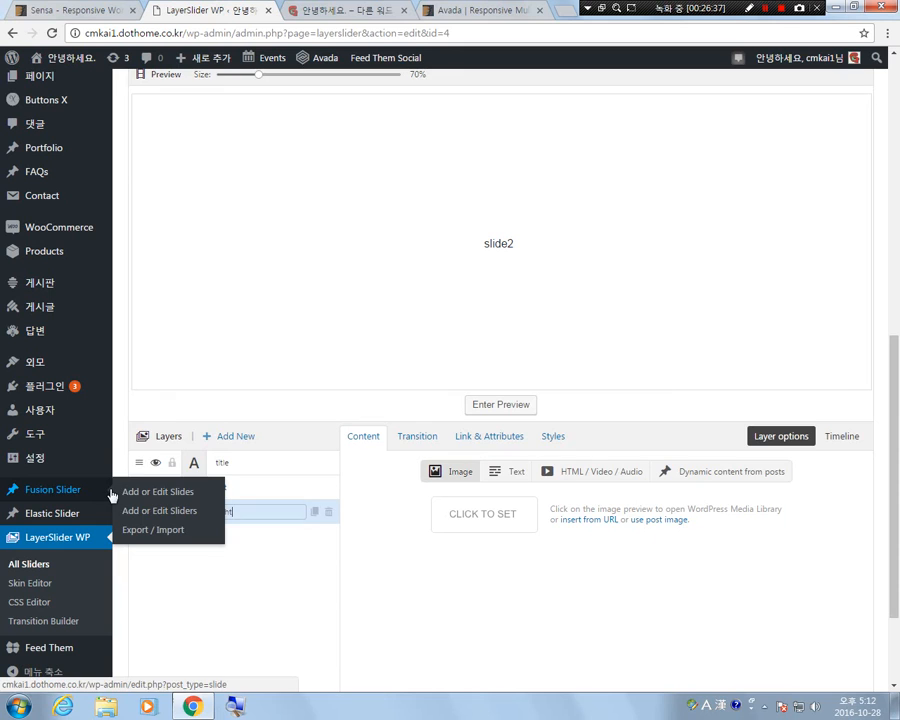
click(200, 597)
Insert left.png from the media library into the left layer and place it just left of the slide2 text.
click(238, 484)
click(485, 526)
click(183, 430)
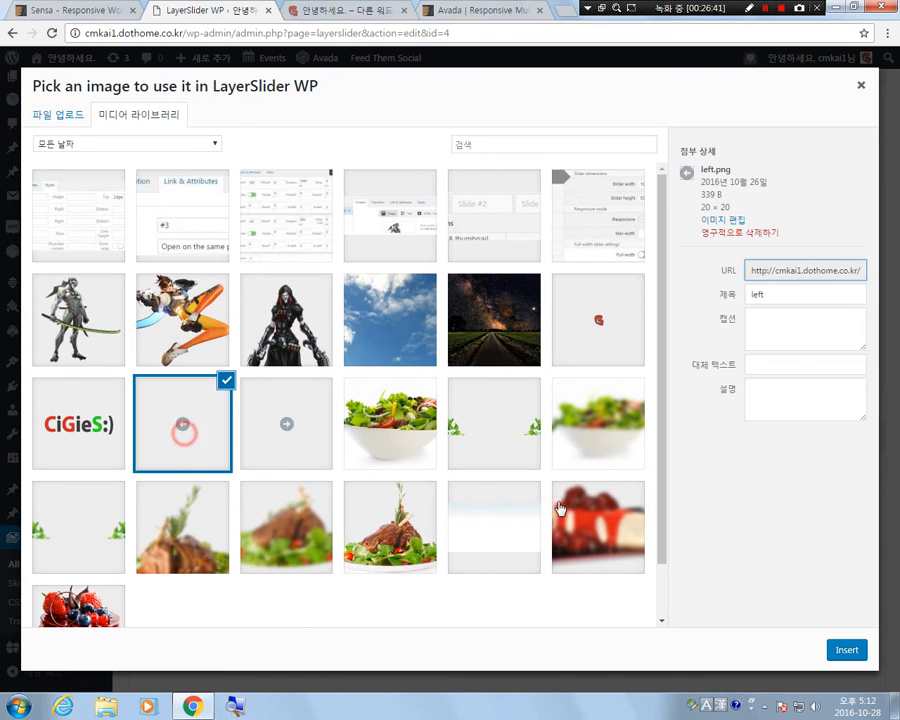
click(845, 650)
drag(137, 104, 609, 313)
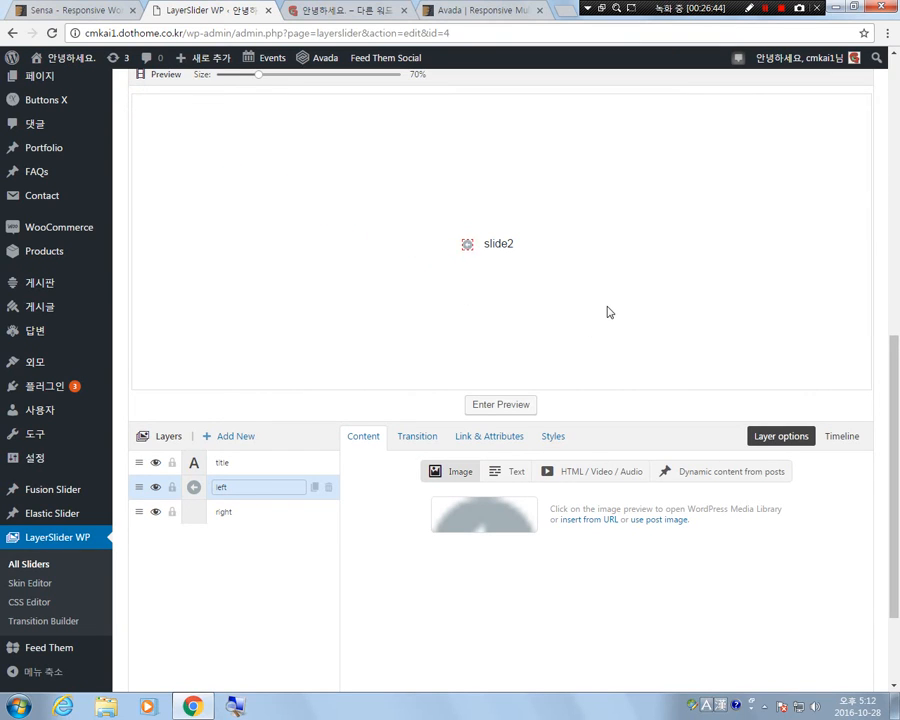
Insert the right arrow image from the media library into the right layer and place it just right of the slide2 text.
click(237, 513)
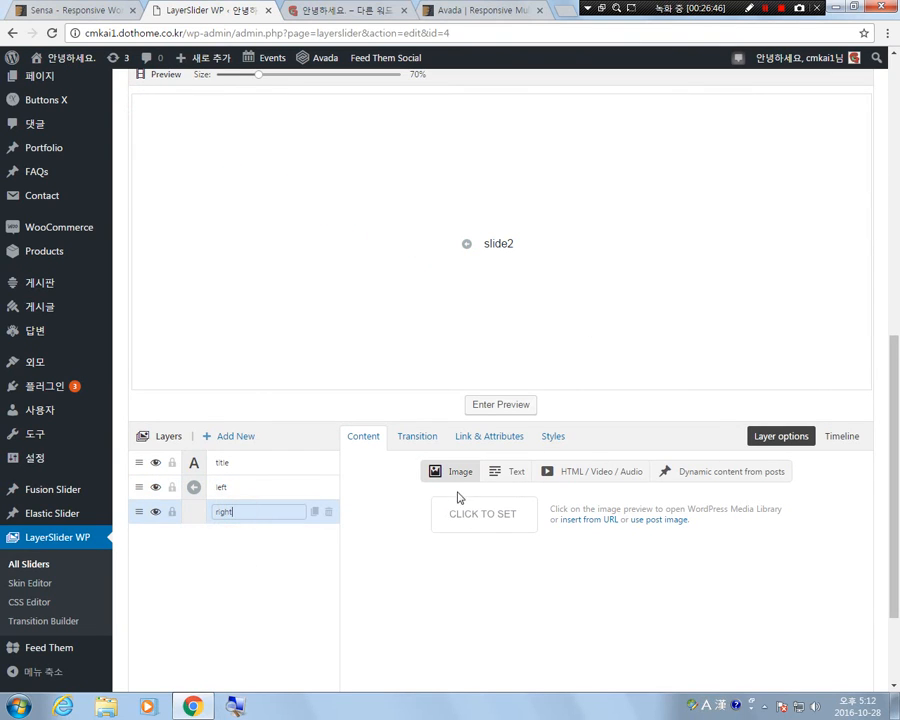
click(480, 520)
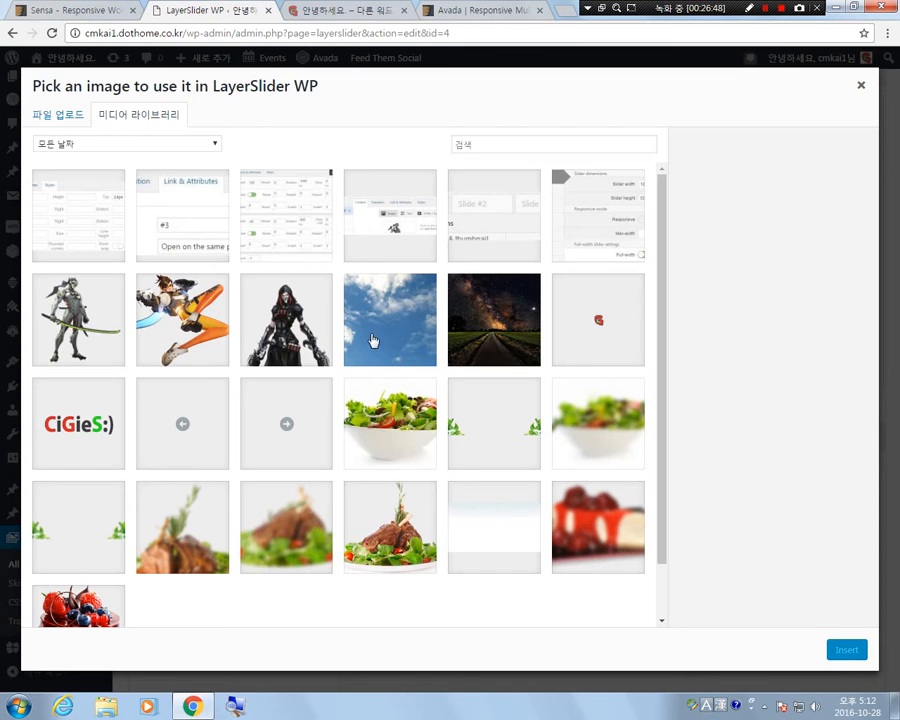
click(300, 430)
click(845, 651)
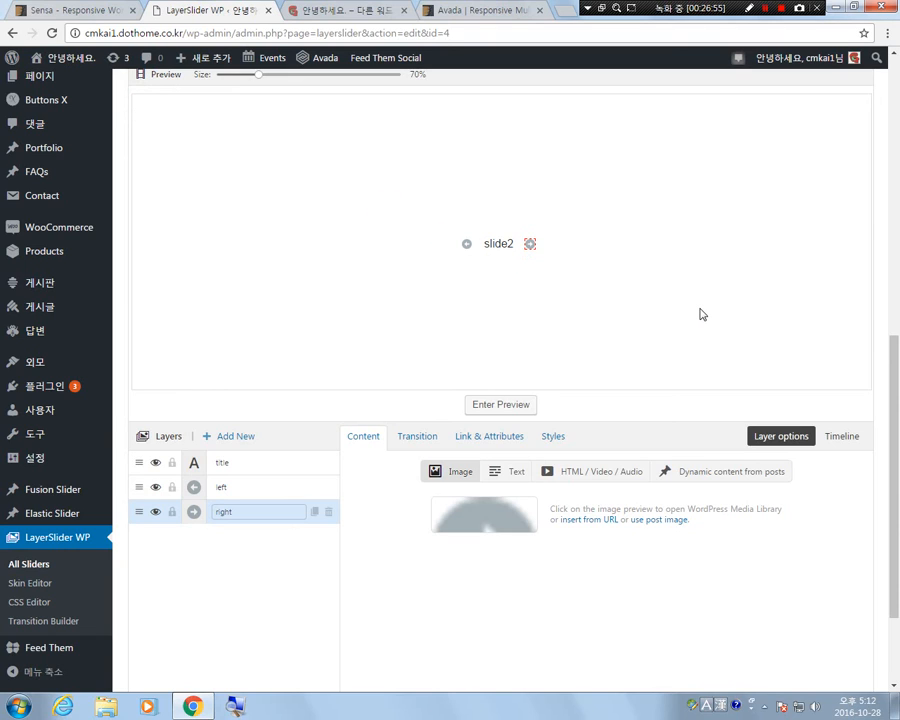
click(220, 576)
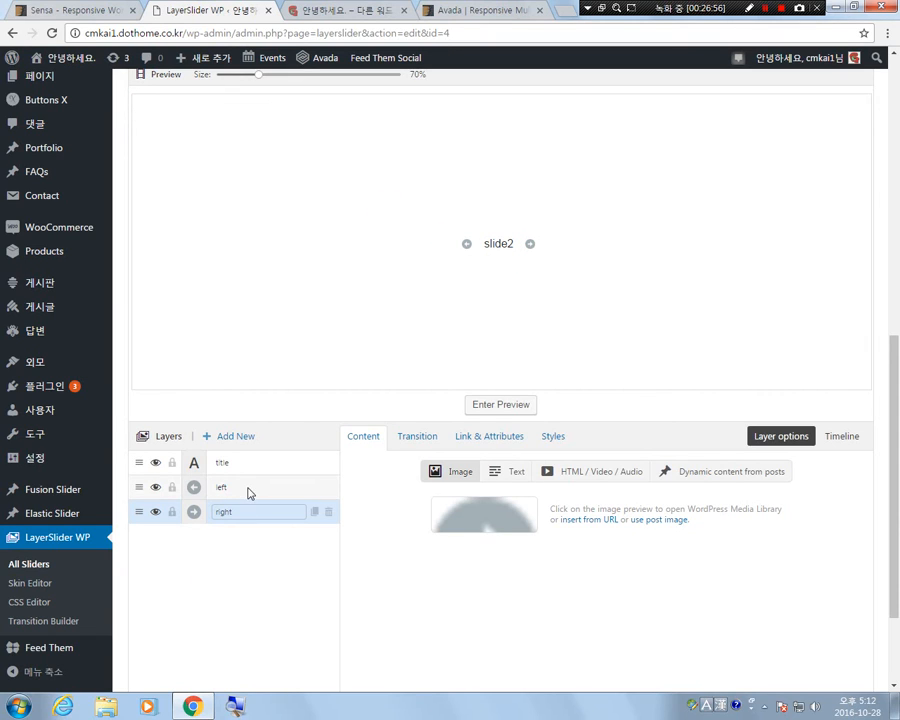
Set the left layer's link URL to #1.
click(246, 488)
click(505, 437)
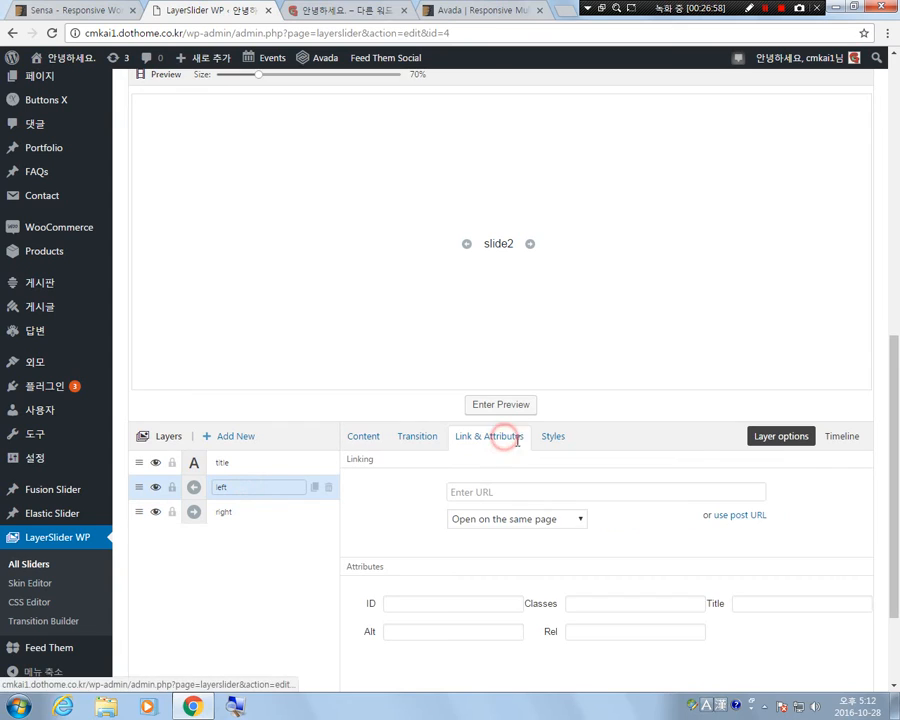
click(544, 493)
text(#1)
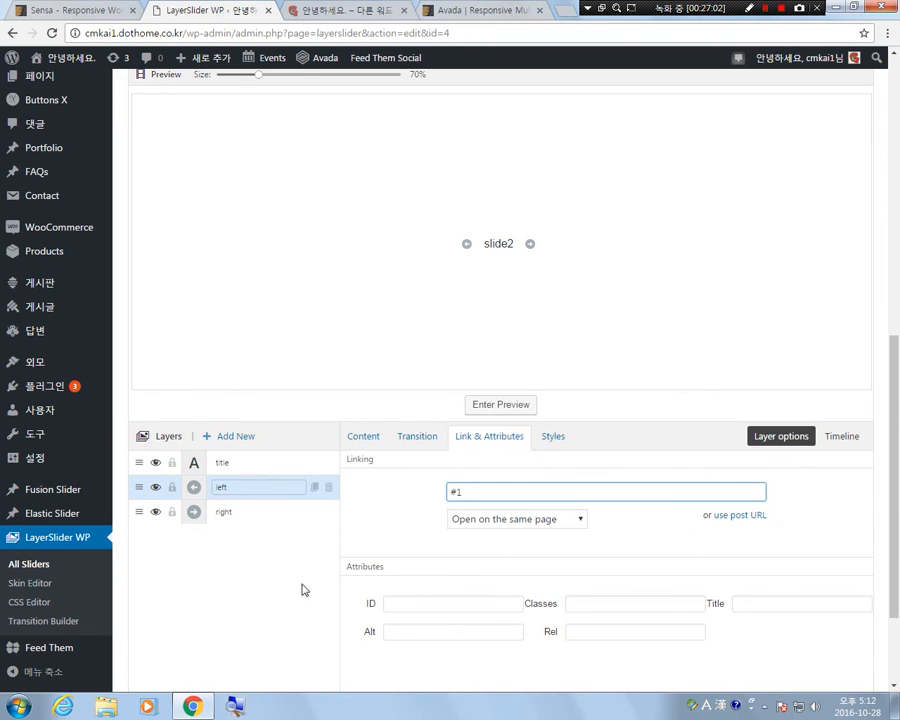
Set the right layer's link URL to #3.
click(226, 512)
click(499, 491)
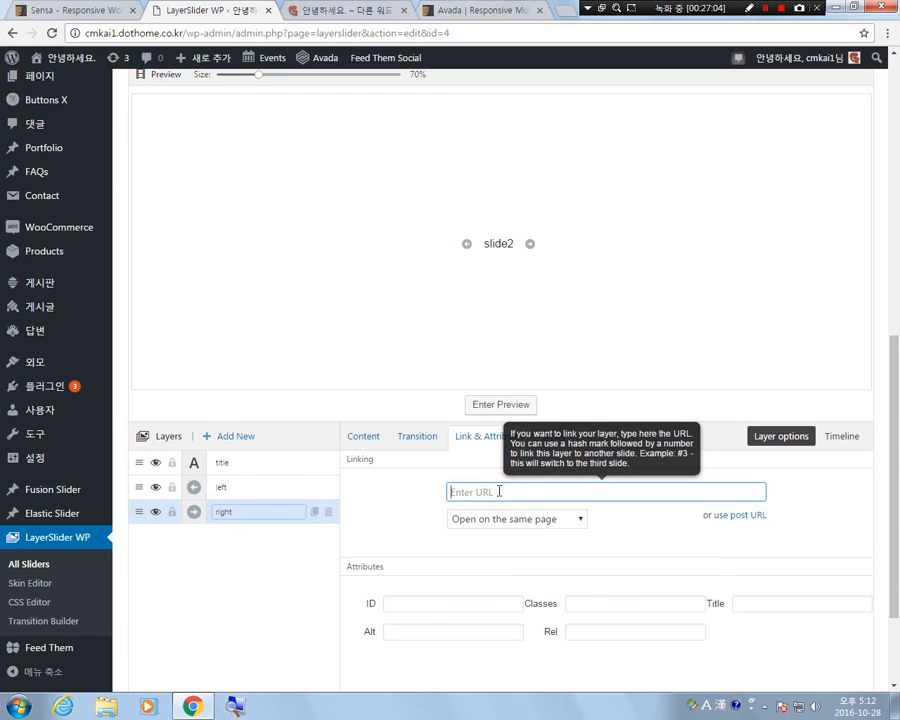
text(#3)
click(286, 592)
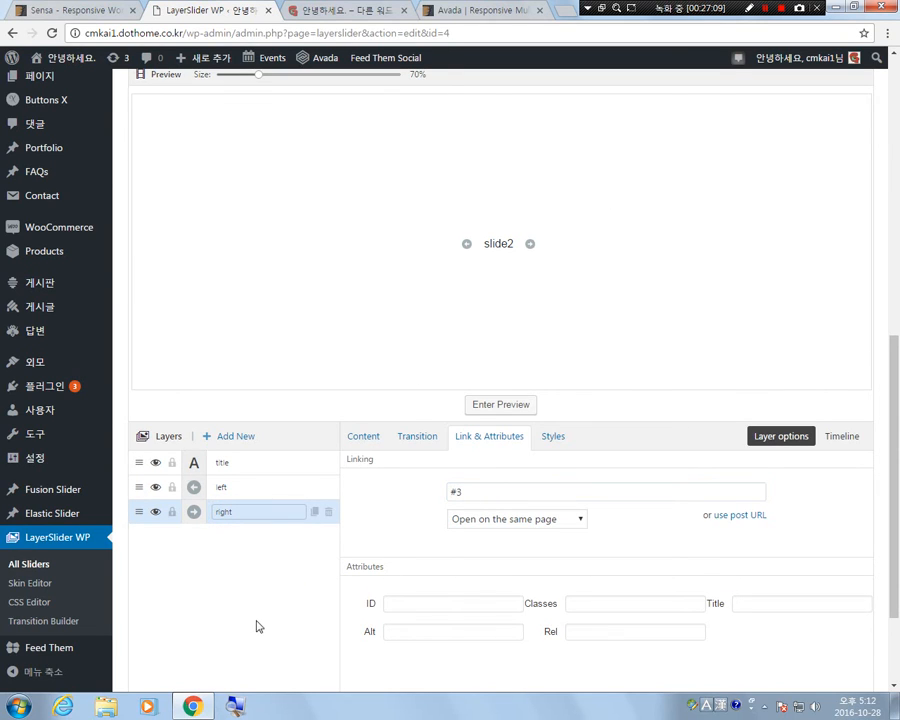
Open Slide #3 and select its first layer for editing.
scroll(335, 610, up, 4)
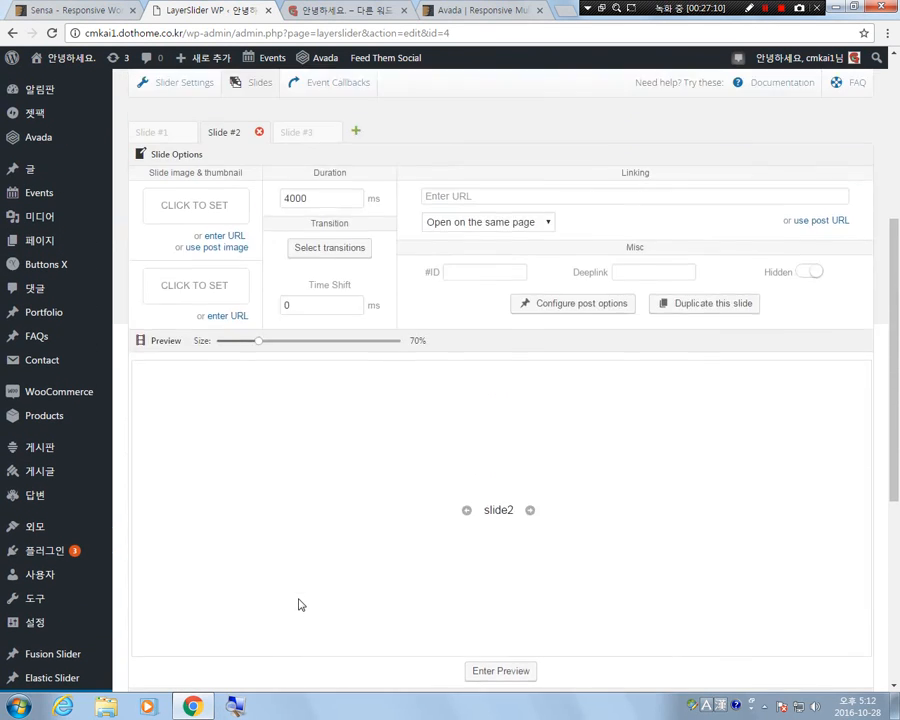
click(305, 217)
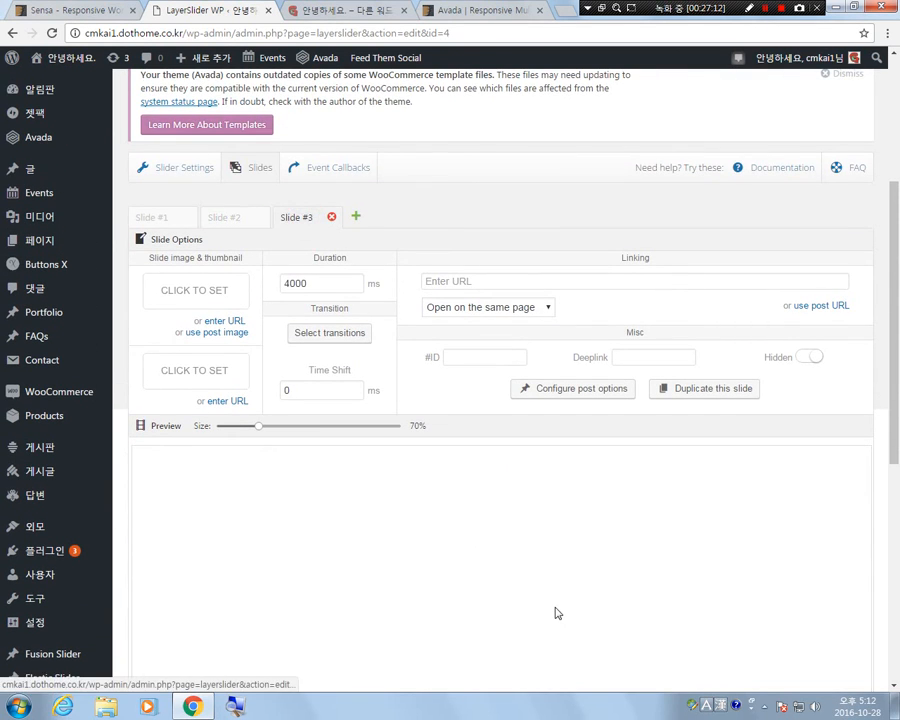
scroll(554, 608, down, 4)
click(257, 462)
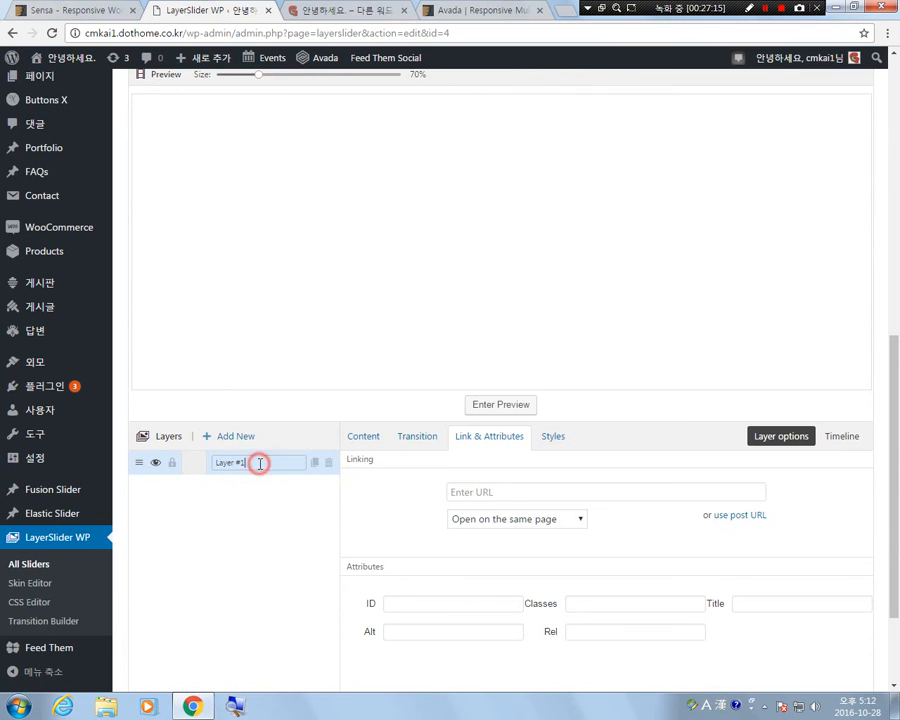
Make the first layer of Slide #3 an H1 text reading slide3 and place it near the centre of the preview.
click(368, 437)
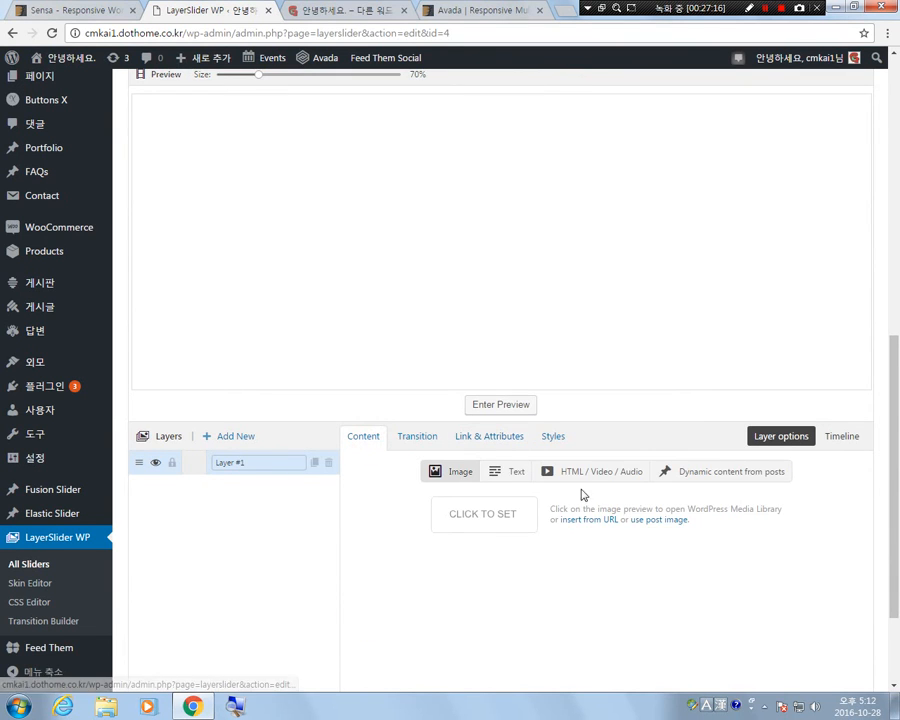
click(511, 516)
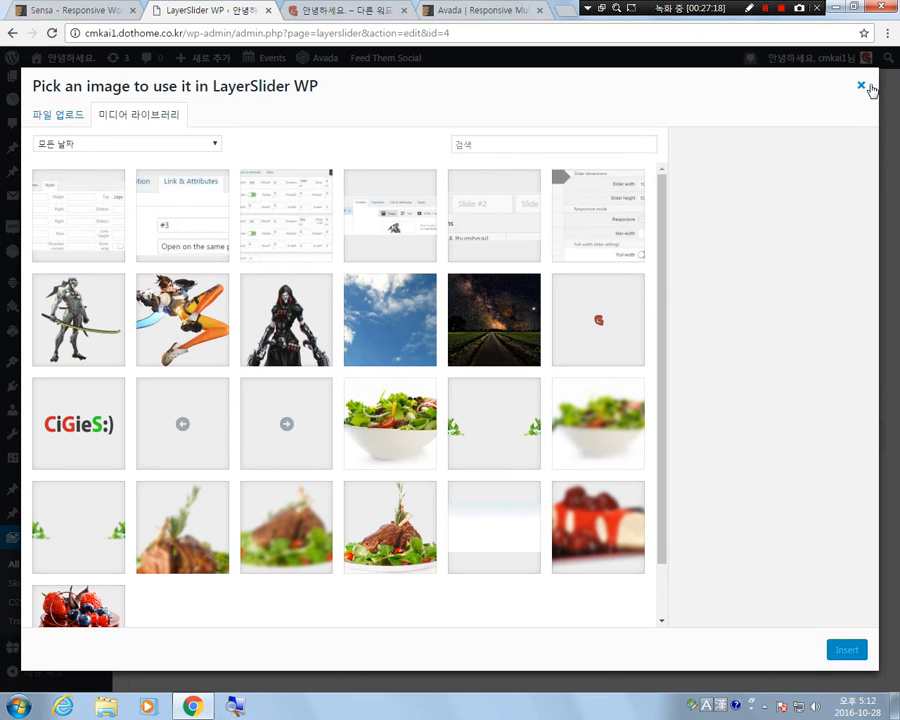
click(861, 85)
click(507, 473)
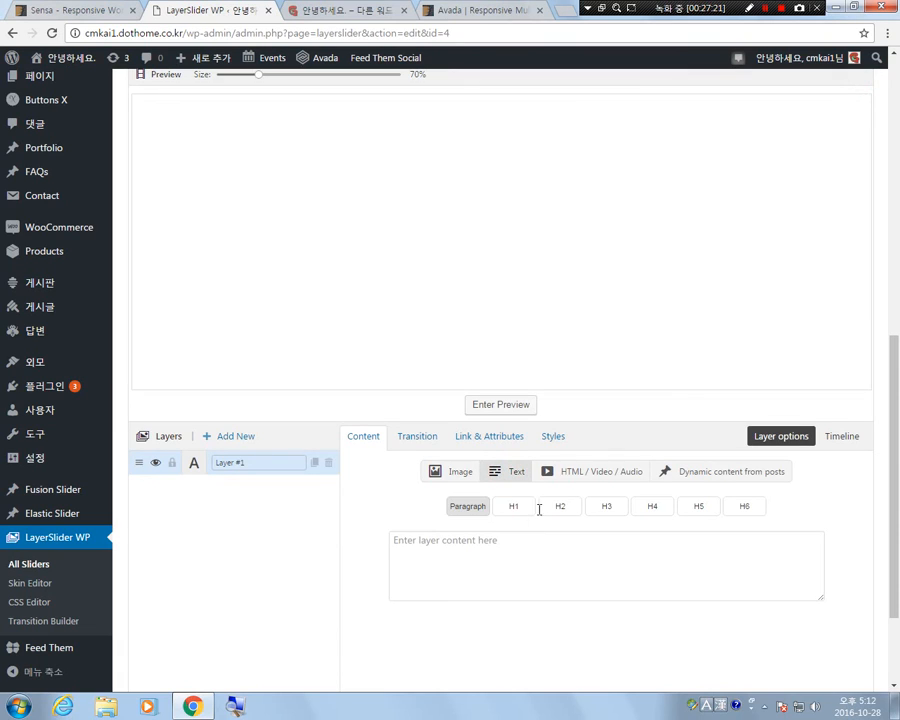
click(514, 506)
click(497, 545)
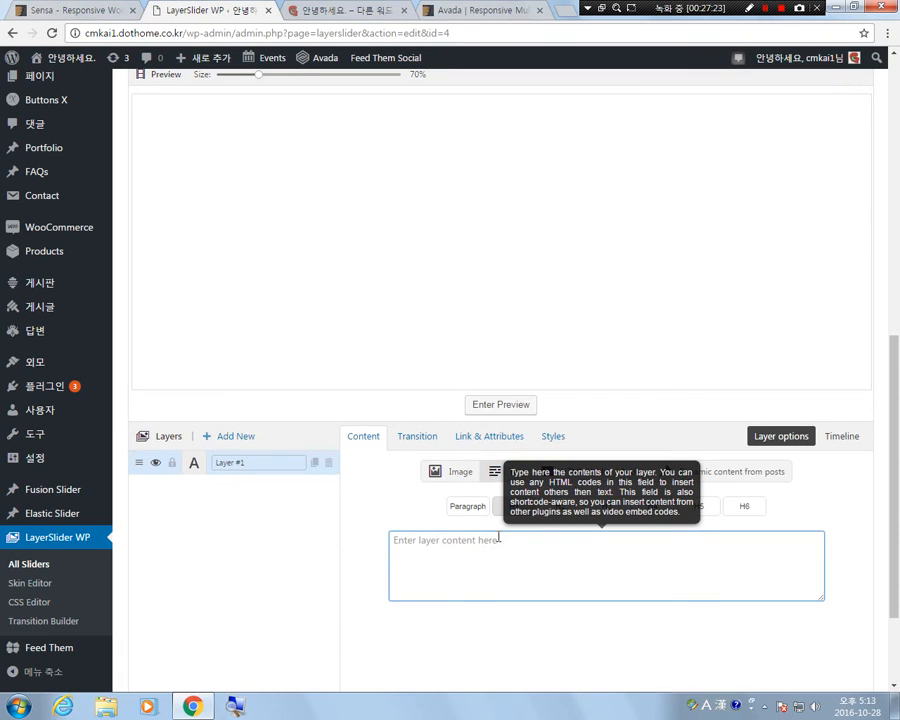
text(slide3)
drag(138, 100, 568, 292)
click(240, 490)
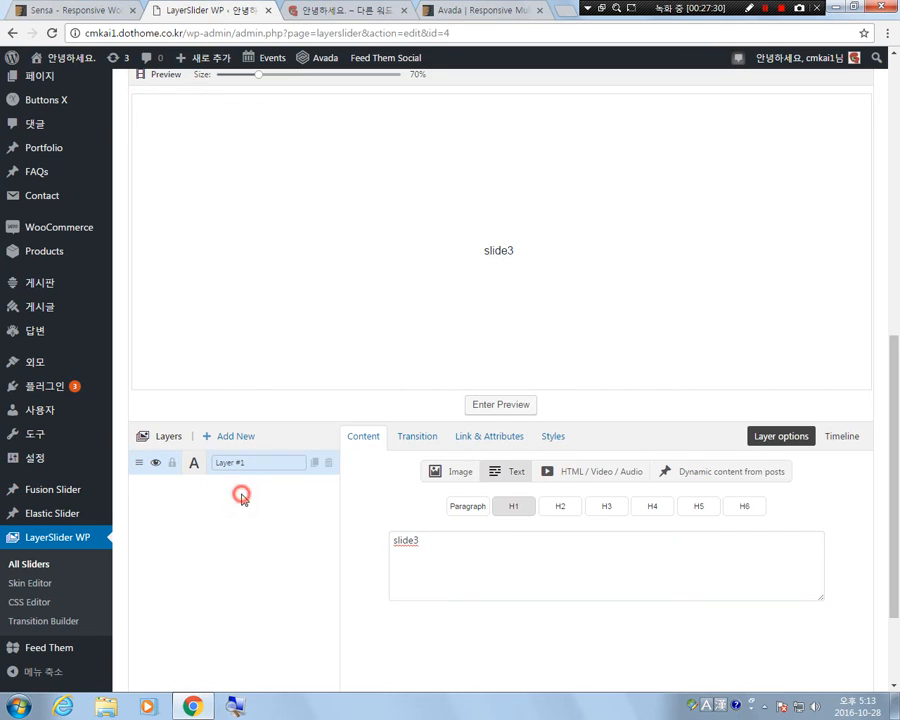
Add two more layers to Slide #3 and name its three layers title, left and right.
click(233, 440)
click(233, 440)
click(230, 463)
triple_click(257, 464)
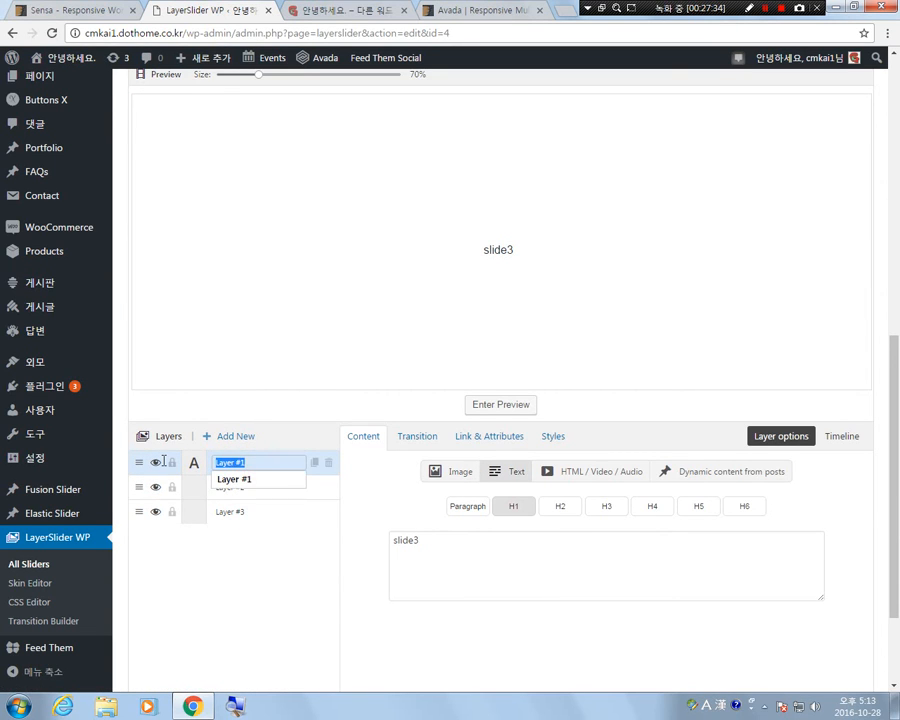
text(title)
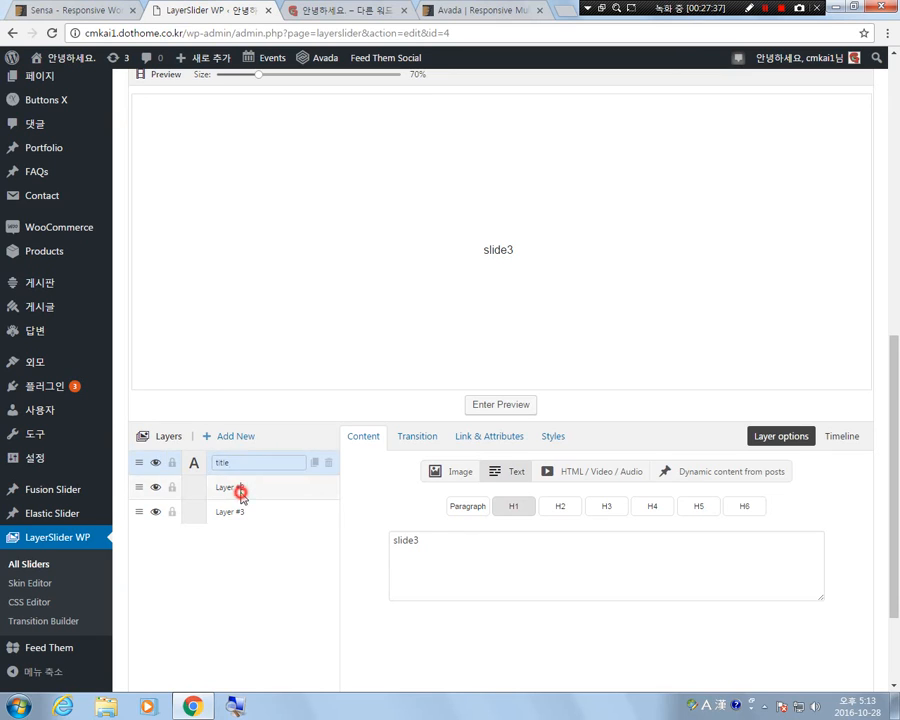
triple_click(240, 492)
text(left)
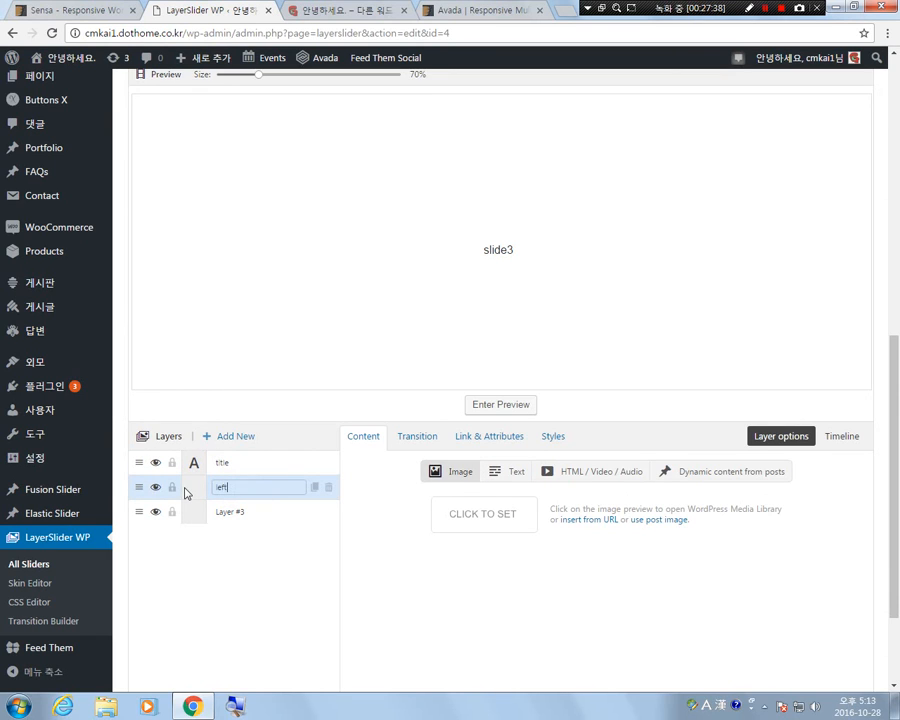
click(231, 511)
drag(253, 511, 158, 515)
text(right)
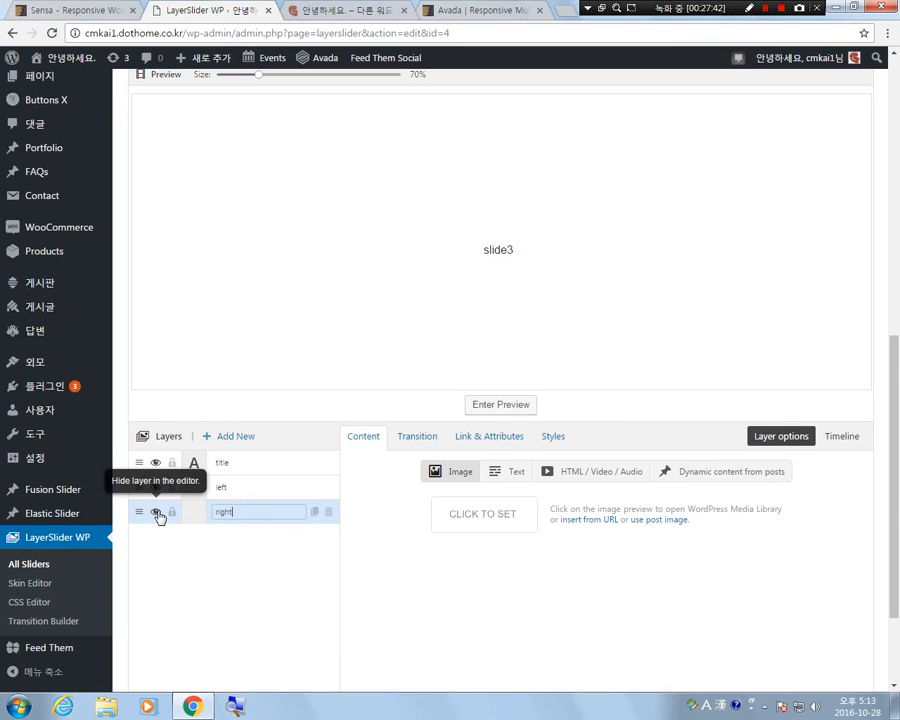
click(195, 534)
Insert left.png from the media library into Slide #3's left layer, and select the right layer.
click(180, 484)
click(474, 524)
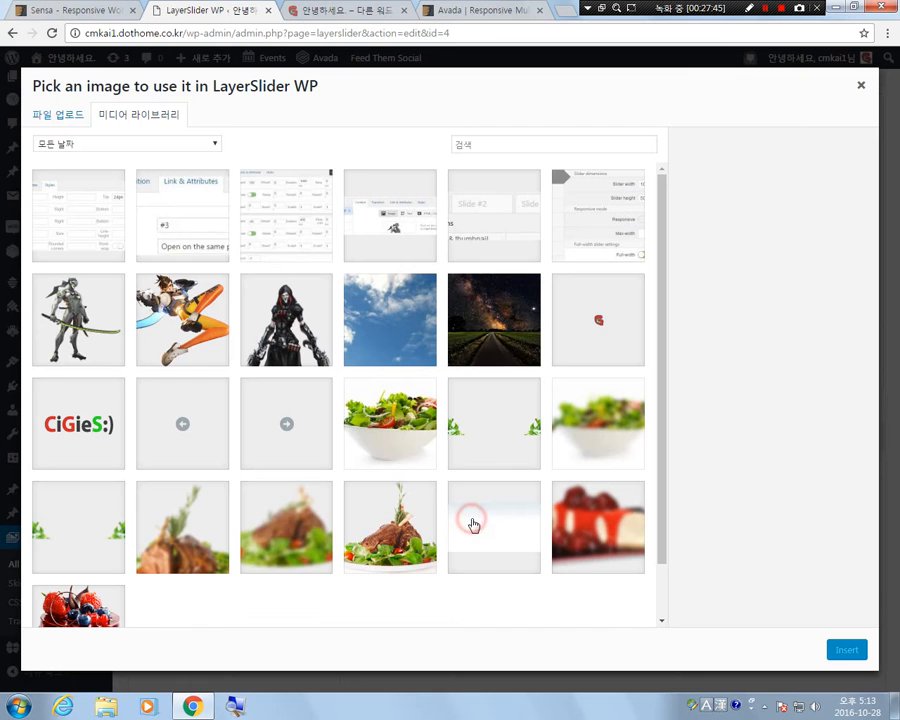
click(182, 430)
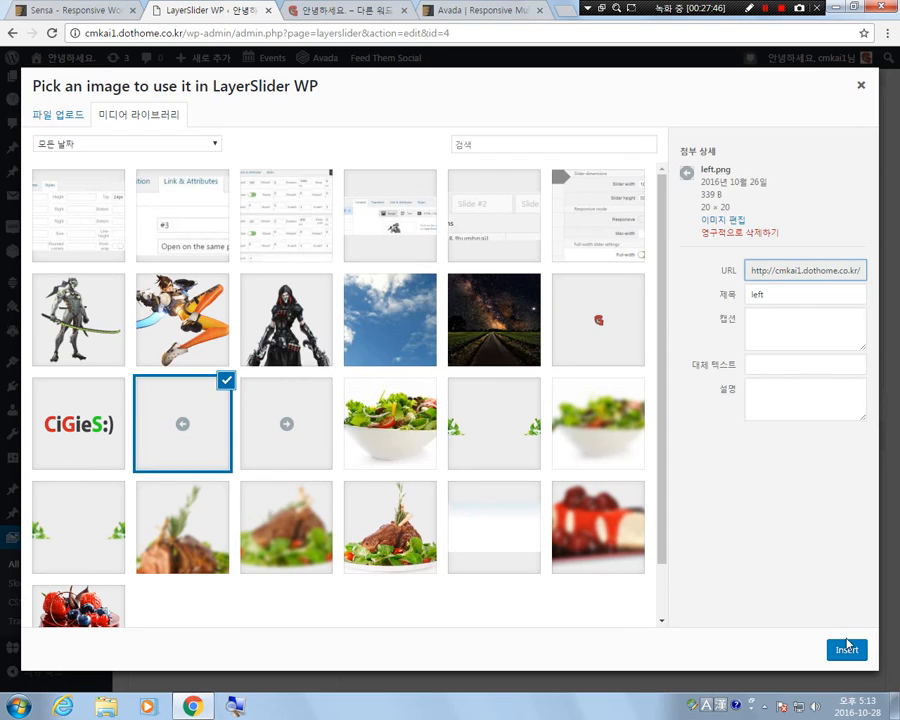
click(845, 649)
click(219, 514)
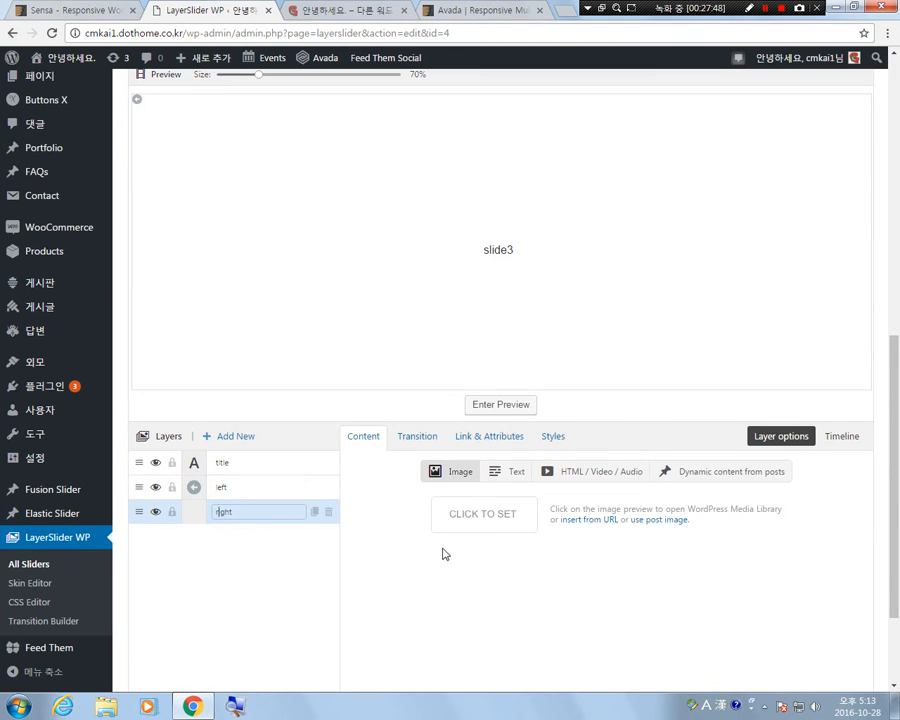
Insert the right-arrow image from the media library into Slide #3's right layer.
click(481, 515)
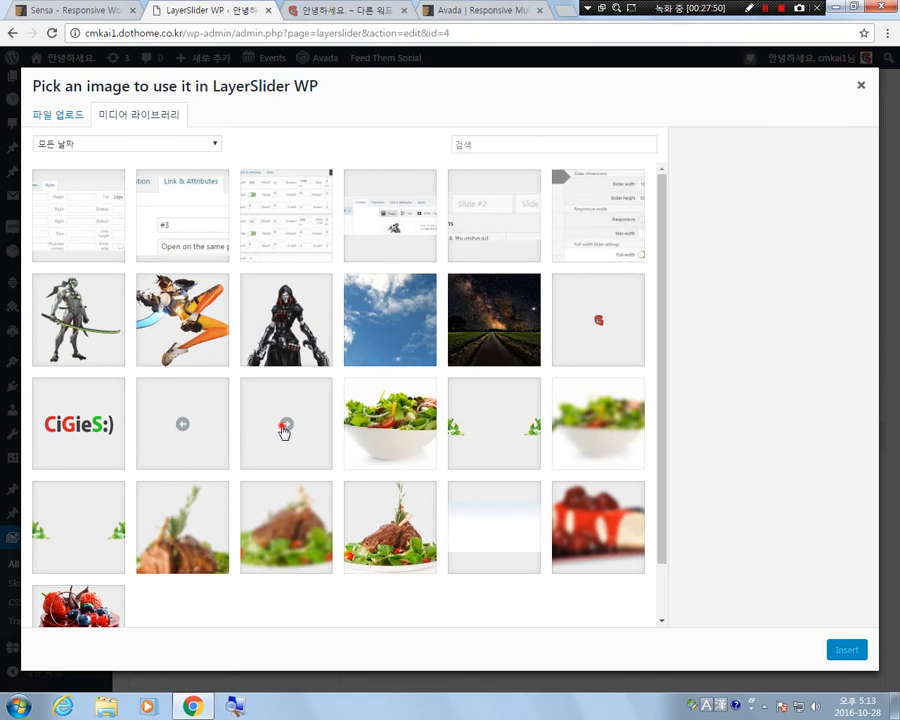
click(284, 431)
click(858, 652)
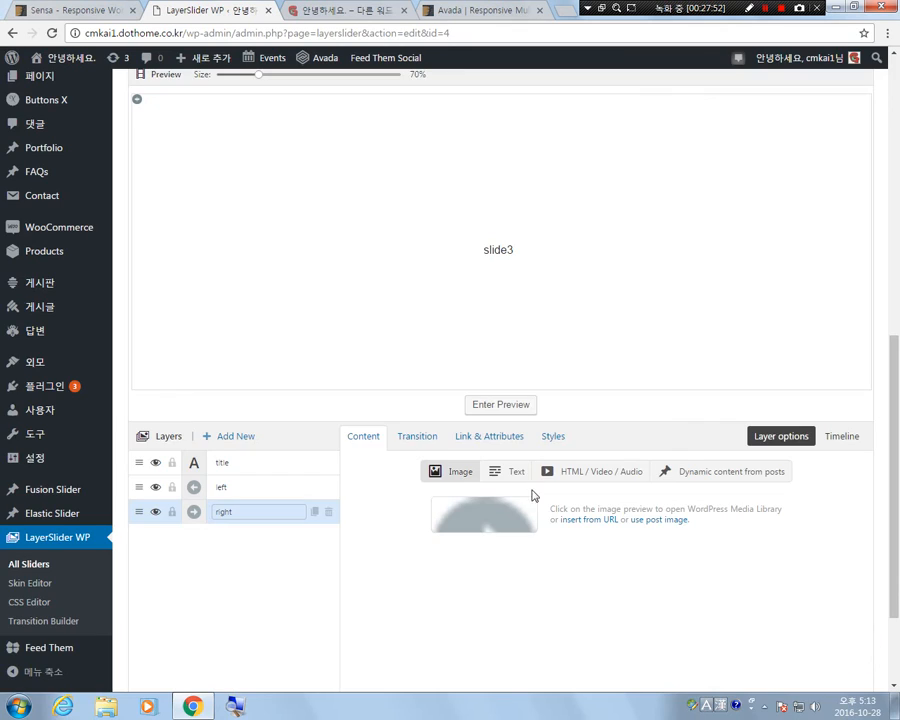
Link Slide #3's left layer to #2 and its right layer to #1.
click(224, 489)
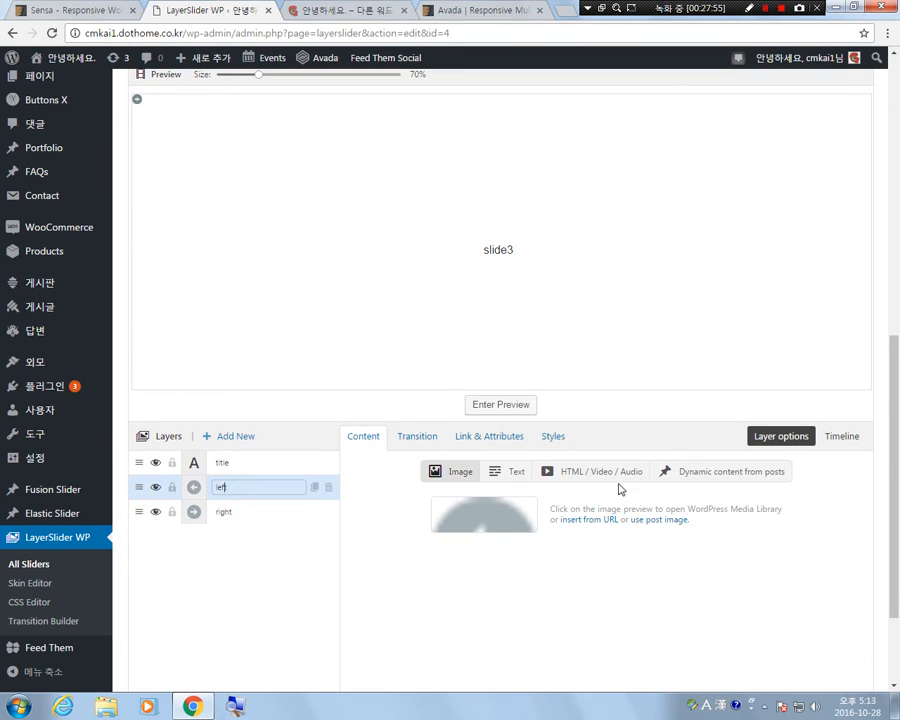
click(500, 436)
click(526, 493)
text(#)
click(224, 511)
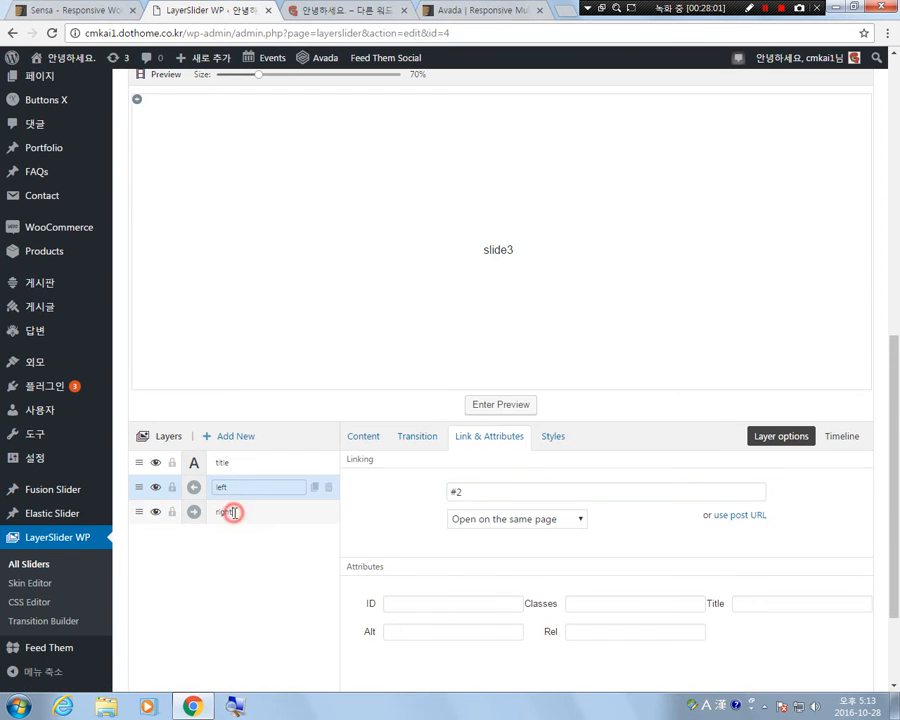
click(497, 490)
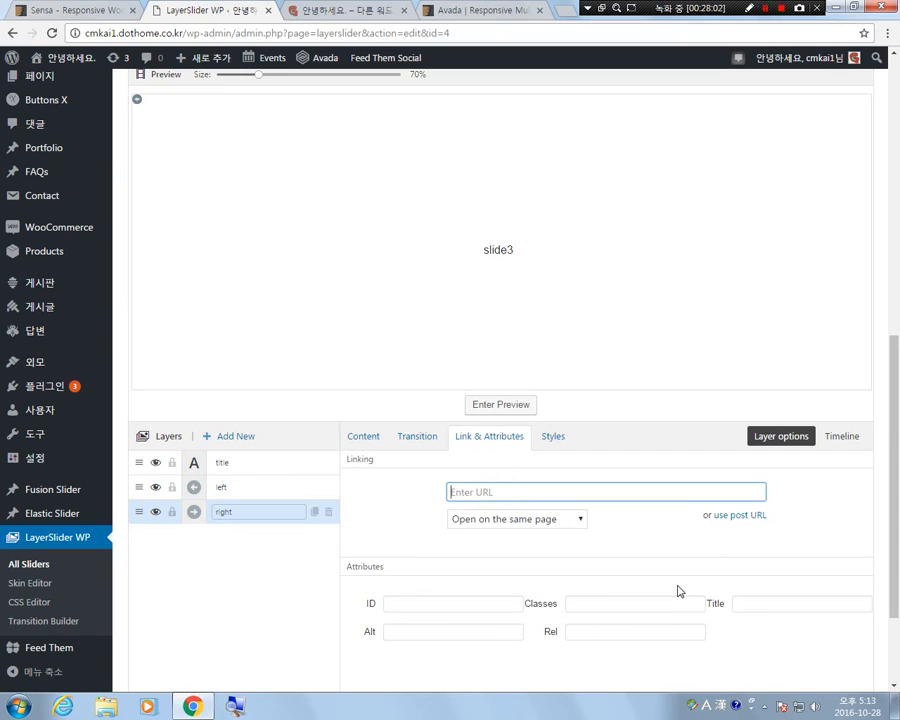
text(#1)
click(305, 597)
Place the left and right arrow layers on either side of the slide3 title in the preview.
click(137, 100)
drag(170, 125, 695, 323)
mouse_move(137, 101)
mouse_down()
mouse_move(496, 279)
mouse_move(614, 324)
mouse_up()
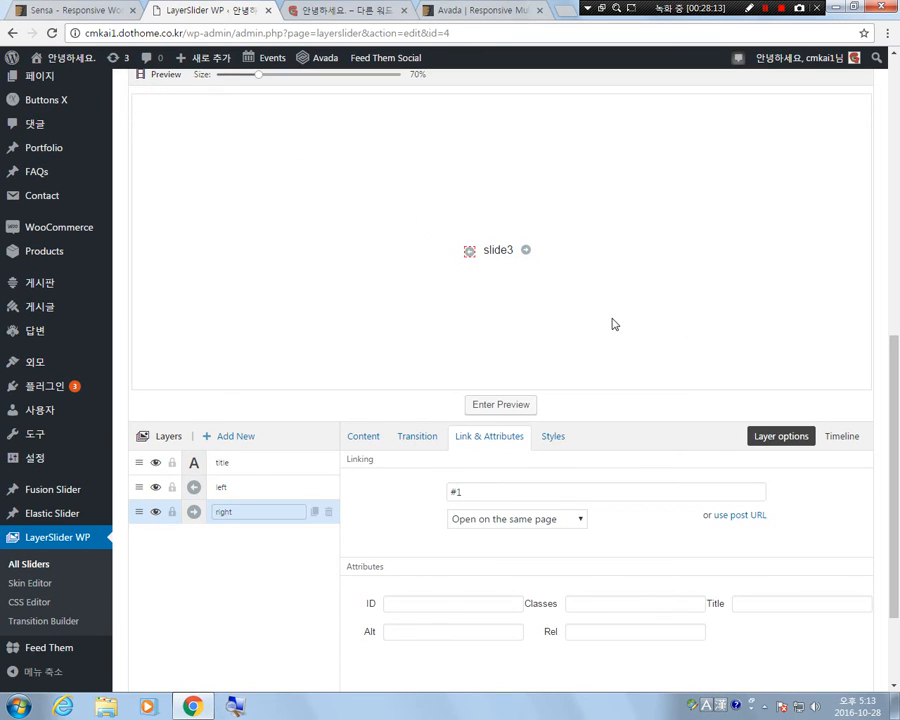
Preview the slider and test the arrow links between the slides, and leave the preview.
scroll(615, 344, up, 1)
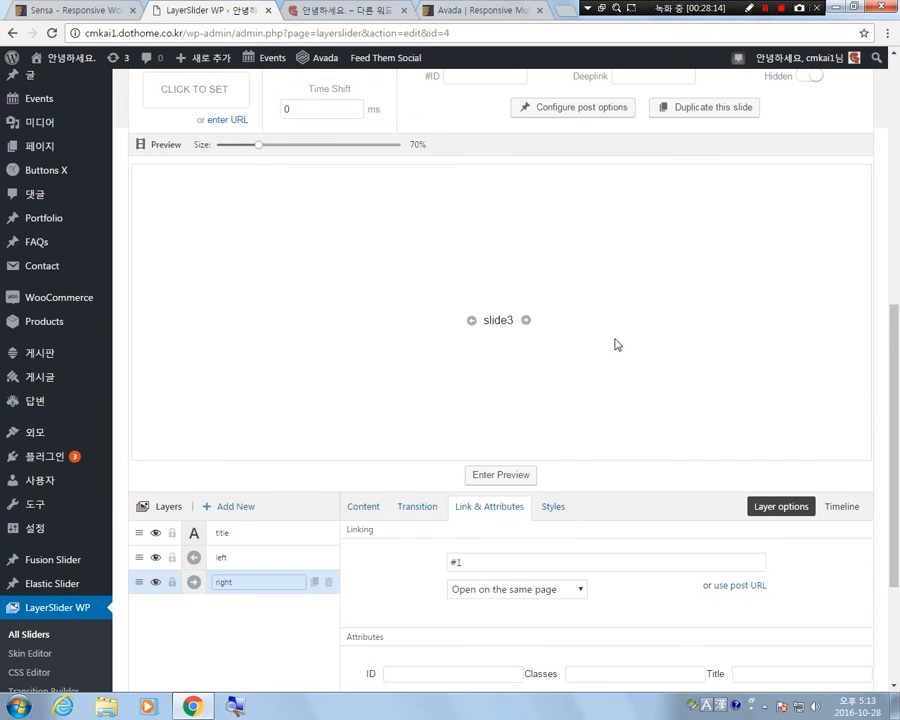
click(509, 482)
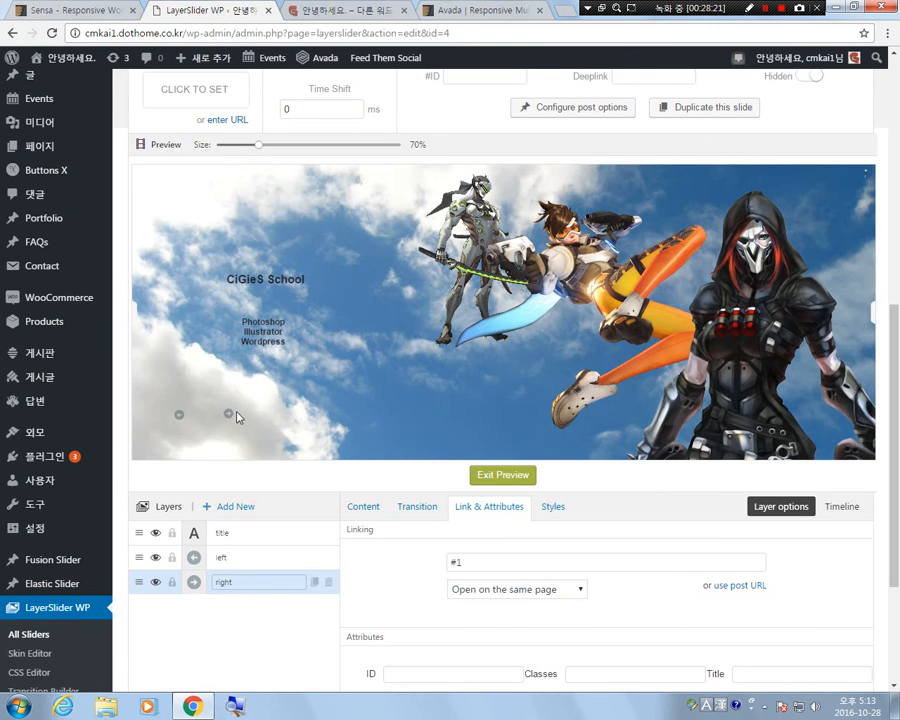
click(228, 415)
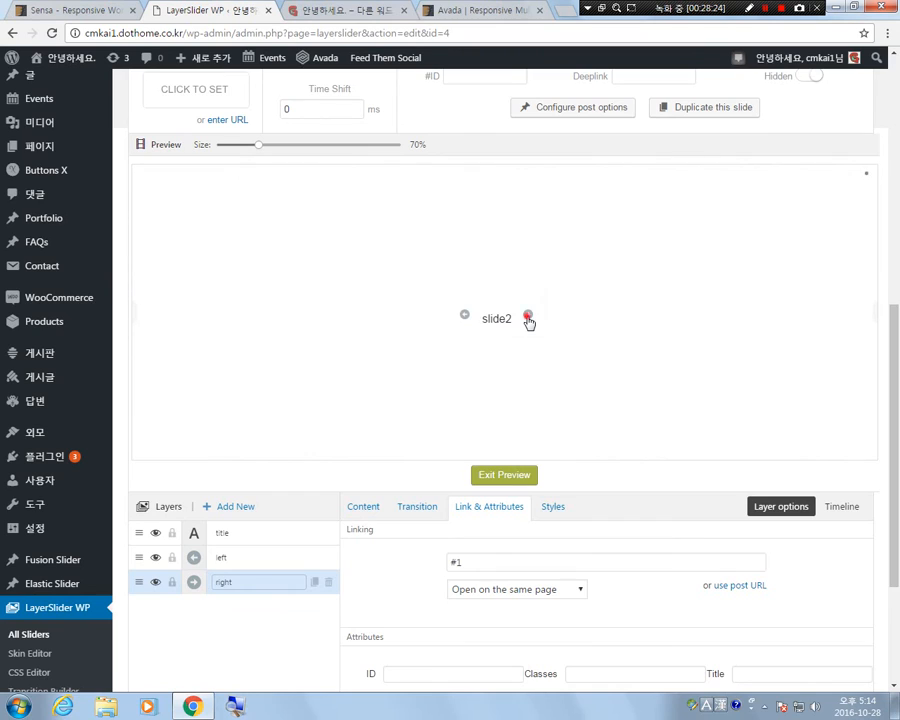
click(528, 318)
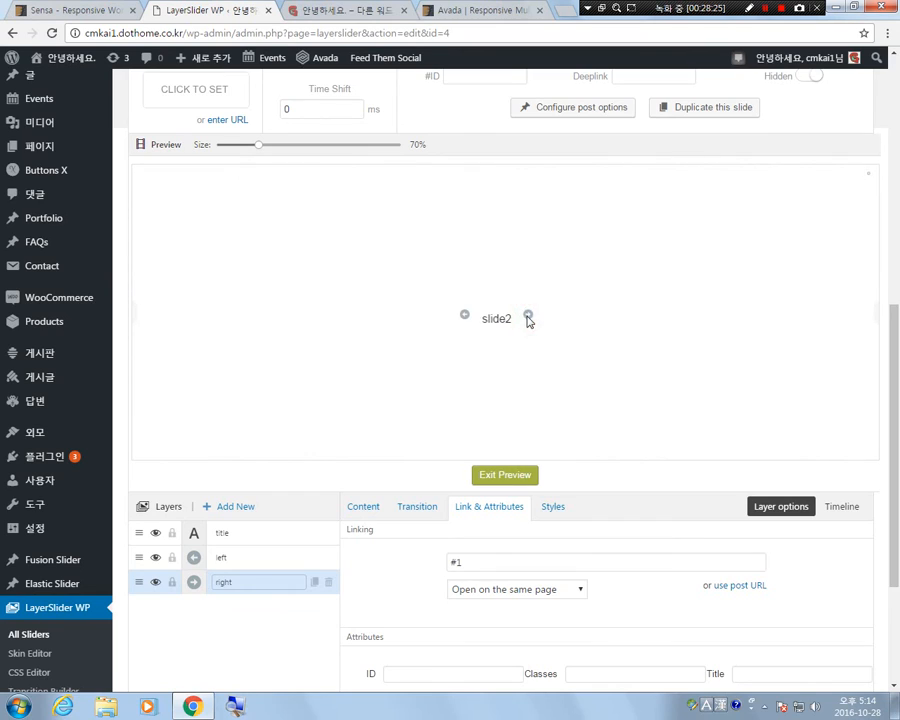
click(471, 324)
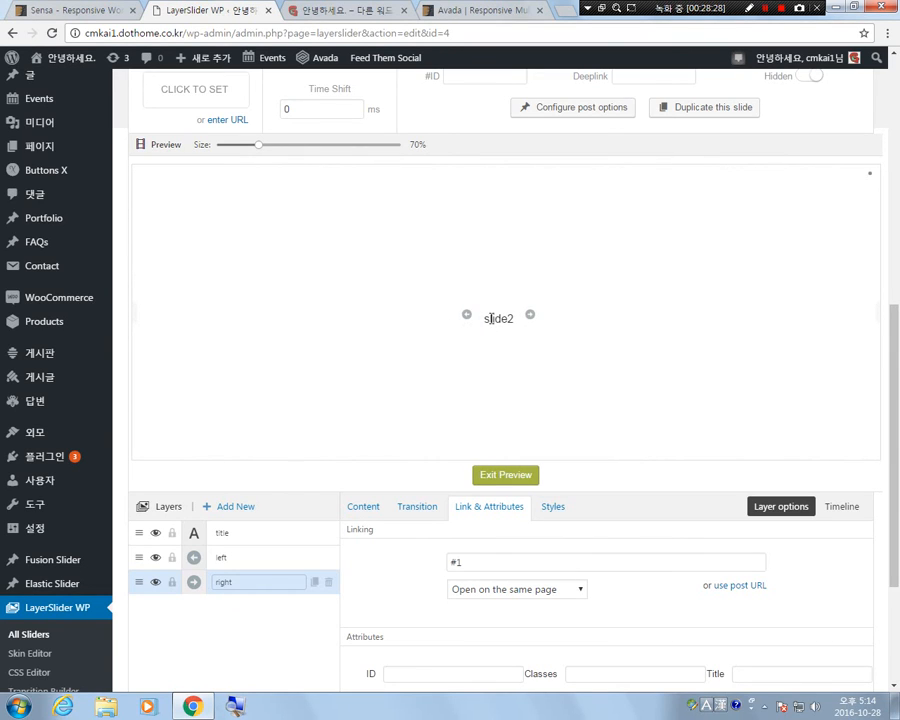
click(469, 322)
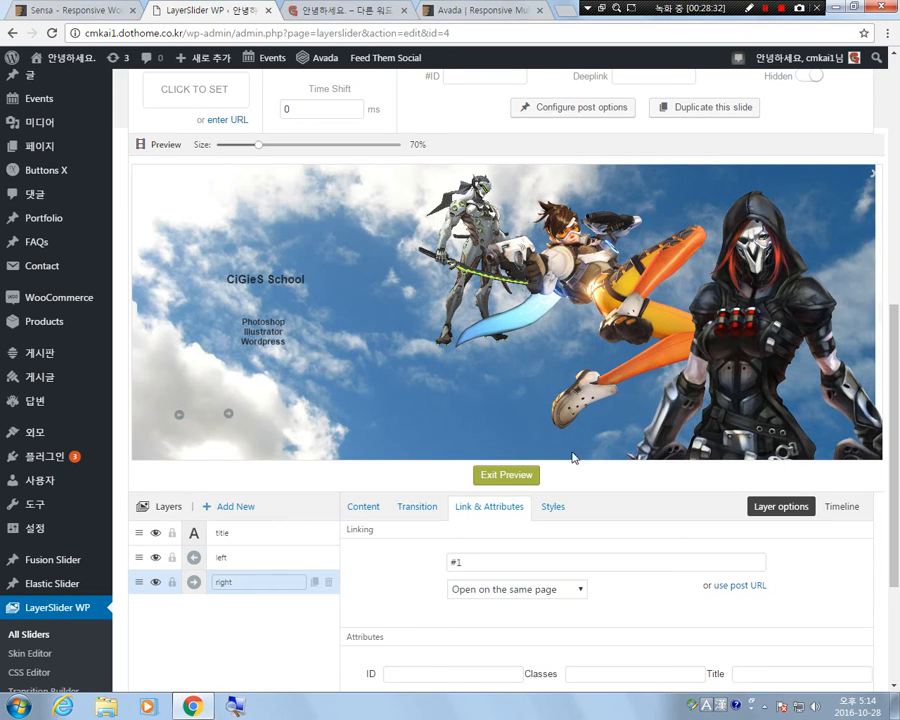
click(510, 477)
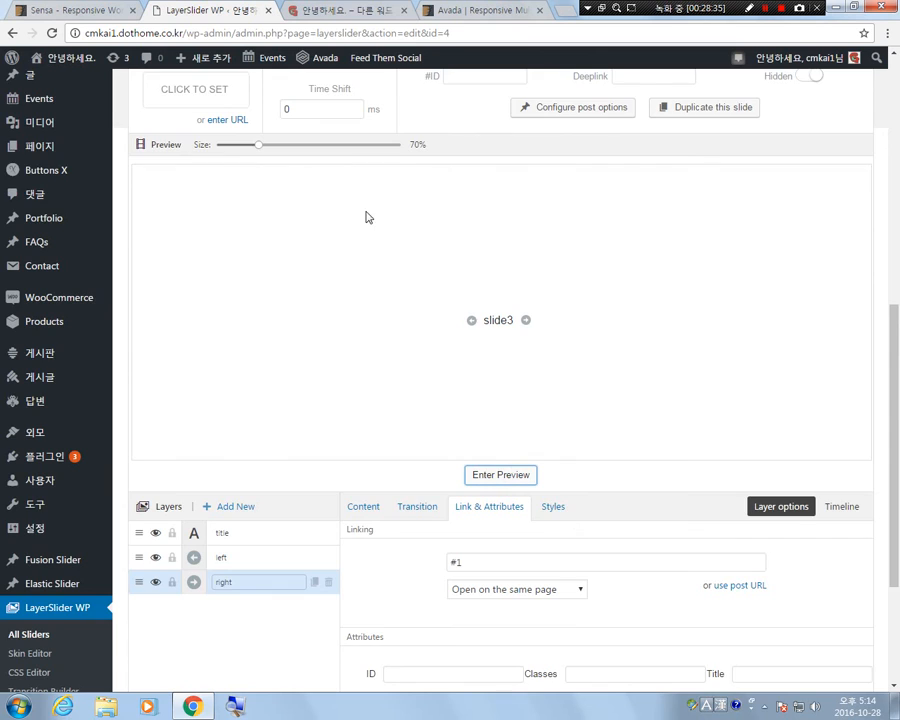
Open Slide #1 and set the transition parallax level of its character_far layer to 1.
scroll(366, 217, up, 3)
click(177, 224)
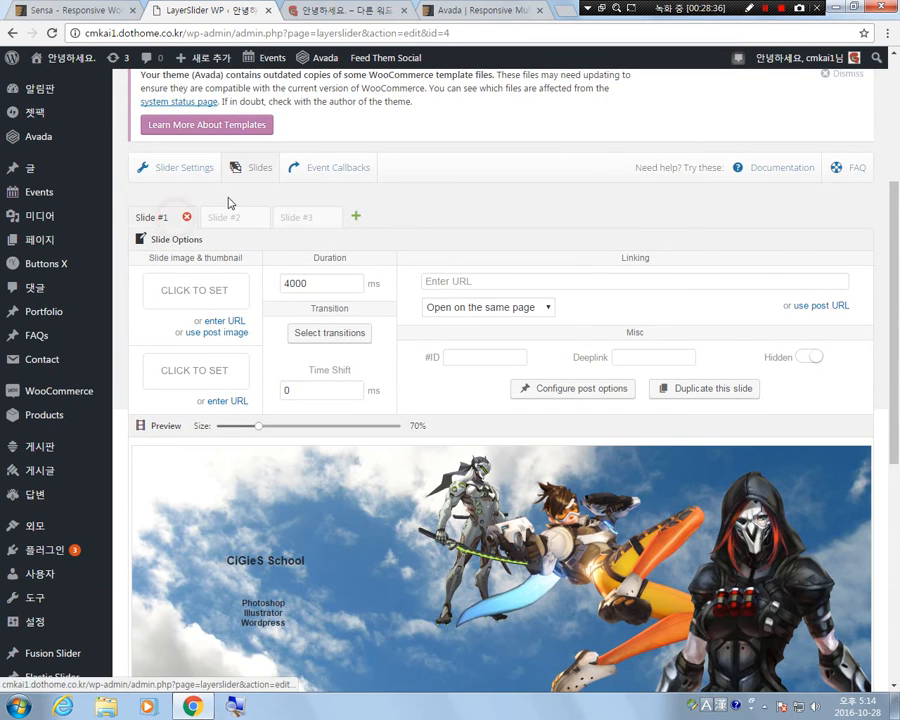
scroll(448, 196, down, 3)
scroll(460, 226, up, 1)
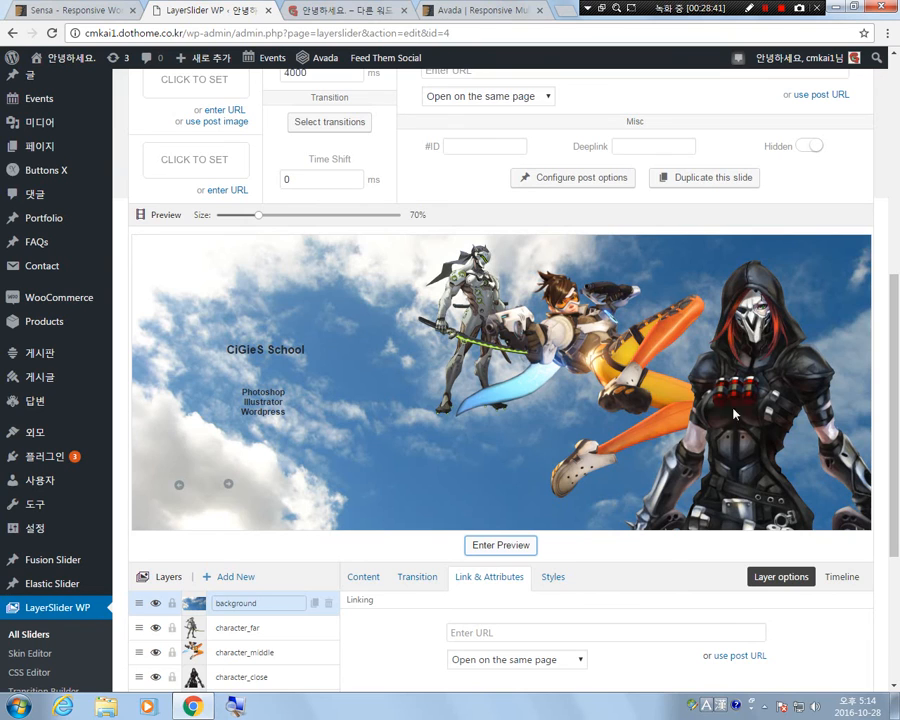
scroll(660, 395, down, 2)
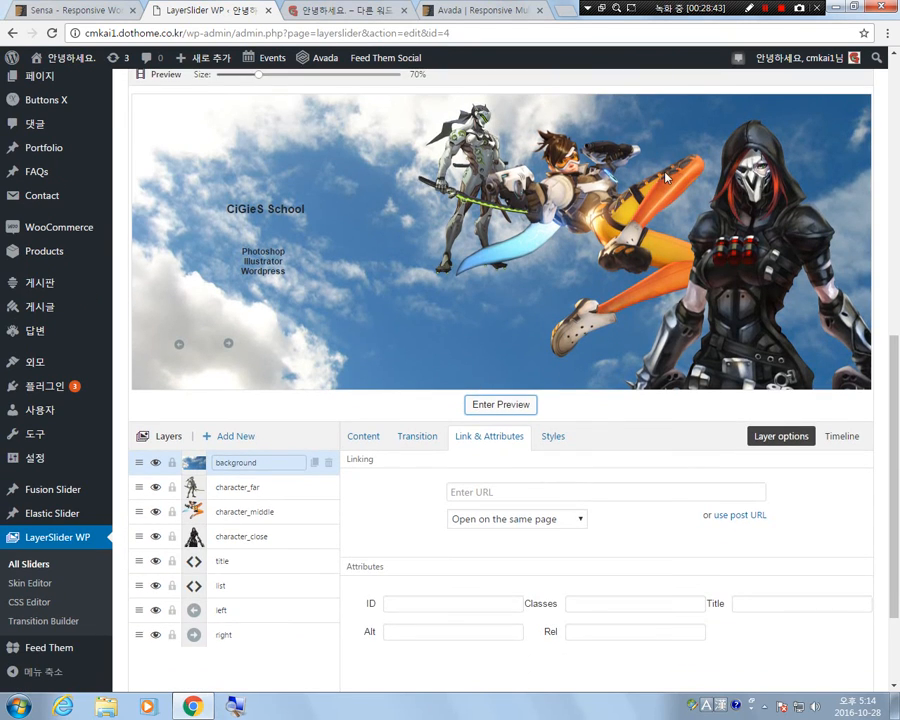
scroll(493, 491, down, 1)
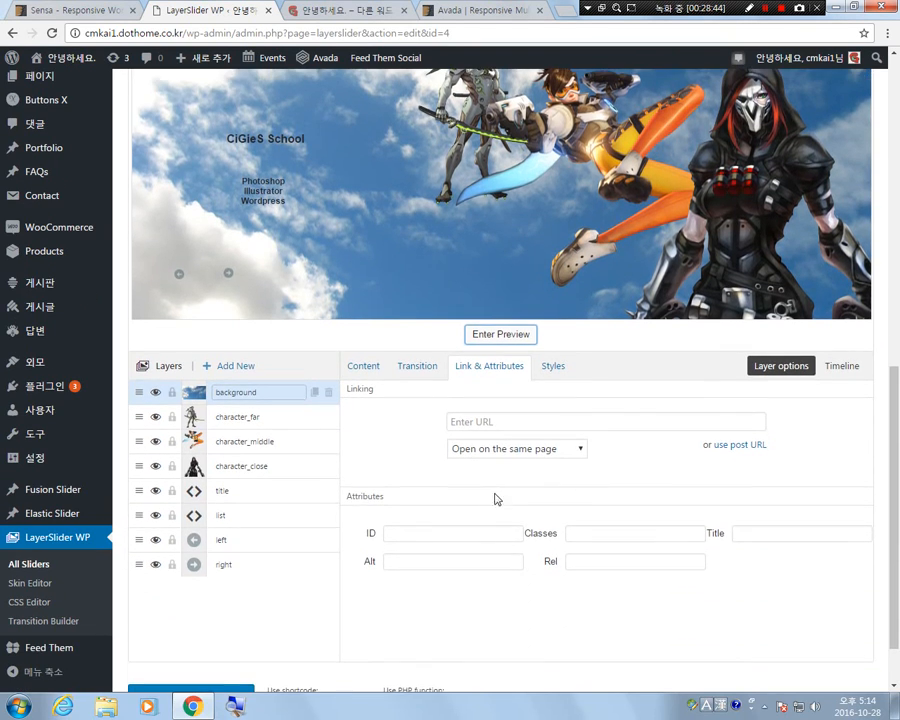
click(243, 425)
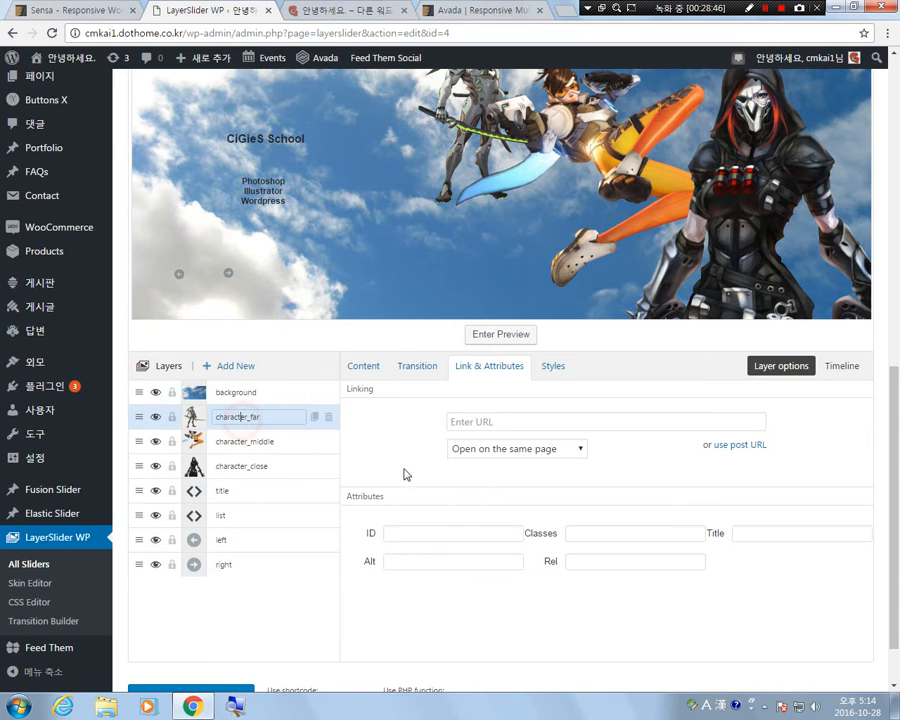
click(417, 367)
scroll(421, 494, down, 1)
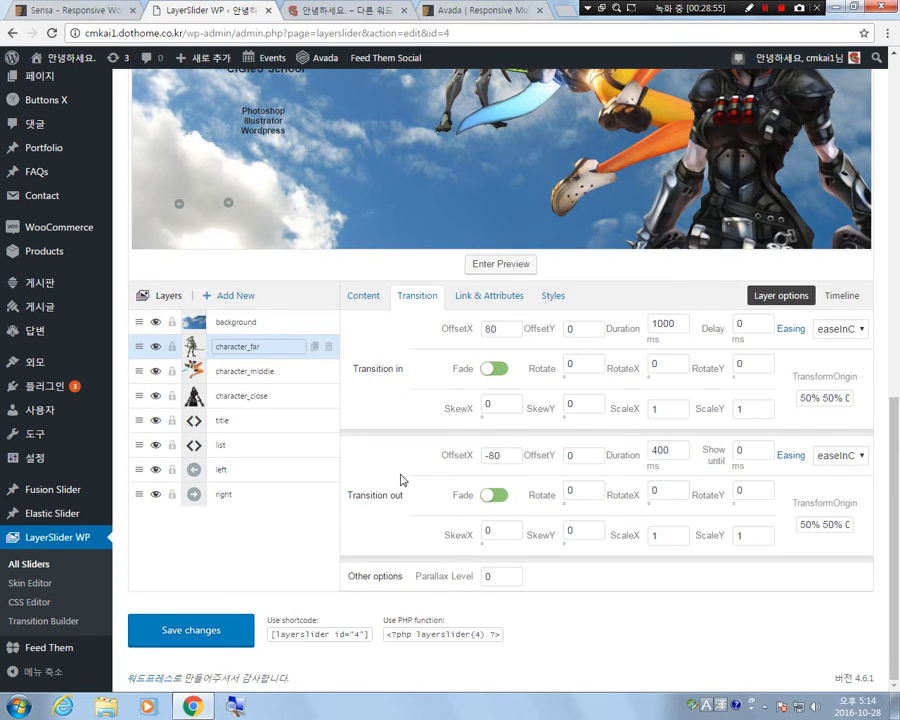
scroll(401, 480, up, 1)
click(513, 644)
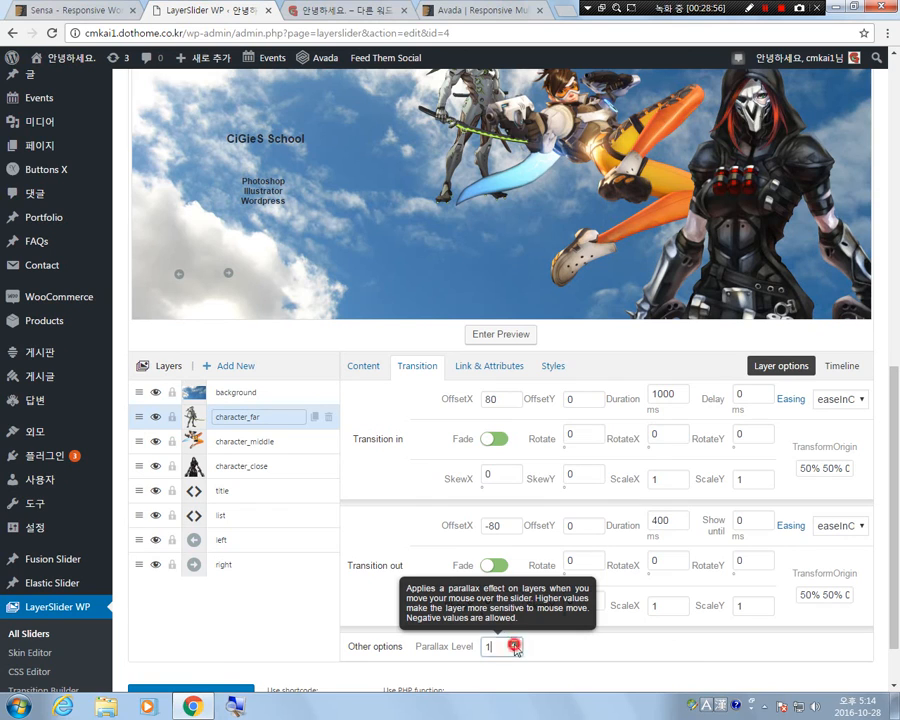
click(494, 566)
Preview Slide #1 to check the parallax effect on the character_far layer, and leave the preview.
scroll(610, 564, up, 1)
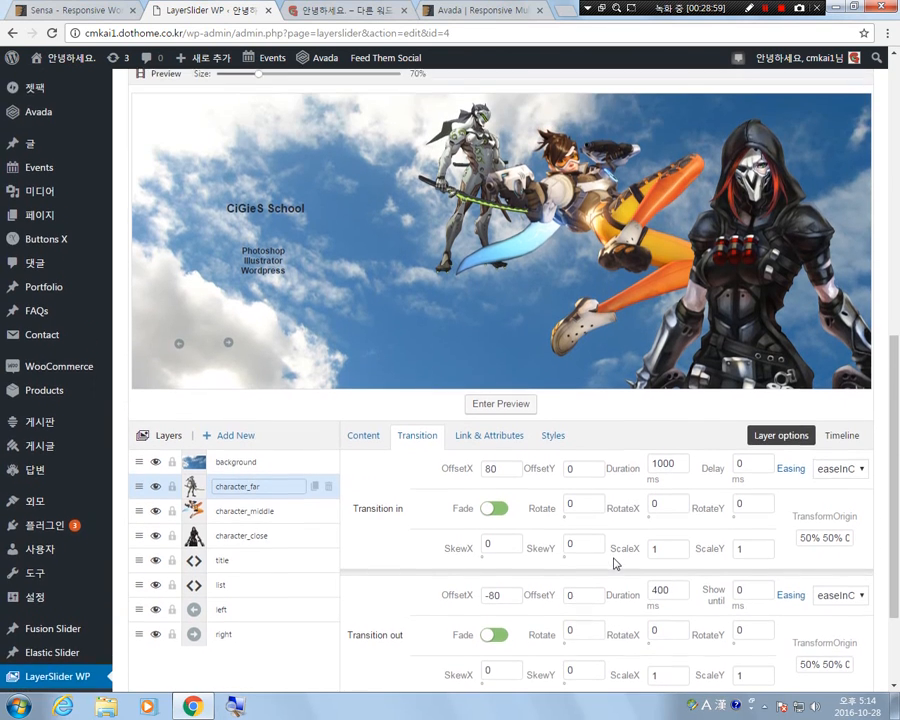
scroll(560, 450, down, 1)
click(498, 336)
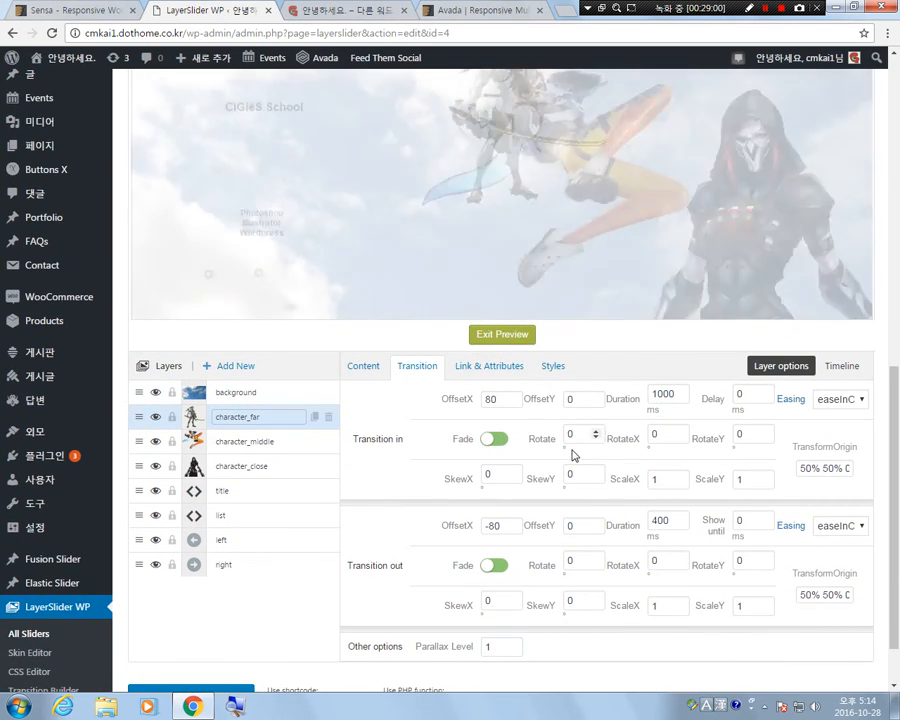
scroll(572, 455, up, 1)
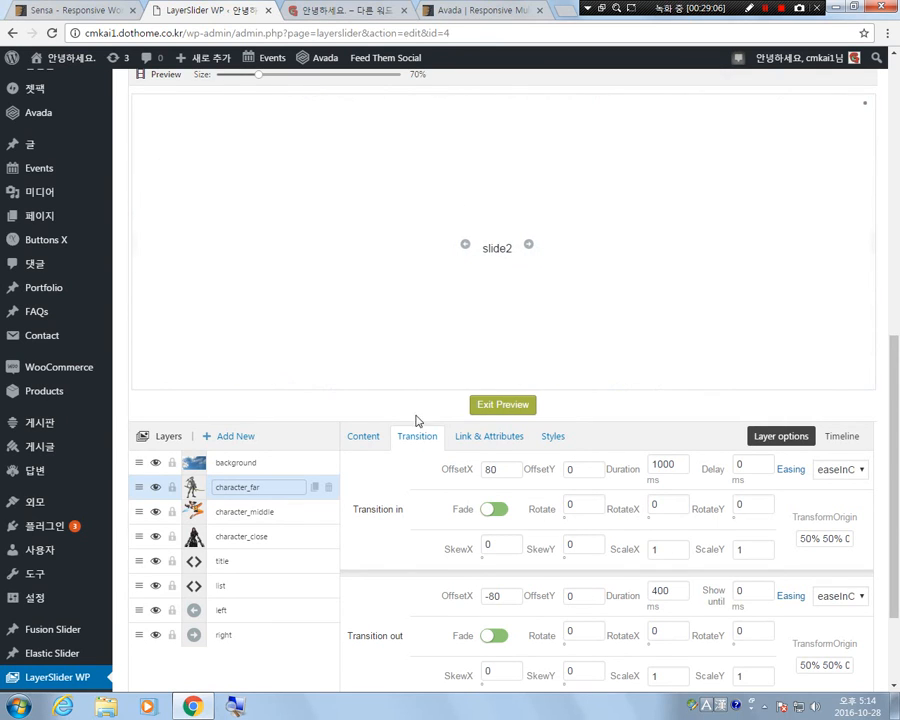
click(505, 405)
scroll(594, 494, down, 1)
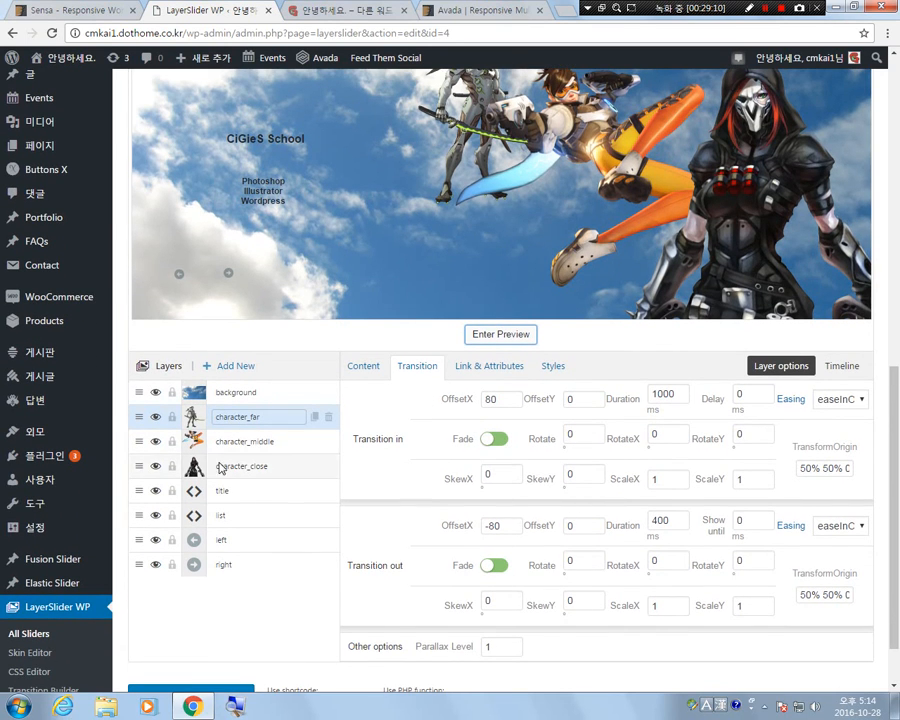
Set the parallax level to -1 for the character_middle layer and 1 for the character_close layer.
click(247, 441)
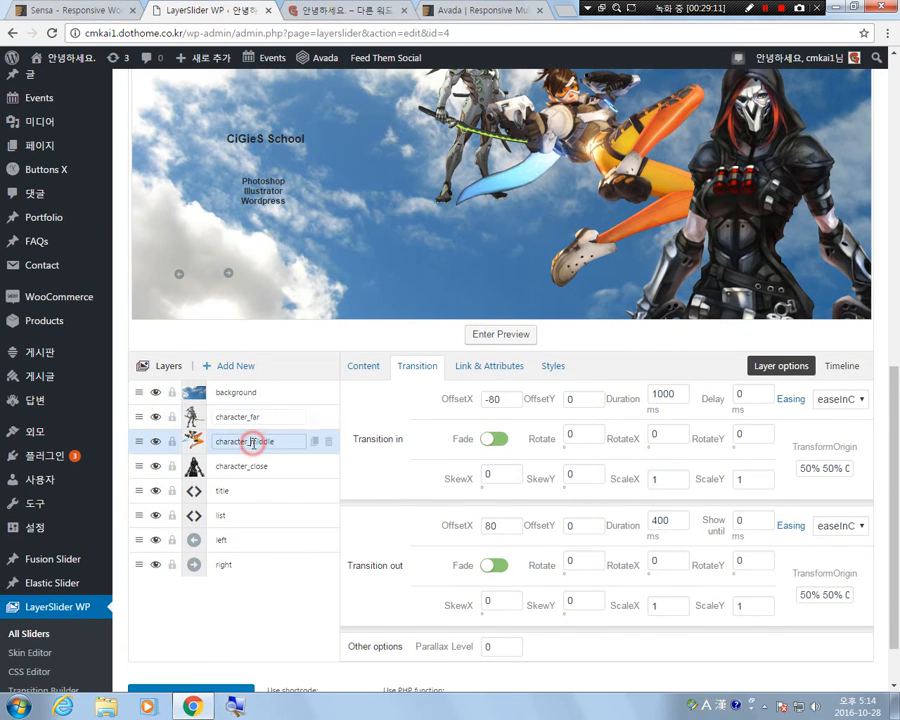
click(514, 651)
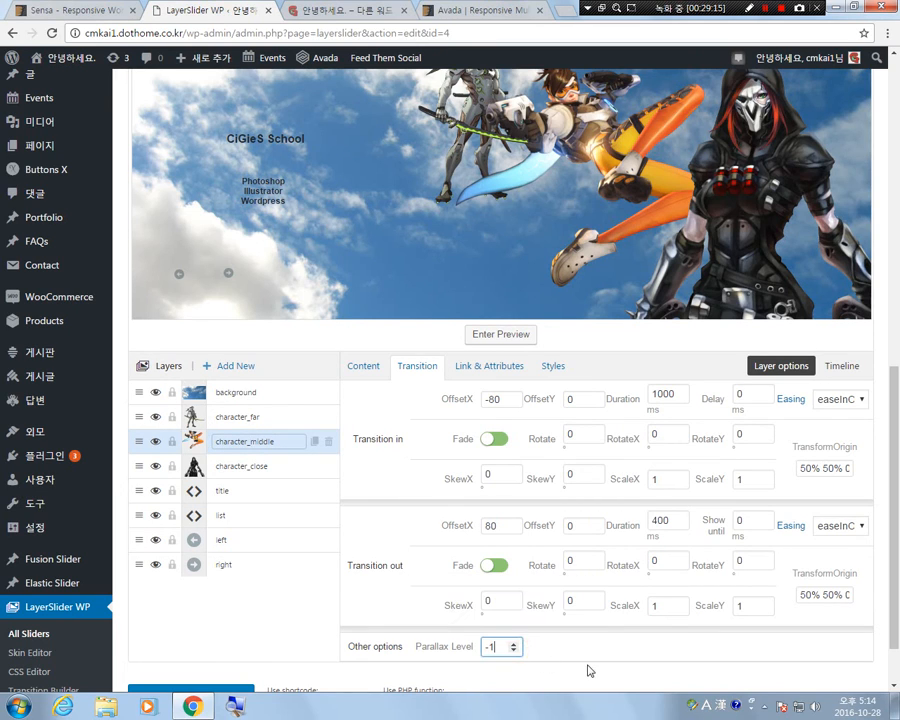
click(257, 471)
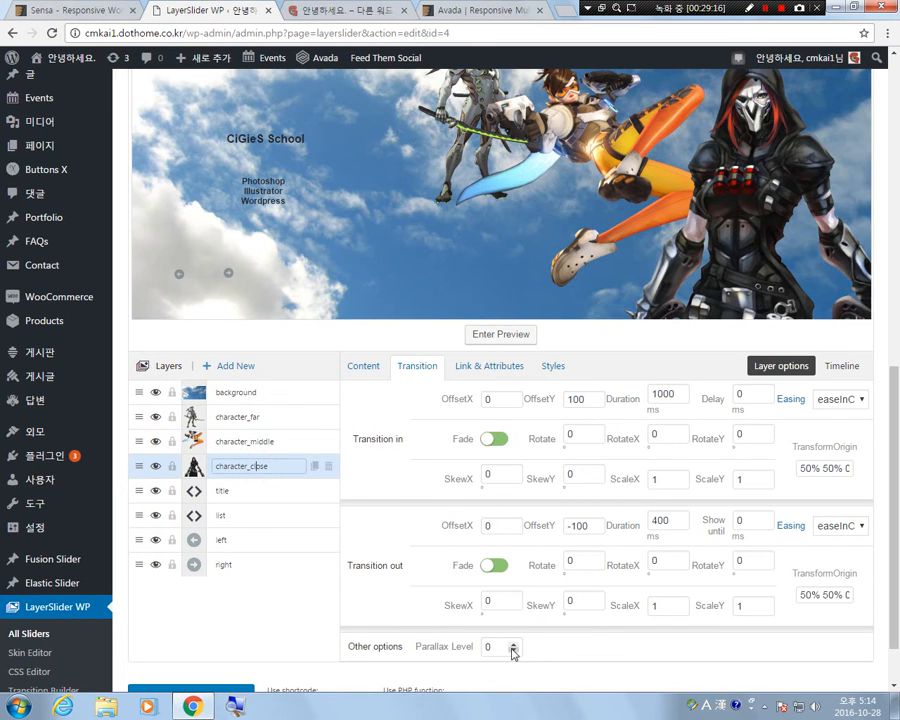
click(514, 647)
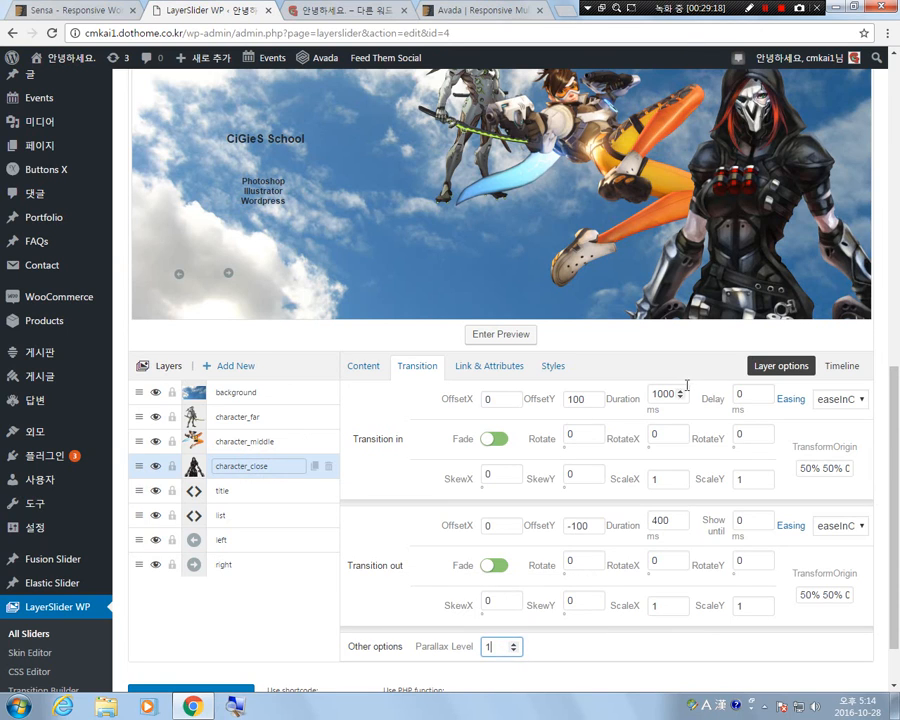
Preview Slide #1 to check the parallax movement of all three character layers, and leave the preview.
scroll(448, 562, up, 1)
click(492, 405)
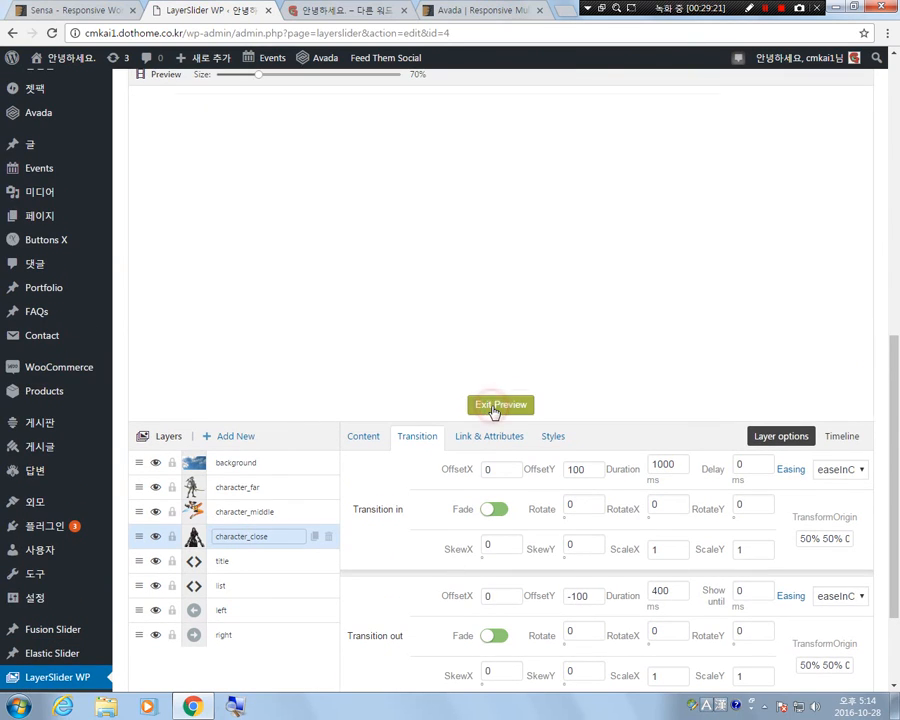
scroll(582, 432, up, 1)
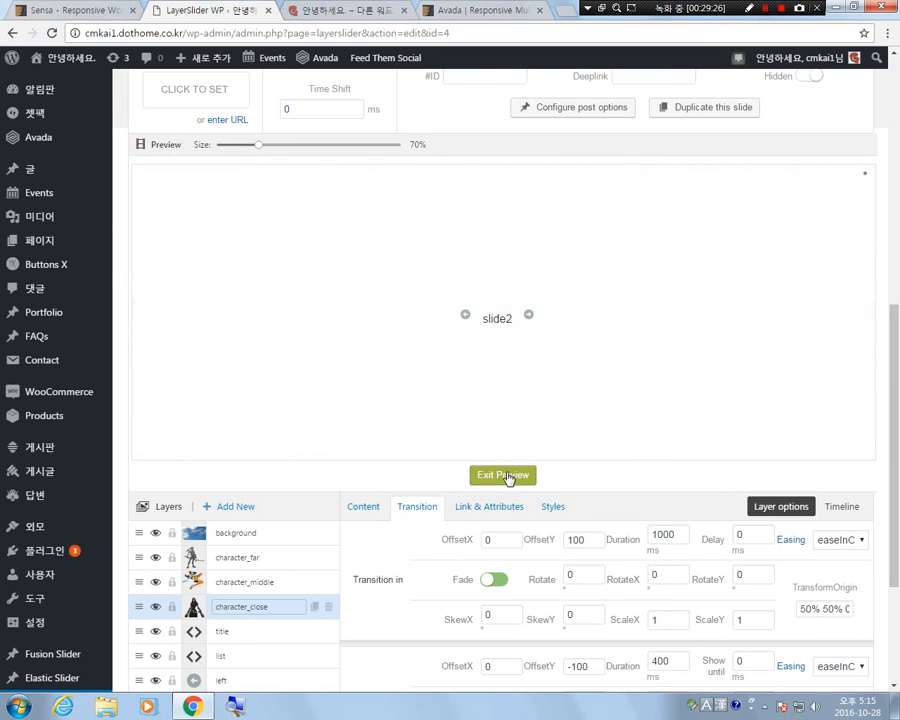
click(503, 475)
Raise the parallax level of the character_close layer to 2 and lower the character_middle layer's parallax level by one.
scroll(556, 556, down, 3)
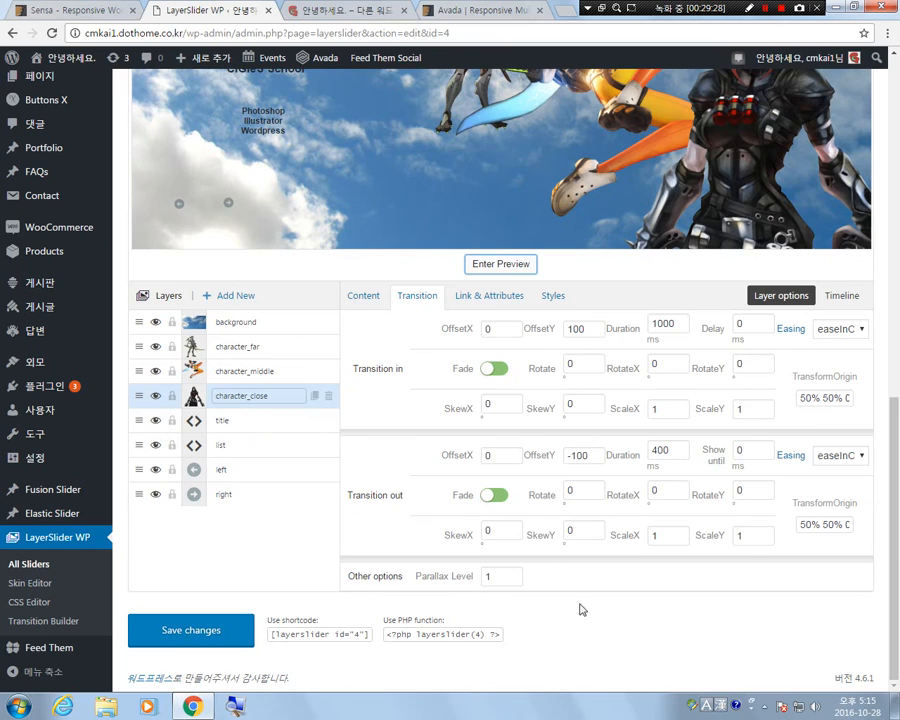
click(513, 573)
click(513, 573)
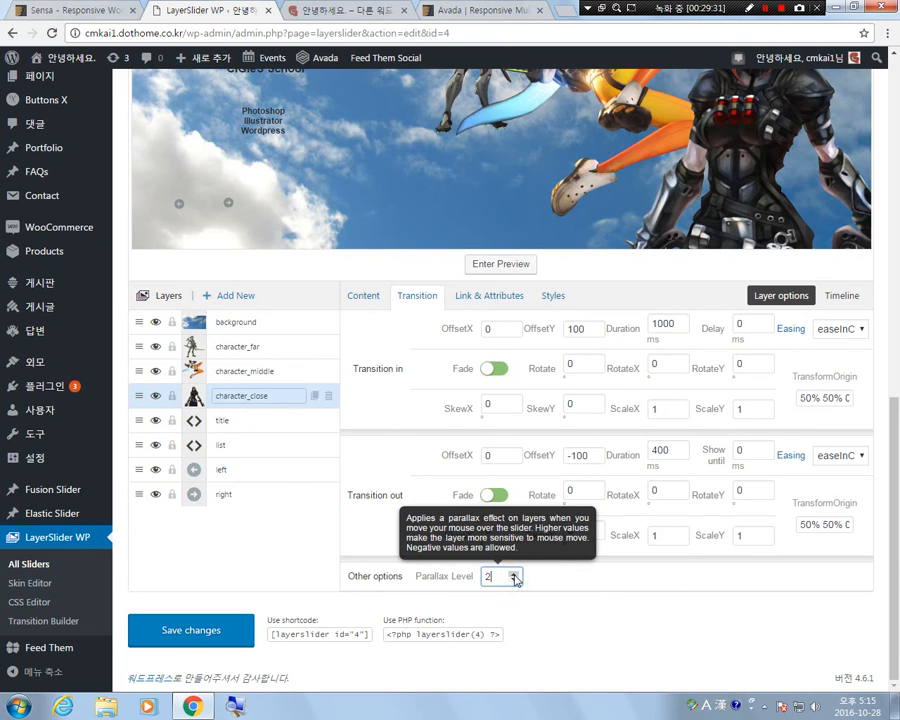
click(246, 372)
click(513, 580)
Select the character_far layer, preview the slide with the stronger parallax levels, and return to the layer settings.
click(236, 346)
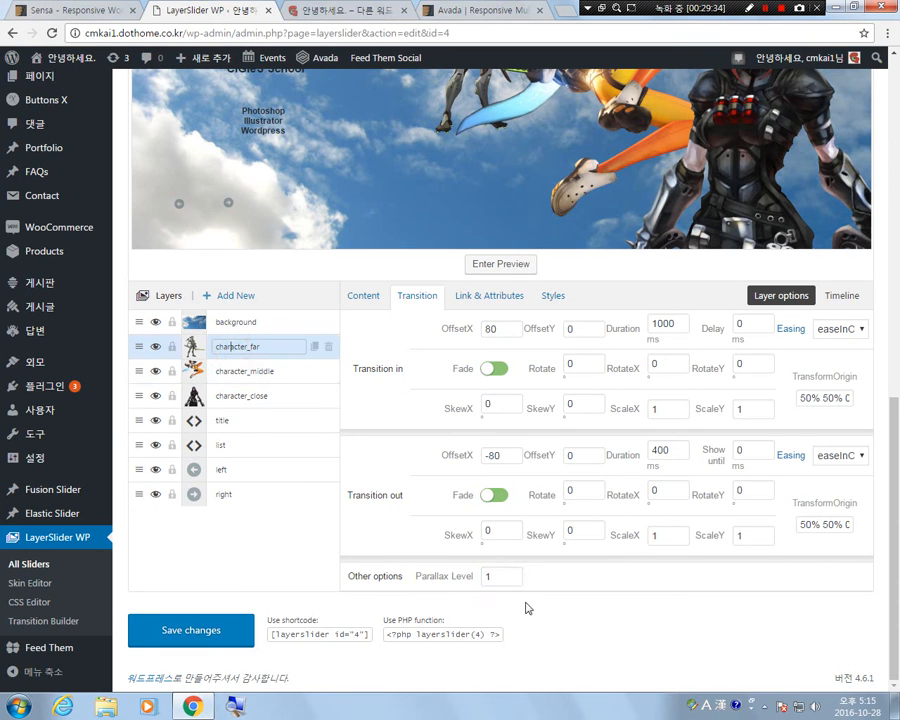
click(500, 264)
scroll(608, 525, up, 1)
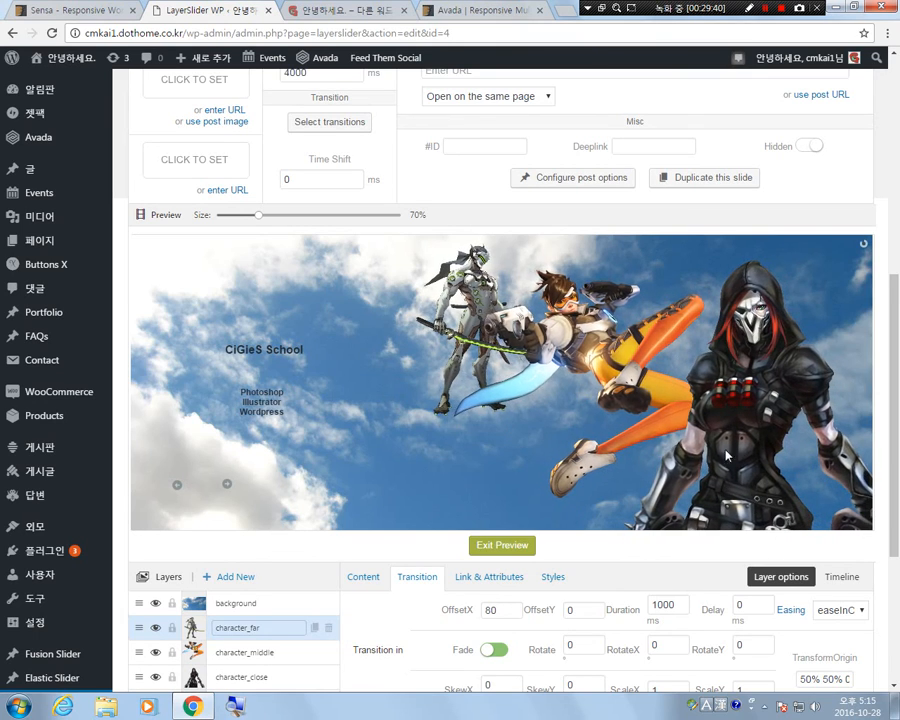
click(520, 546)
scroll(594, 584, down, 3)
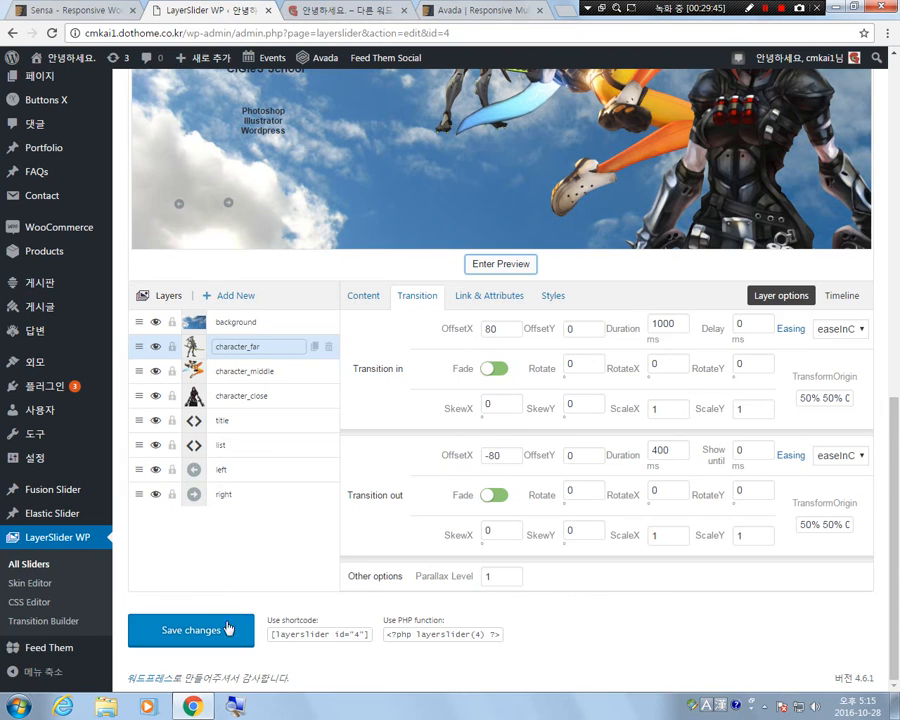
Save the slider changes and open the front page 샘플 페이지 for editing.
click(228, 628)
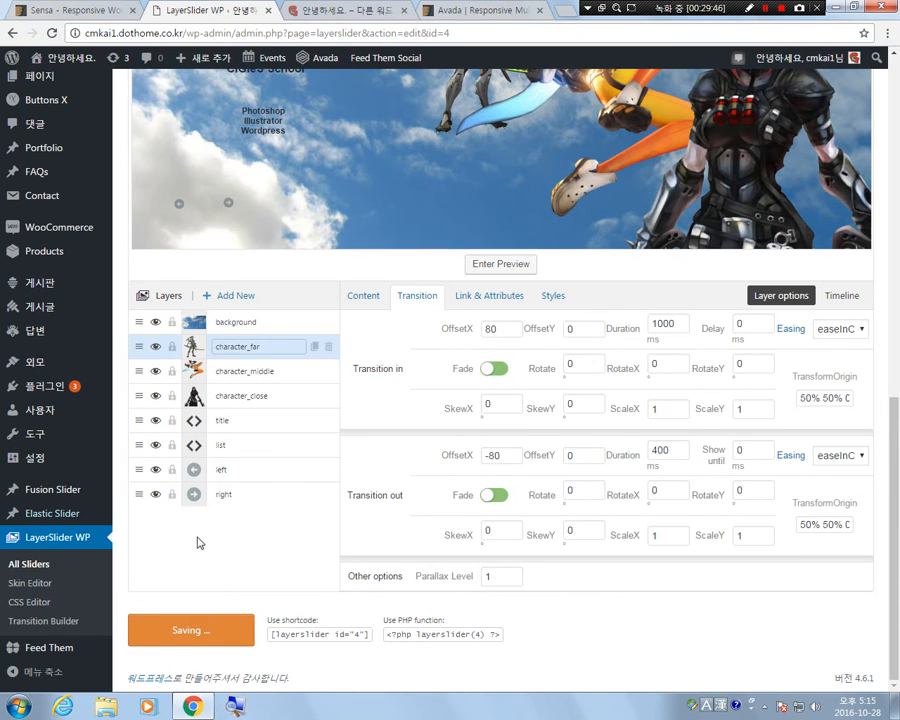
scroll(485, 582, up, 5)
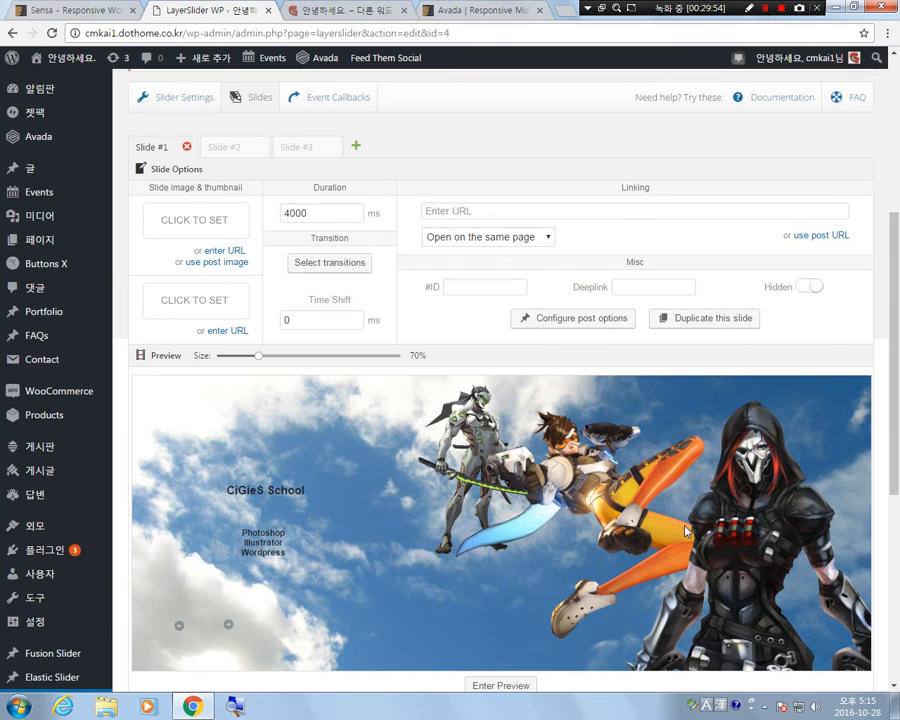
mouse_move(40, 245)
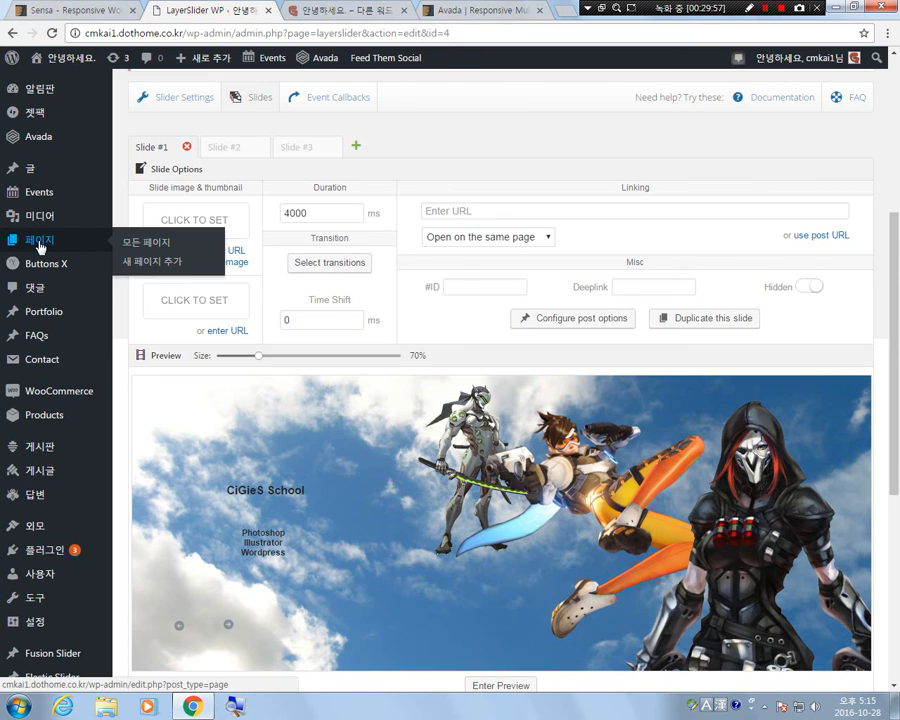
click(40, 245)
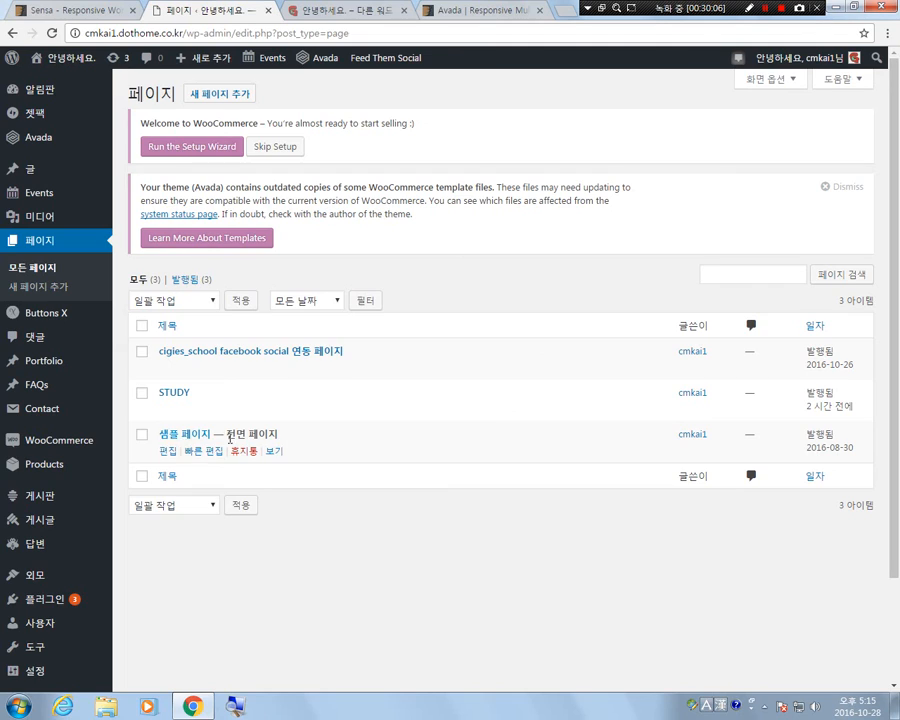
click(183, 437)
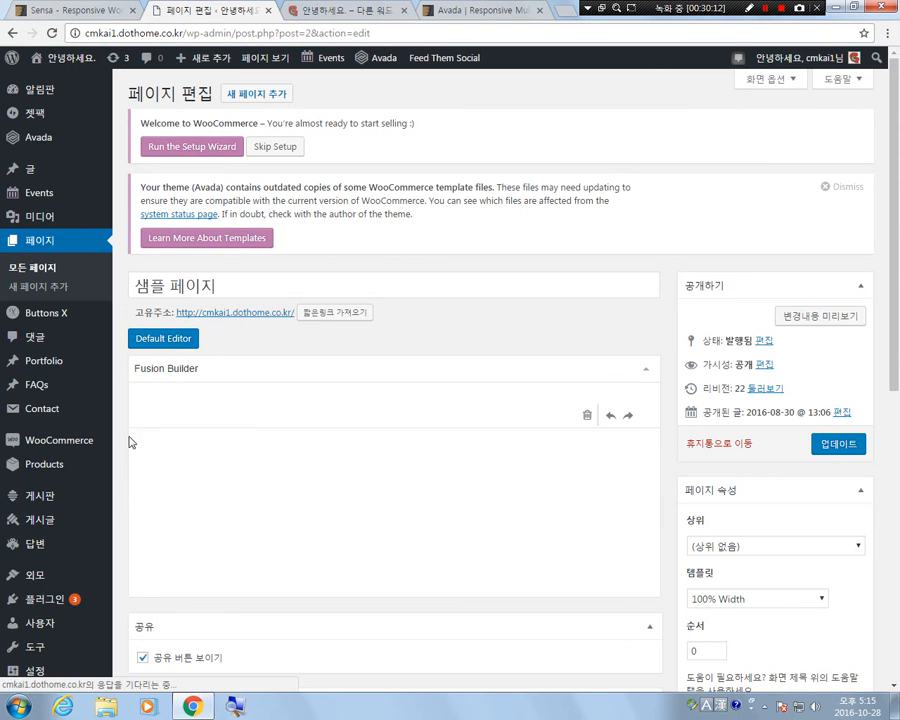
Find the slider settings in the page's Fusion Page Options and choose Default as the Slider Position.
scroll(700, 480, down, 3)
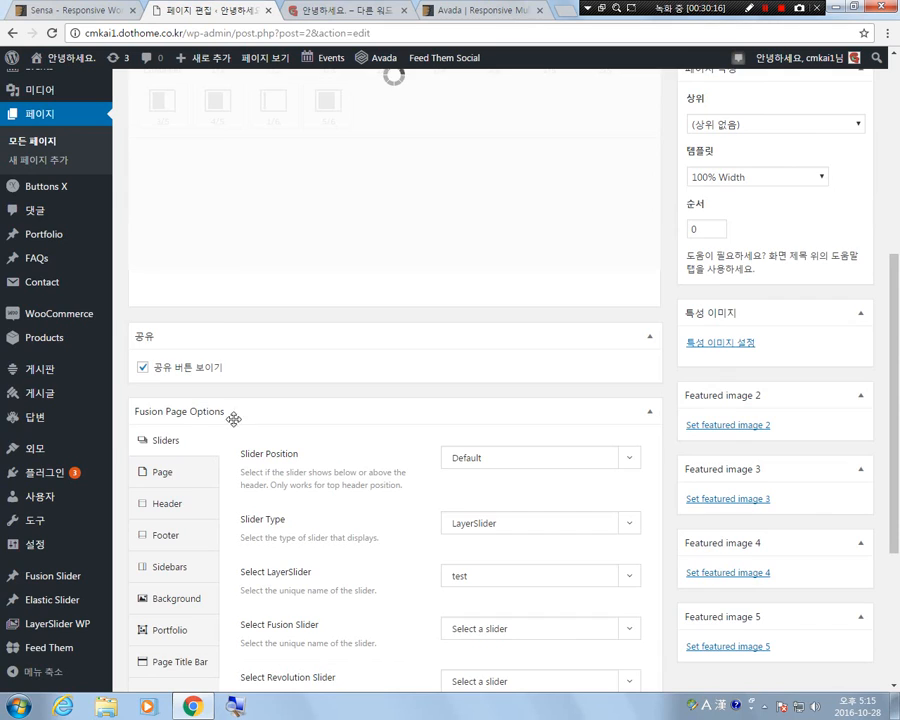
scroll(300, 433, up, 4)
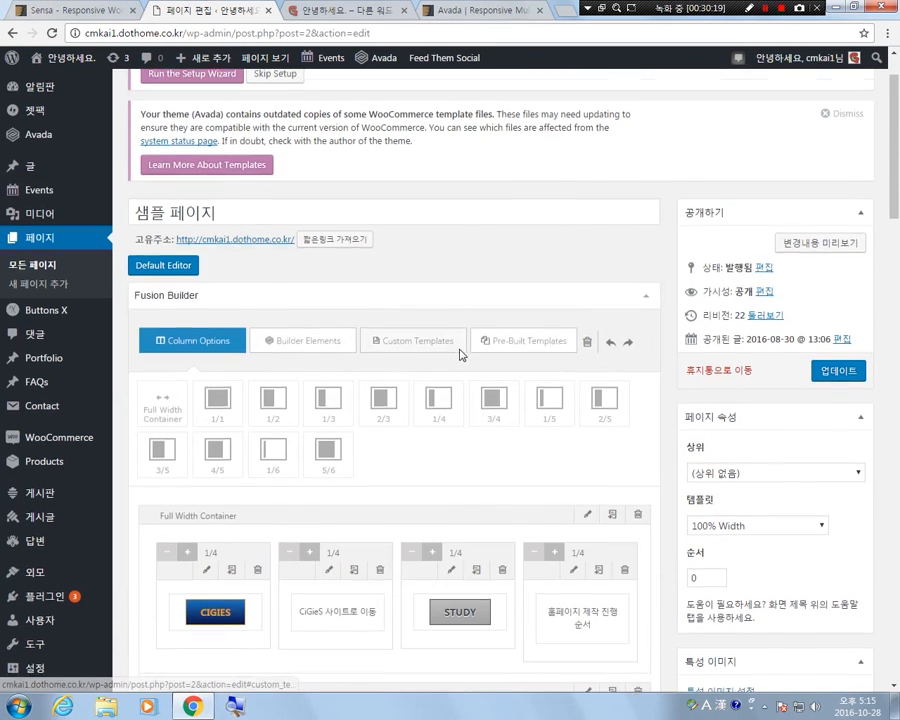
scroll(460, 354, down, 6)
scroll(462, 356, down, 14)
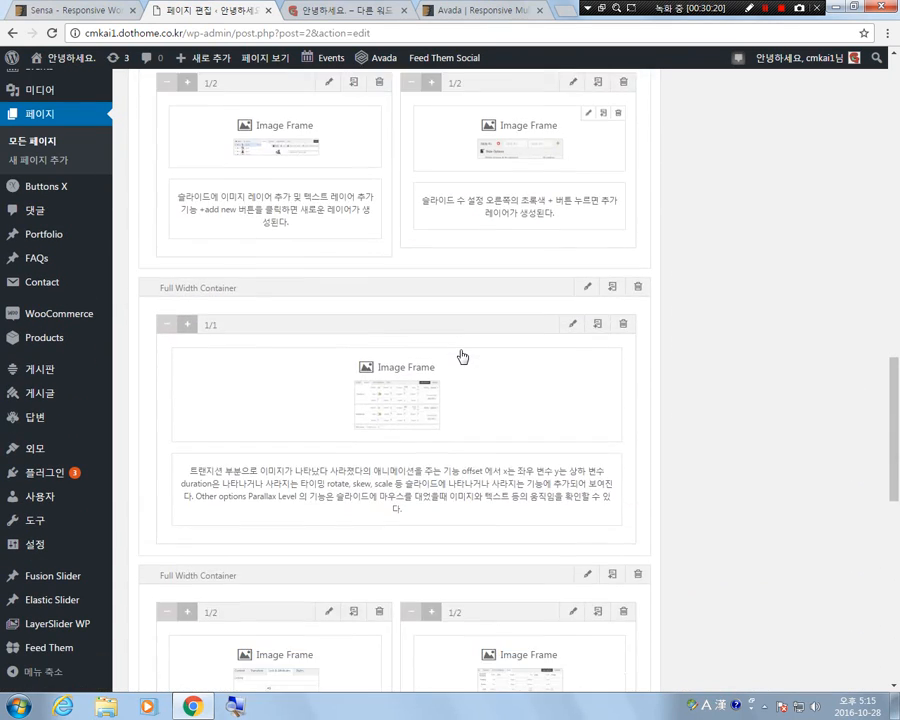
scroll(462, 358, down, 2)
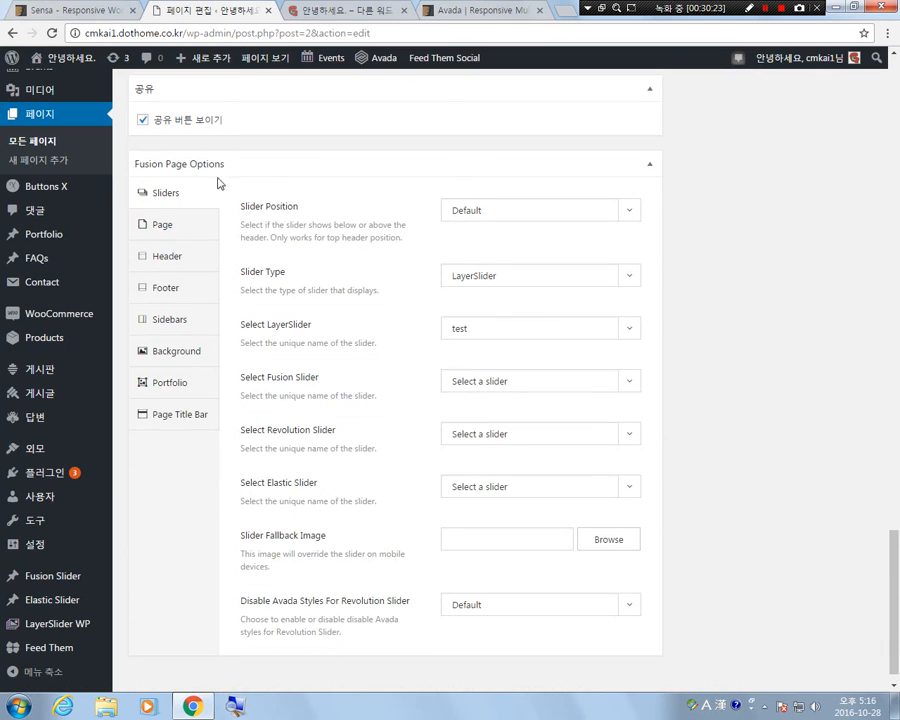
scroll(272, 226, up, 1)
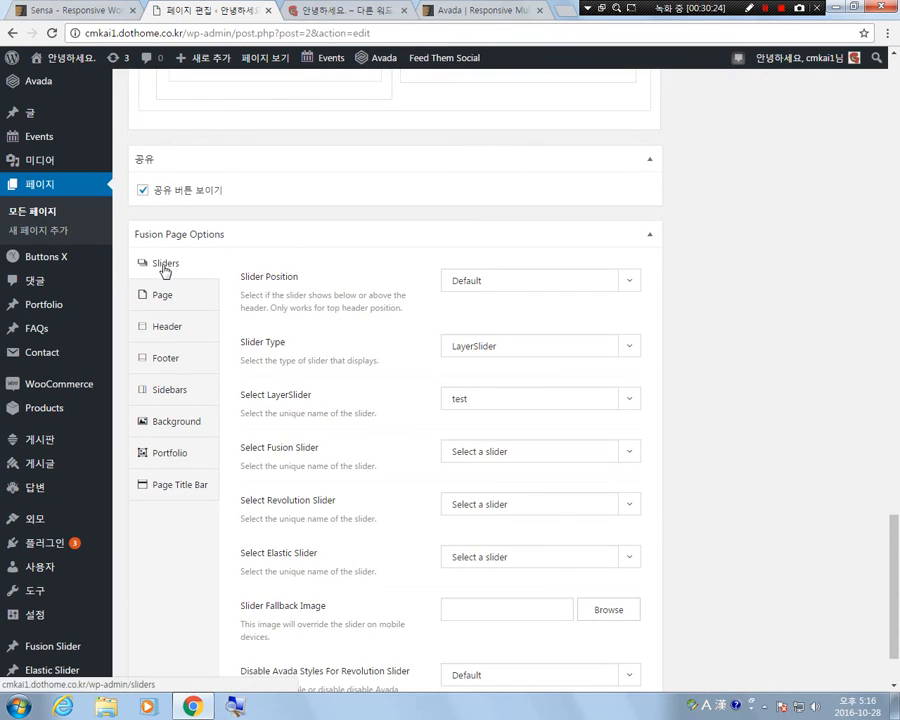
click(503, 285)
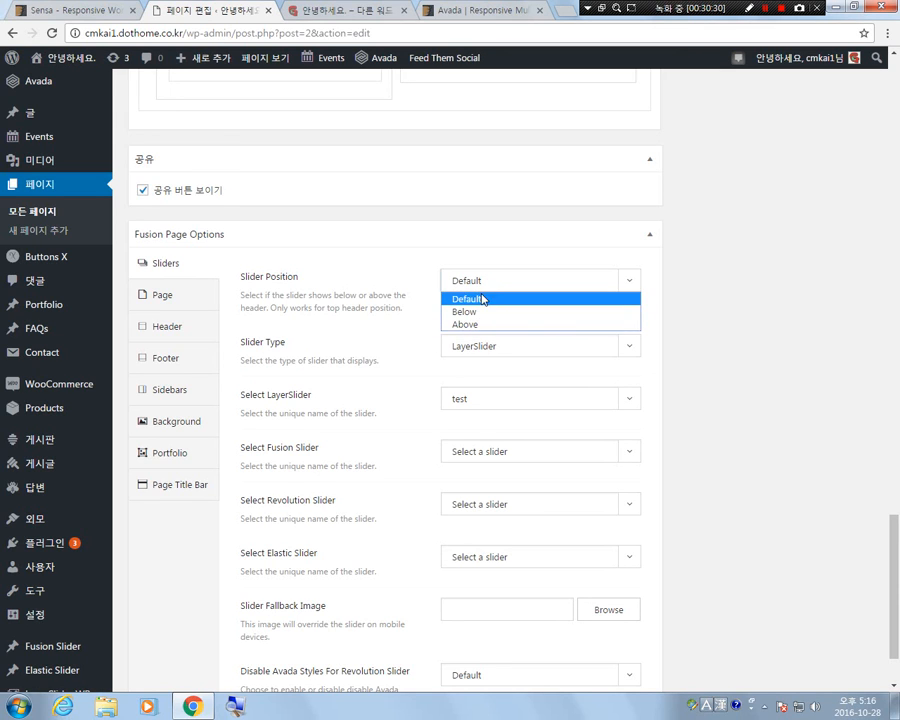
click(480, 302)
scroll(428, 240, up, 4)
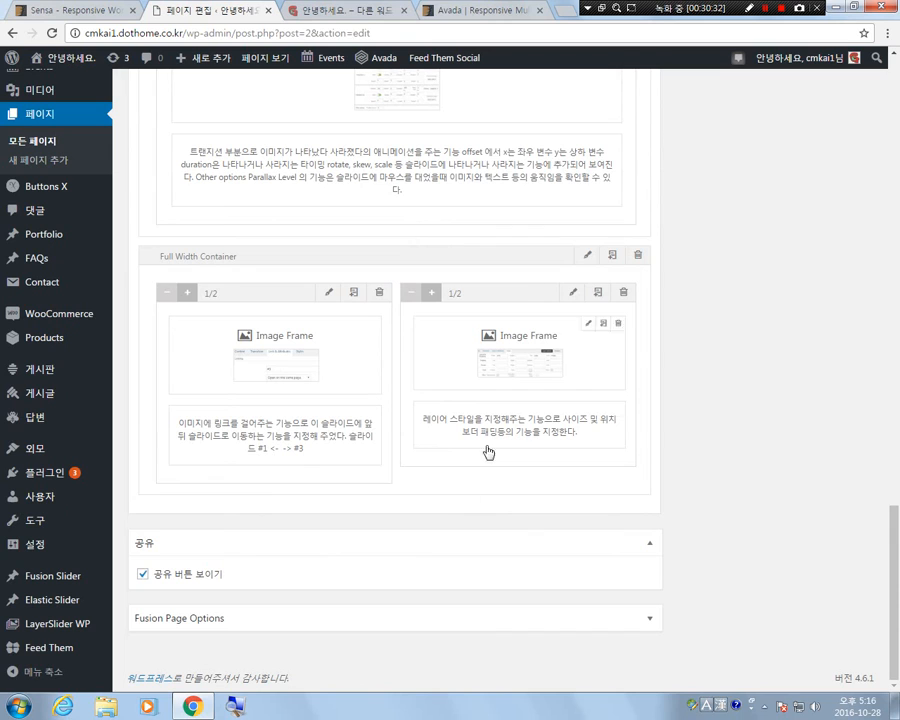
click(350, 614)
scroll(690, 444, down, 4)
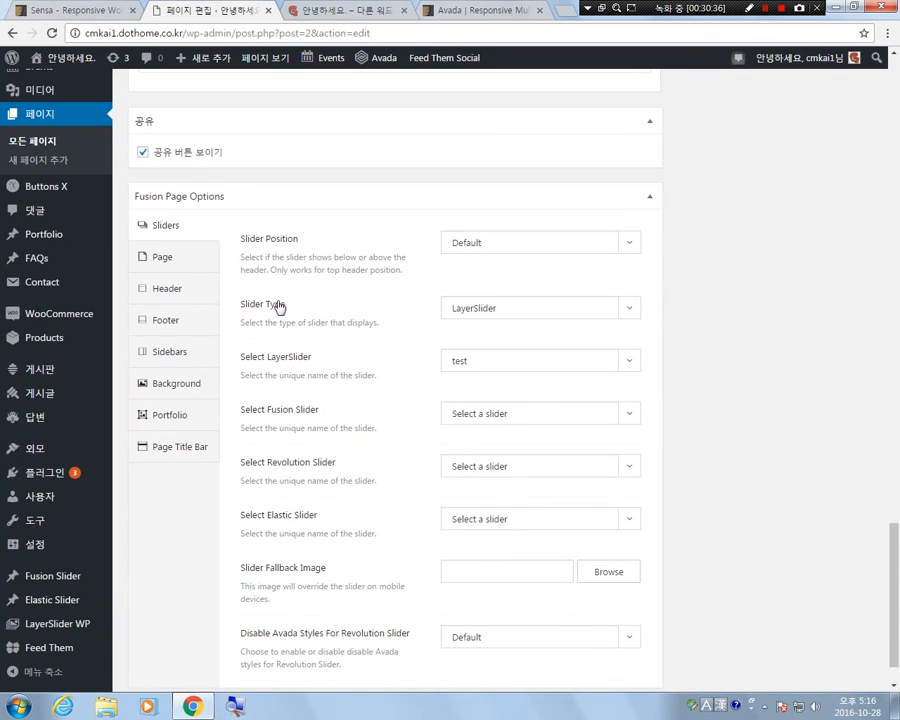
Choose LayerSlider as the page's Slider Type.
click(486, 308)
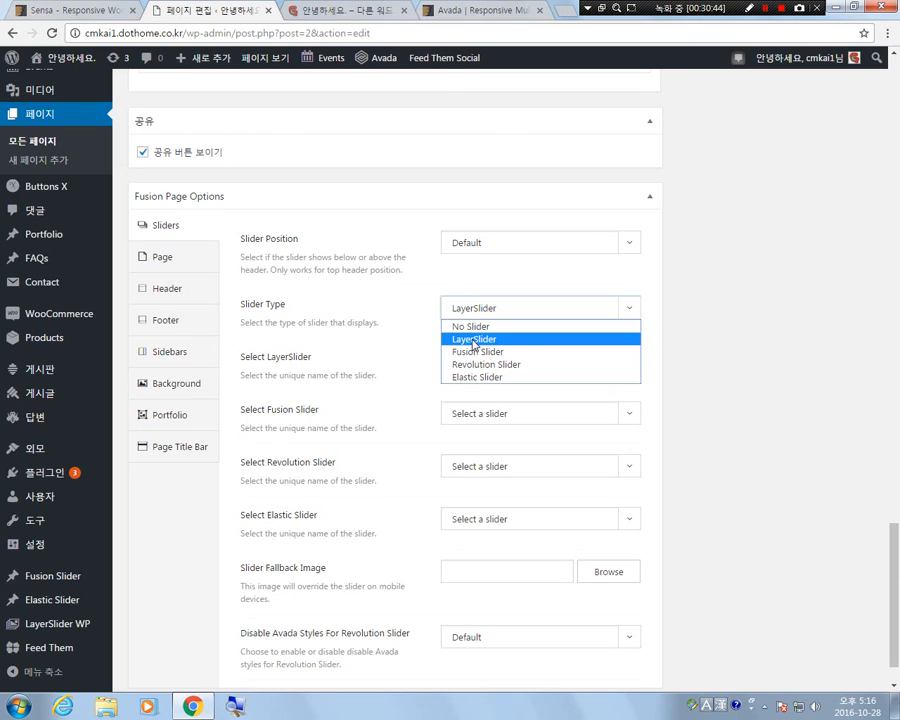
click(474, 340)
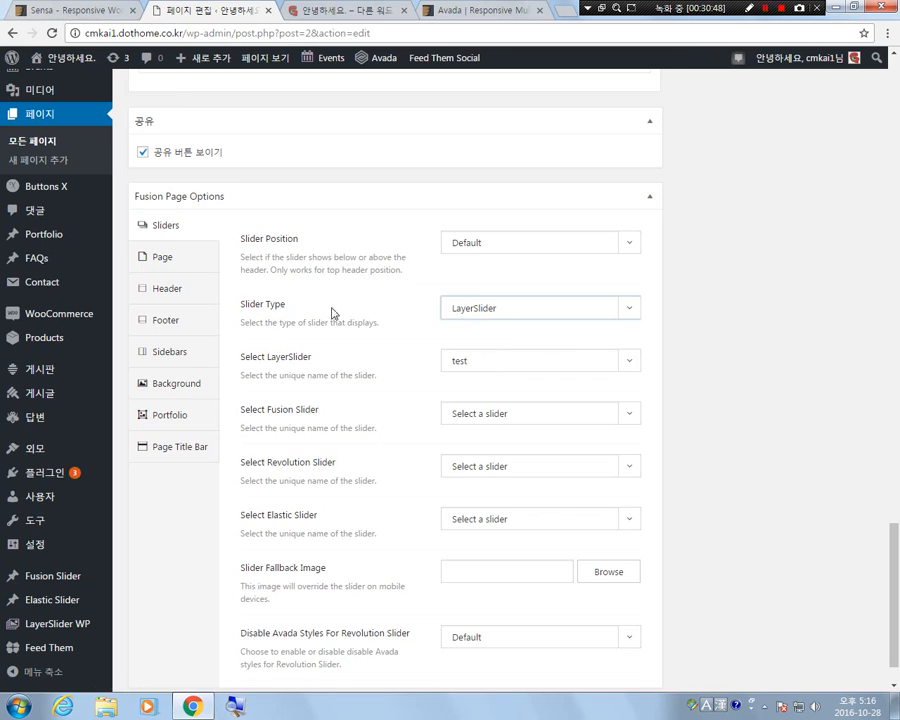
click(490, 311)
click(496, 340)
Check which sliders are offered for the Fusion Slider, Revolution Slider and Elastic Slider options.
click(452, 411)
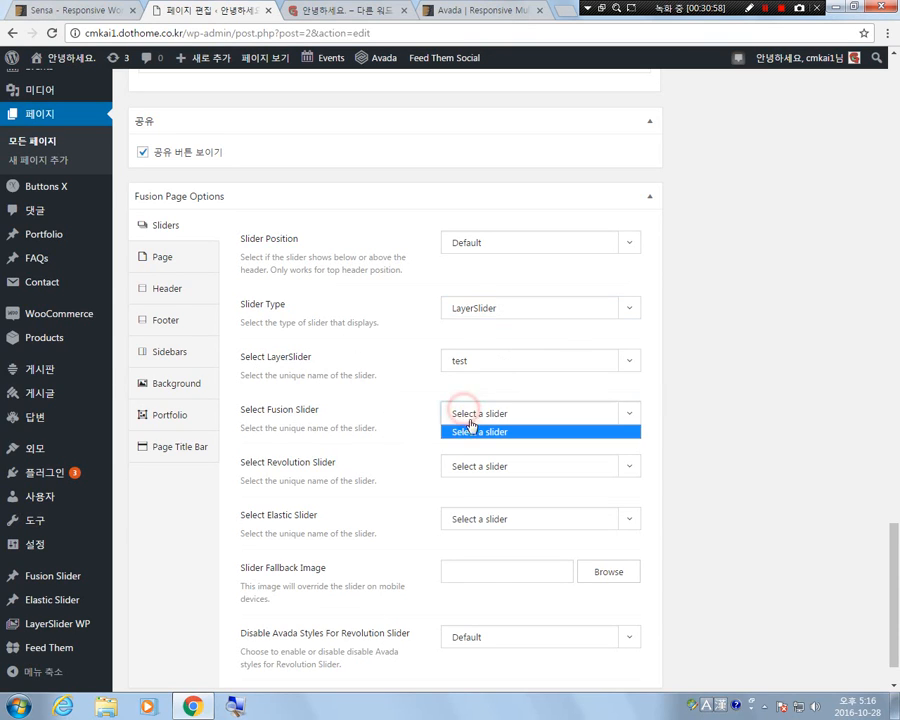
click(450, 412)
click(547, 413)
click(548, 416)
click(546, 466)
click(555, 467)
click(545, 517)
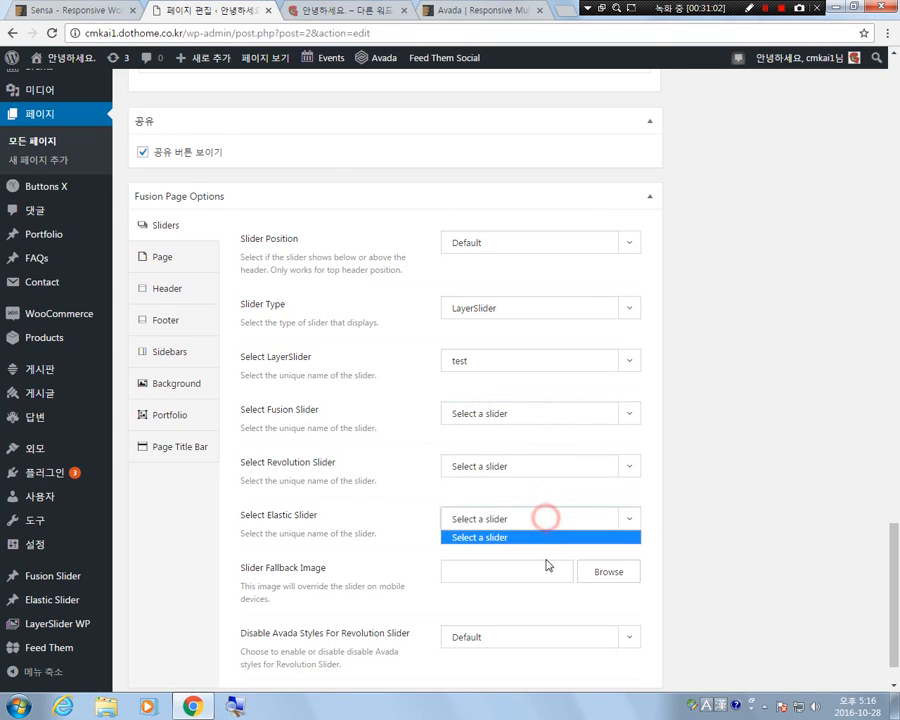
click(548, 522)
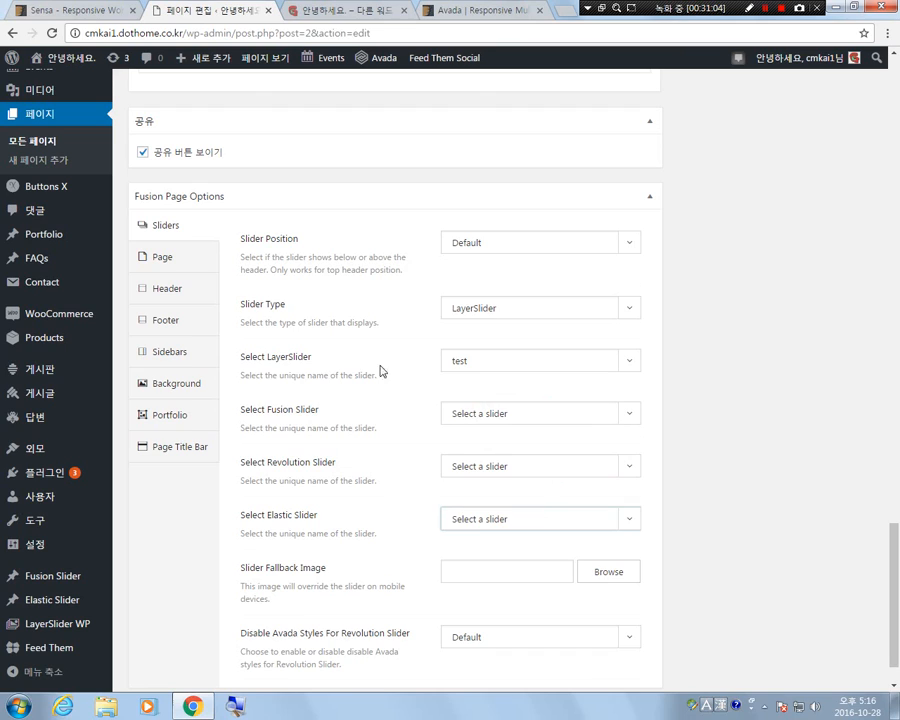
Assign "cigies slider" as the page's LayerSlider and update the page.
click(474, 362)
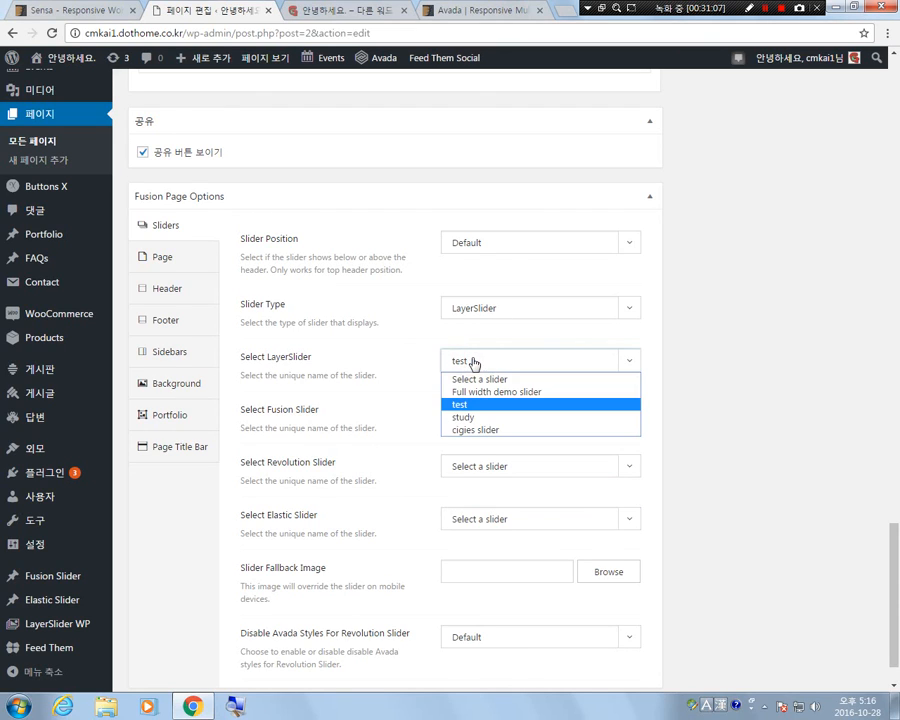
click(498, 430)
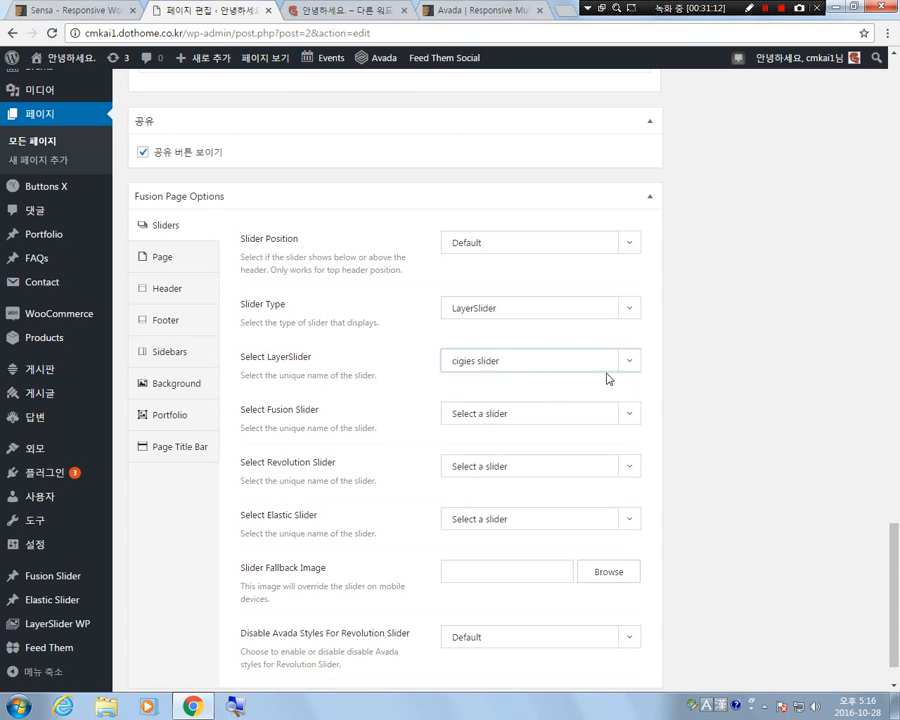
scroll(727, 472, up, 8)
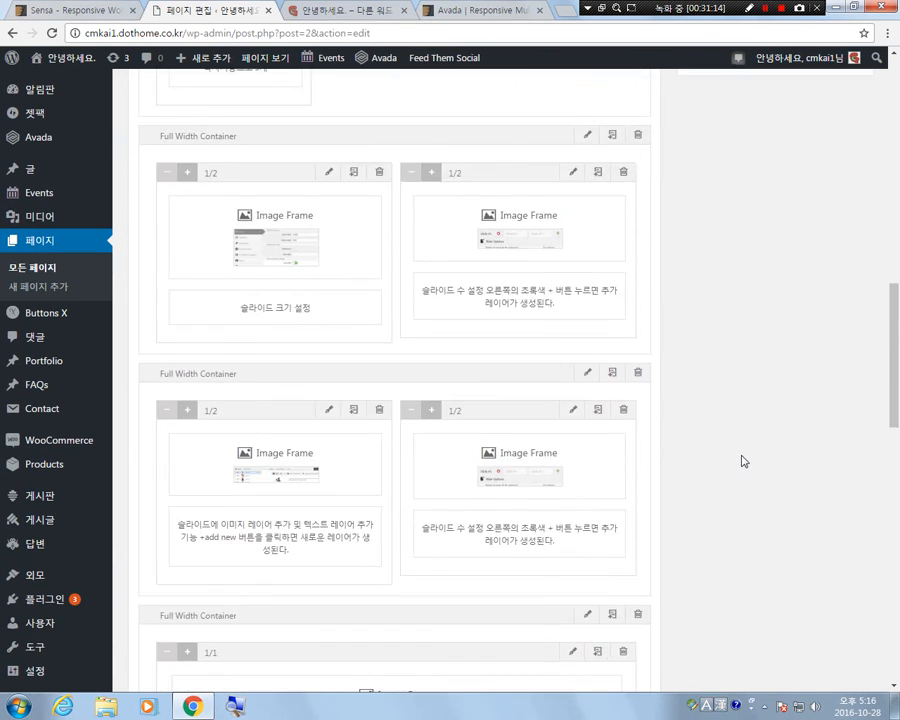
scroll(742, 461, up, 10)
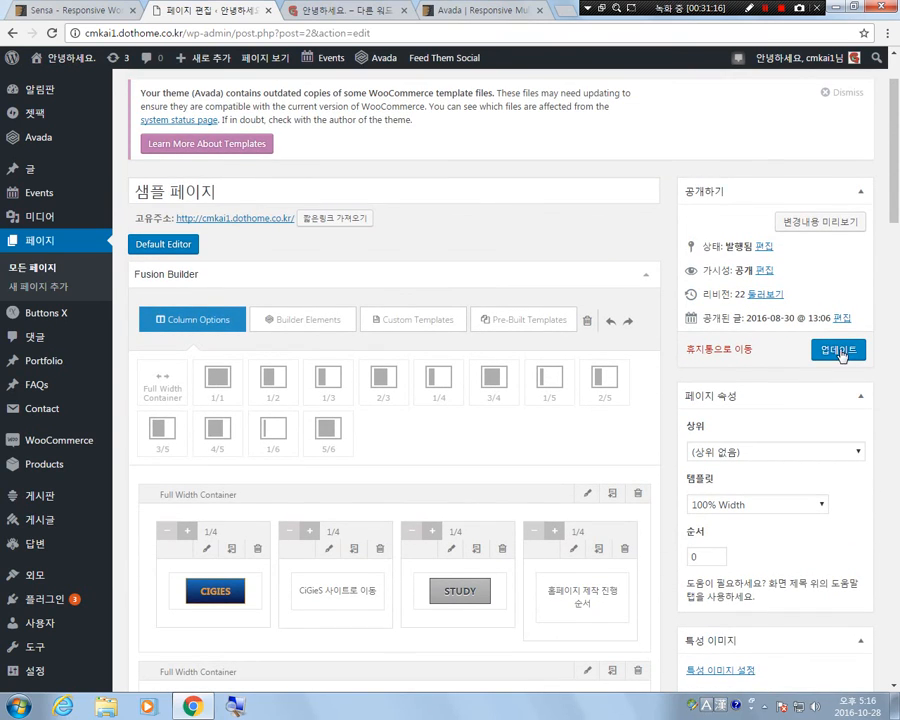
click(840, 352)
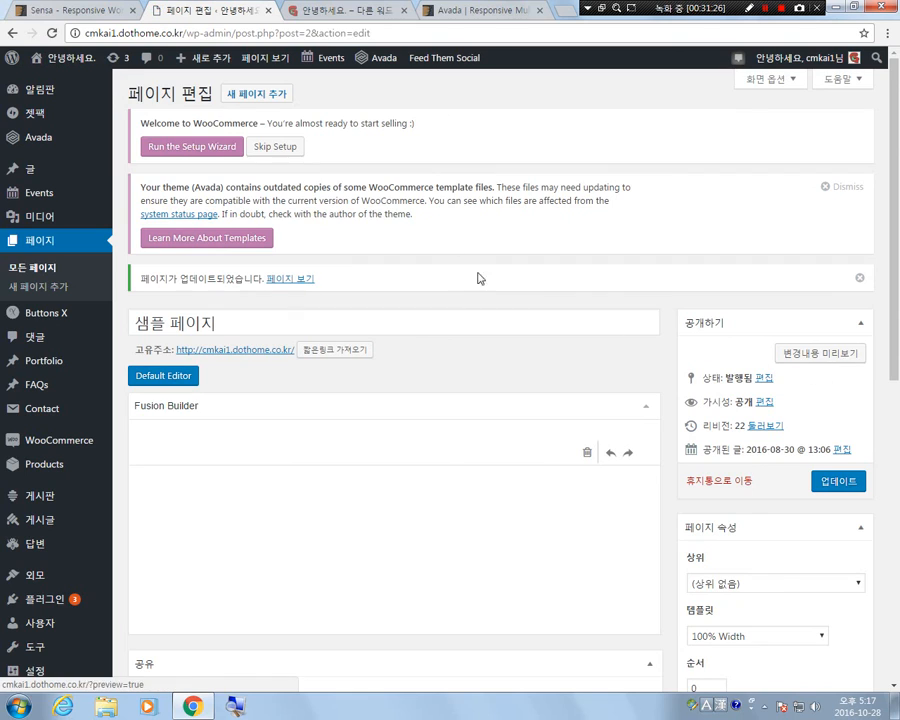
View the published page and test the slider's forward arrows through slides 2 and 3 back to the first slide.
click(259, 62)
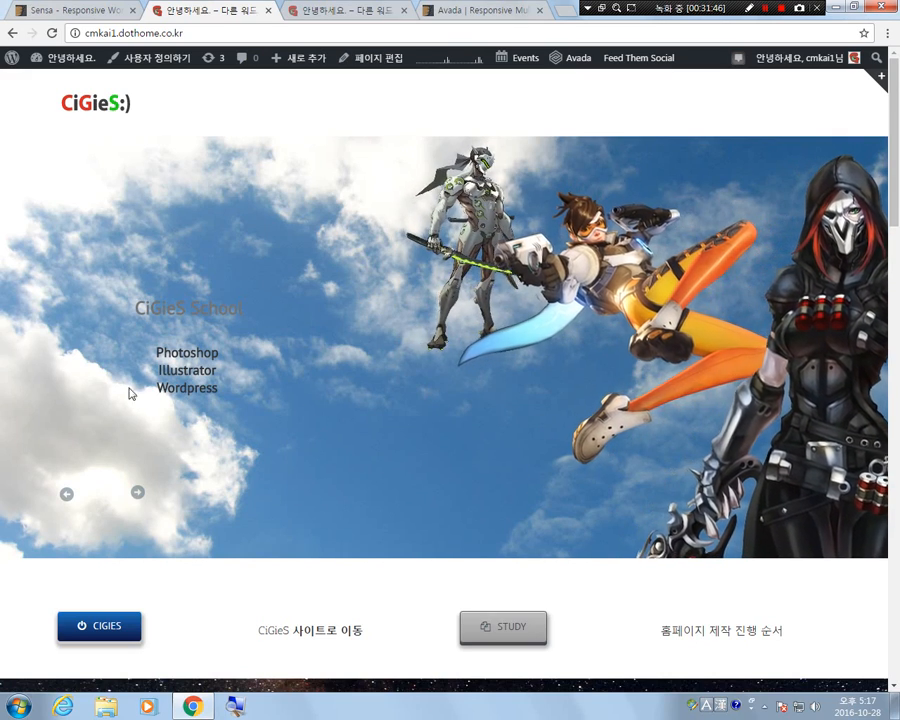
click(137, 491)
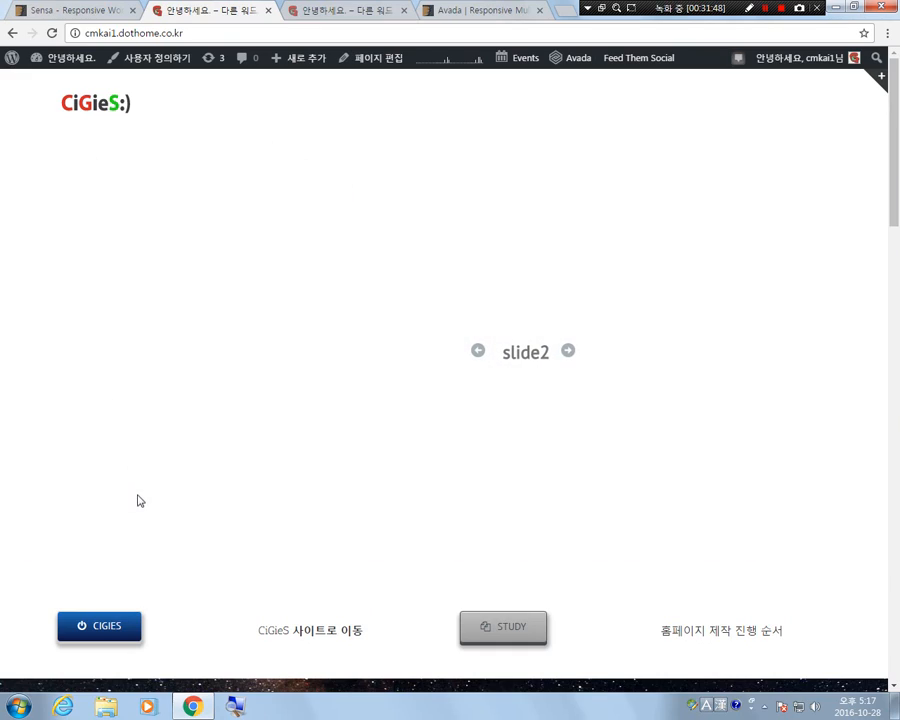
click(569, 356)
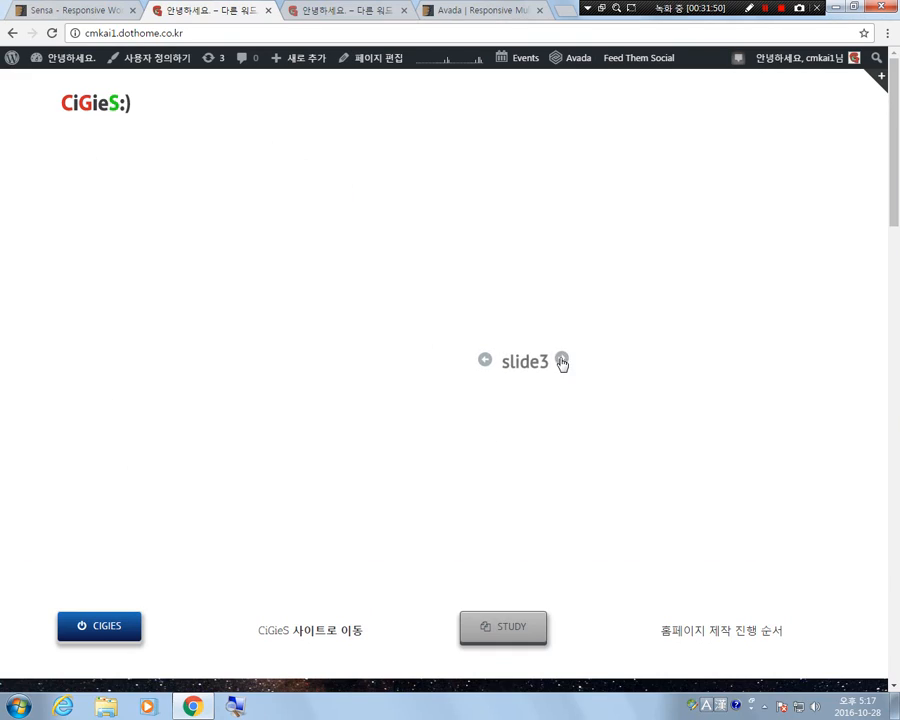
click(562, 359)
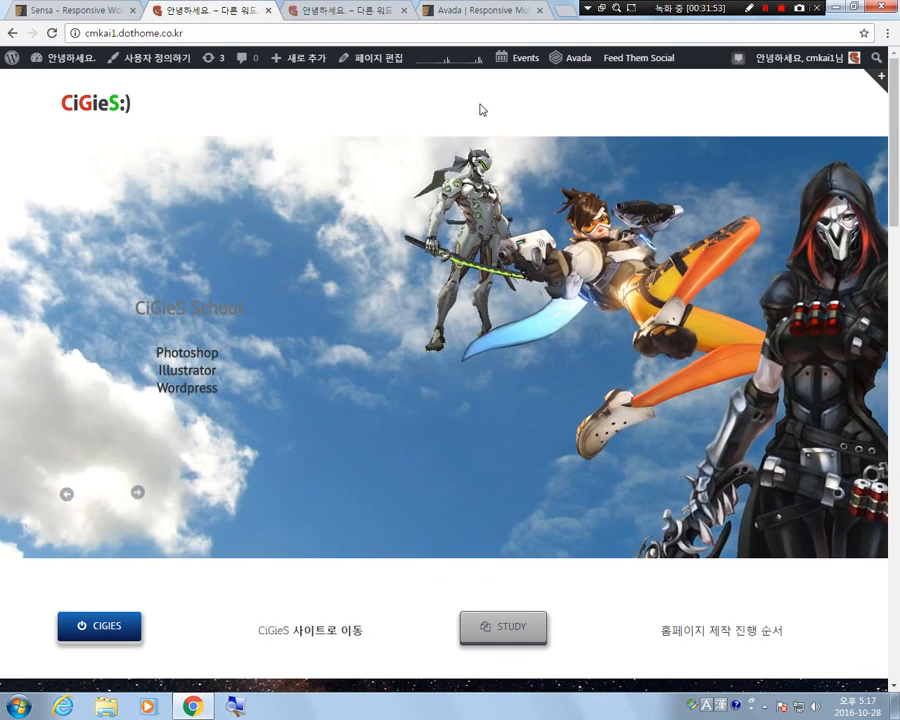